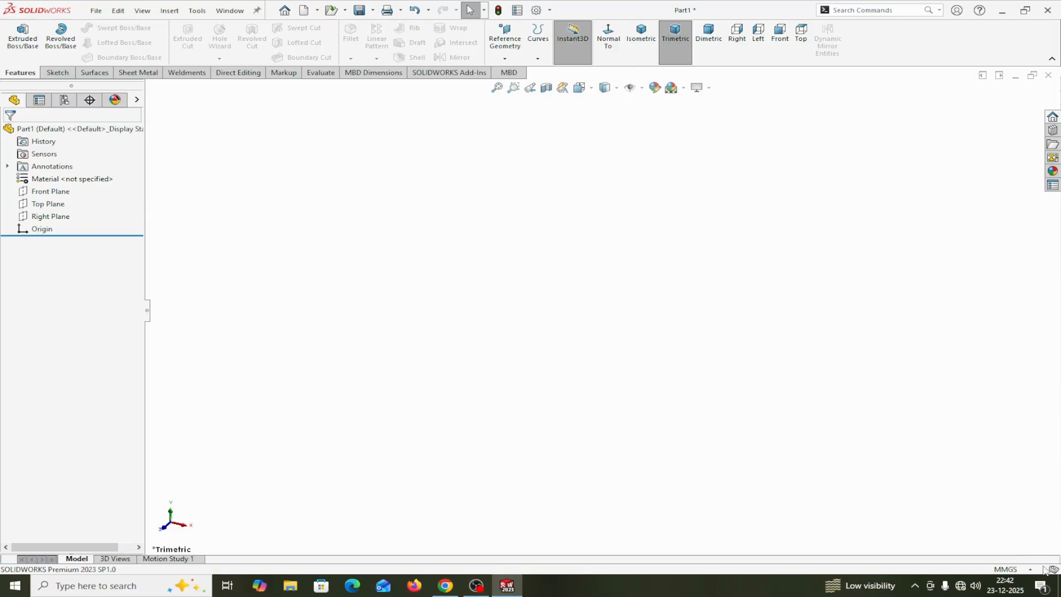
# Start a sketch on the Top Plane and draw a circle of about 44 mm radius centred on the origin
pyautogui.click(1010, 569)
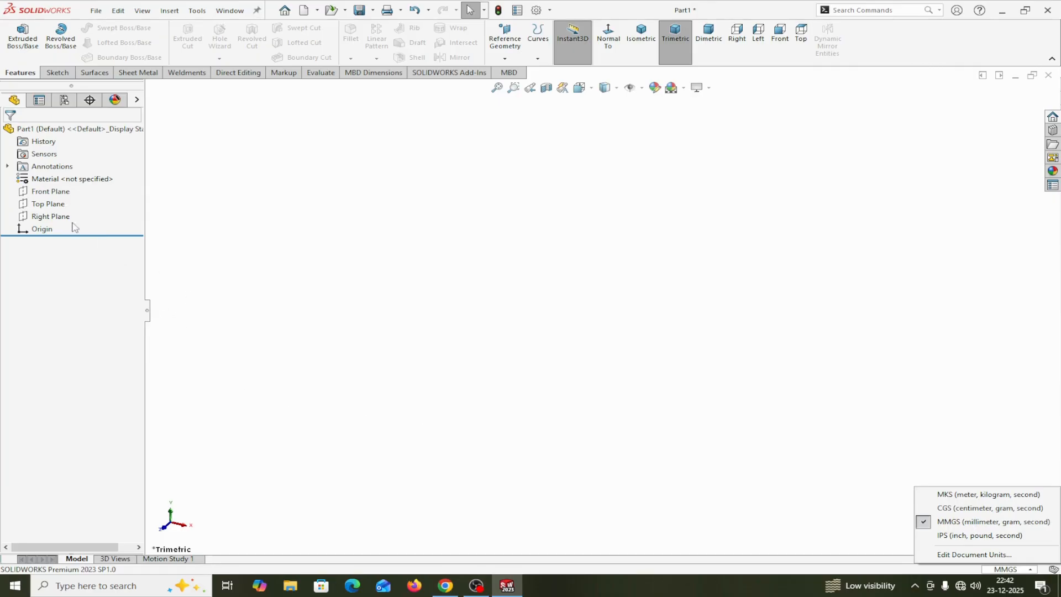
pyautogui.click(27, 207)
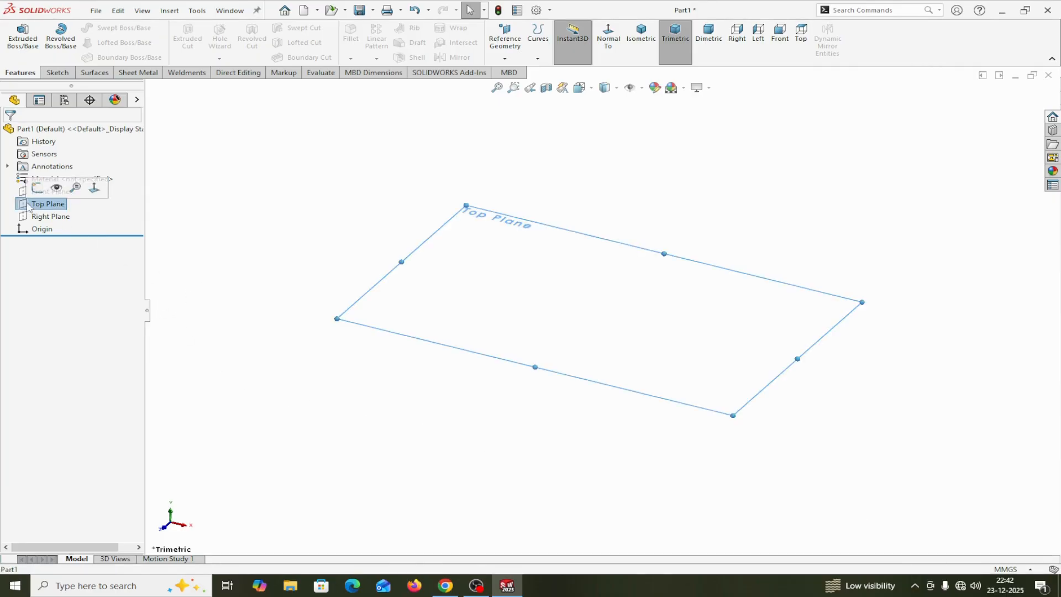
pyautogui.click(37, 188)
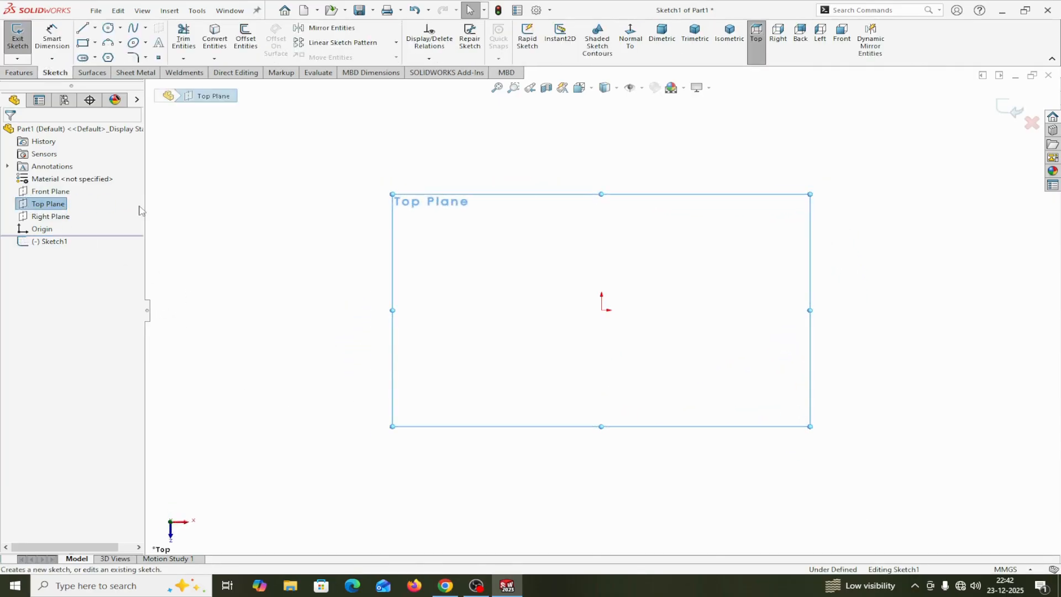
pyautogui.click(108, 28)
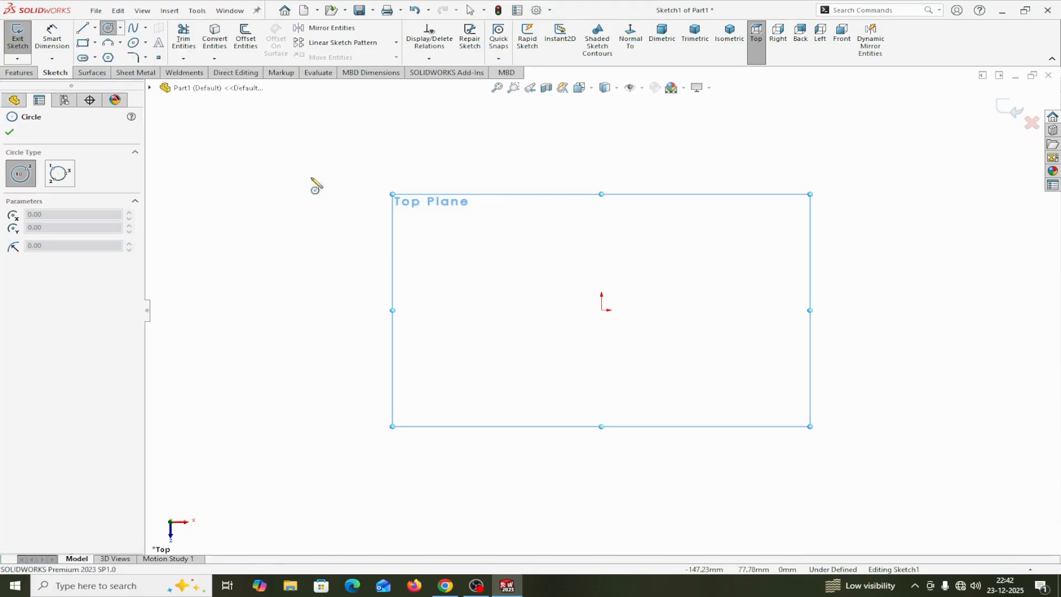
pyautogui.click(602, 310)
pyautogui.click(505, 278)
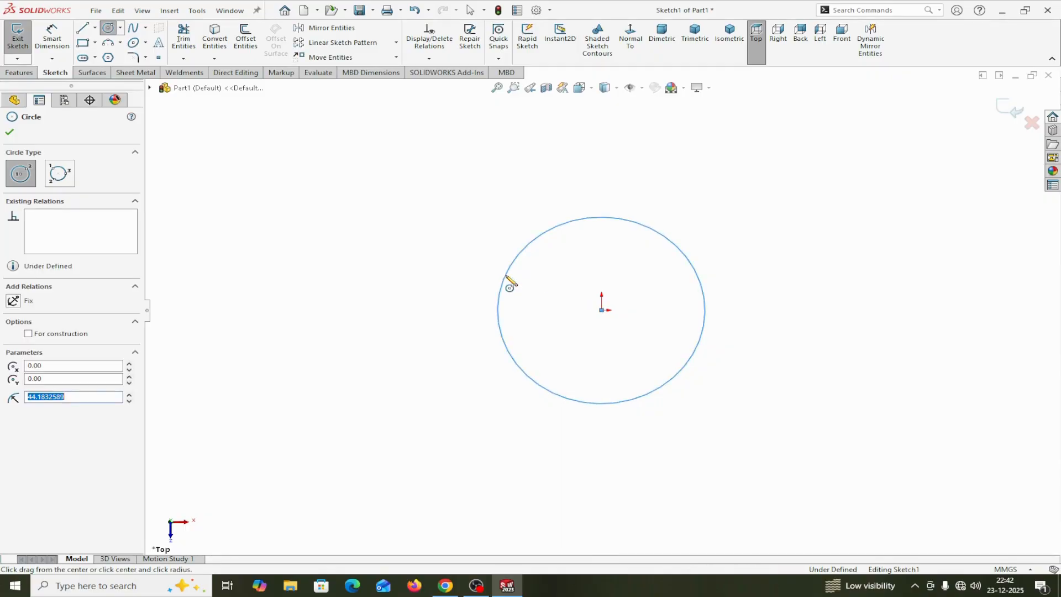
pyautogui.rightClick(506, 277)
pyautogui.click(537, 284)
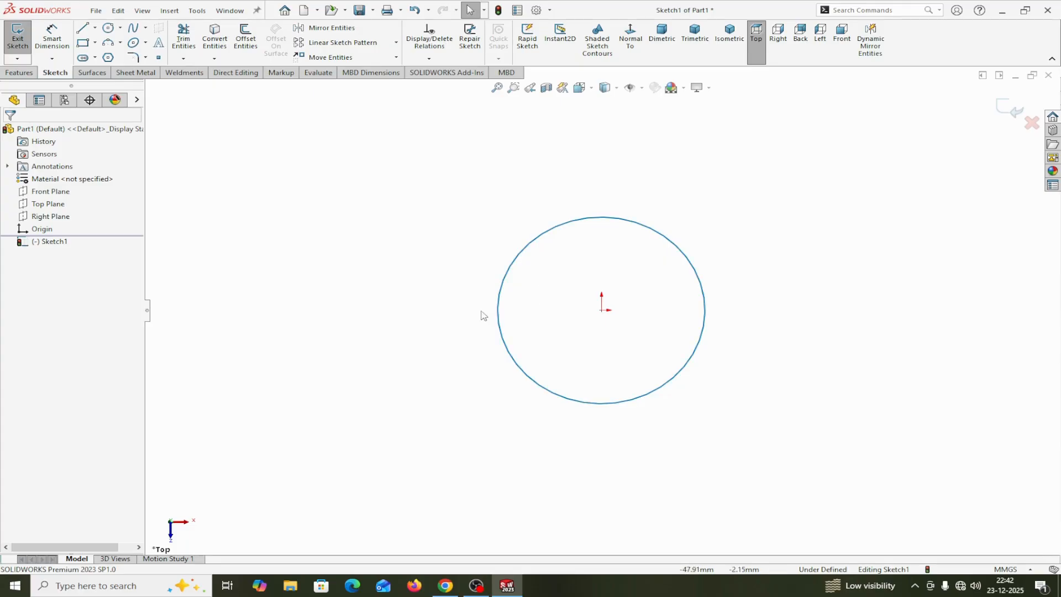
# Dimension the circle's diameter as 80 mm
pyautogui.click(56, 41)
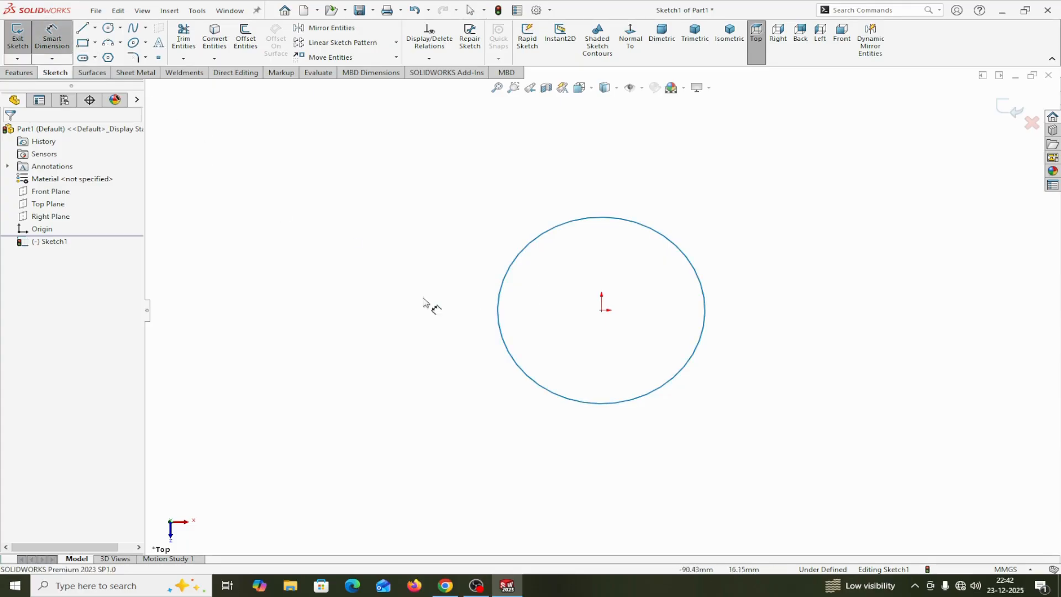
pyautogui.click(505, 349)
pyautogui.click(281, 440)
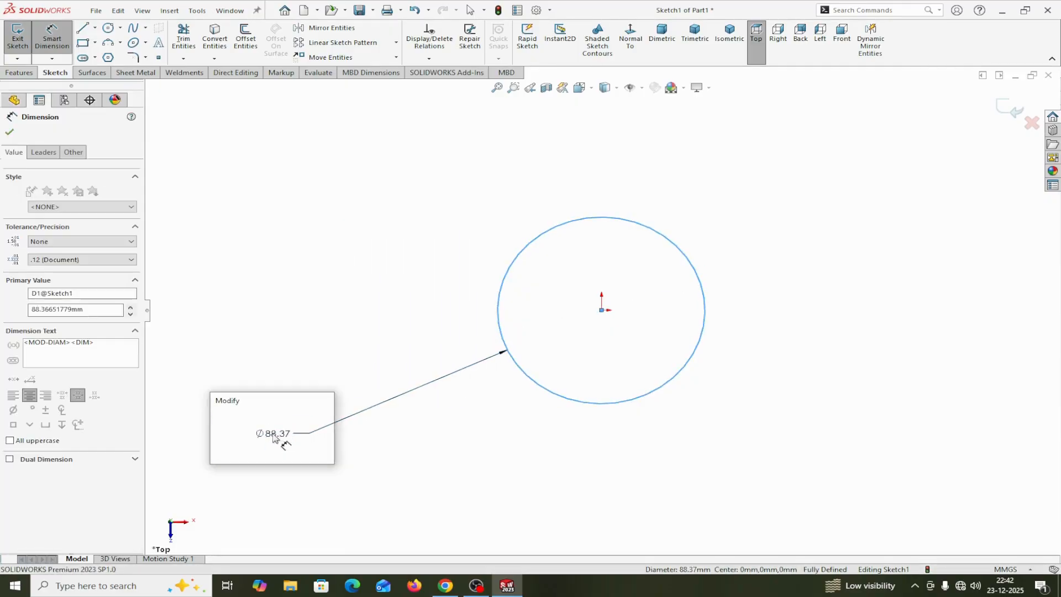
pyautogui.write('80')
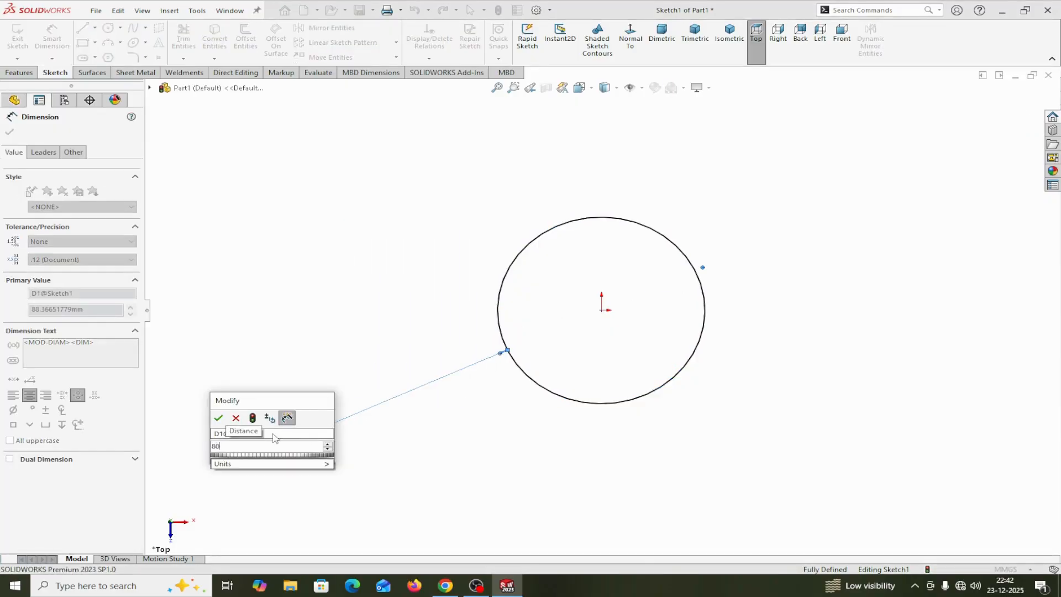
pyautogui.click(218, 419)
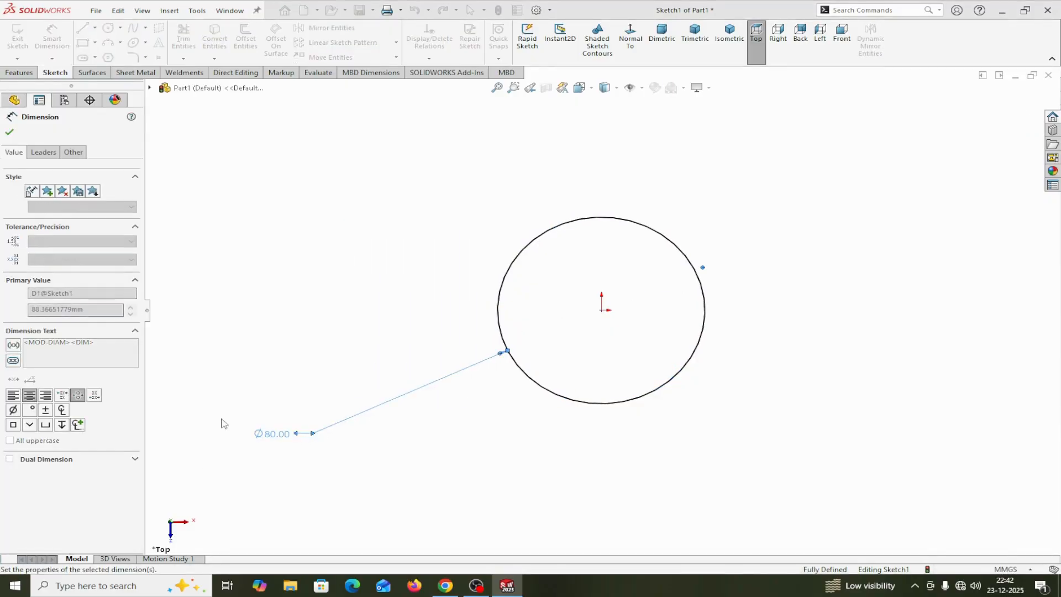
pyautogui.click(9, 131)
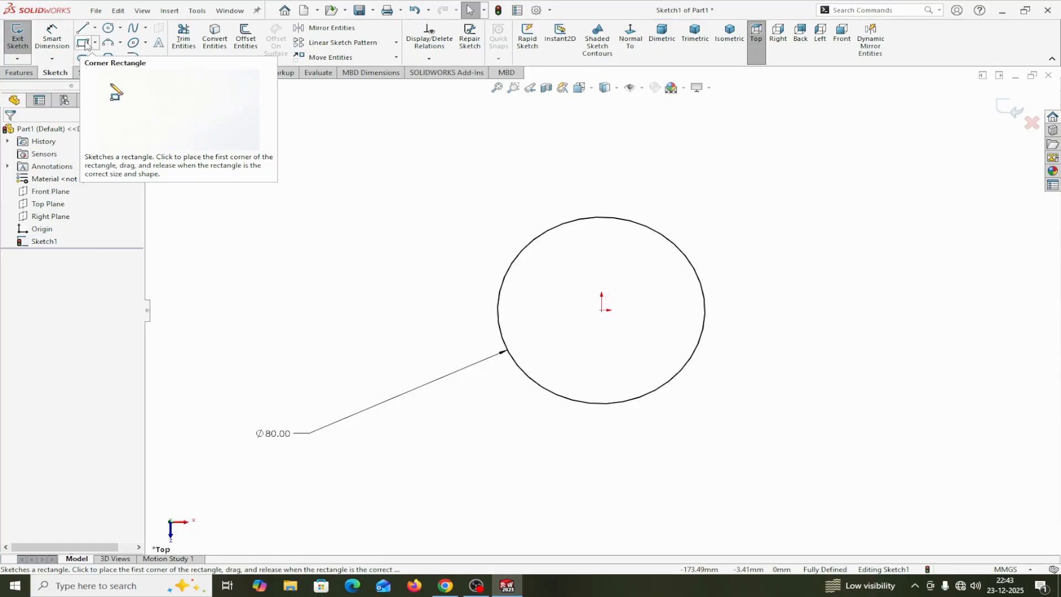
pyautogui.click(83, 43)
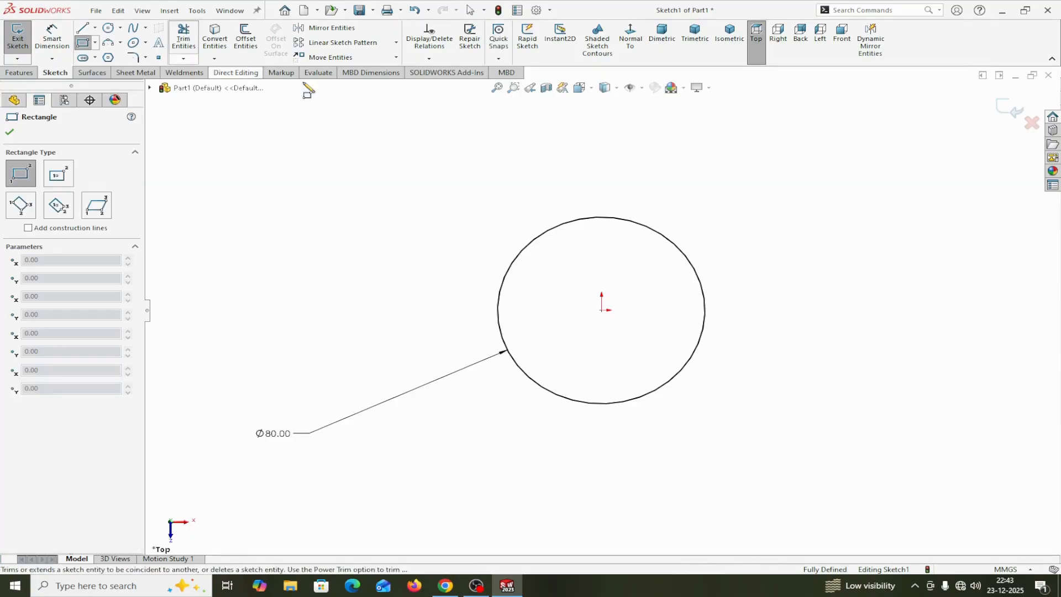
pyautogui.click(579, 134)
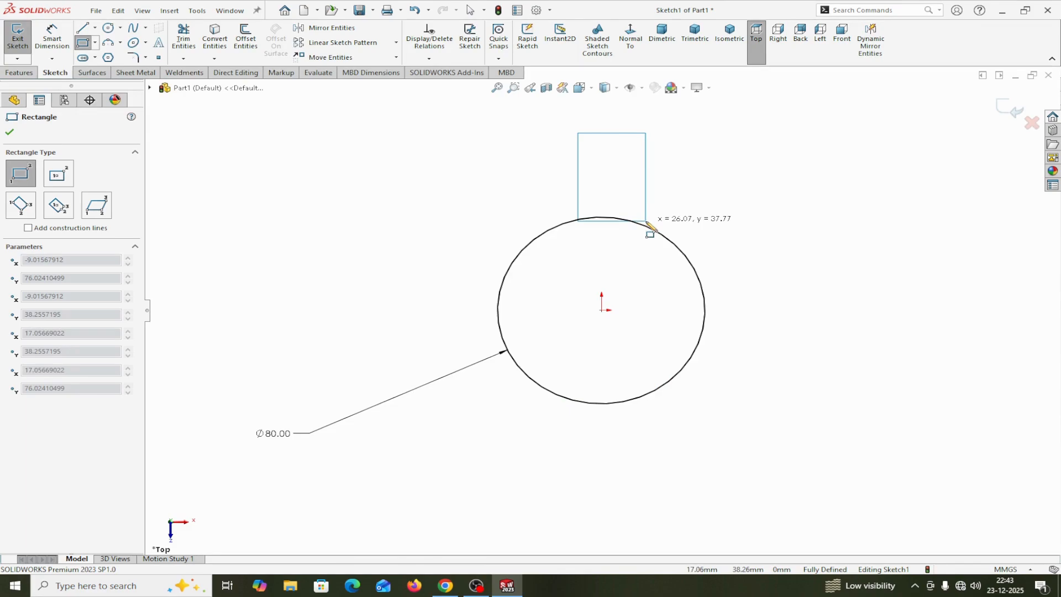
pyautogui.press('Escape')
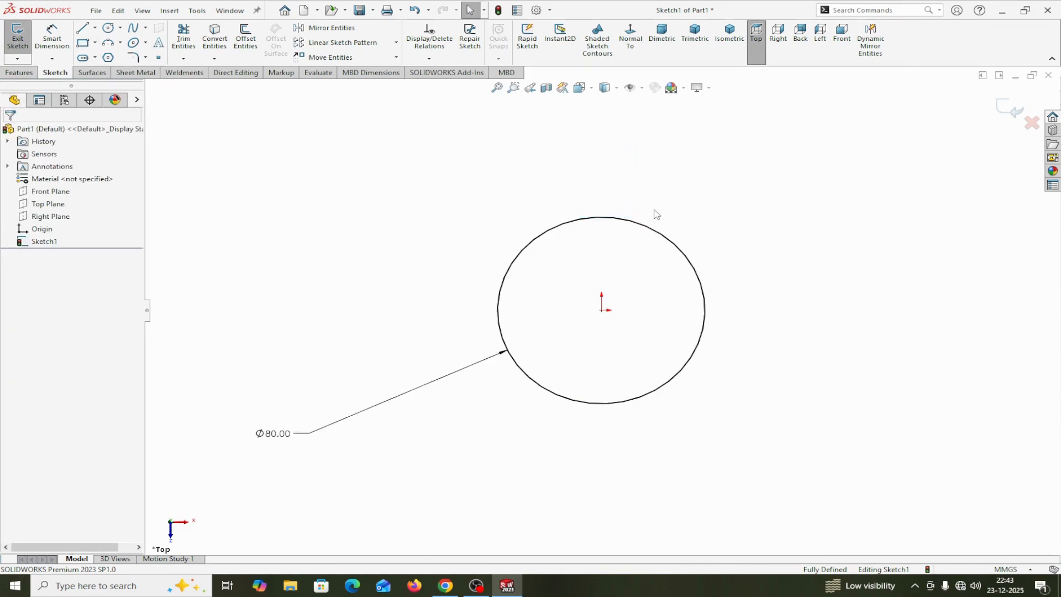
# Sketch a corner rectangle about 30 mm wide and 24 mm high, rising from the circle's upper edge
pyautogui.click(84, 42)
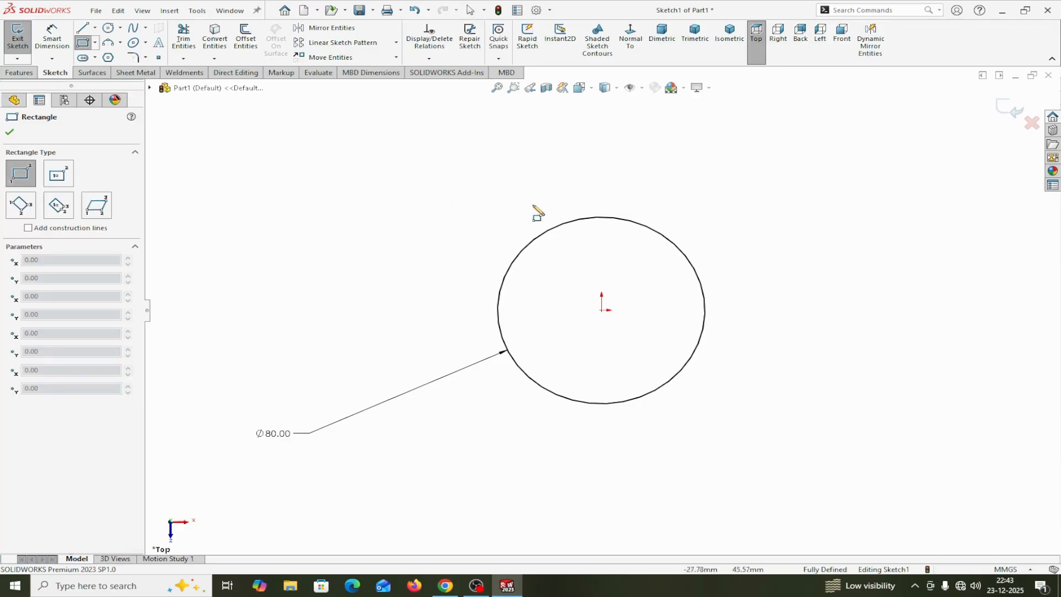
pyautogui.click(574, 220)
pyautogui.click(653, 165)
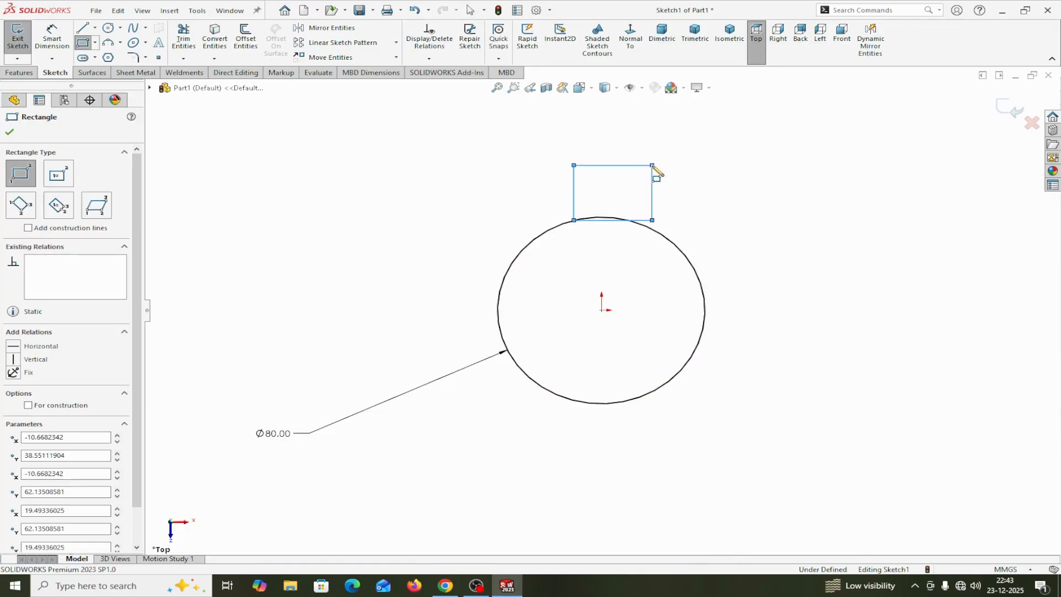
pyautogui.rightClick(654, 166)
pyautogui.click(680, 176)
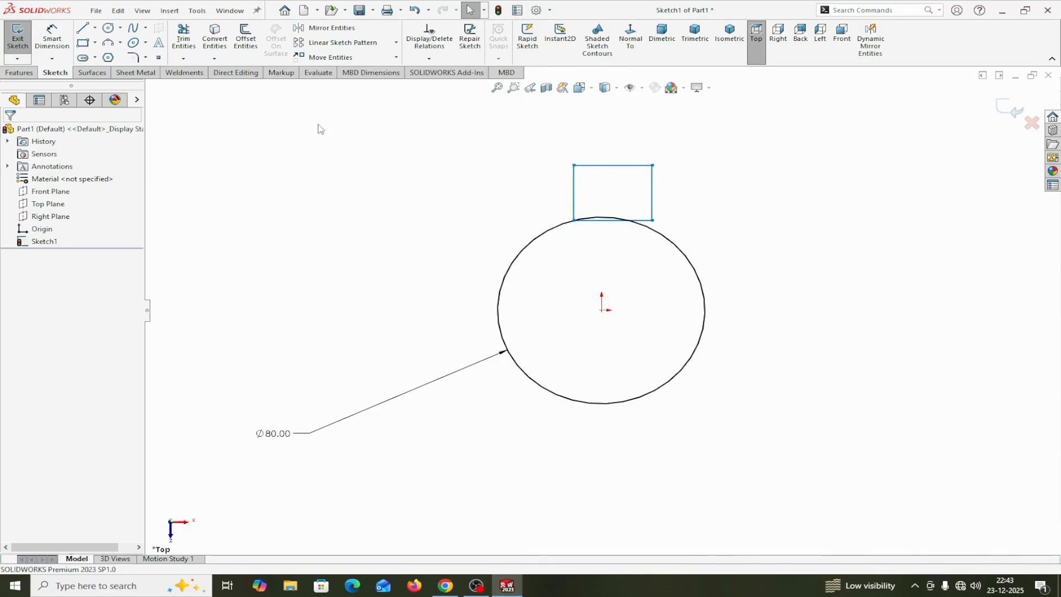
# Draw a centerline from the origin to the midpoint of the rectangle's top edge and make it vertical
pyautogui.click(96, 28)
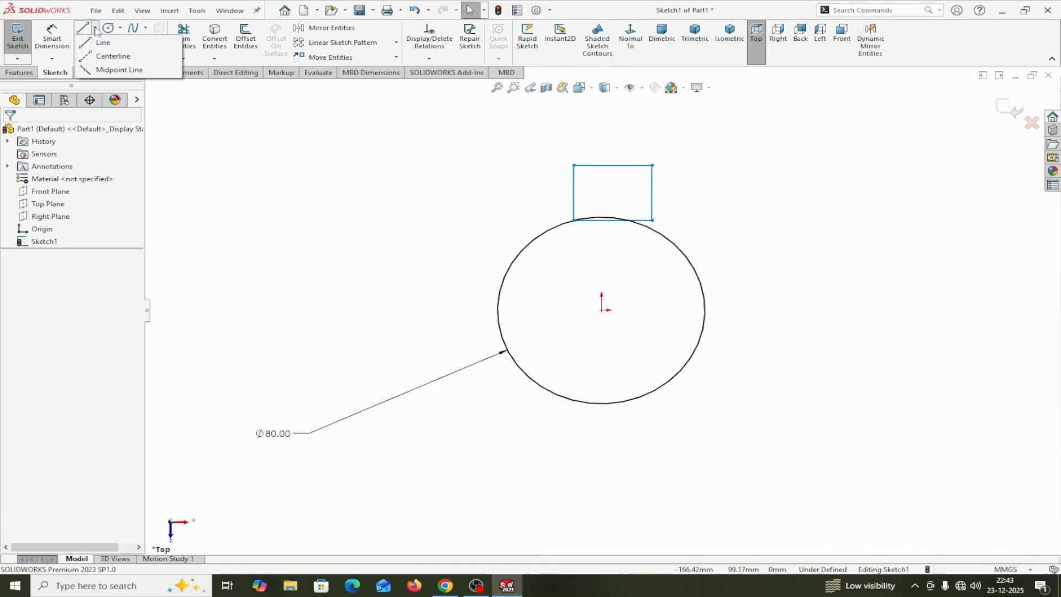
pyautogui.click(97, 58)
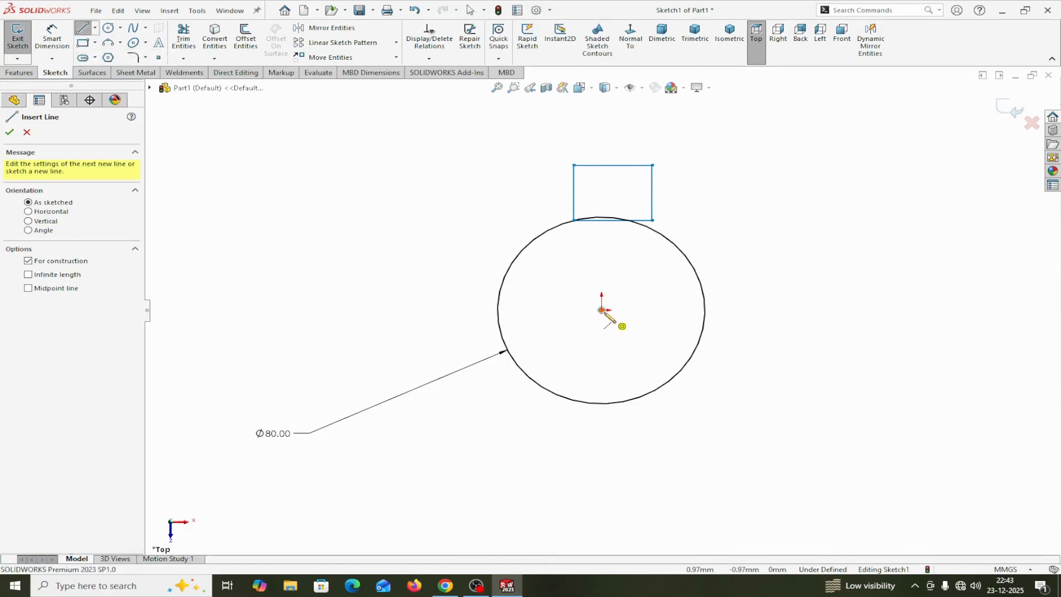
pyautogui.click(602, 310)
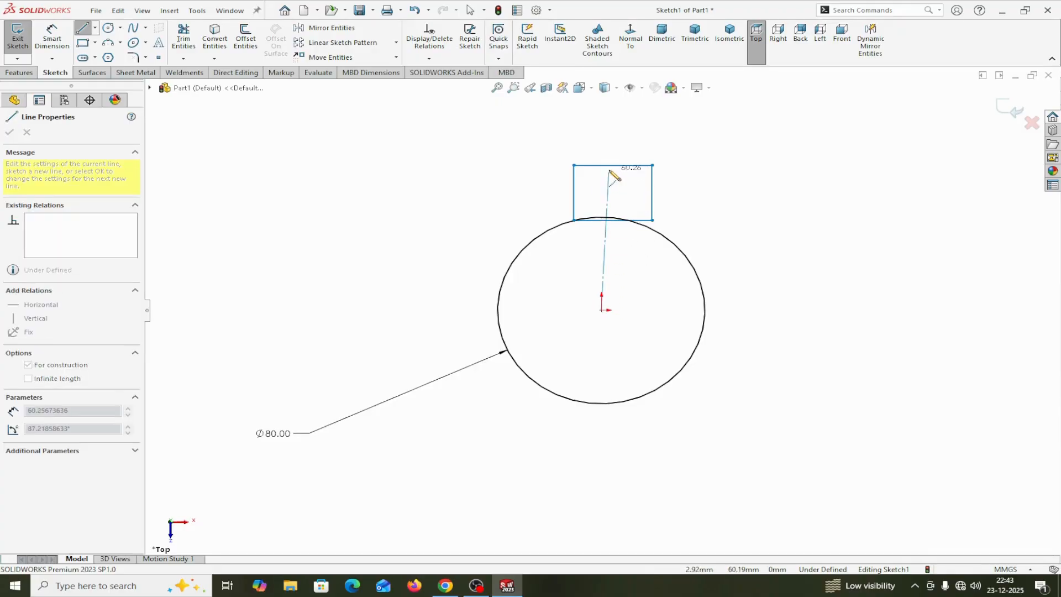
pyautogui.click(613, 165)
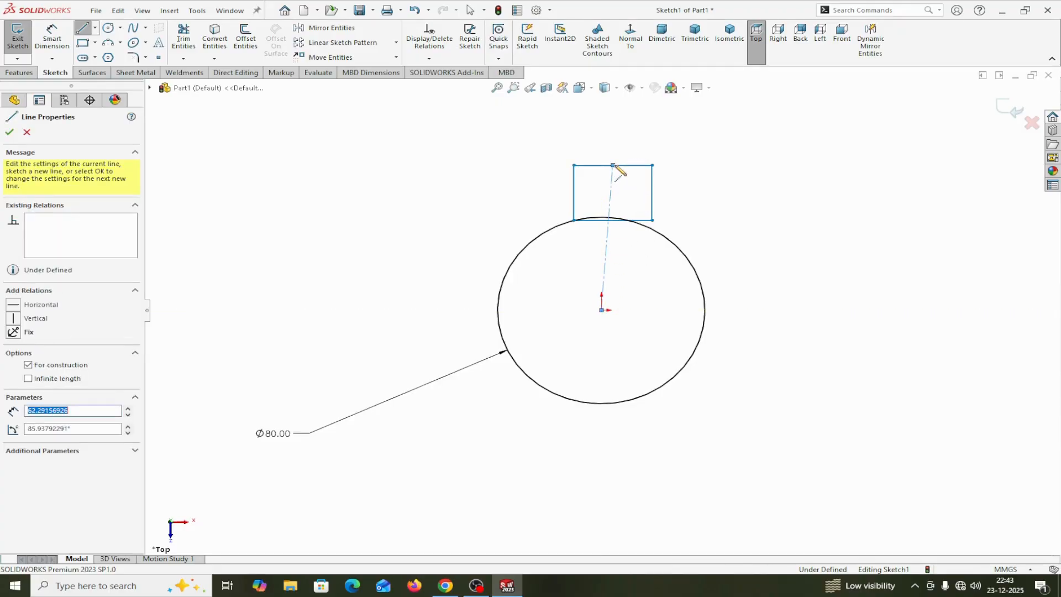
pyautogui.rightClick(625, 173)
pyautogui.click(659, 181)
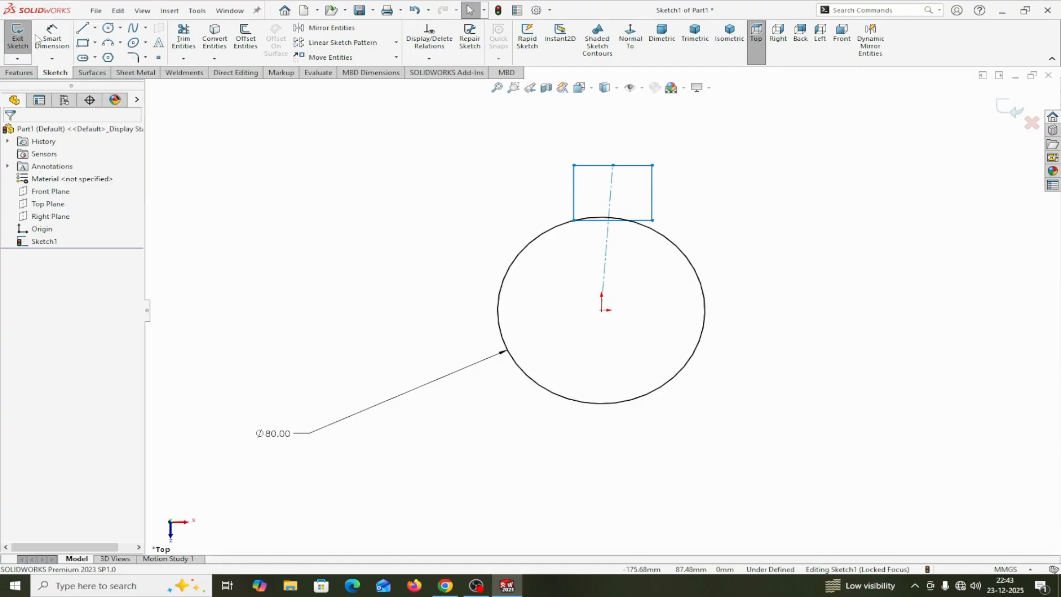
pyautogui.click(611, 199)
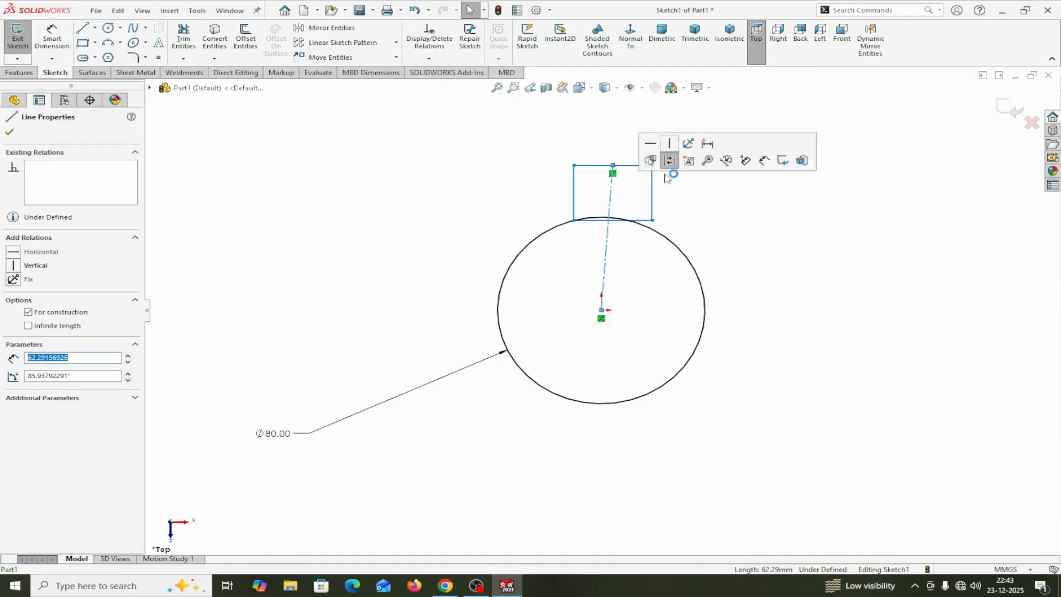
pyautogui.click(668, 153)
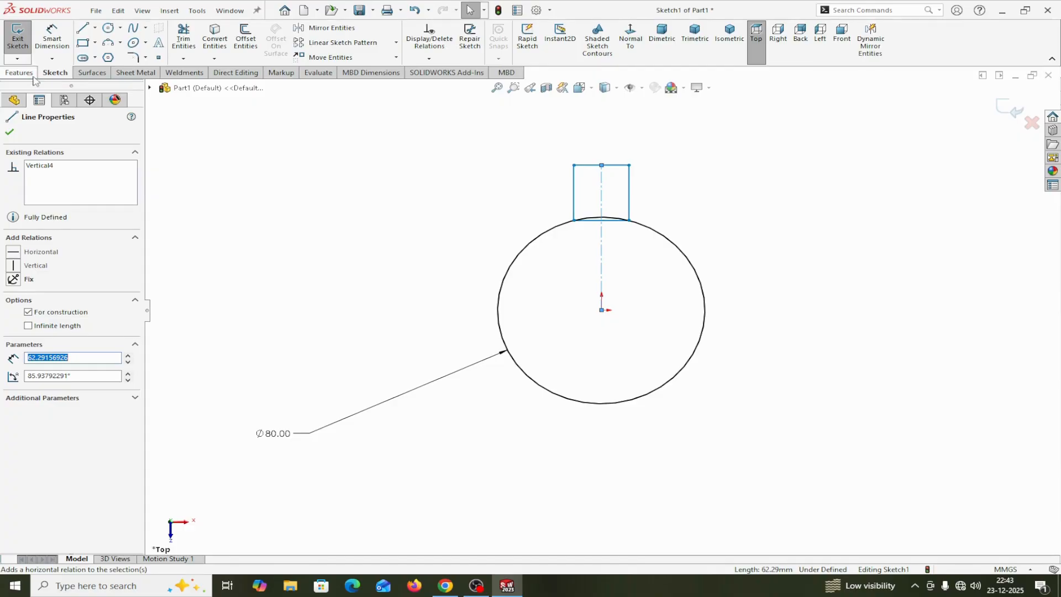
# Dimension the rectangle's top edge as 25 mm wide
pyautogui.click(52, 37)
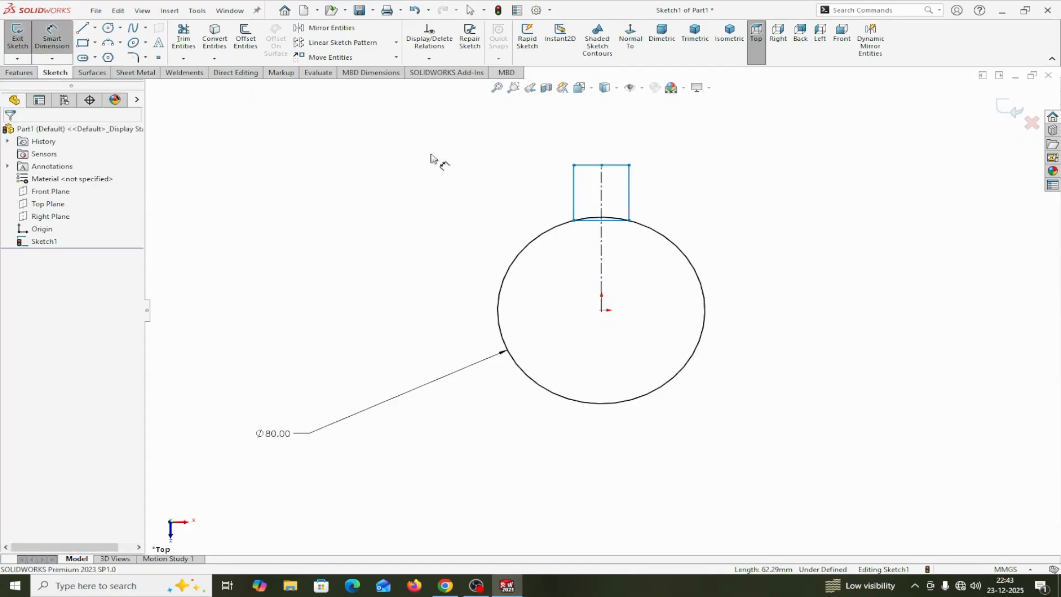
pyautogui.click(619, 170)
pyautogui.click(607, 126)
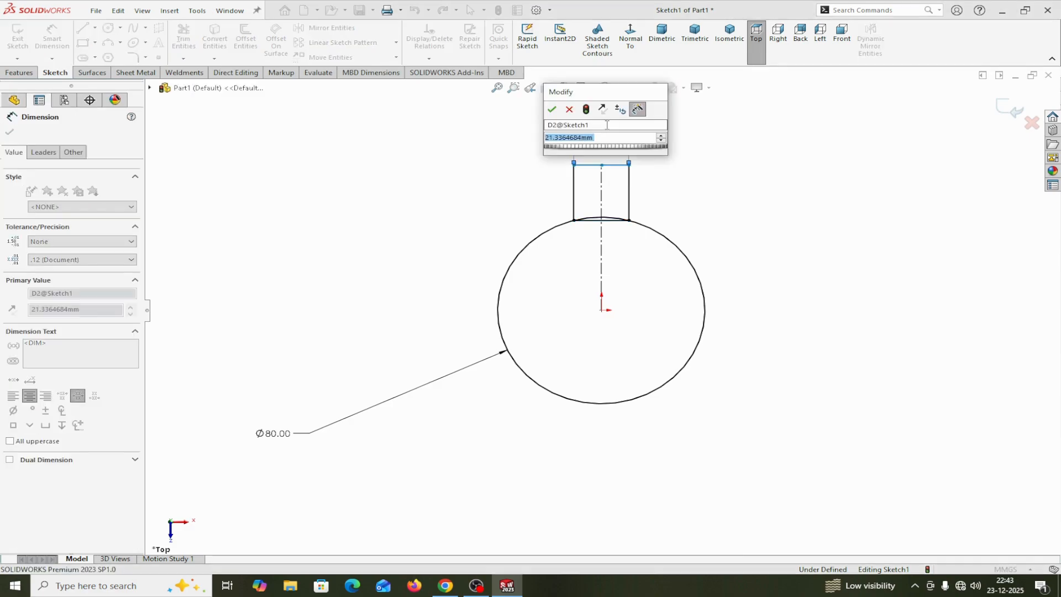
pyautogui.write('25')
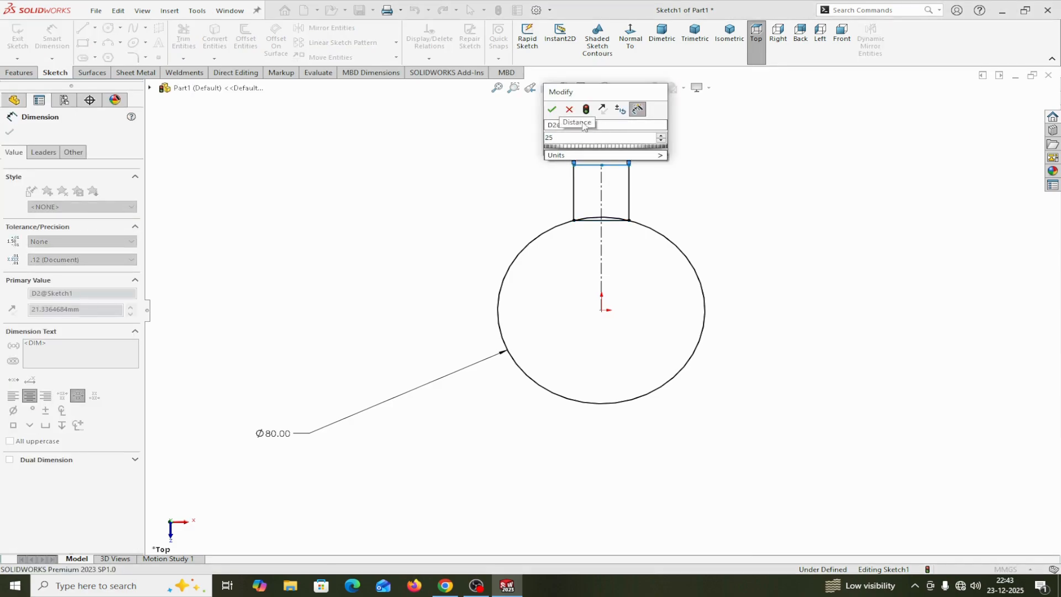
pyautogui.click(551, 109)
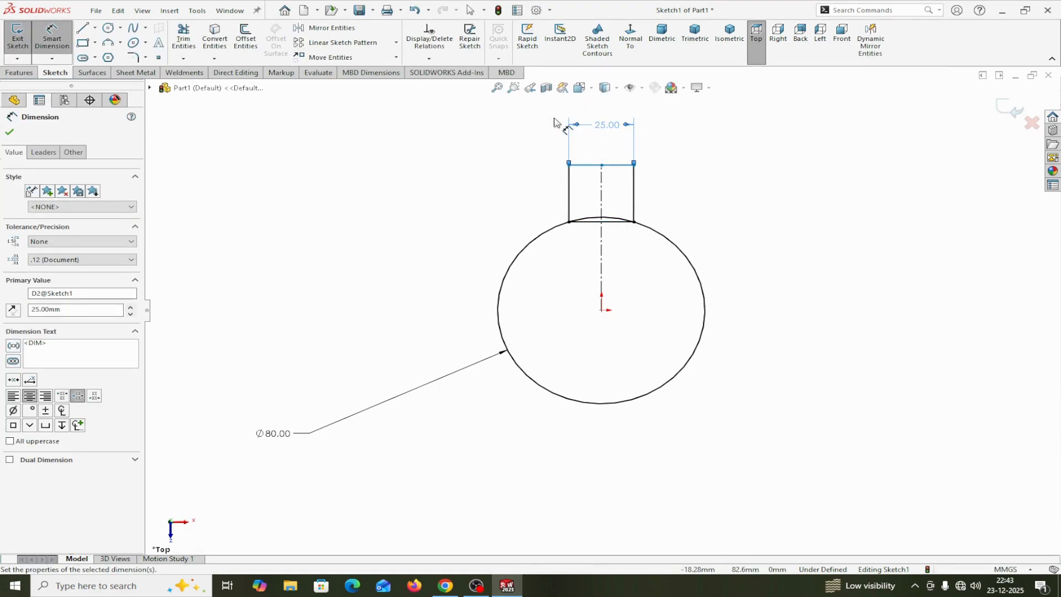
# Dimension the distance from the origin to the rectangle's top edge as 125 mm
pyautogui.click(602, 311)
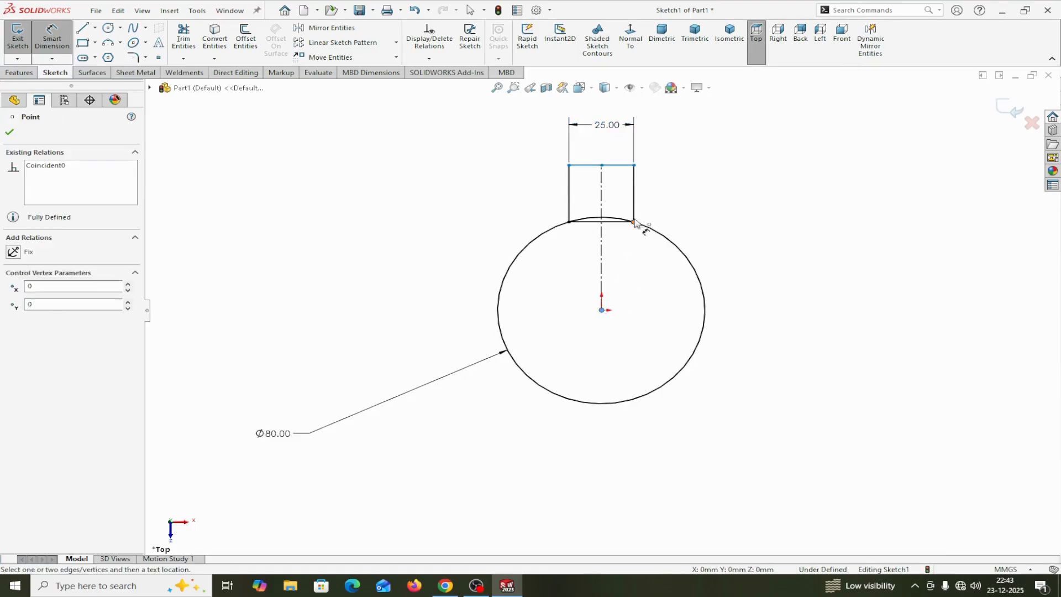
pyautogui.click(628, 165)
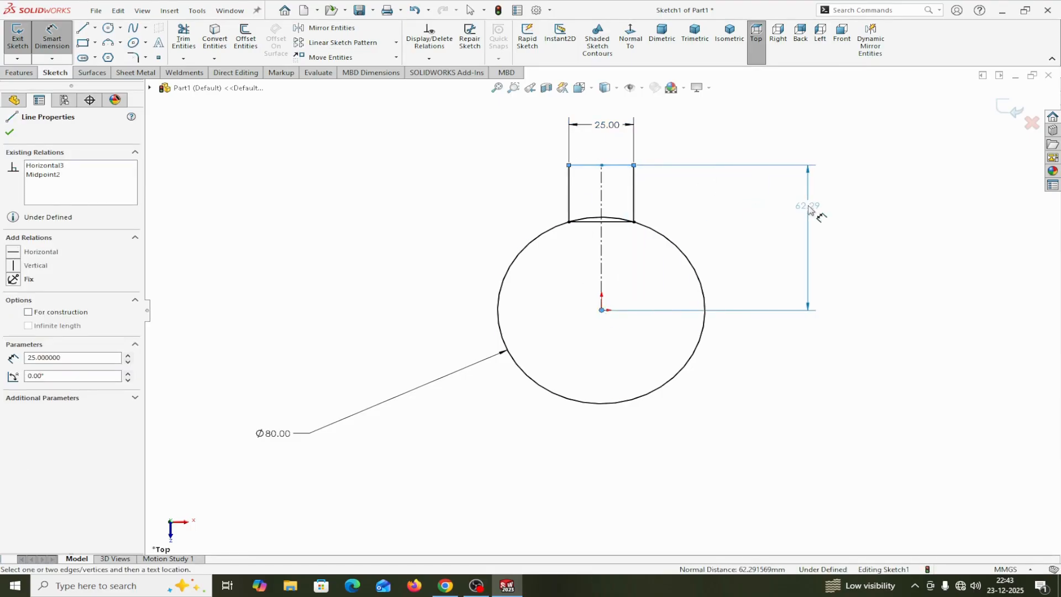
pyautogui.click(807, 213)
pyautogui.write('125')
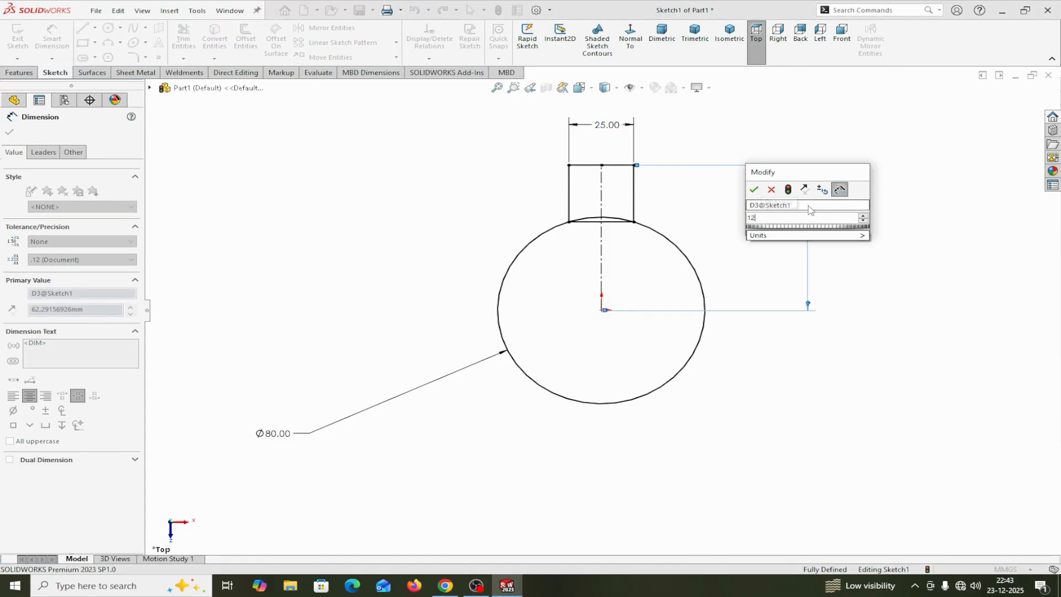
pyautogui.click(760, 191)
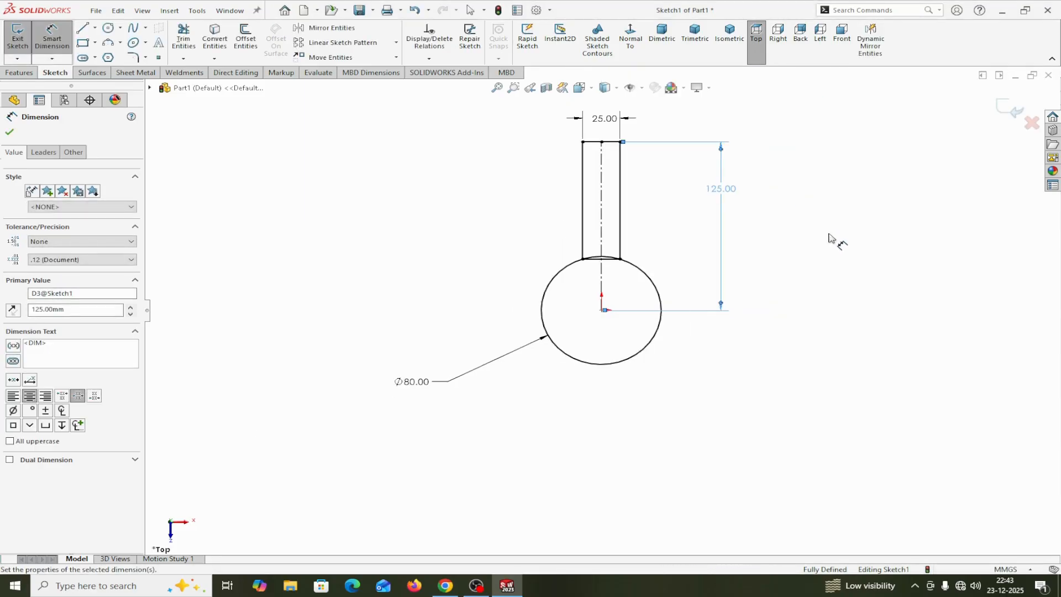
pyautogui.click(9, 133)
# Power trim the circle's arc and the rectangle's bottom edge between the two vertical sides, keeping the trimmed entities as construction geometry
pyautogui.scroll(-3, 614, 275)
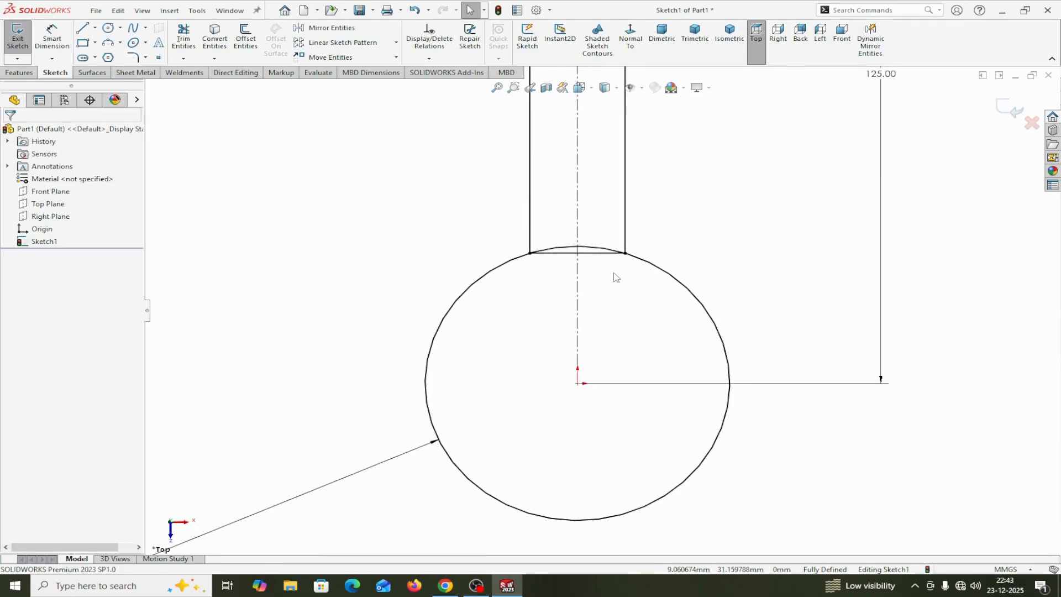
pyautogui.click(184, 41)
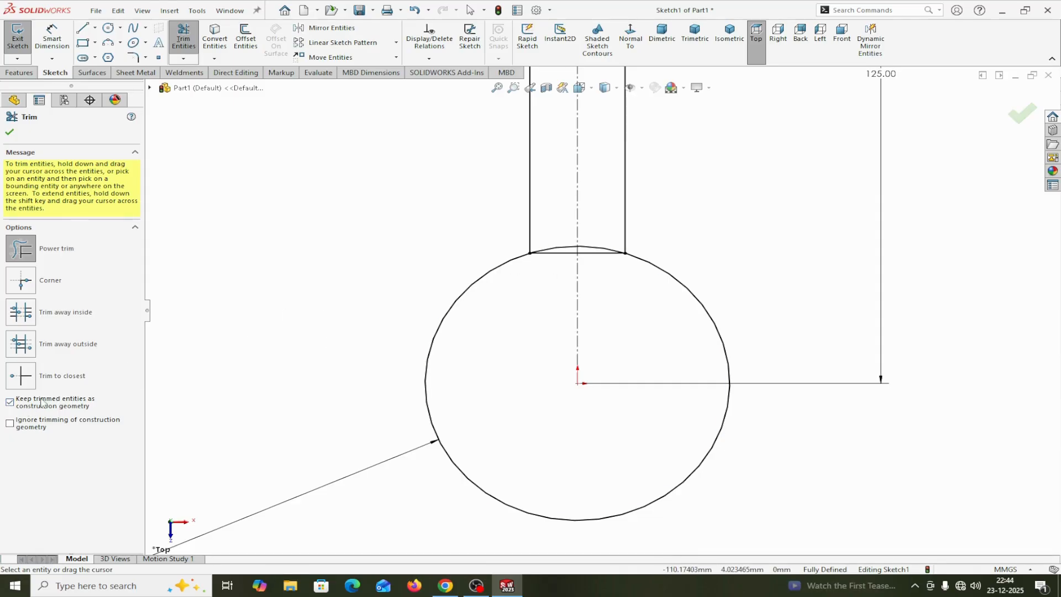
pyautogui.moveTo(549, 276); pyautogui.dragTo(550, 244)
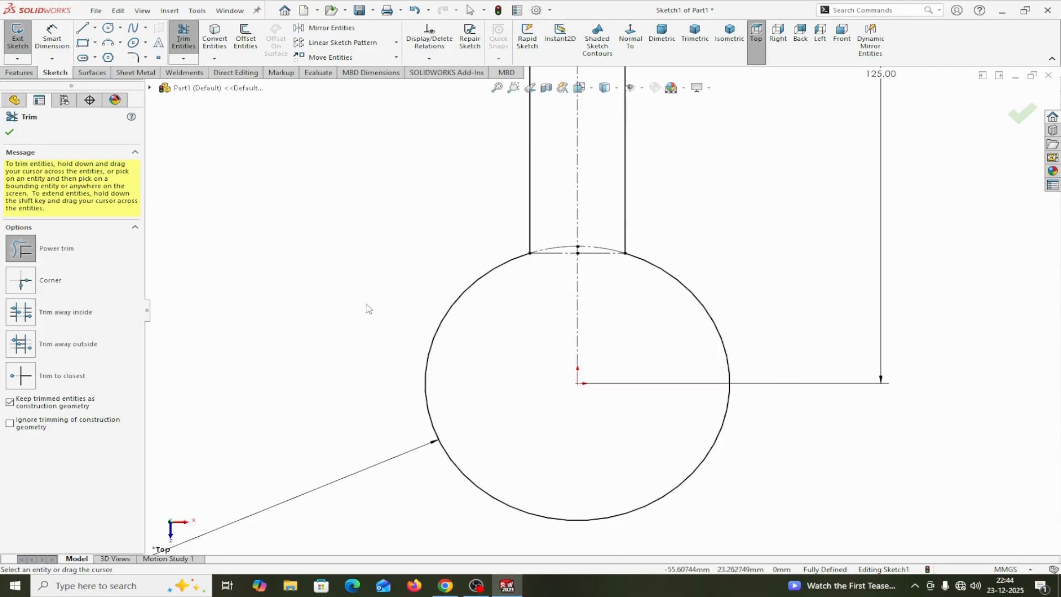
# Circular-pattern the arm's two sides, end edge and centerline around the origin as 3 equally spaced instances over 360 degrees
pyautogui.click(9, 133)
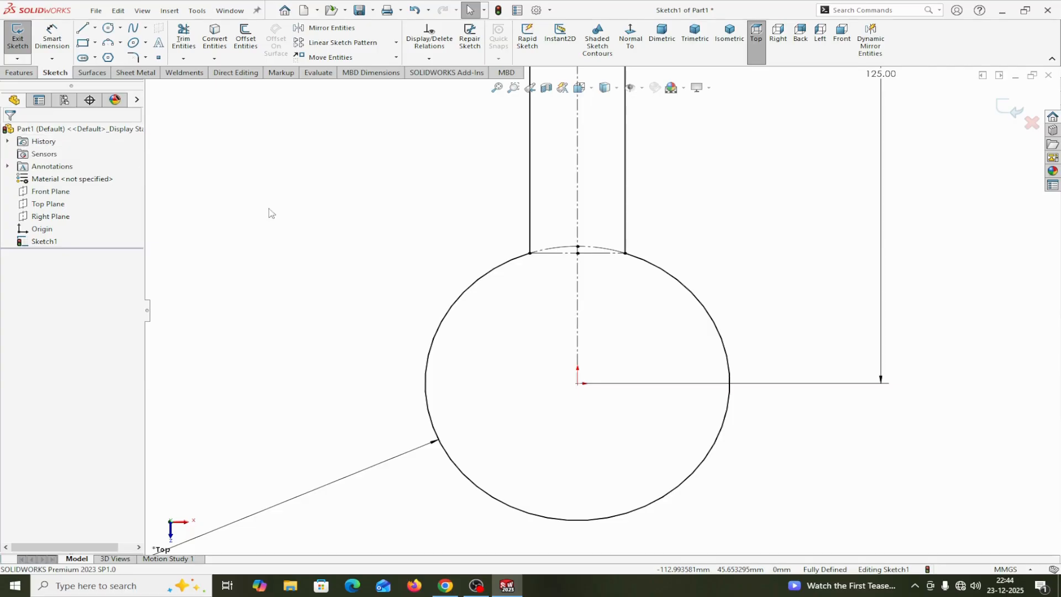
pyautogui.scroll(3, 603, 295)
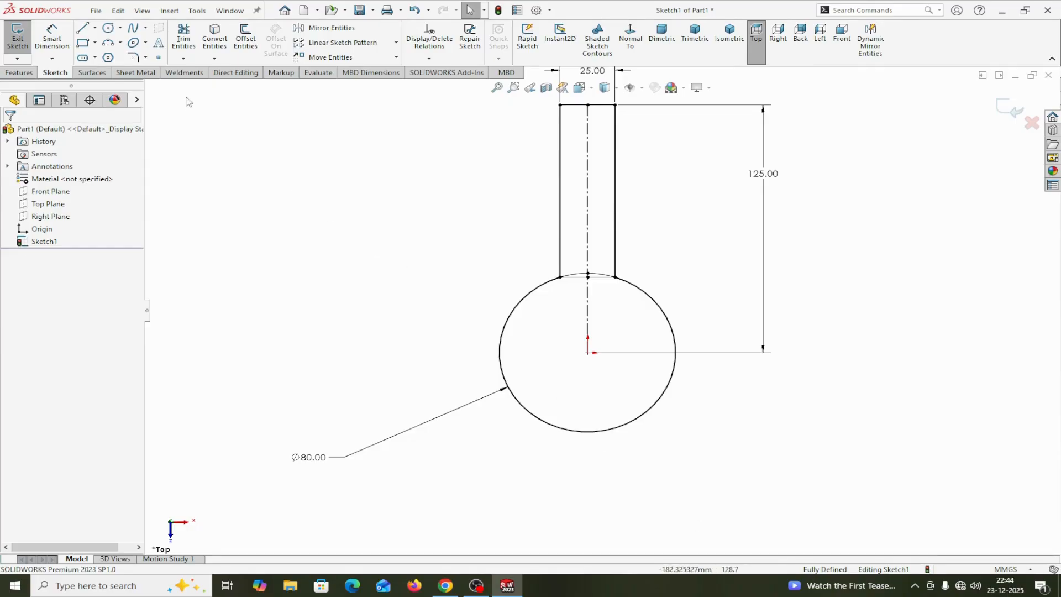
pyautogui.click(396, 43)
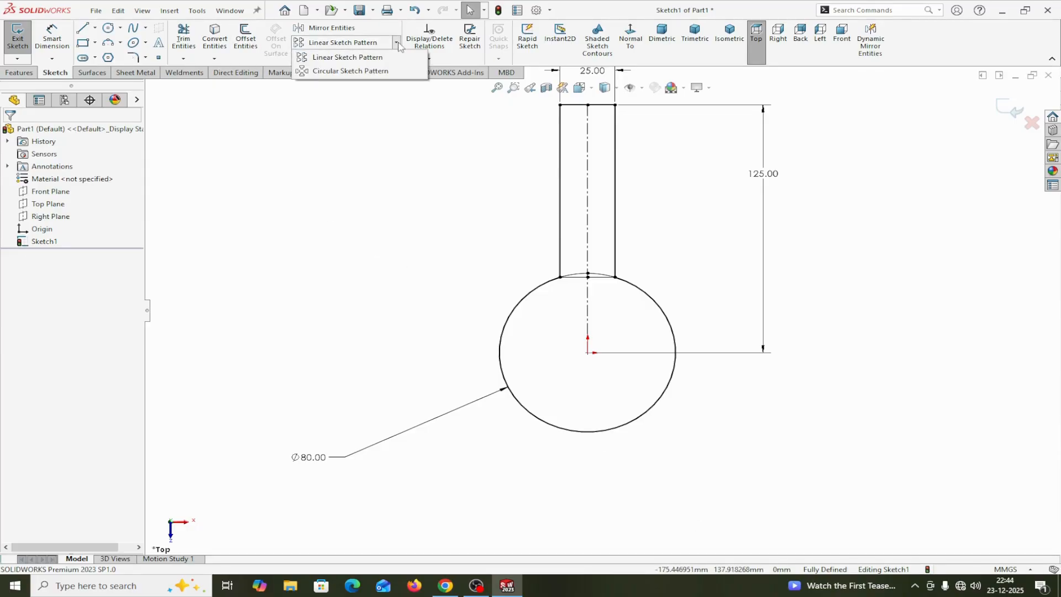
pyautogui.click(359, 71)
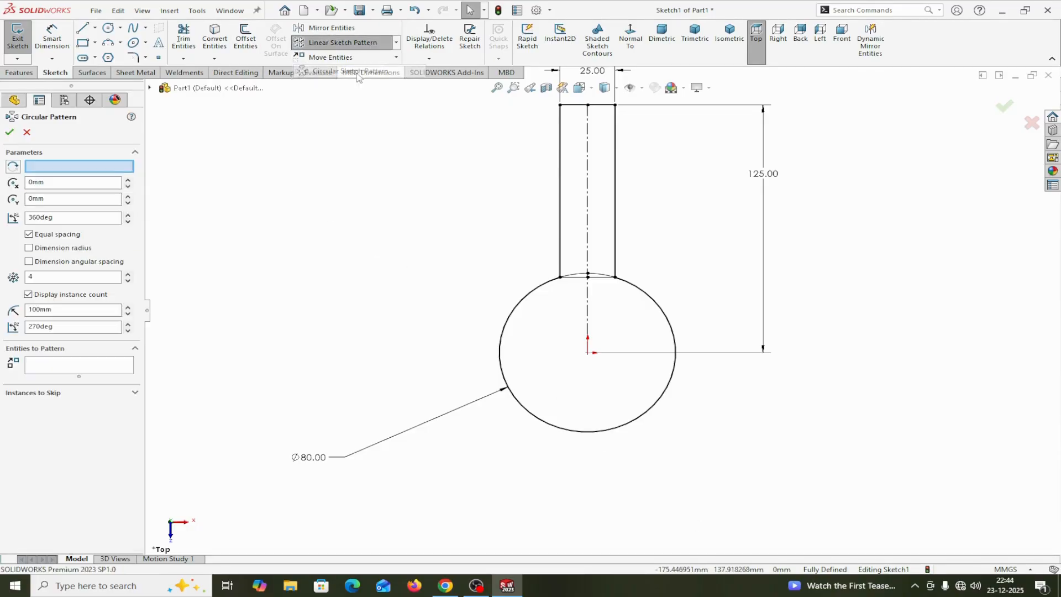
pyautogui.click(94, 168)
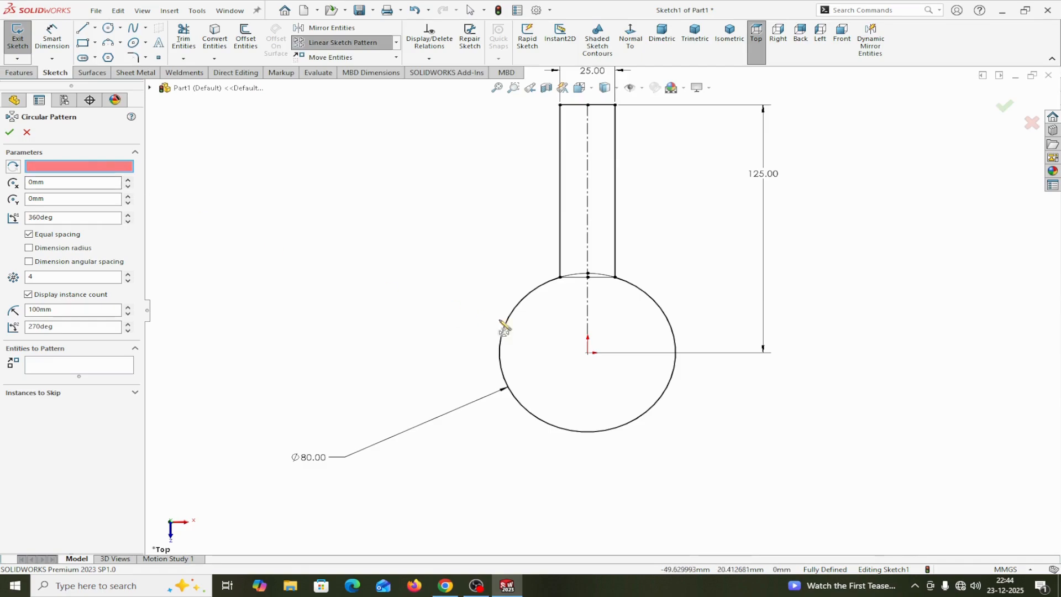
pyautogui.click(589, 356)
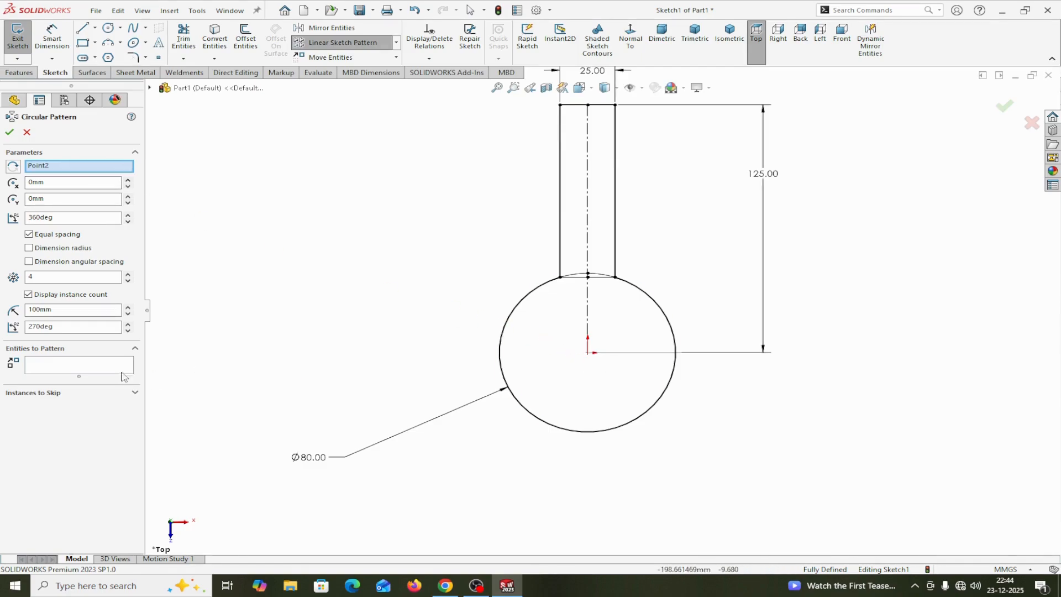
pyautogui.click(64, 365)
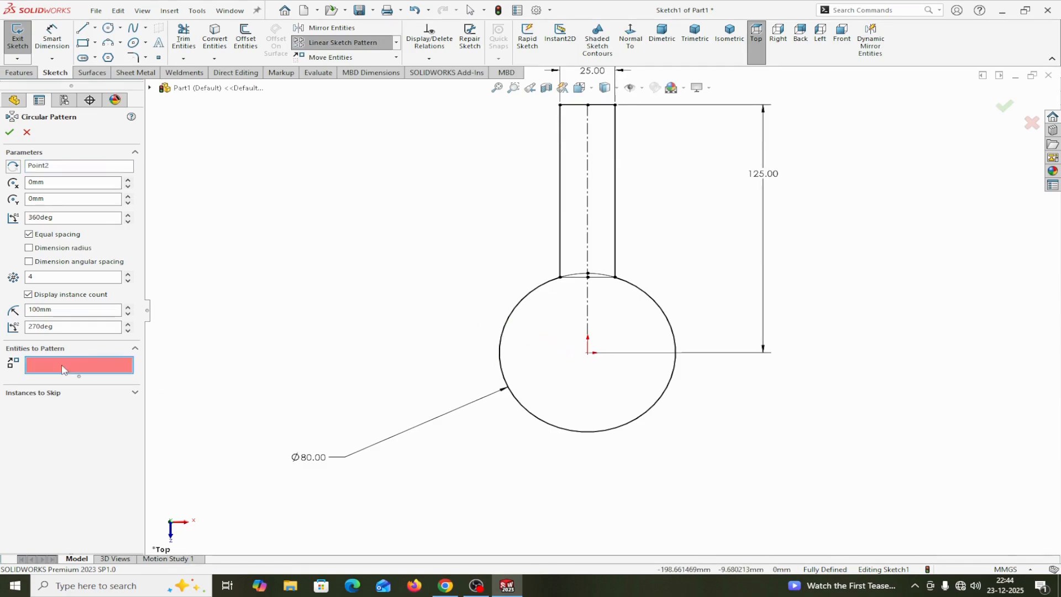
pyautogui.click(561, 210)
pyautogui.click(615, 113)
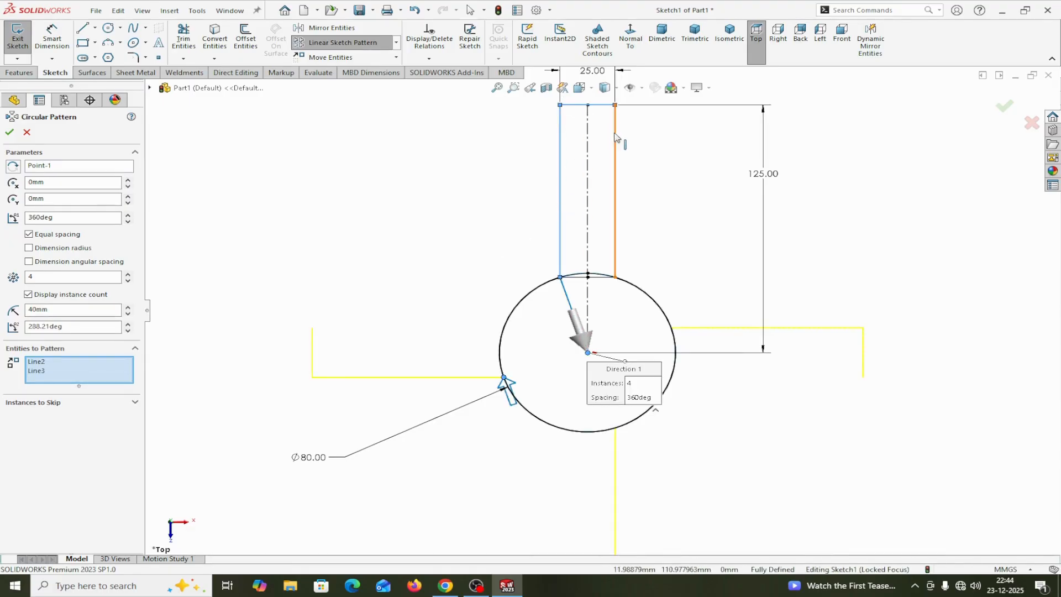
pyautogui.click(615, 138)
pyautogui.click(588, 161)
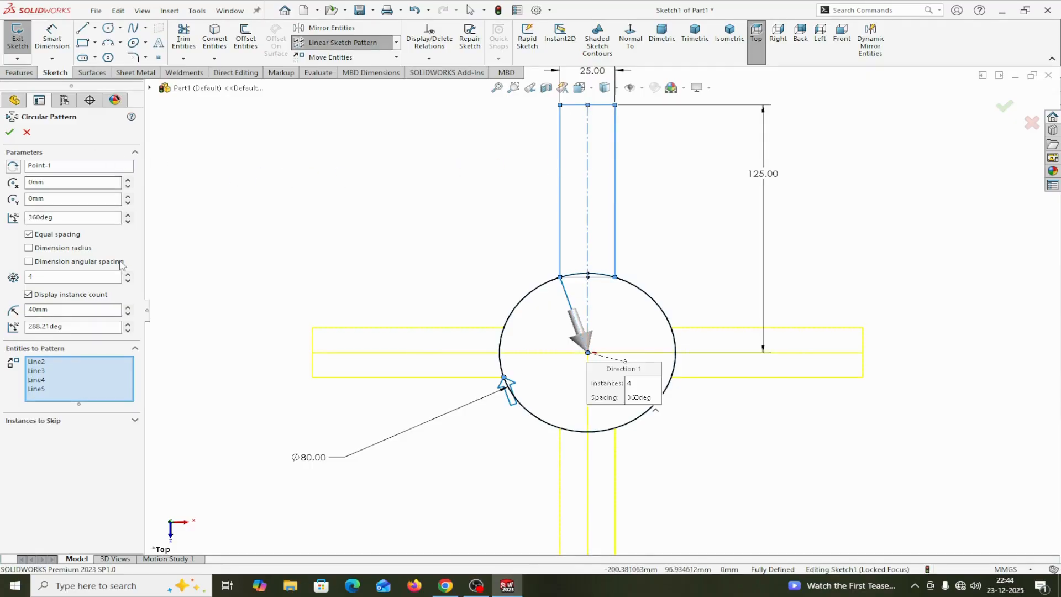
pyautogui.click(127, 282)
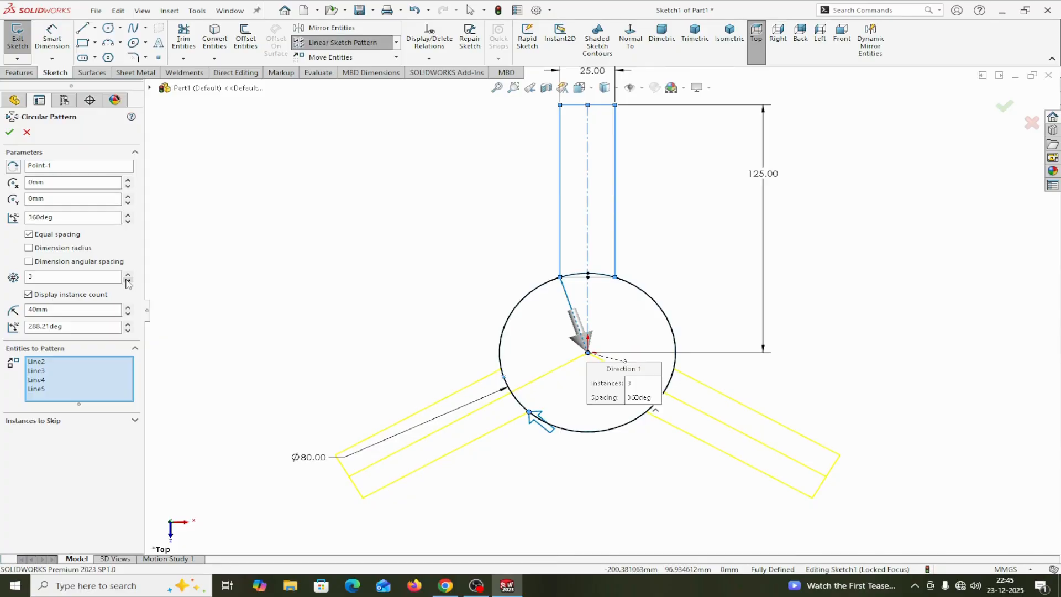
pyautogui.click(9, 132)
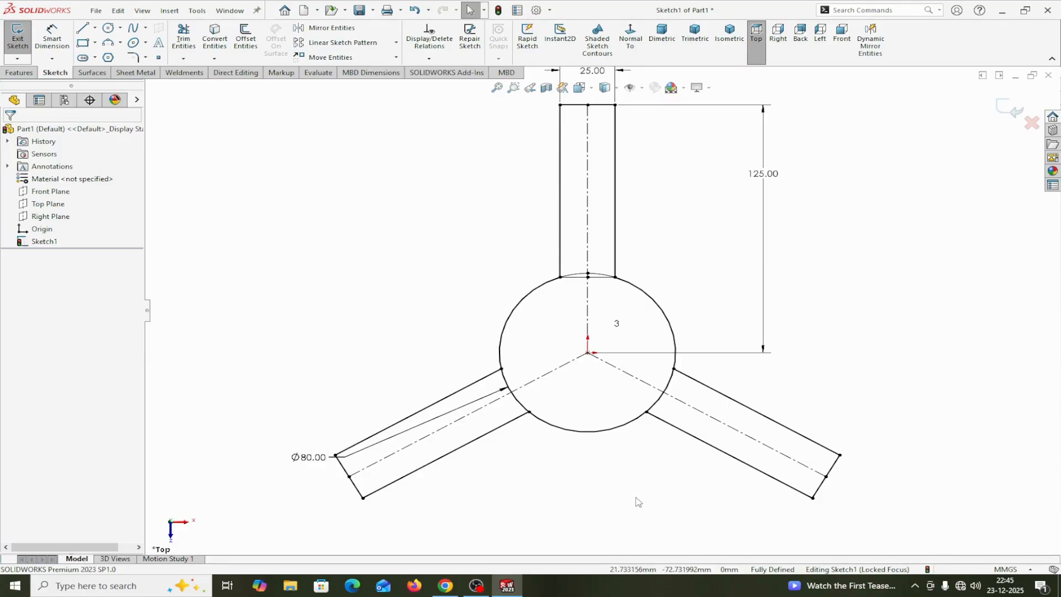
# Power trim the circle's arcs between the sides of the two patterned arms, keeping the trimmed entities as construction geometry
pyautogui.press('f')
pyautogui.scroll(-5, 630, 504)
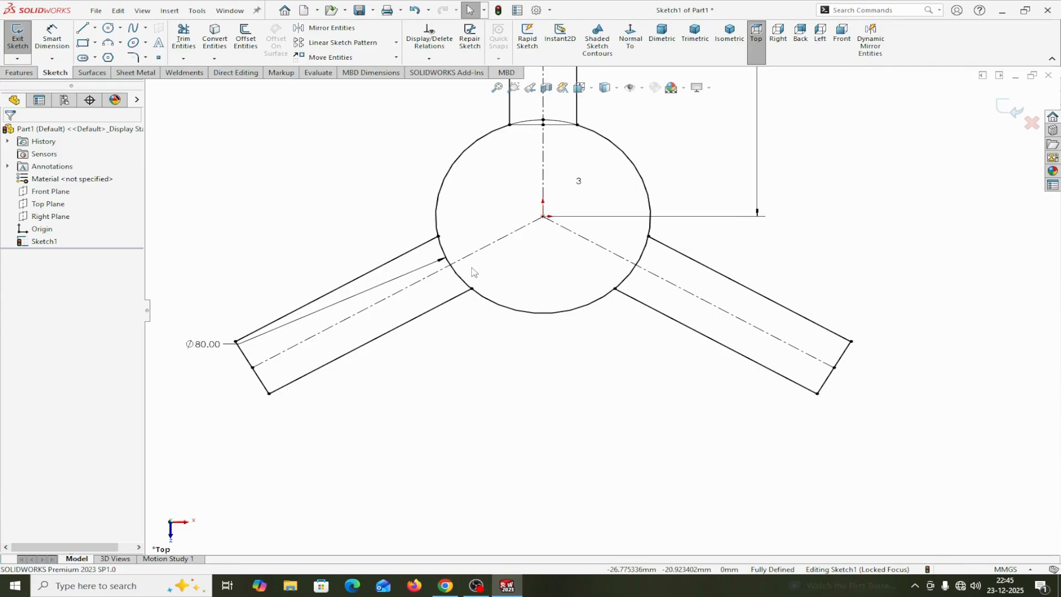
pyautogui.click(184, 37)
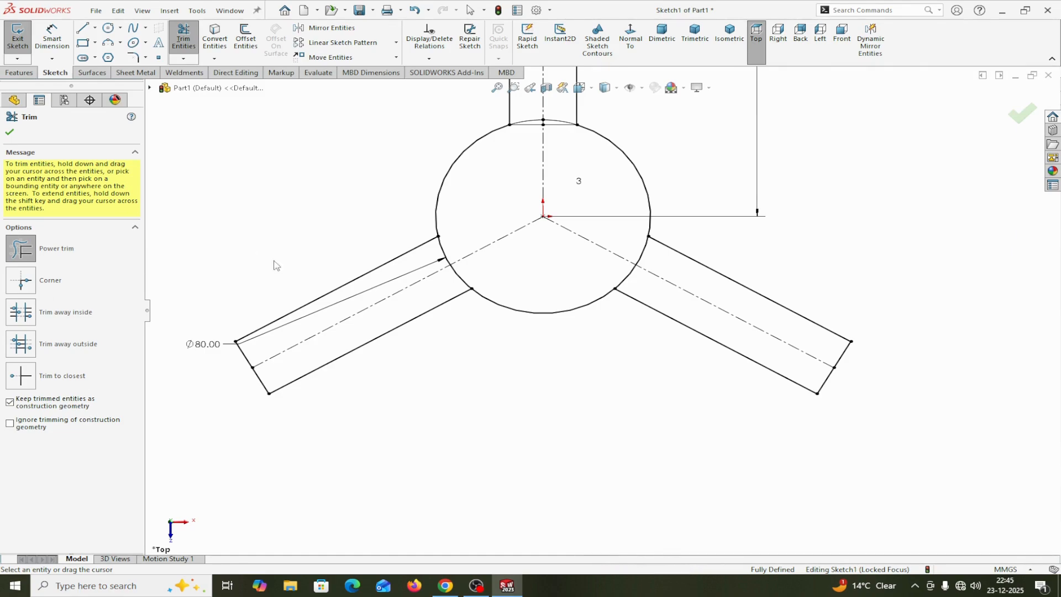
pyautogui.moveTo(424, 296); pyautogui.dragTo(495, 270)
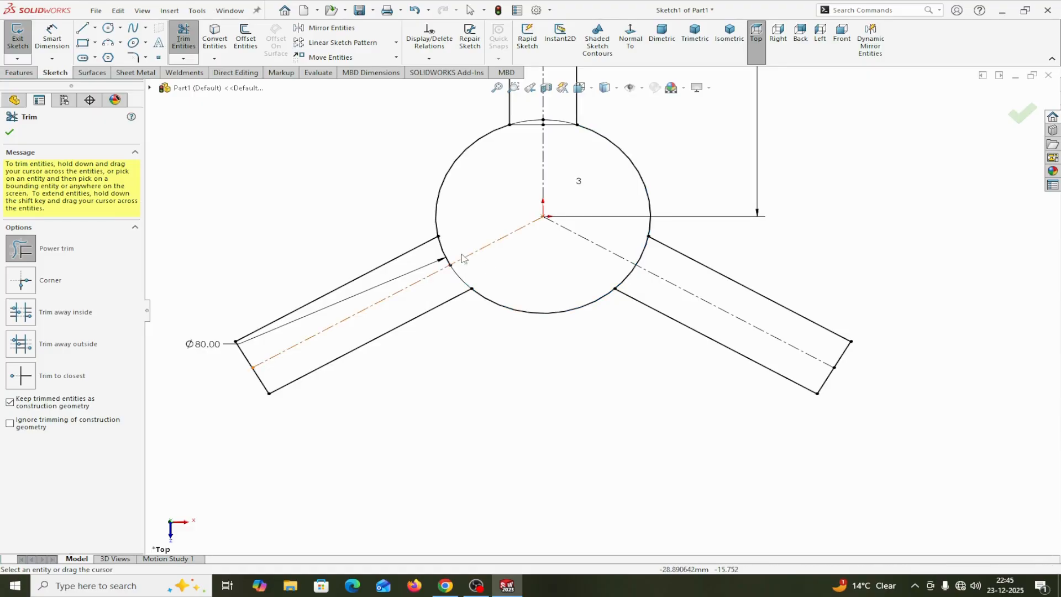
pyautogui.moveTo(425, 251); pyautogui.dragTo(458, 249)
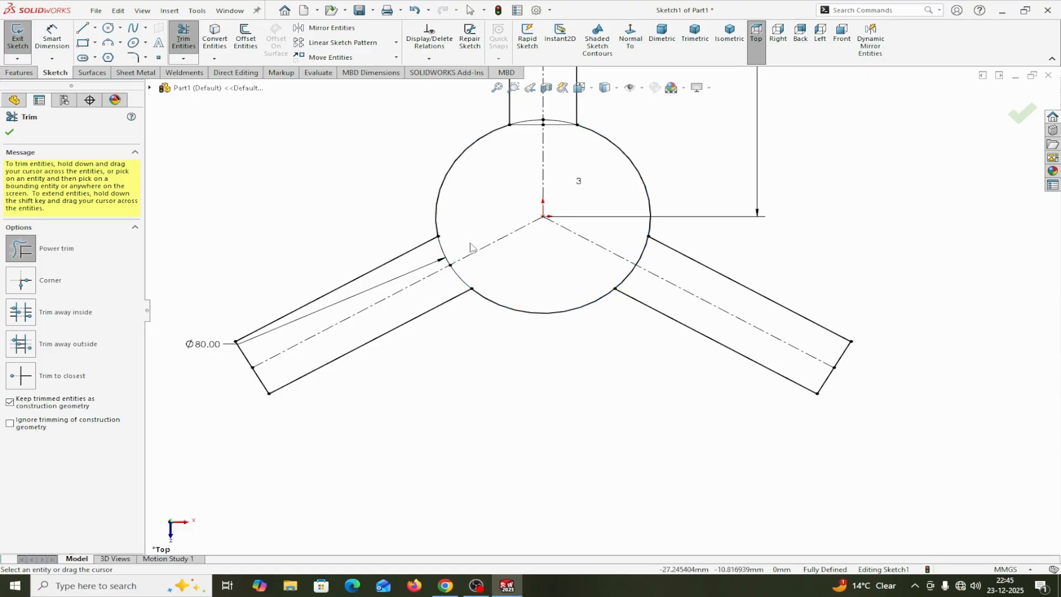
pyautogui.moveTo(603, 266); pyautogui.dragTo(644, 277)
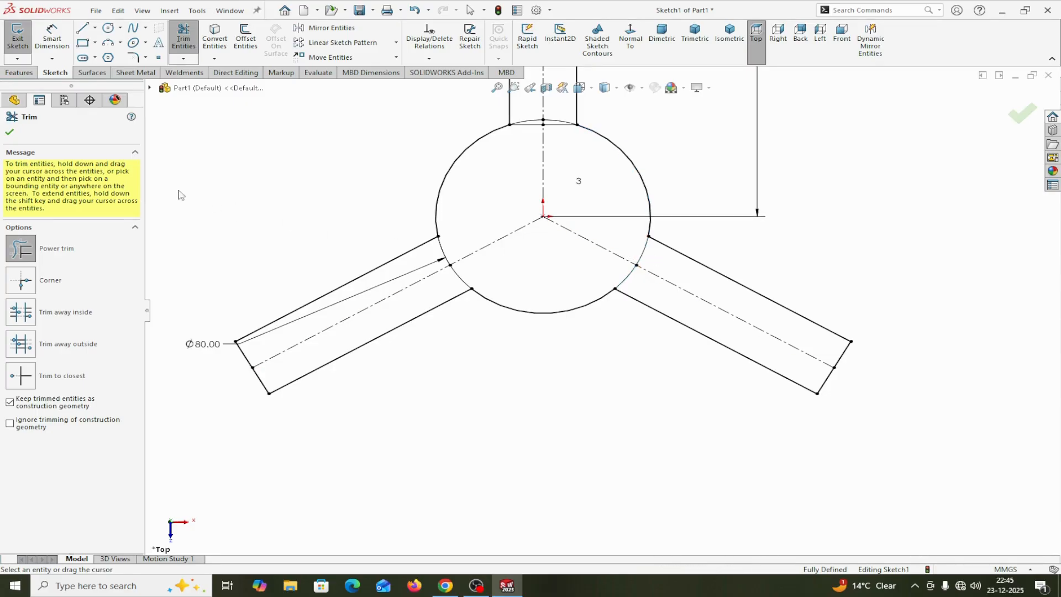
pyautogui.click(9, 133)
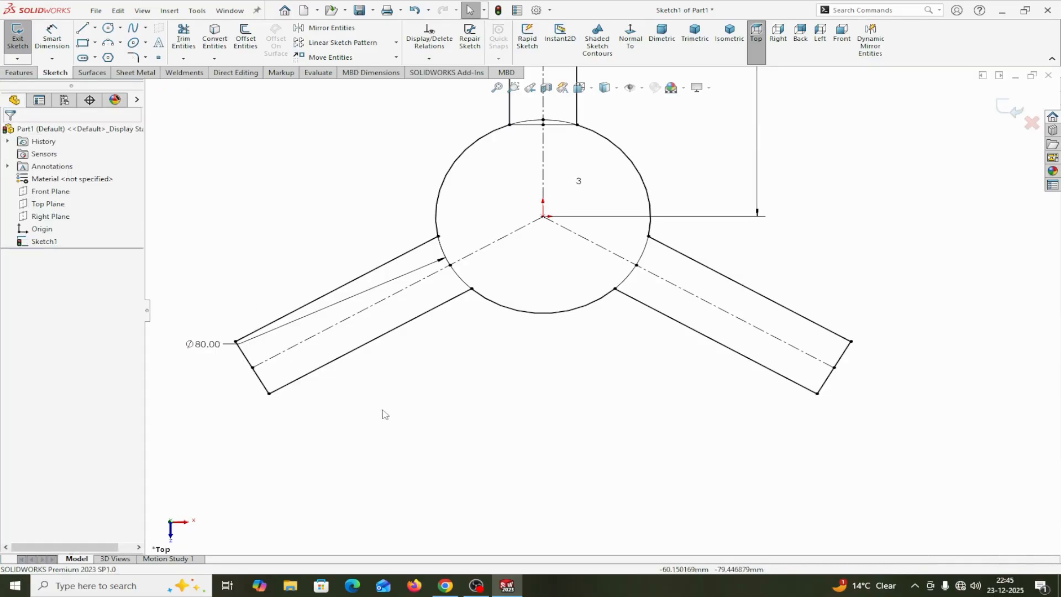
# Create a 1.6 mm thick sheet metal base flange from the three-arm sketch, with K-factor 0.5 and the direction not reversed
pyautogui.scroll(6, 535, 396)
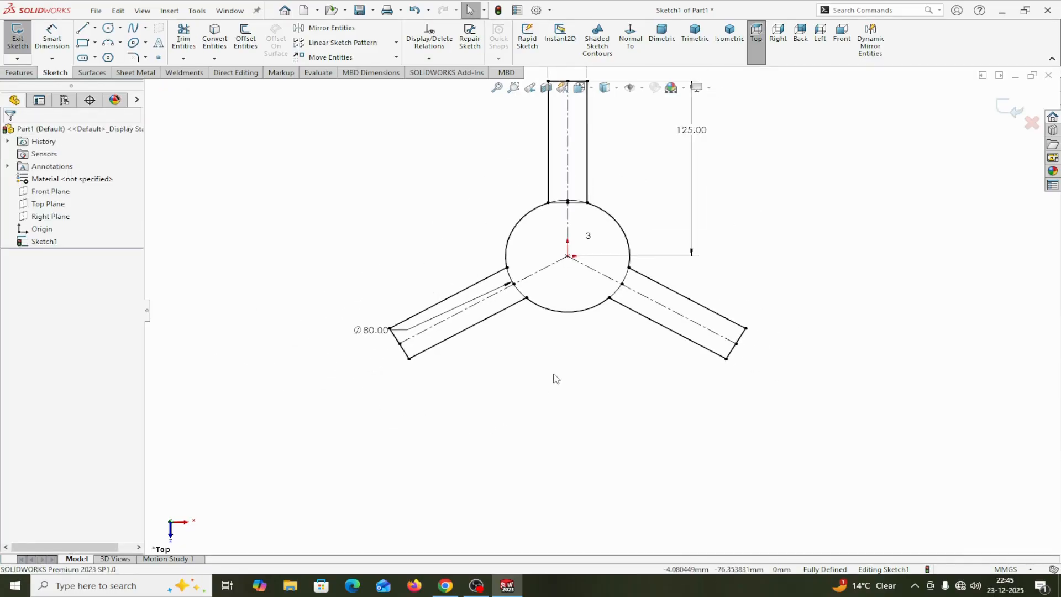
pyautogui.scroll(3, 610, 327)
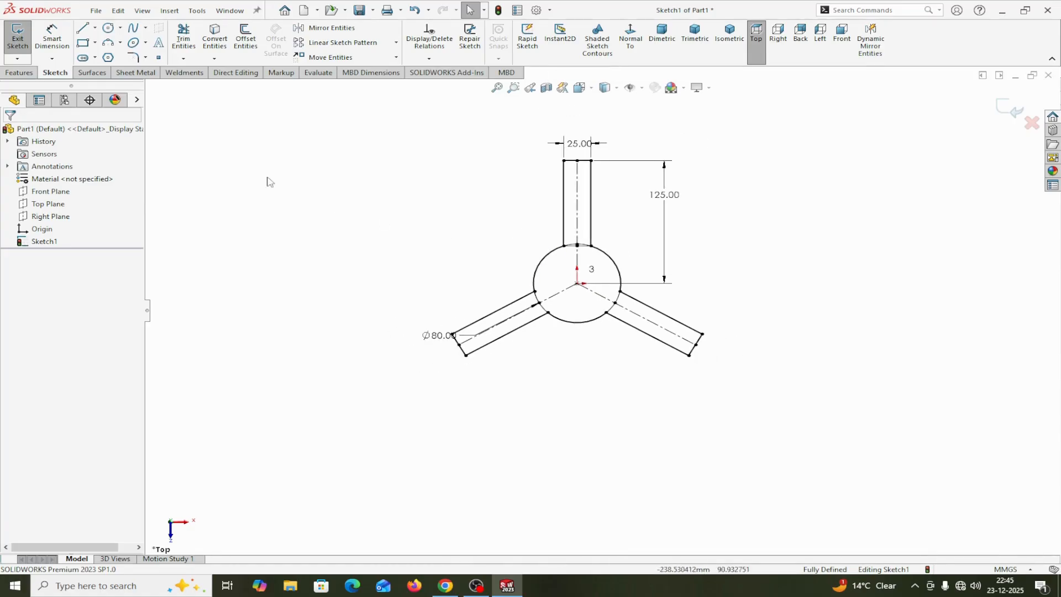
pyautogui.click(135, 74)
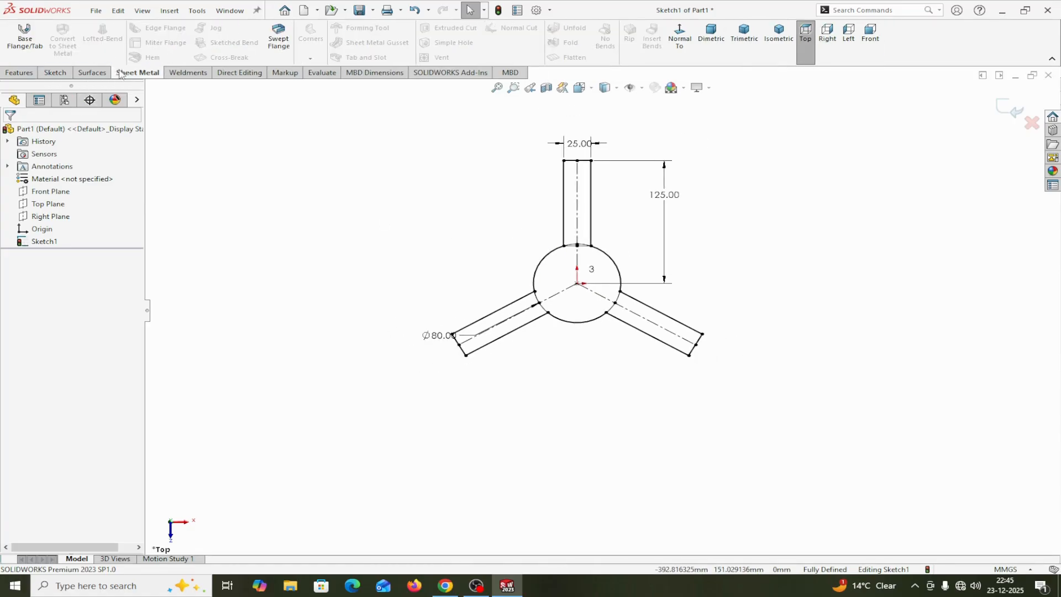
pyautogui.click(23, 38)
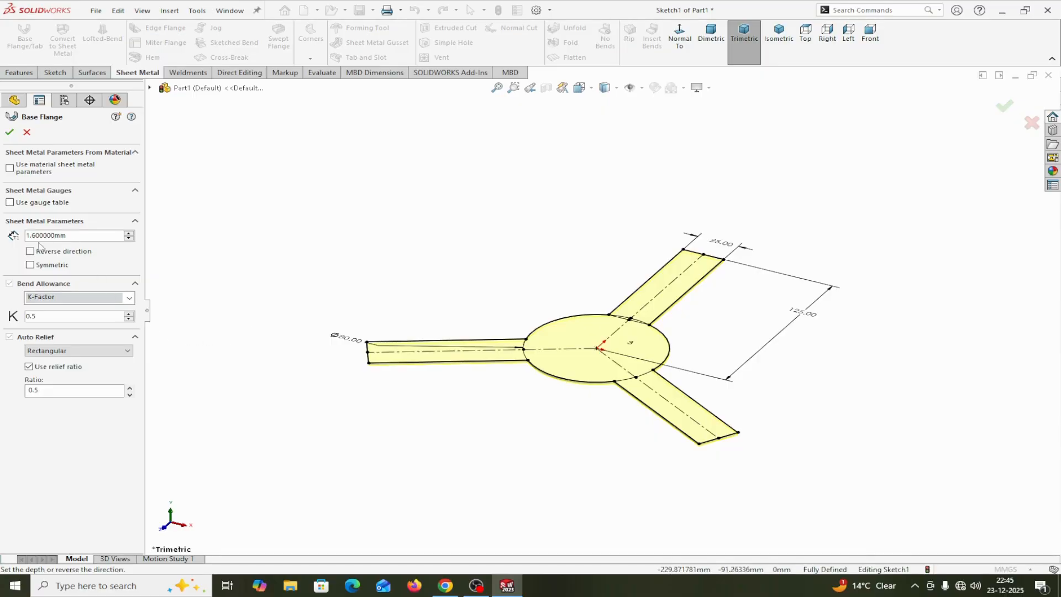
pyautogui.scroll(-3, 526, 415)
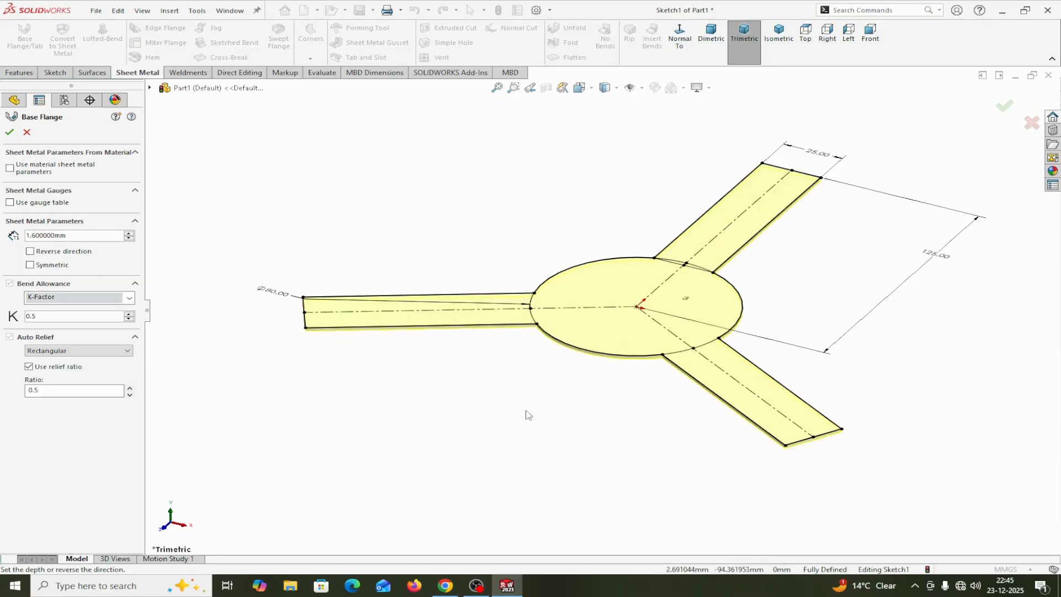
pyautogui.scroll(-1, 518, 373)
pyautogui.moveTo(518, 373); pyautogui.dragTo(516, 352, button='middle')
pyautogui.click(30, 251)
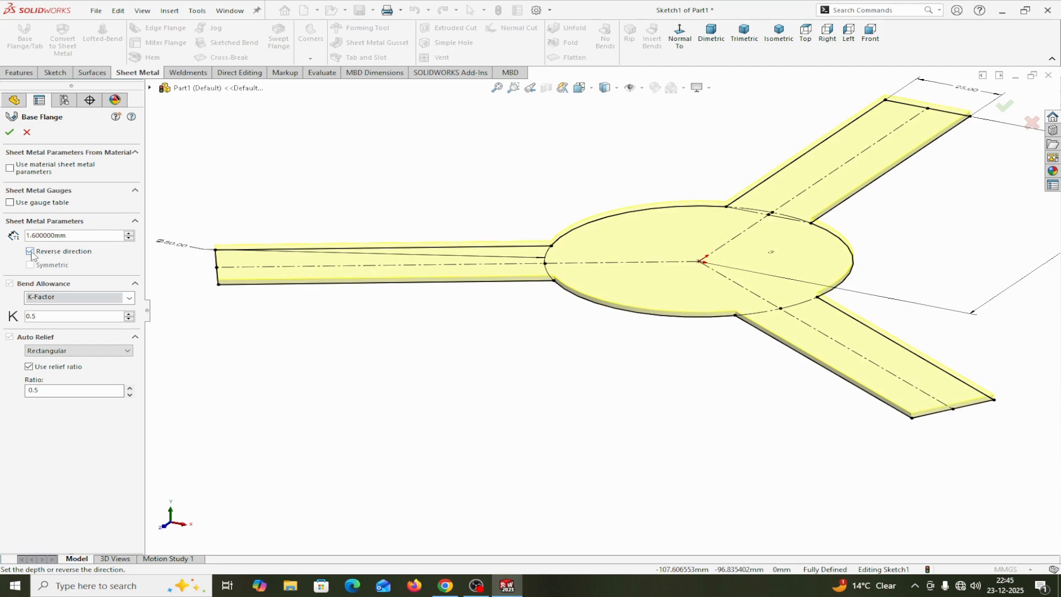
pyautogui.click(30, 251)
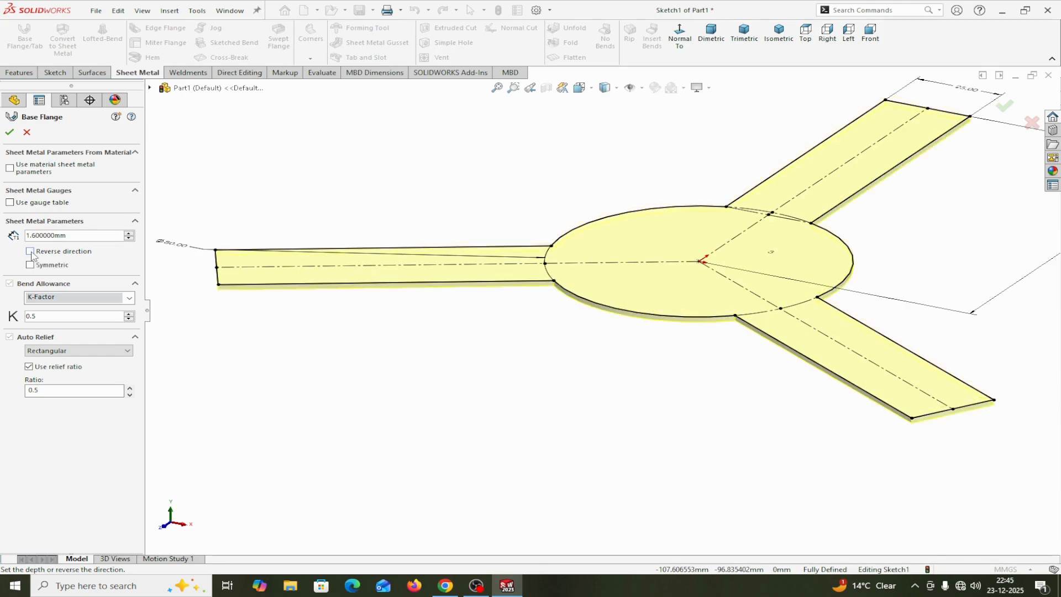
pyautogui.click(10, 133)
pyautogui.press('z')
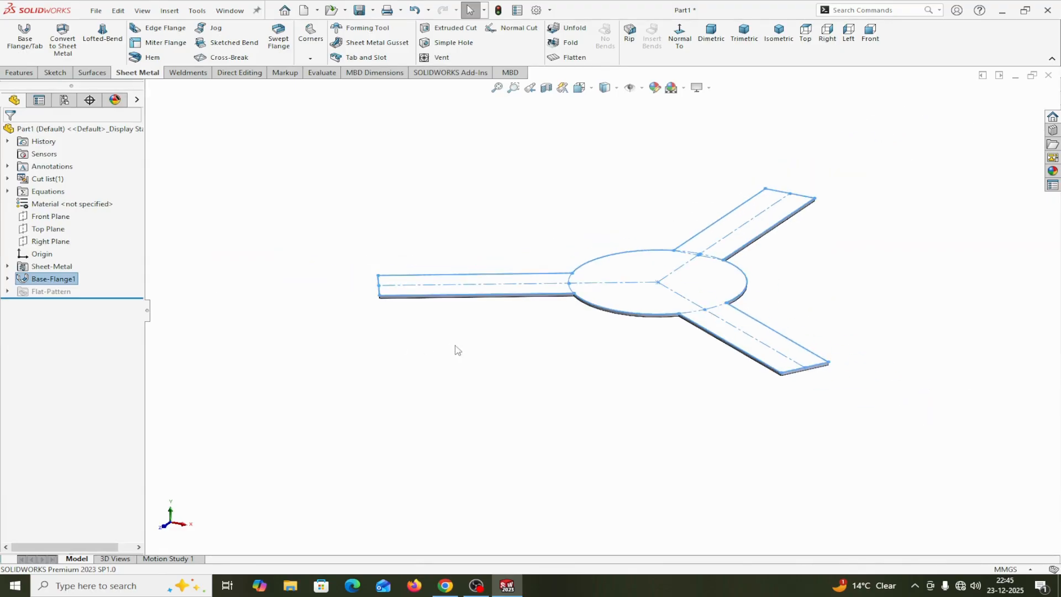
pyautogui.scroll(-8, 611, 387)
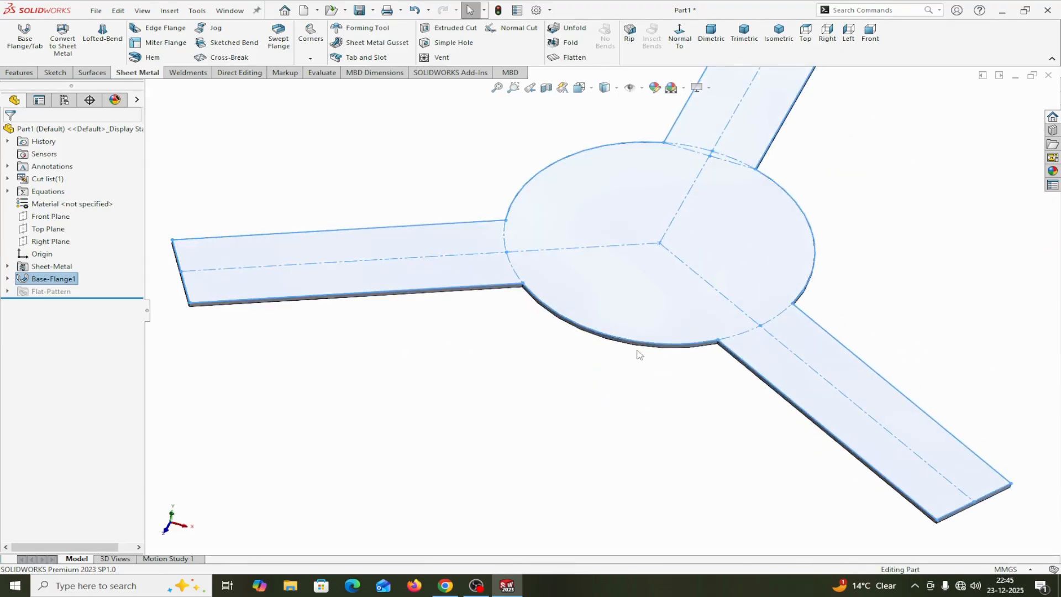
pyautogui.scroll(3, 622, 357)
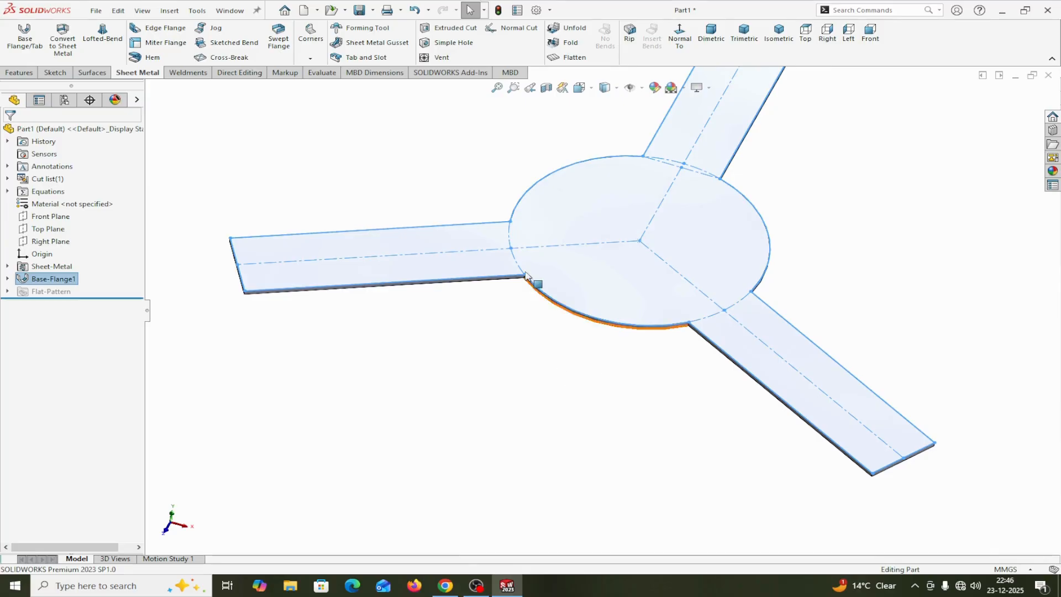
pyautogui.scroll(-2, 528, 281)
pyautogui.scroll(1, 509, 218)
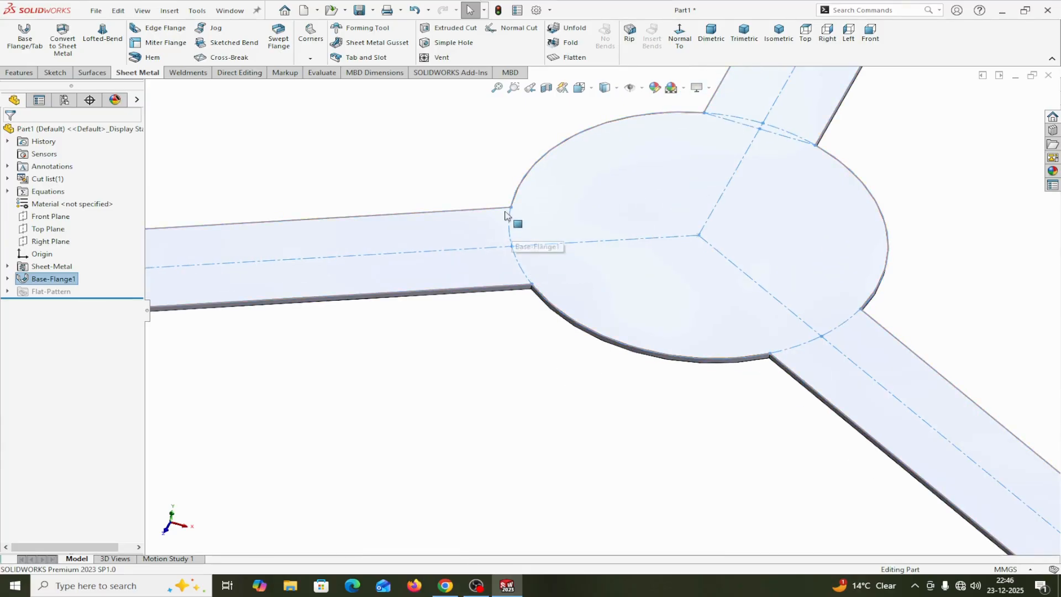
pyautogui.scroll(2, 691, 358)
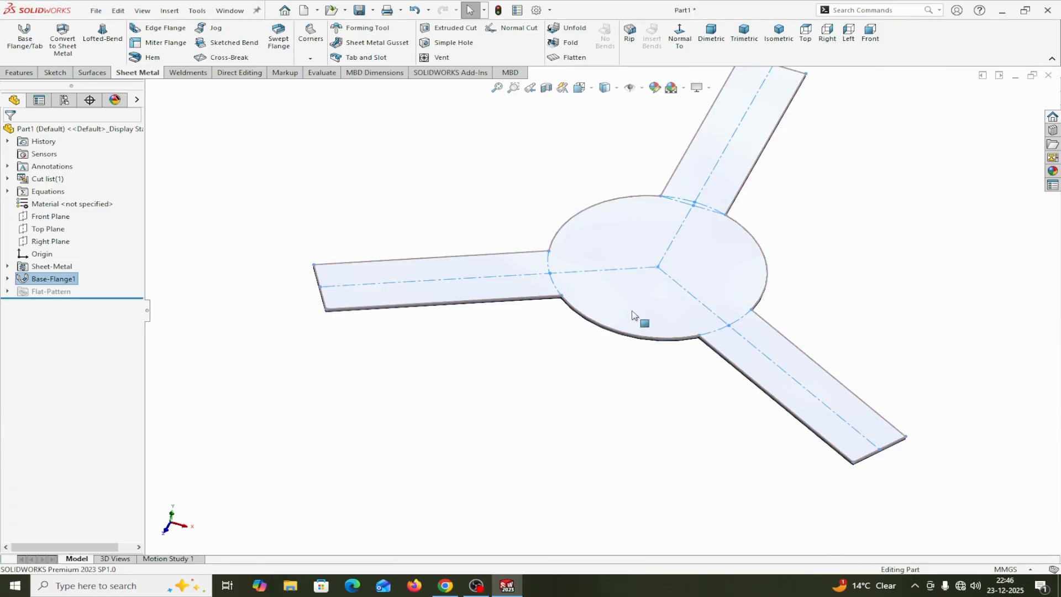
pyautogui.moveTo(891, 282); pyautogui.dragTo(871, 283, button='middle')
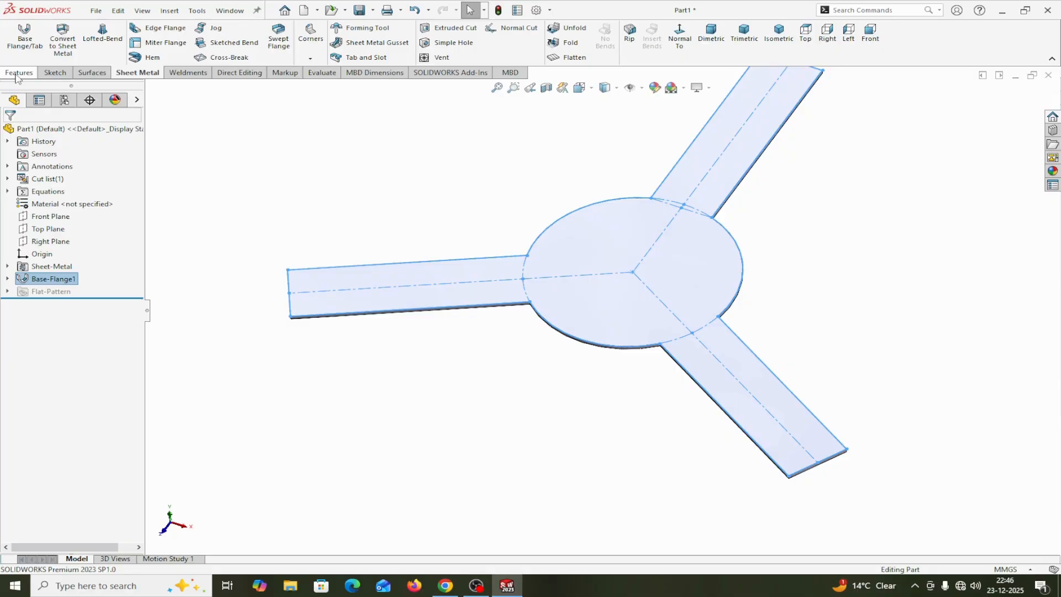
pyautogui.click(310, 58)
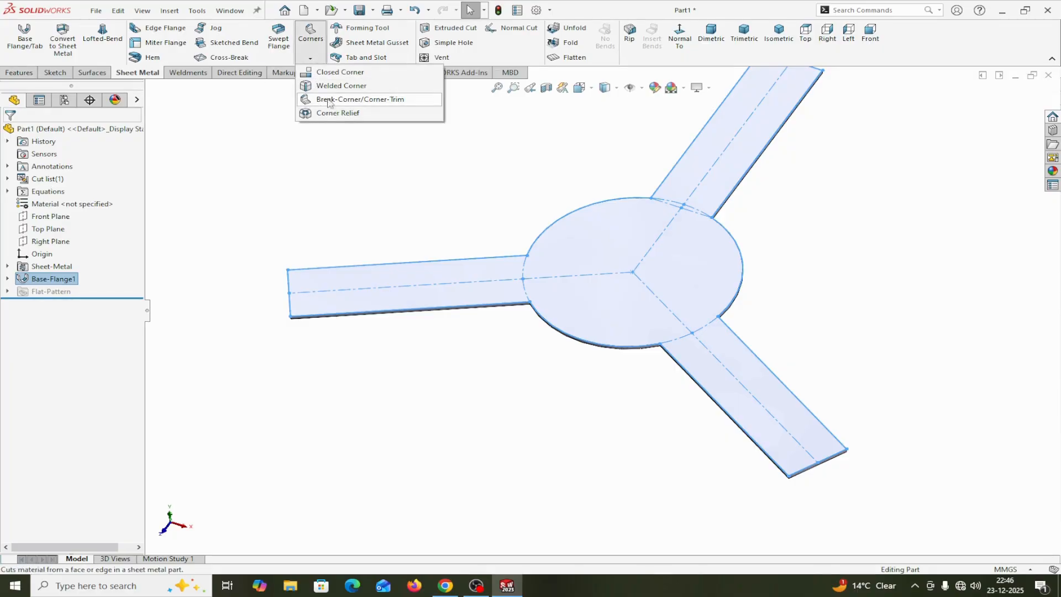
pyautogui.click(326, 147)
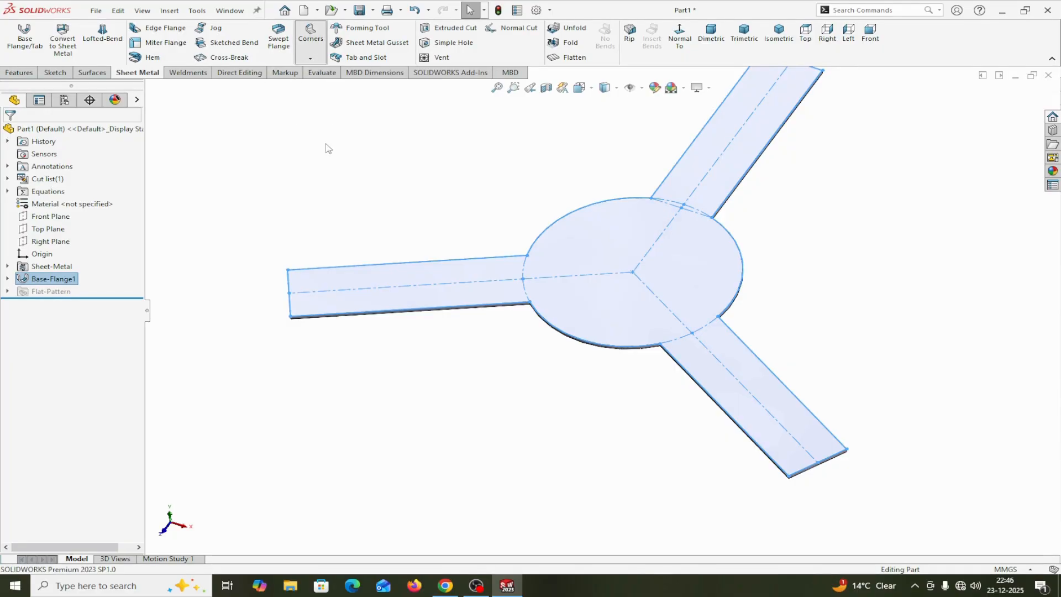
# Start a constant-size fillet with a 4 mm radius and select the inner corner edge where the left arm meets the disc's lower arc
pyautogui.click(32, 75)
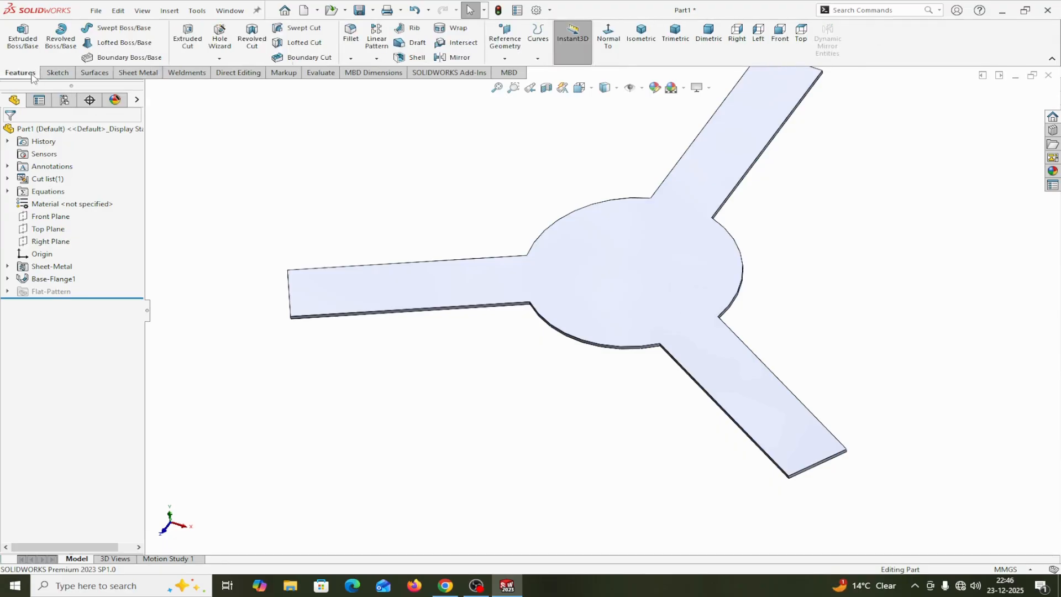
pyautogui.click(352, 58)
pyautogui.click(360, 71)
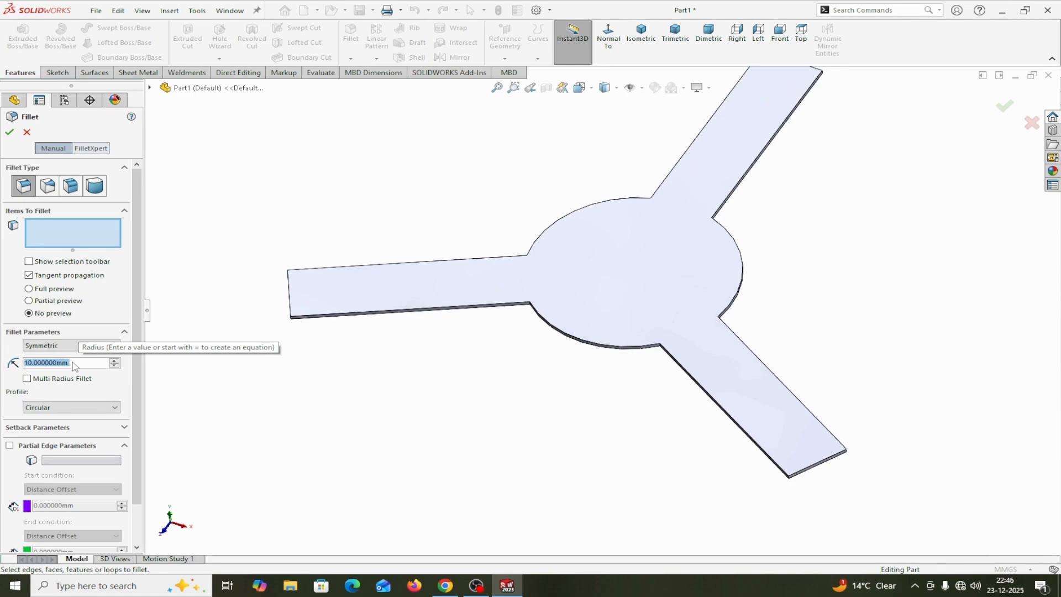
pyautogui.write('4')
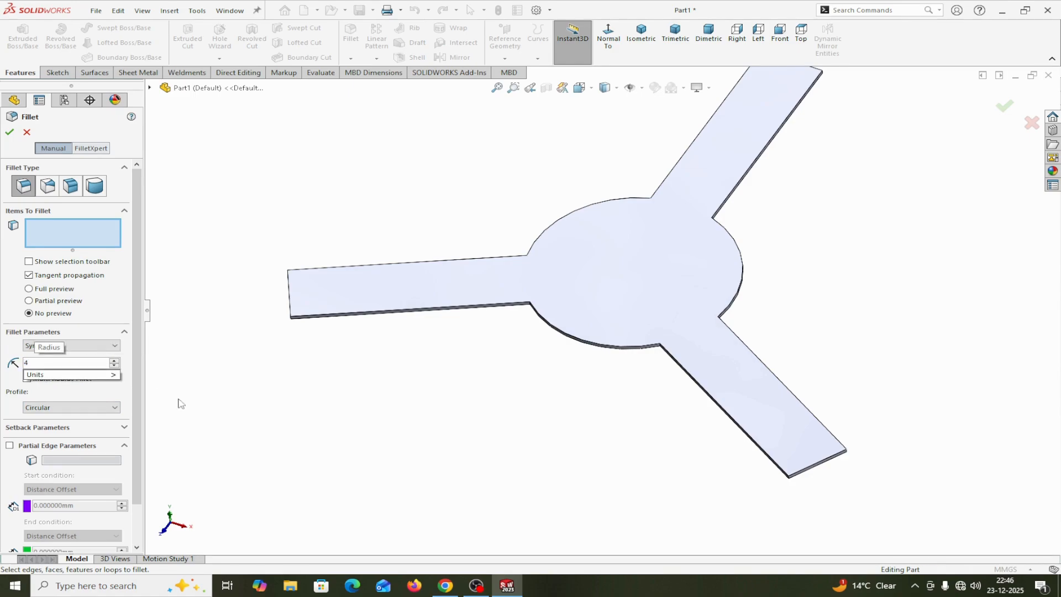
pyautogui.press('Return')
pyautogui.scroll(-3, 580, 308)
pyautogui.scroll(-4, 458, 332)
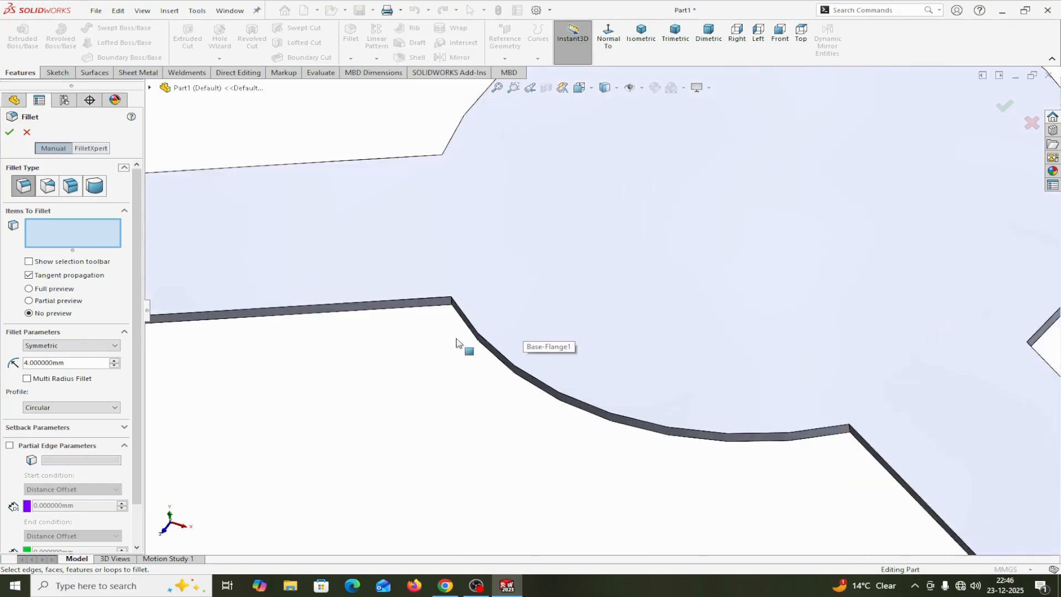
pyautogui.scroll(-2, 464, 298)
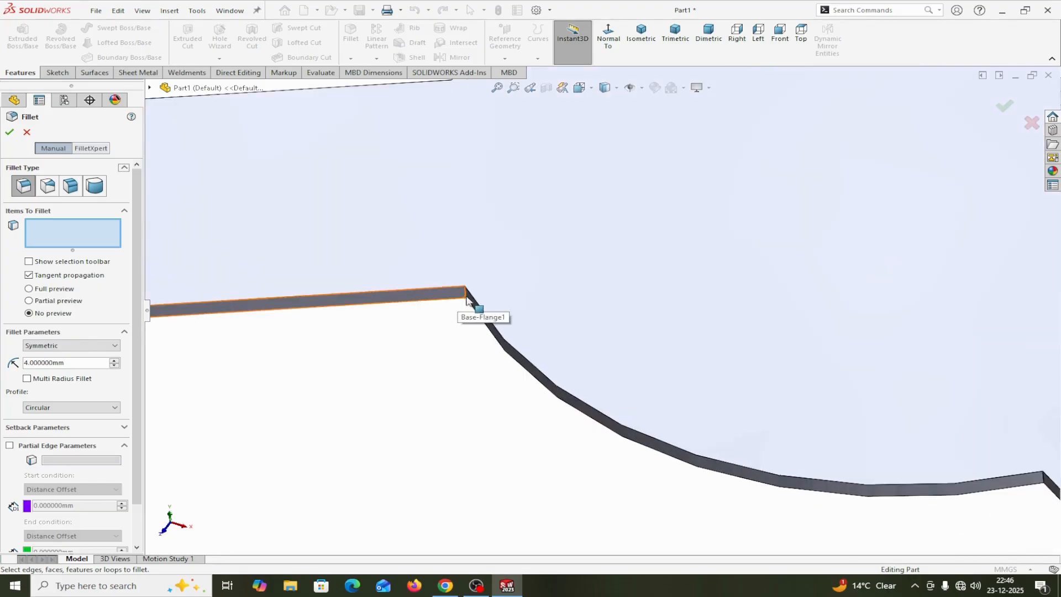
pyautogui.click(483, 295)
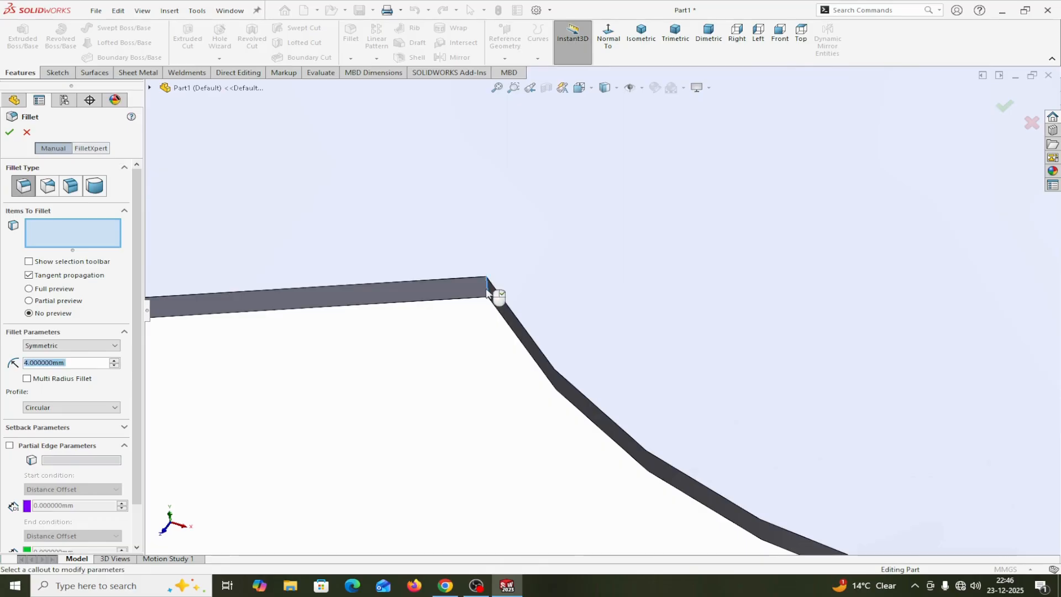
# Add both inner corner edges where the lower-right arm meets the disc to the 4 mm fillet
pyautogui.scroll(2, 500, 315)
pyautogui.scroll(5, 516, 361)
pyautogui.scroll(-6, 698, 343)
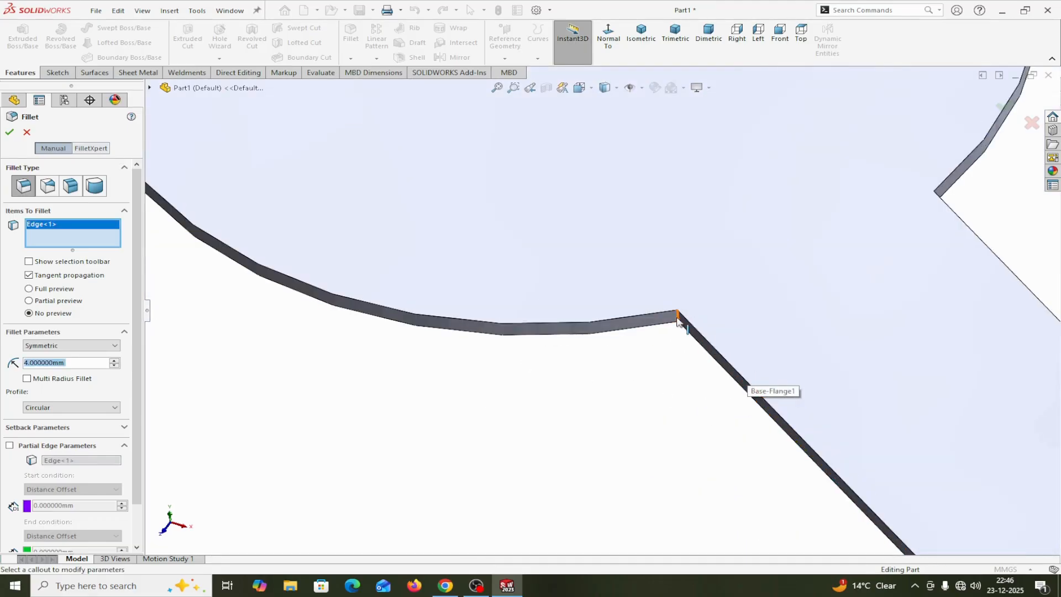
pyautogui.click(681, 321)
pyautogui.scroll(3, 789, 300)
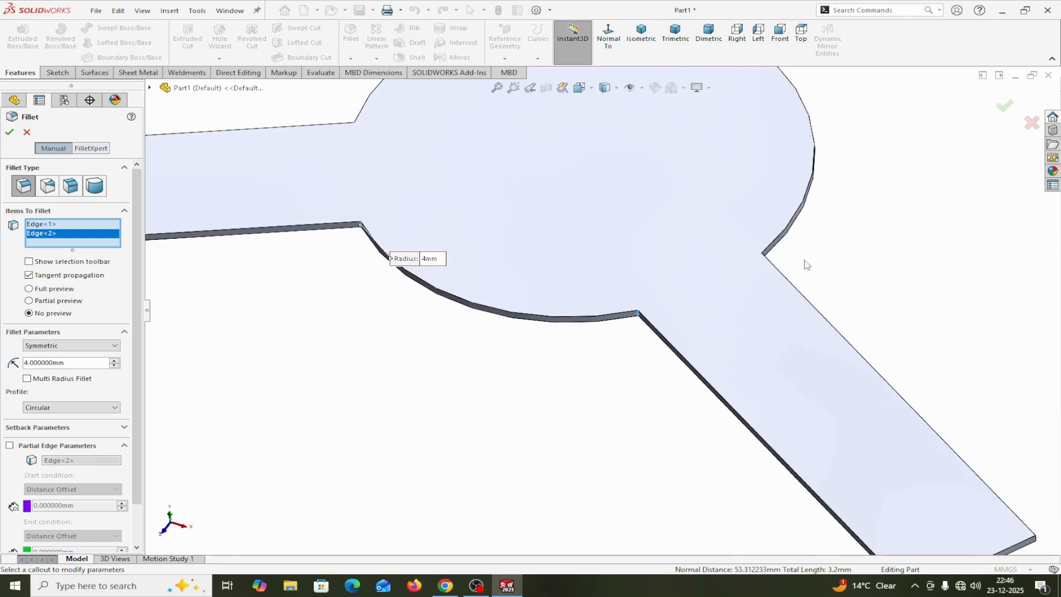
pyautogui.moveTo(765, 260)
pyautogui.mouseDown(button='middle')
pyautogui.moveTo(808, 249)
pyautogui.moveTo(754, 292)
pyautogui.moveTo(798, 259)
pyautogui.moveTo(742, 268)
pyautogui.mouseUp(button='middle')
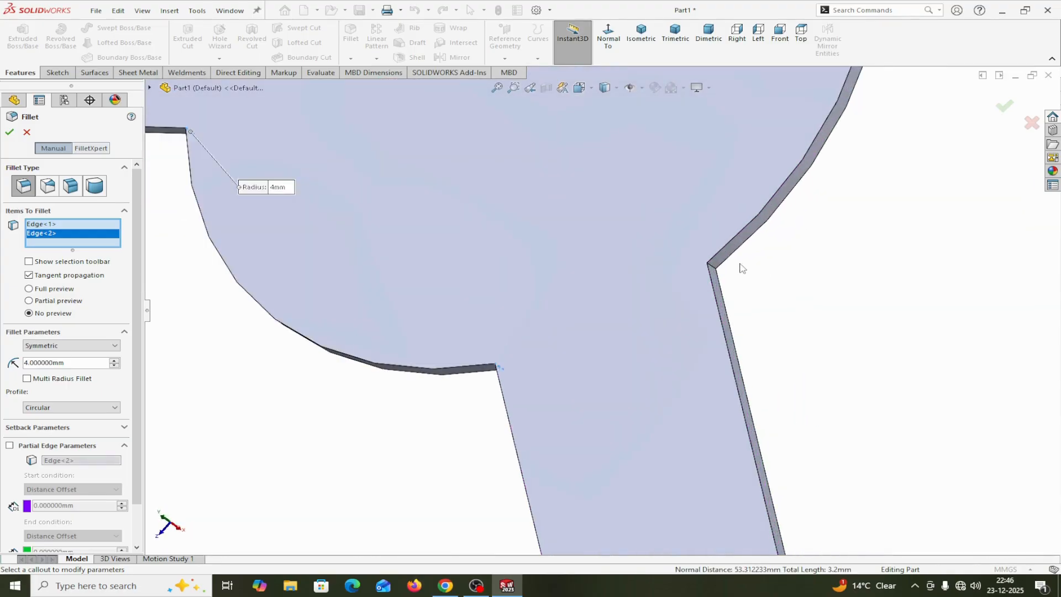
pyautogui.click(715, 269)
# Add both inner corner edges where the upper-right arm meets the disc to the fillet selection
pyautogui.press('f')
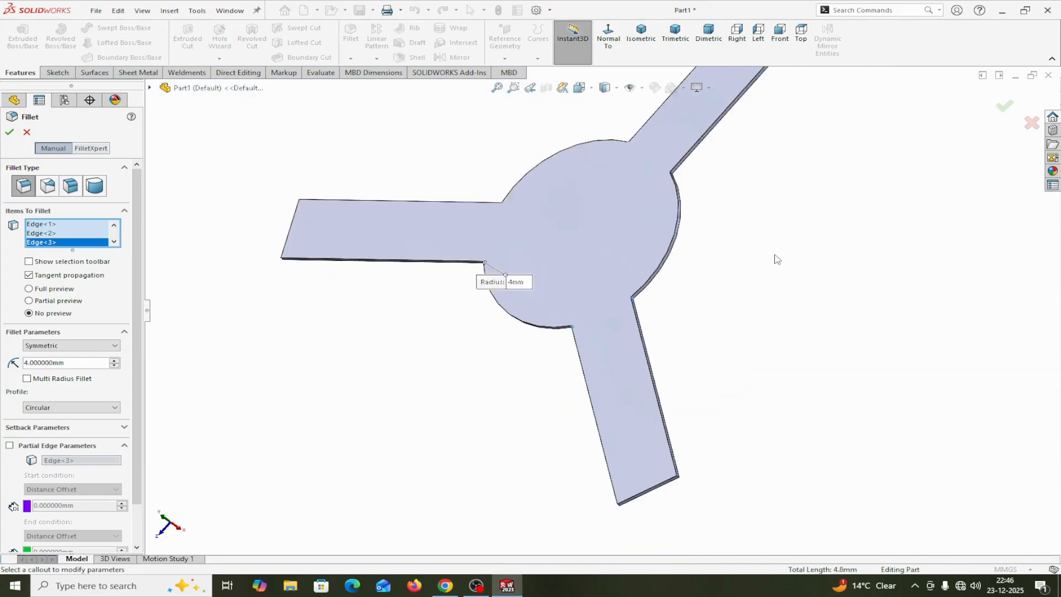
pyautogui.scroll(-6, 640, 243)
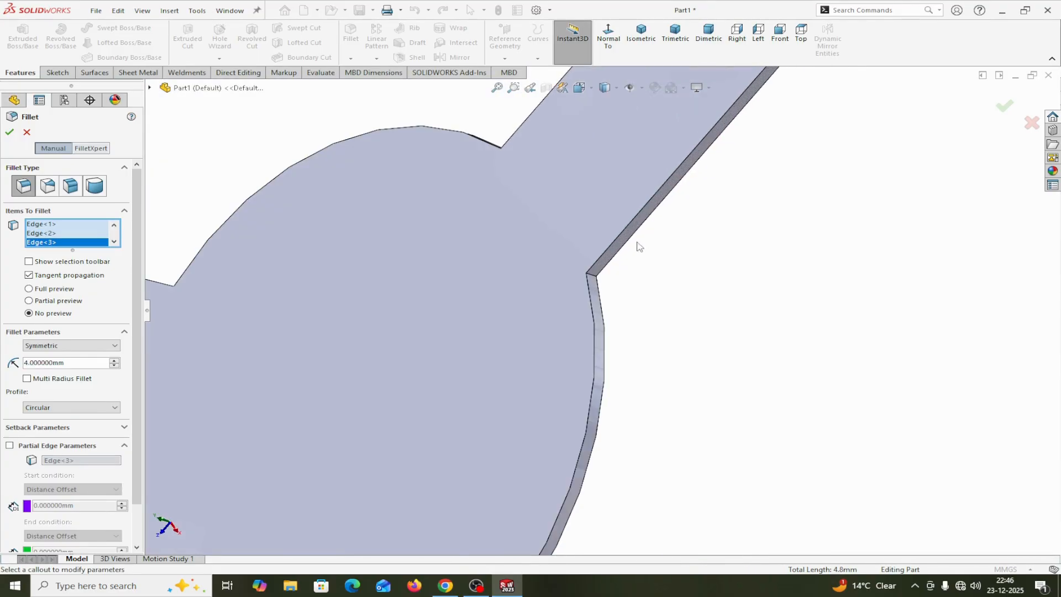
pyautogui.click(597, 284)
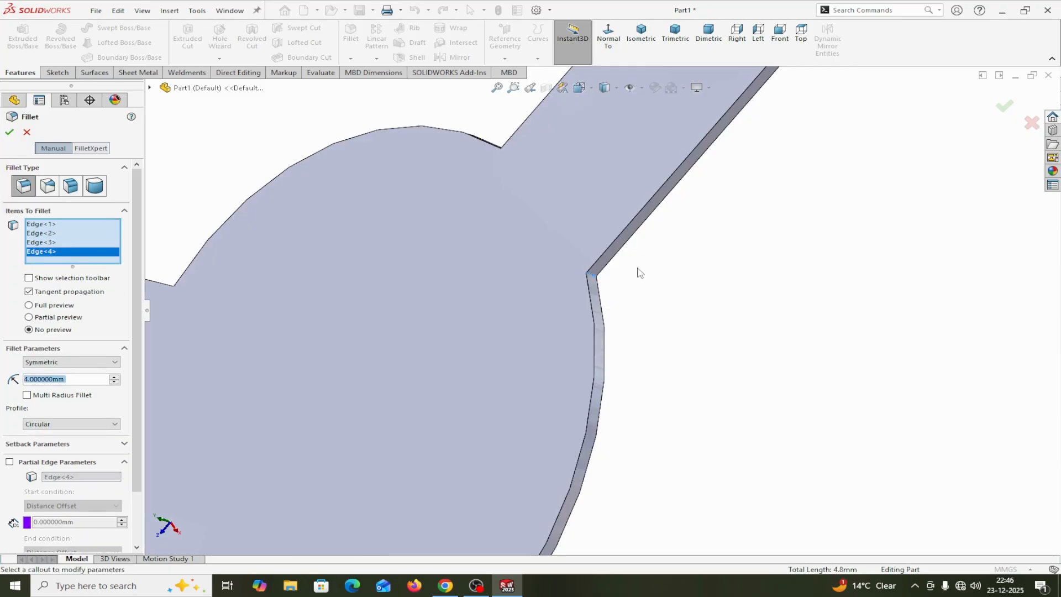
pyautogui.scroll(3, 635, 270)
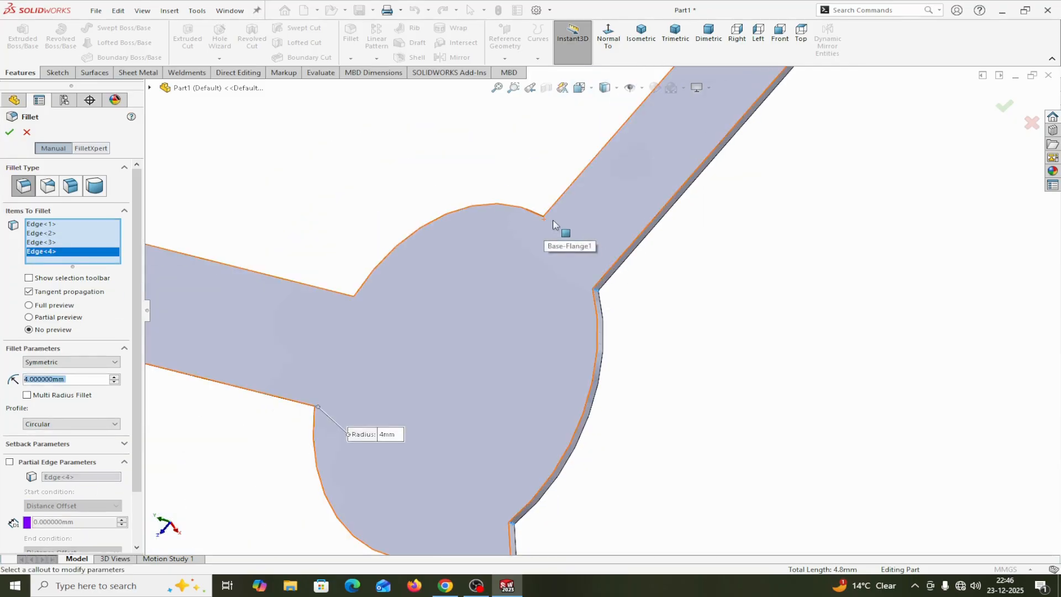
pyautogui.moveTo(531, 189); pyautogui.dragTo(597, 310, button='middle')
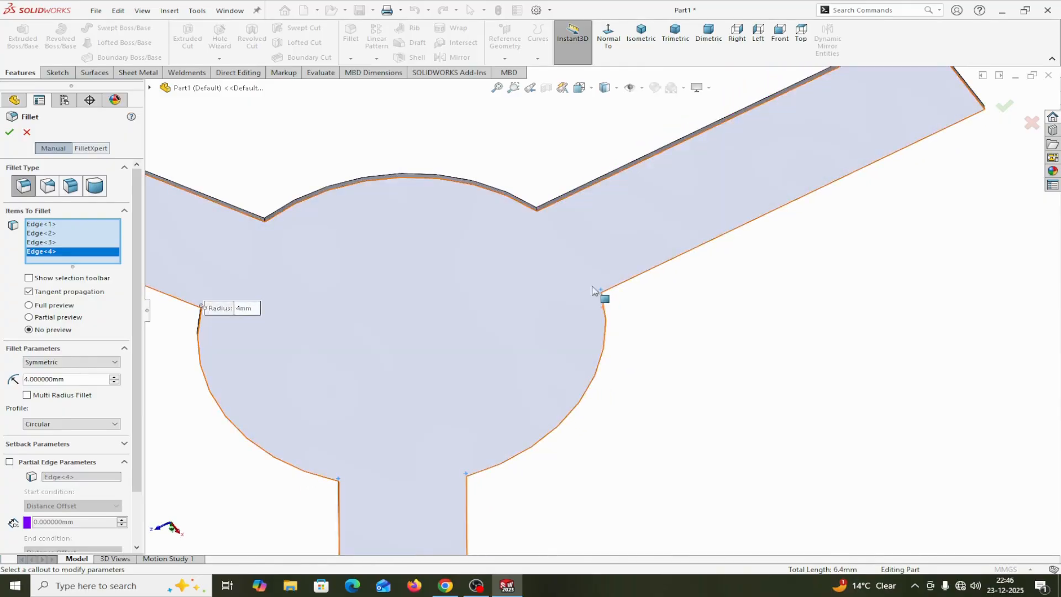
pyautogui.scroll(-4, 540, 201)
pyautogui.scroll(-1, 540, 203)
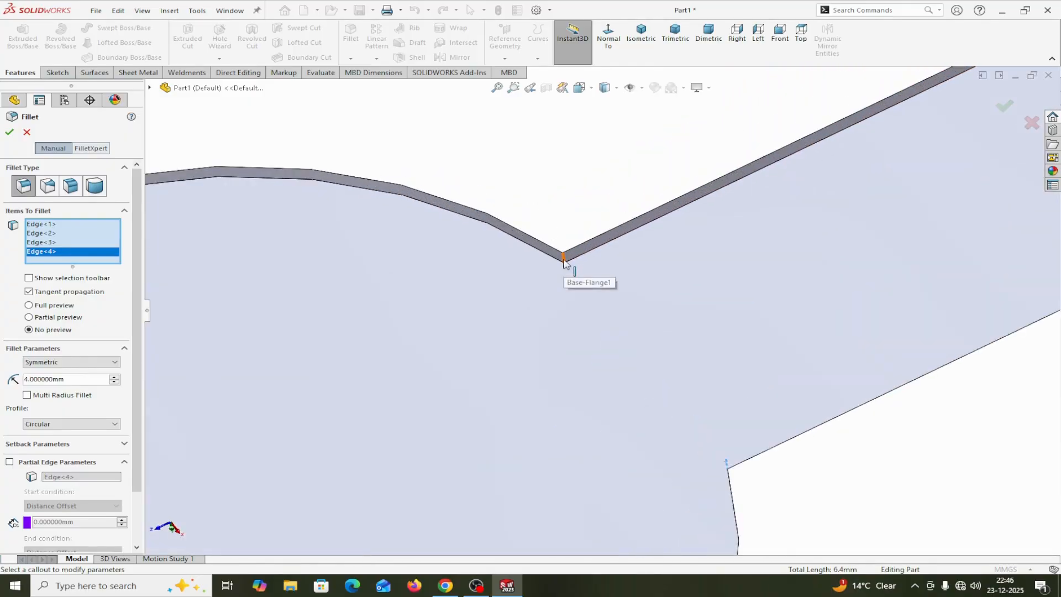
pyautogui.click(547, 247)
# Add the left arm's remaining inner corner edge and complete the 4 mm fillet
pyautogui.scroll(7, 518, 224)
pyautogui.moveTo(476, 209); pyautogui.dragTo(479, 227, button='middle')
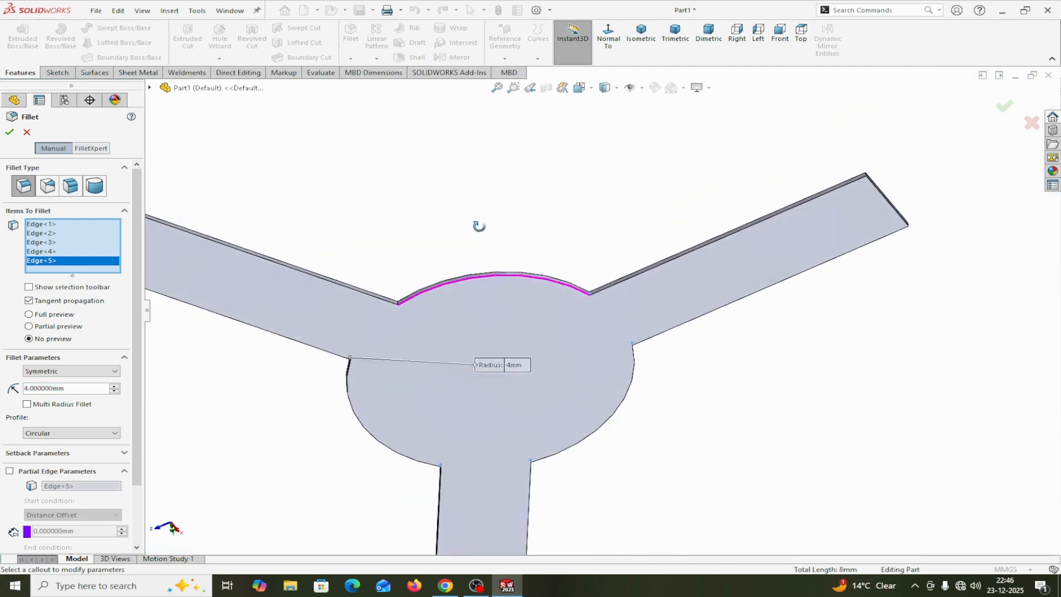
pyautogui.scroll(-4, 386, 295)
pyautogui.scroll(-2, 387, 294)
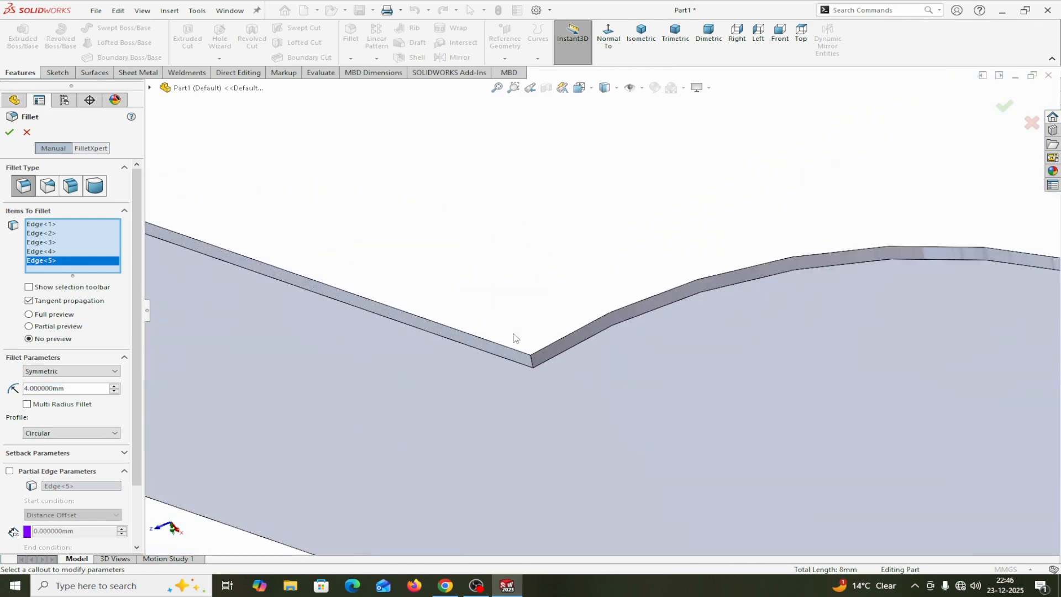
pyautogui.click(532, 367)
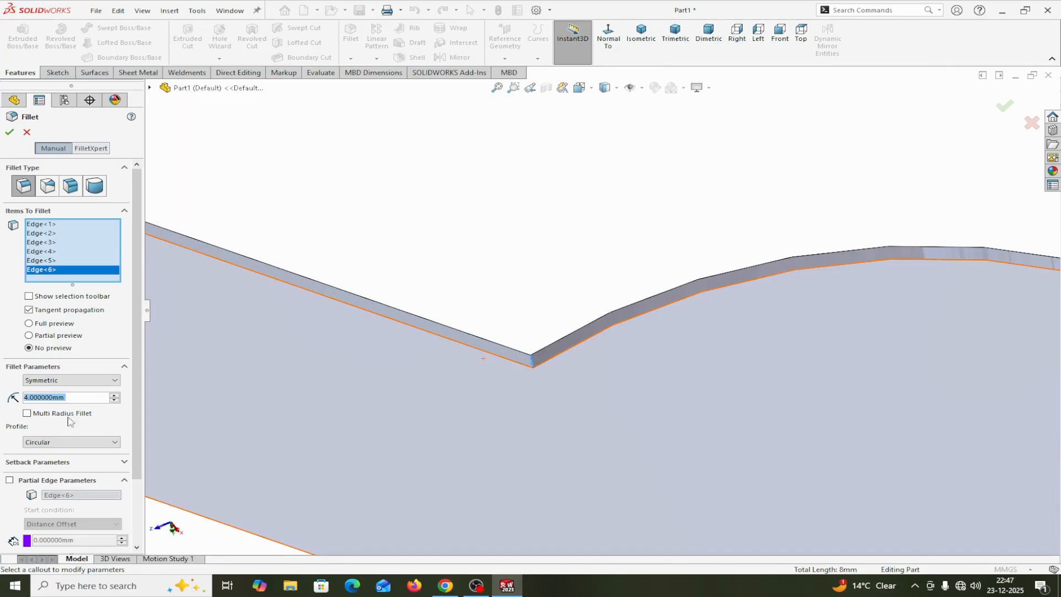
pyautogui.click(10, 132)
# Examine the filleted corners between the arms and the disc from several angles
pyautogui.scroll(3, 586, 227)
pyautogui.scroll(2, 588, 229)
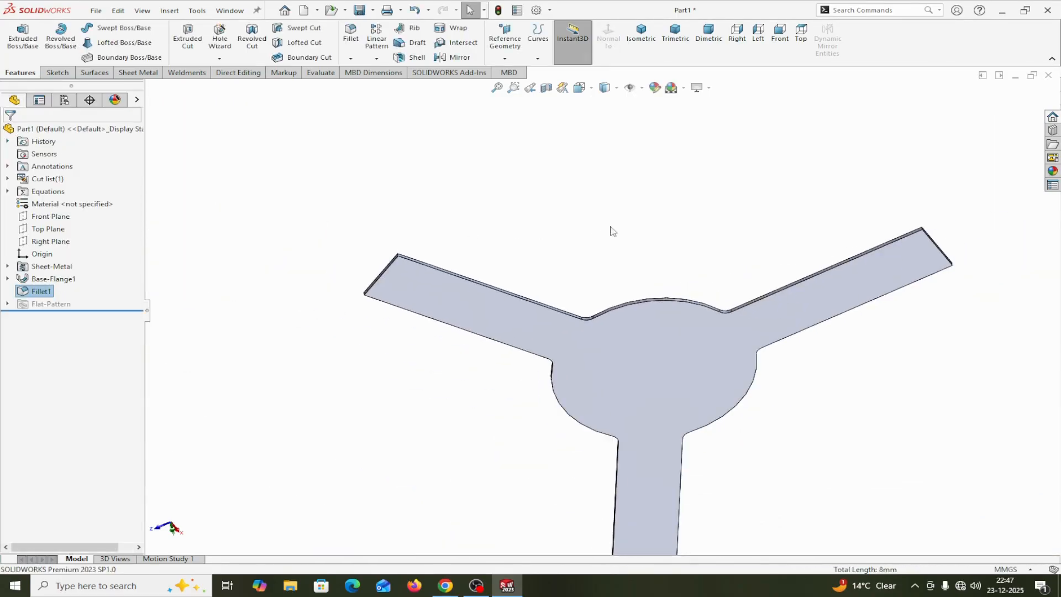
pyautogui.scroll(-4, 692, 312)
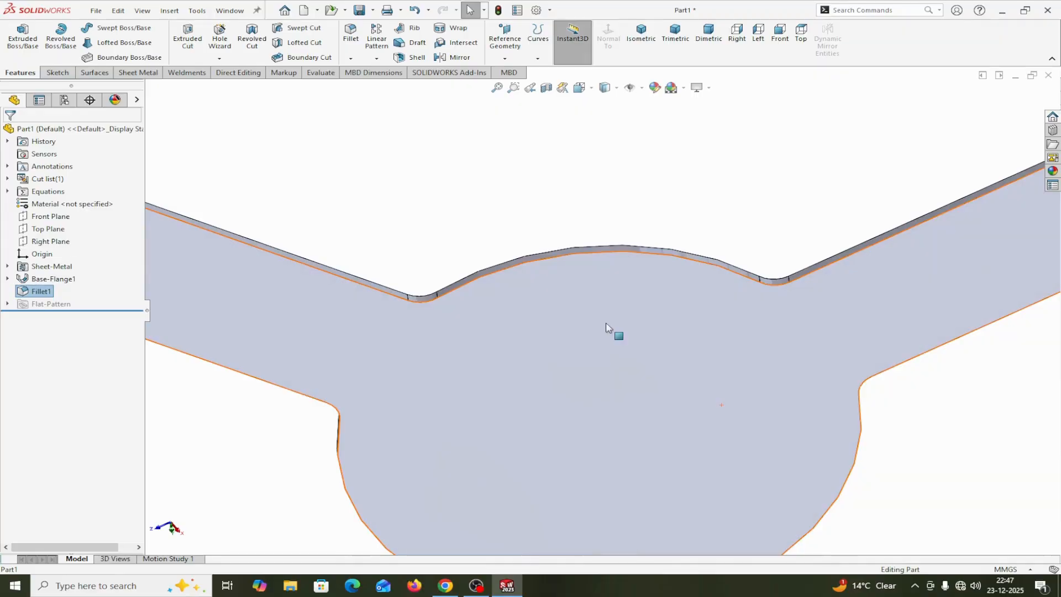
pyautogui.moveTo(608, 326)
pyautogui.mouseDown(button='middle')
pyautogui.moveTo(606, 298)
pyautogui.moveTo(652, 280)
pyautogui.moveTo(672, 289)
pyautogui.moveTo(644, 326)
pyautogui.mouseUp(button='middle')
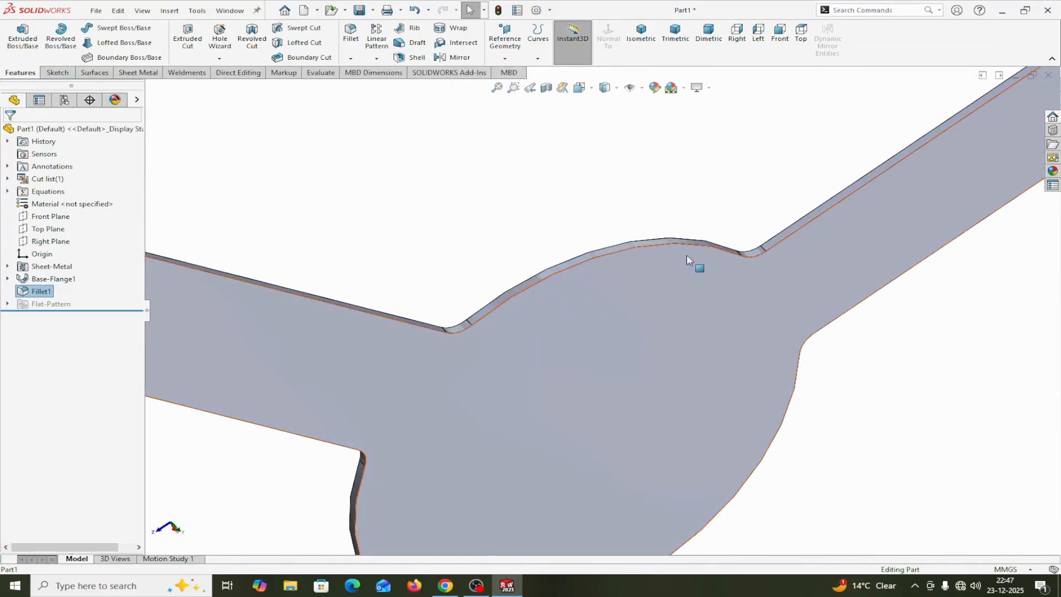
pyautogui.scroll(2, 719, 273)
pyautogui.moveTo(727, 277); pyautogui.dragTo(770, 204, button='middle')
pyautogui.scroll(3, 812, 357)
pyautogui.moveTo(762, 353); pyautogui.dragTo(801, 331, button='middle')
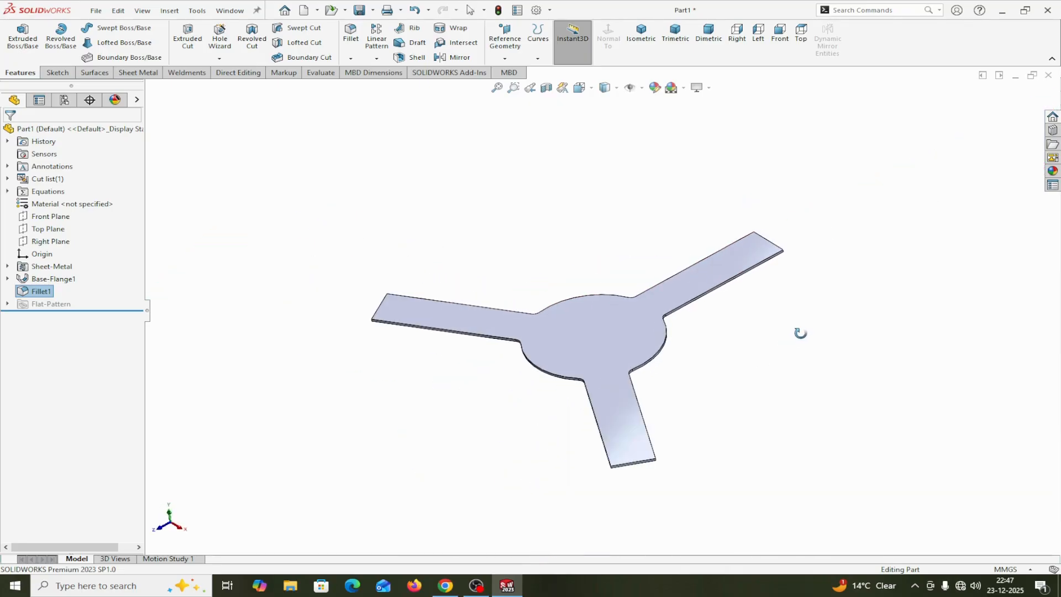
pyautogui.moveTo(724, 343); pyautogui.dragTo(735, 353, button='middle')
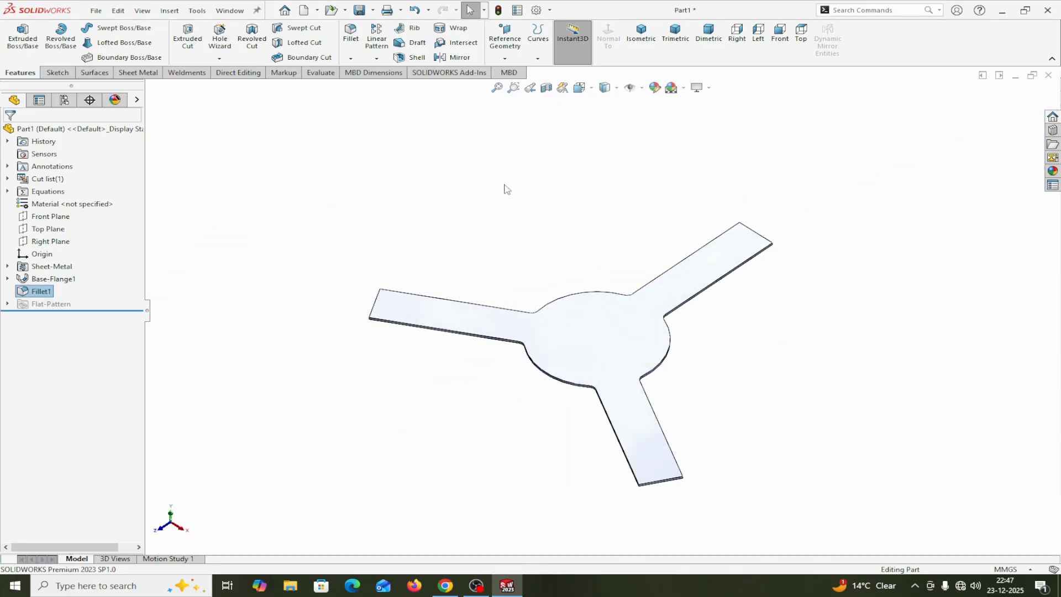
# Raise both image quality resolutions, shaded/draft and wireframe, to the start of the high-quality red zone in the document properties
pyautogui.click(551, 10)
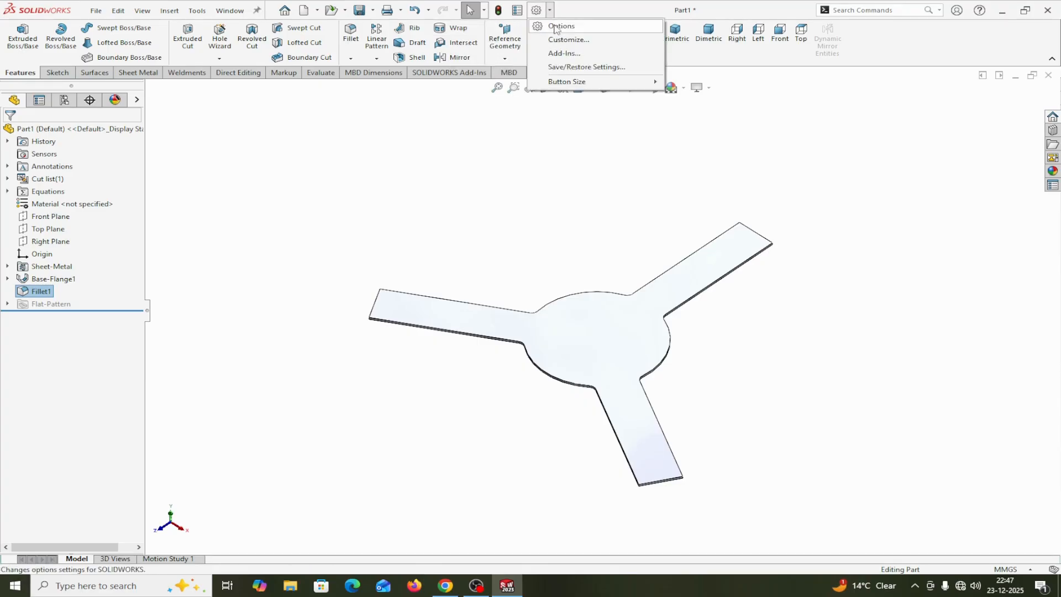
pyautogui.click(557, 27)
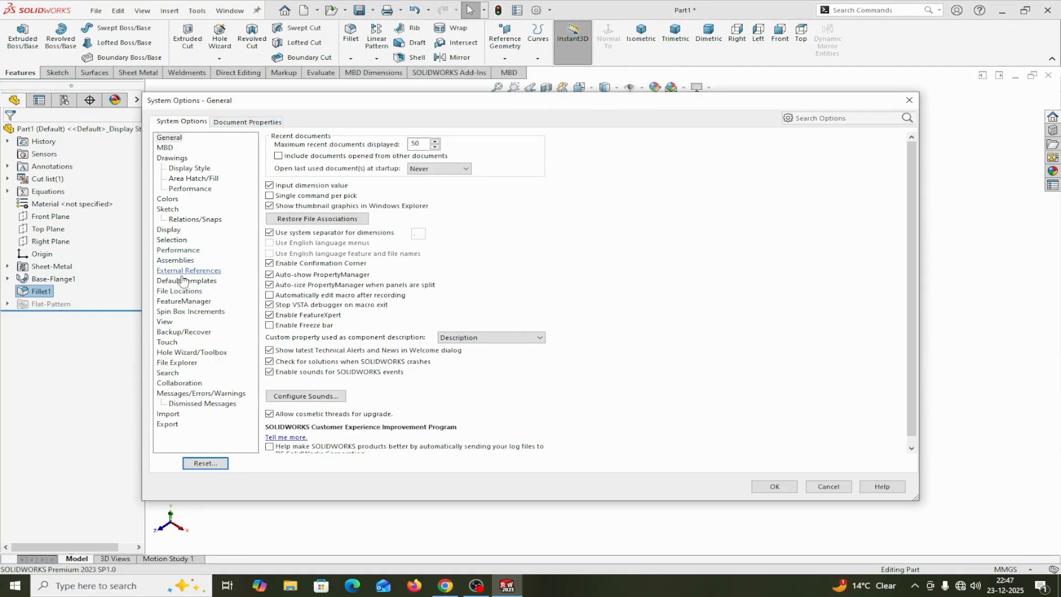
pyautogui.click(232, 122)
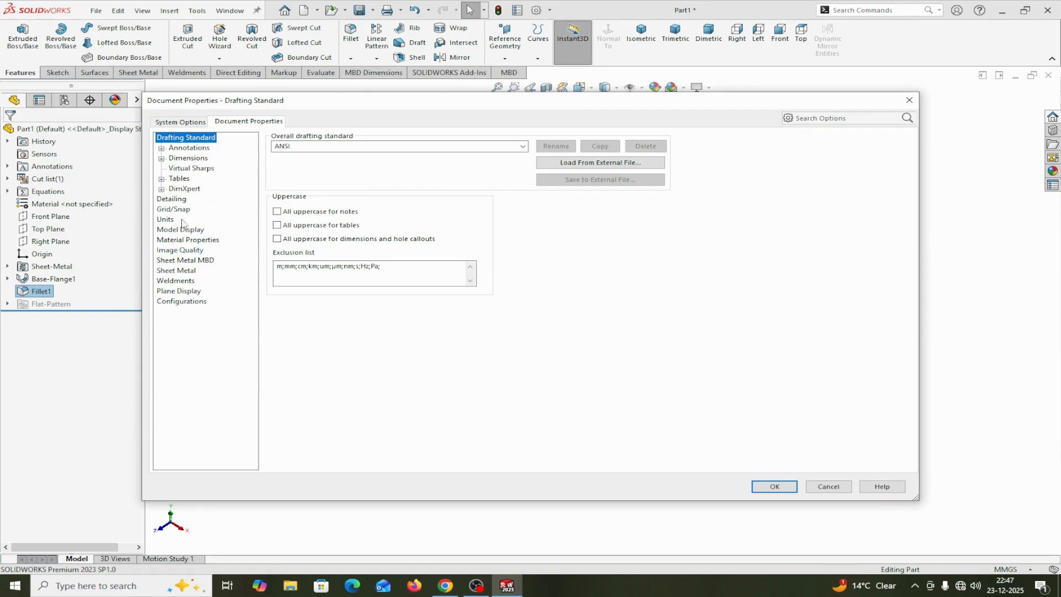
pyautogui.click(170, 251)
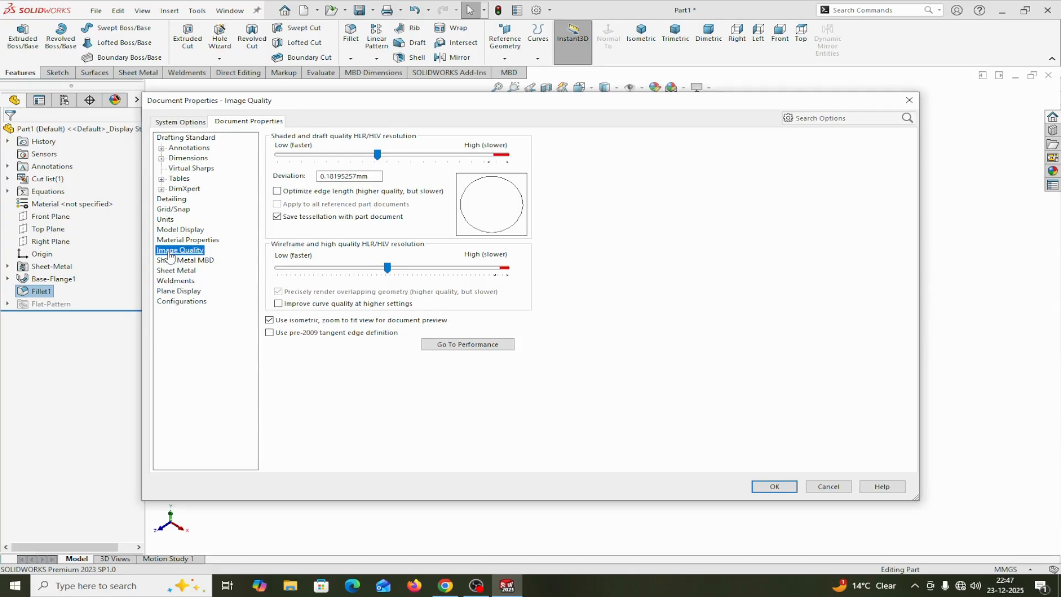
pyautogui.click(378, 157)
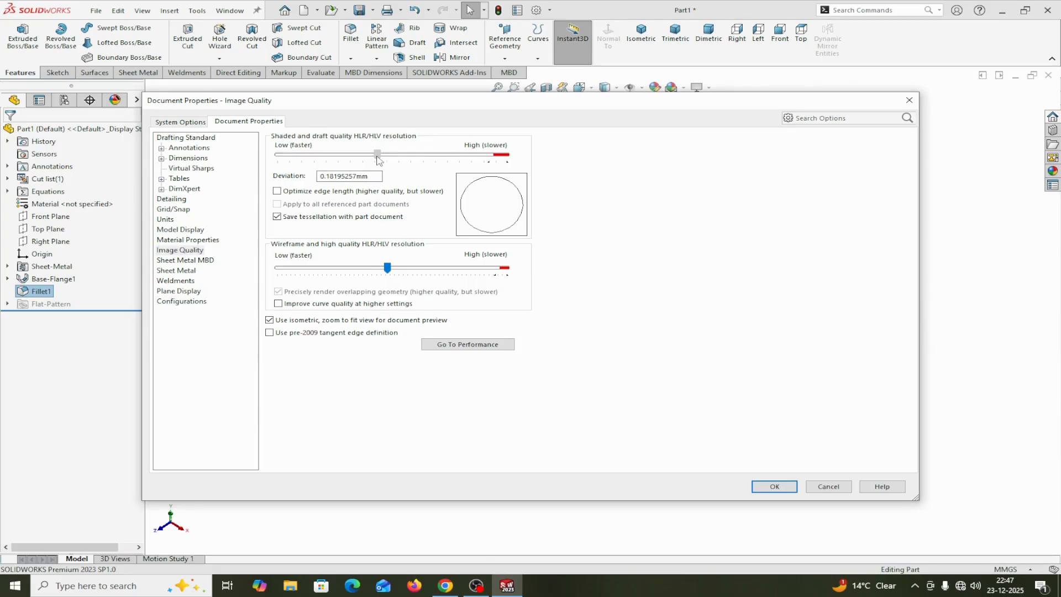
pyautogui.moveTo(412, 155); pyautogui.dragTo(497, 155)
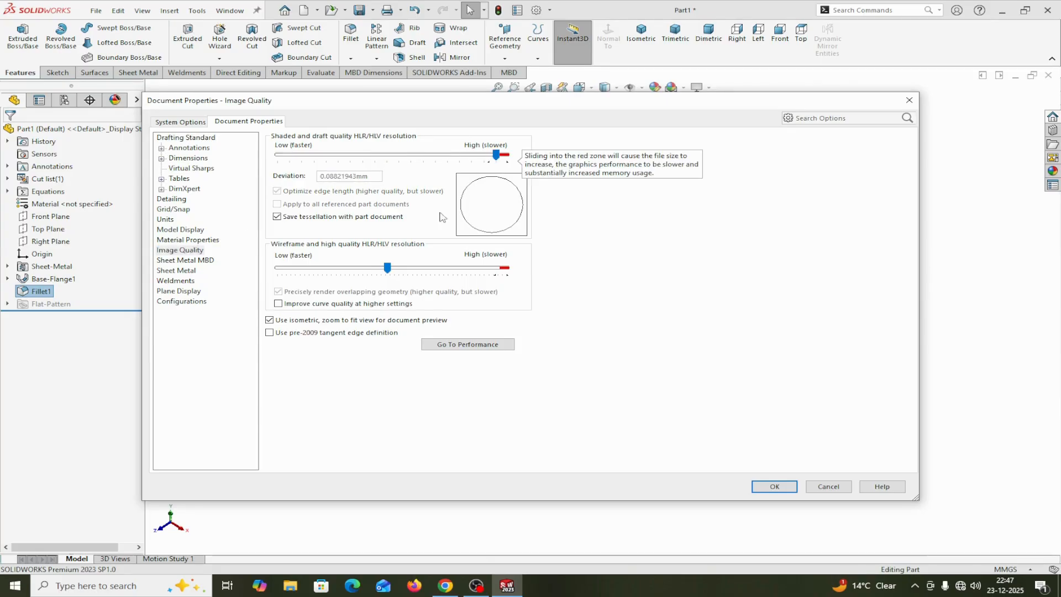
pyautogui.moveTo(387, 268); pyautogui.dragTo(343, 269)
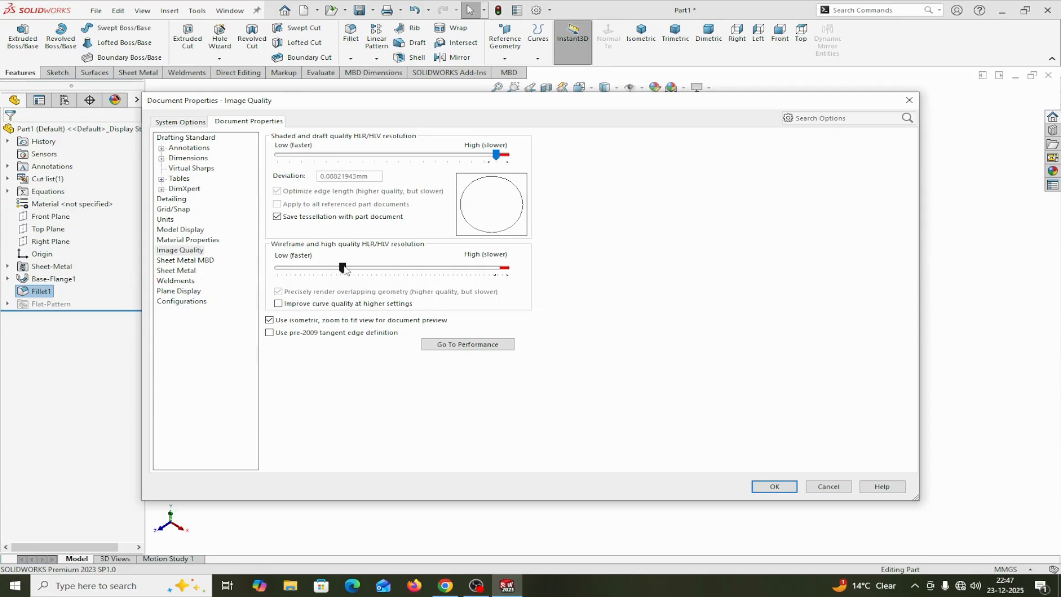
pyautogui.moveTo(492, 273); pyautogui.dragTo(502, 270)
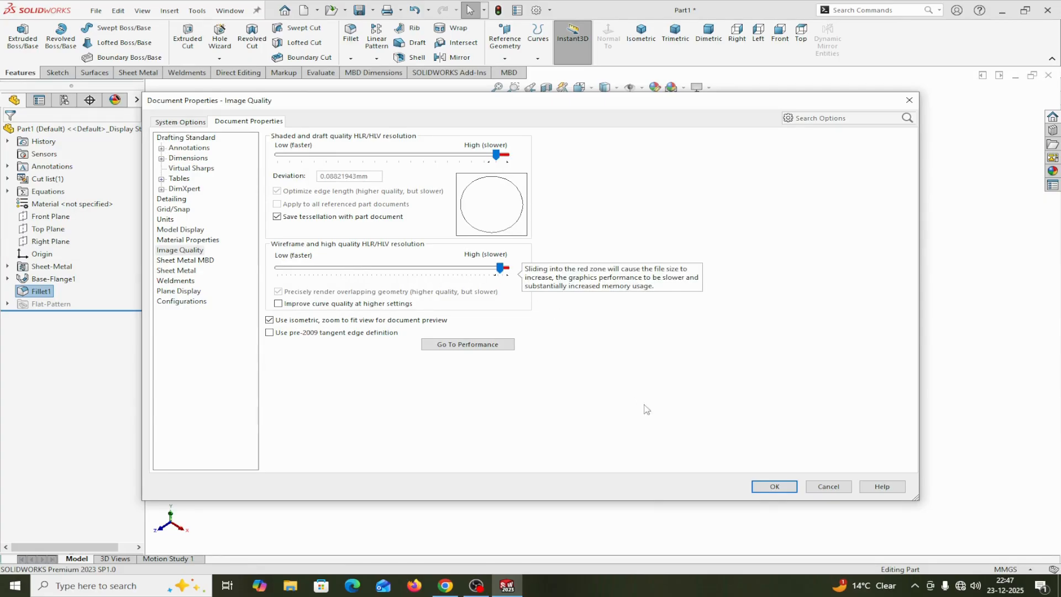
pyautogui.click(774, 487)
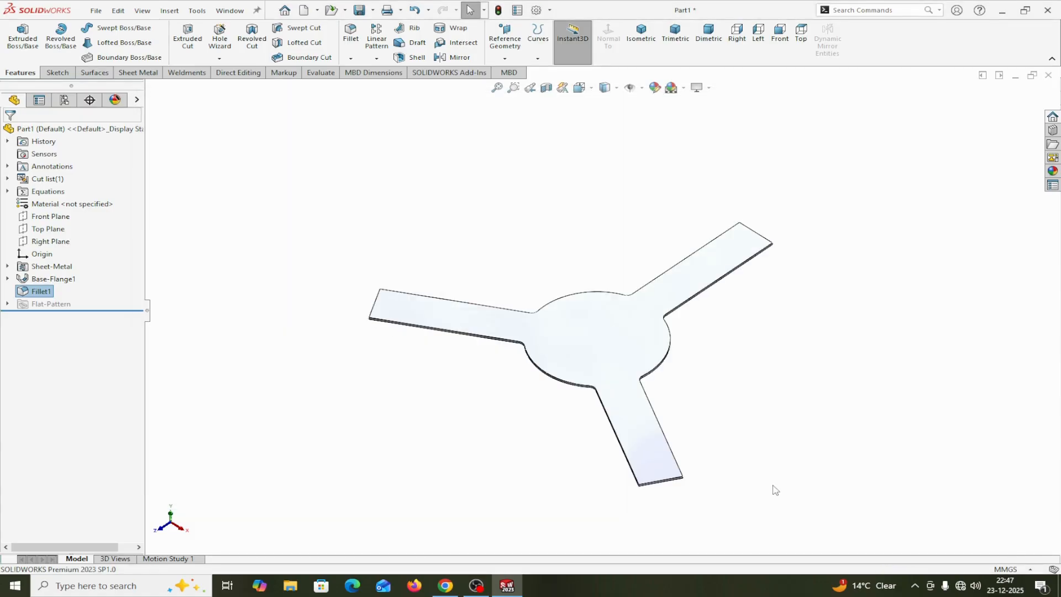
# Round the outer end corners of all three arms with a 12 mm fillet-type Break Corner applied to the part's flat face
pyautogui.moveTo(764, 323)
pyautogui.mouseDown(button='middle')
pyautogui.moveTo(703, 420)
pyautogui.moveTo(680, 431)
pyautogui.moveTo(646, 381)
pyautogui.moveTo(711, 339)
pyautogui.moveTo(763, 365)
pyautogui.moveTo(728, 393)
pyautogui.moveTo(782, 277)
pyautogui.moveTo(716, 289)
pyautogui.moveTo(674, 313)
pyautogui.moveTo(744, 281)
pyautogui.moveTo(791, 277)
pyautogui.moveTo(763, 336)
pyautogui.mouseUp(button='middle')
pyautogui.scroll(-3, 734, 338)
pyautogui.scroll(3, 762, 335)
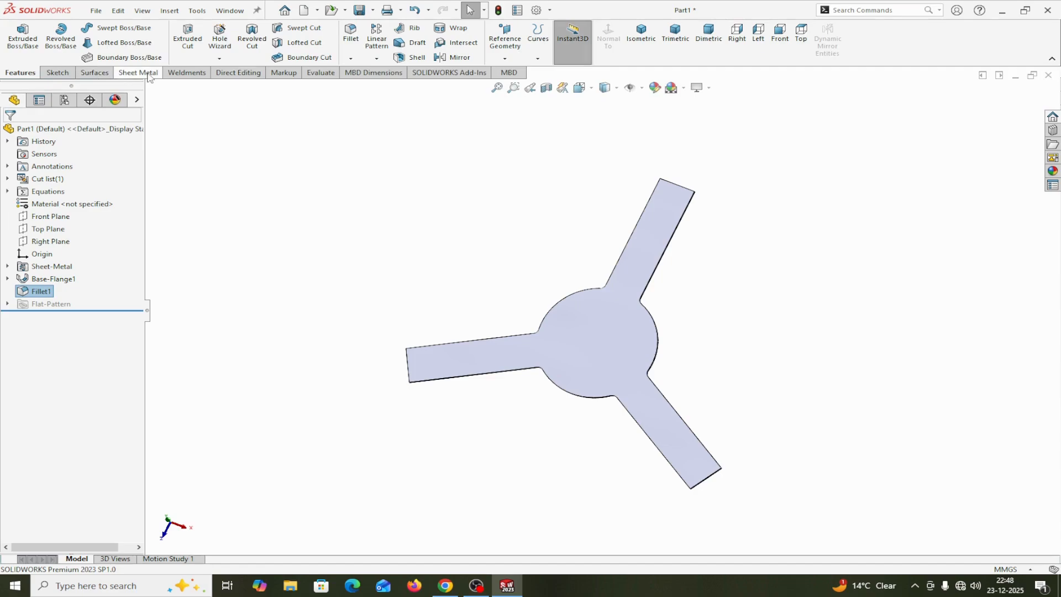
pyautogui.click(124, 75)
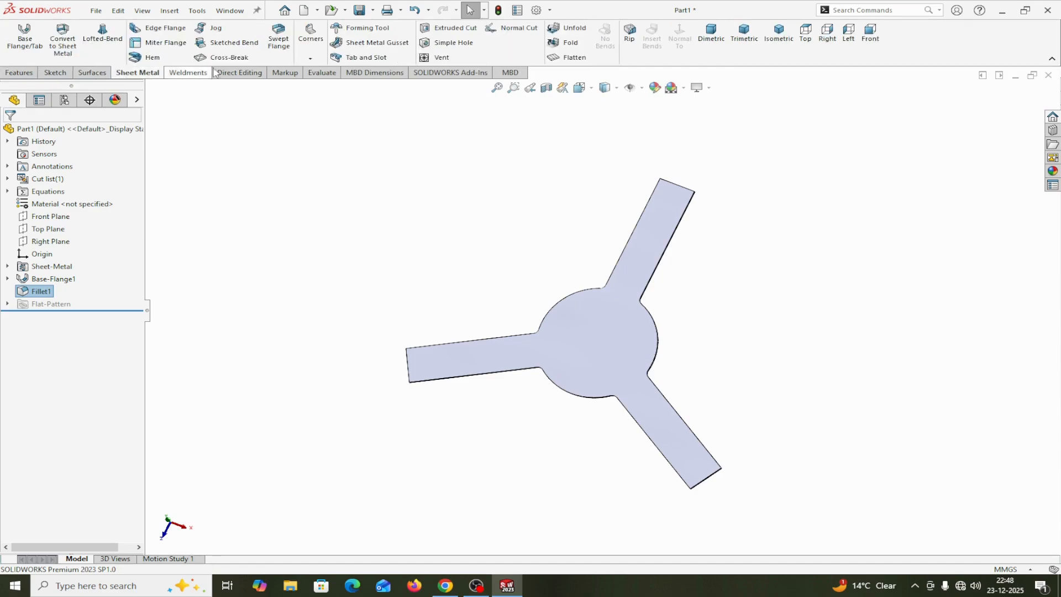
pyautogui.click(311, 58)
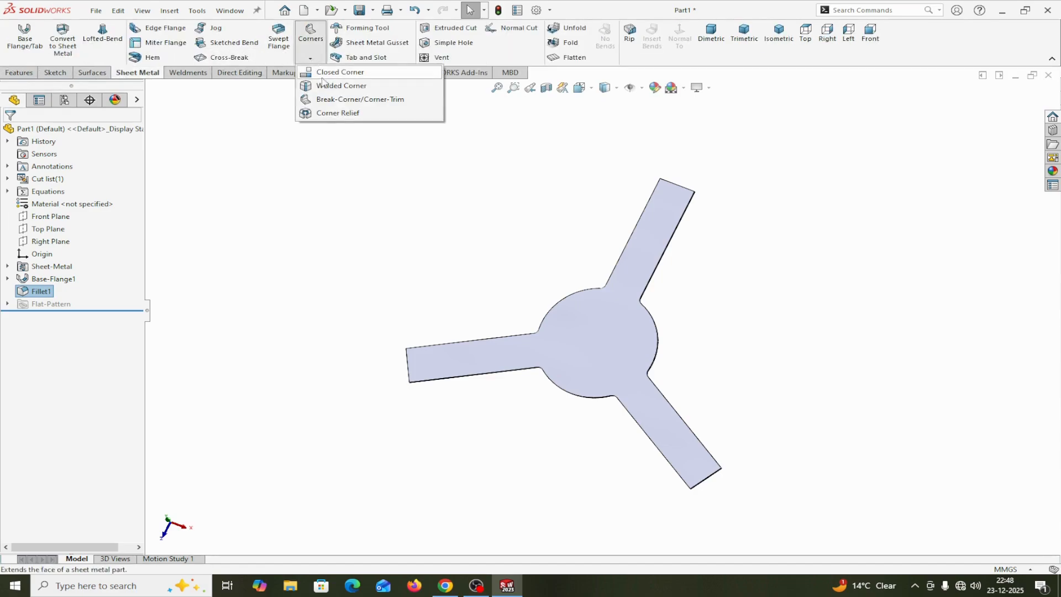
pyautogui.click(329, 102)
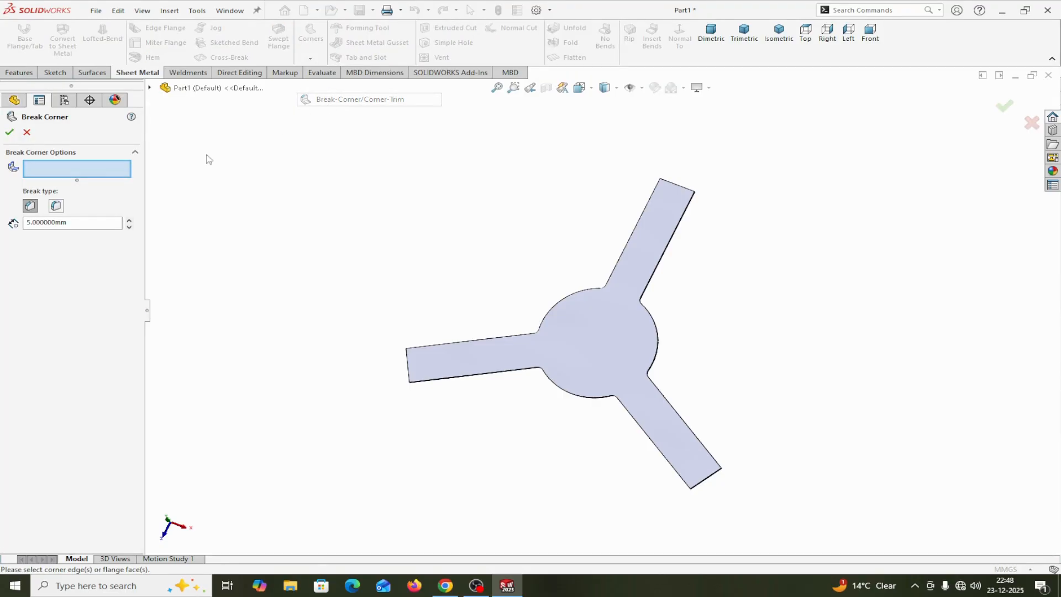
pyautogui.click(595, 329)
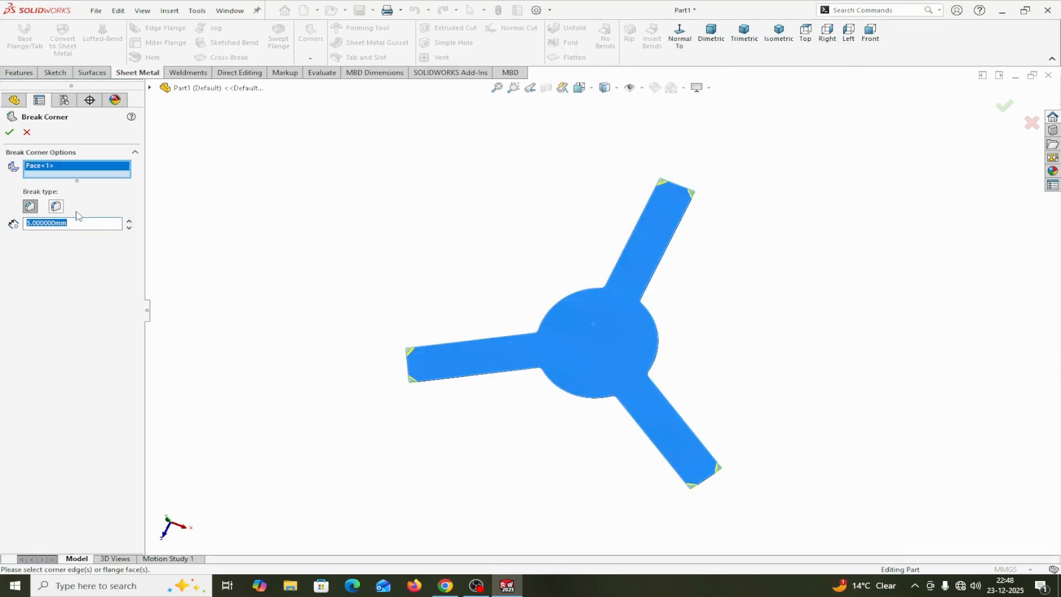
pyautogui.click(57, 207)
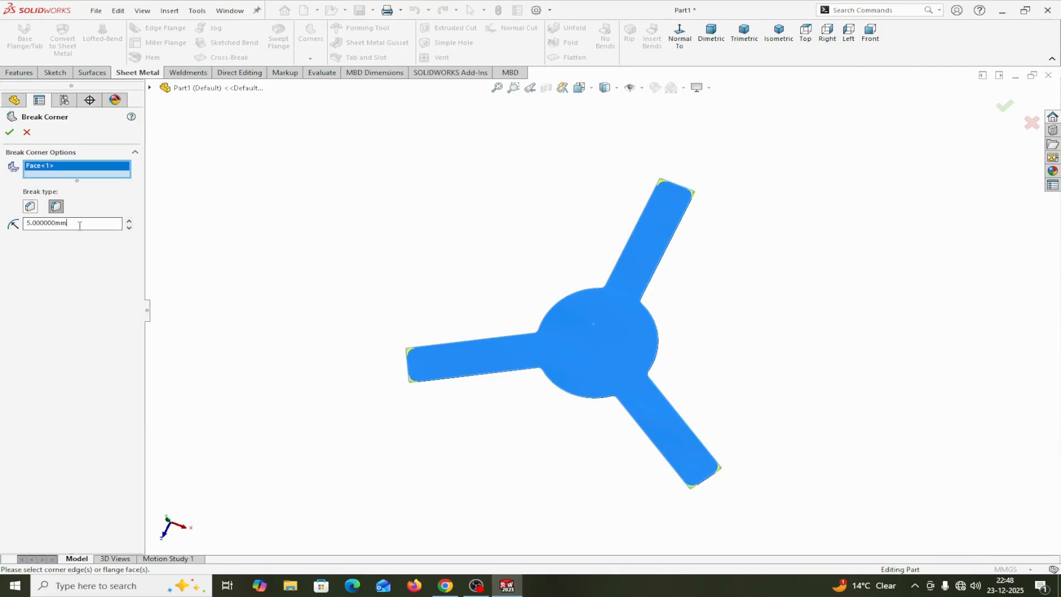
pyautogui.moveTo(79, 226); pyautogui.dragTo(16, 227)
pyautogui.write('12')
pyautogui.press('Return')
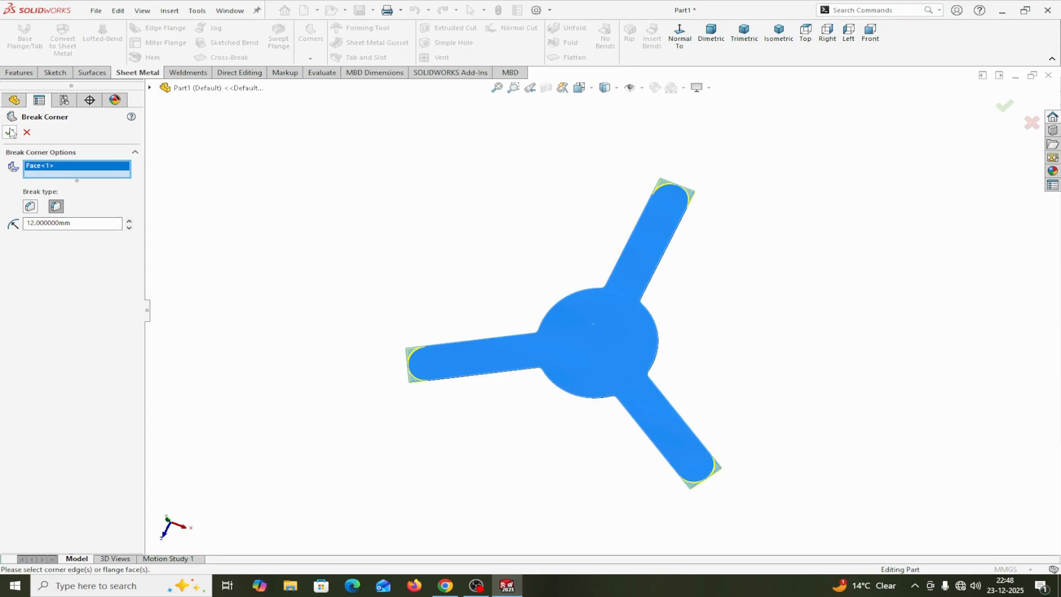
pyautogui.press('Return')
pyautogui.moveTo(716, 273); pyautogui.dragTo(745, 217, button='middle')
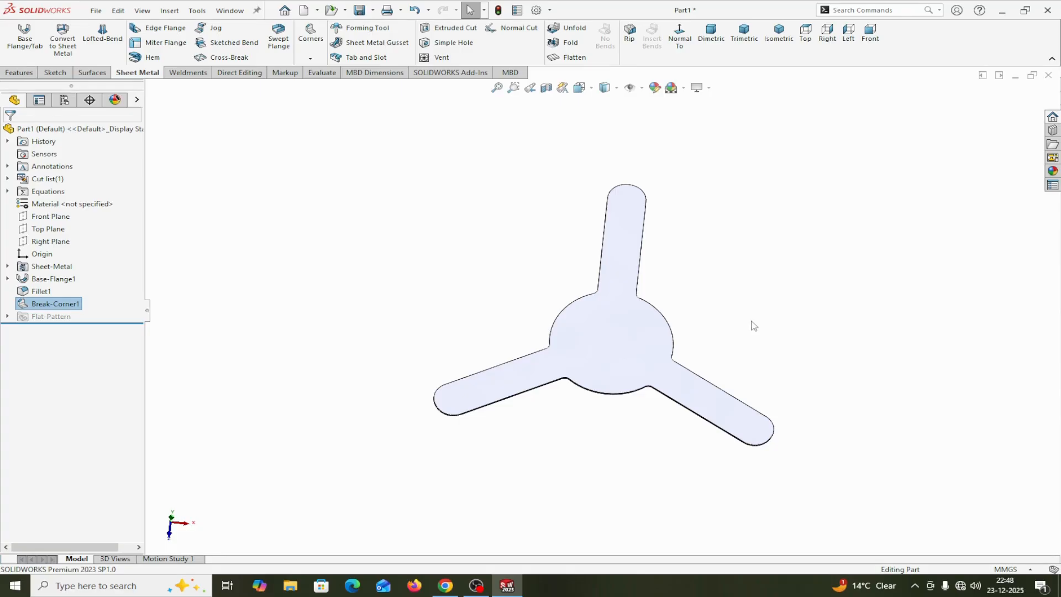
# Set up a Hole Wizard countersink as ISO, CTSK Flat ISO 7046-1, size M4, normal fit, showing custom sizing and using depth up to shoulder
pyautogui.click(20, 73)
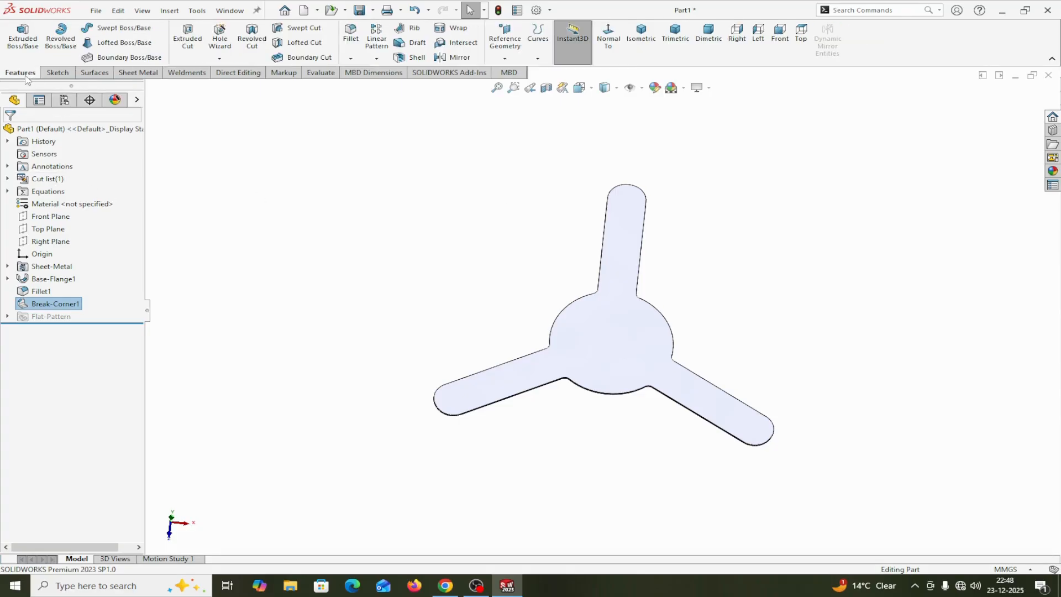
pyautogui.click(219, 59)
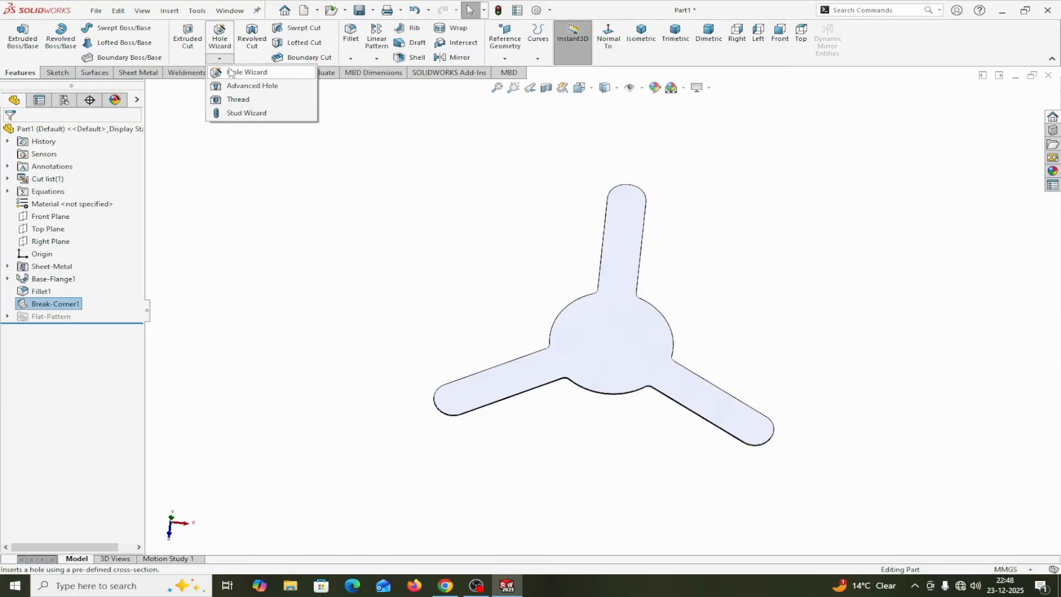
pyautogui.click(228, 71)
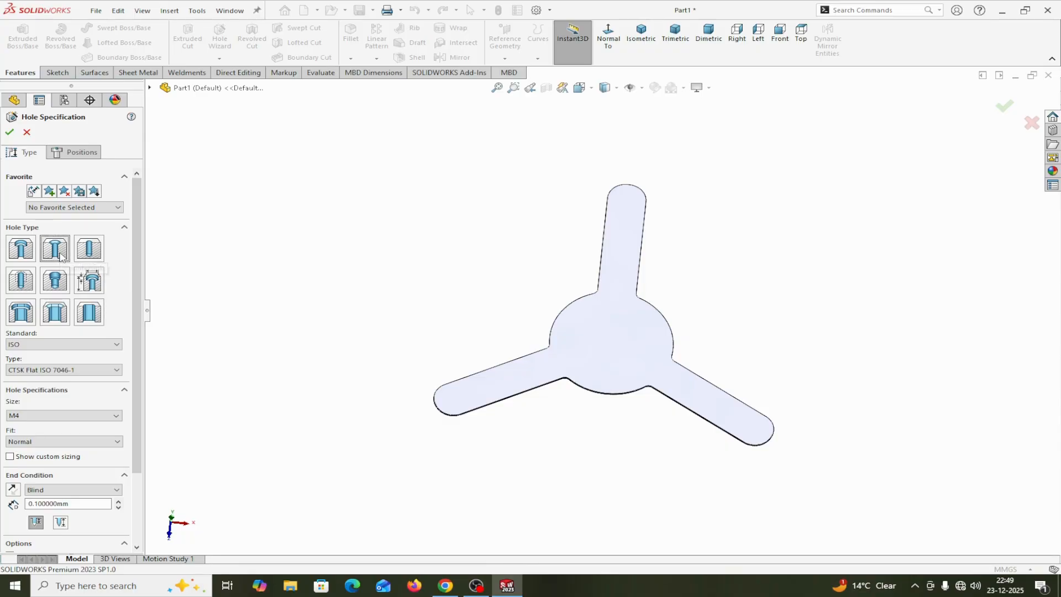
pyautogui.click(88, 347)
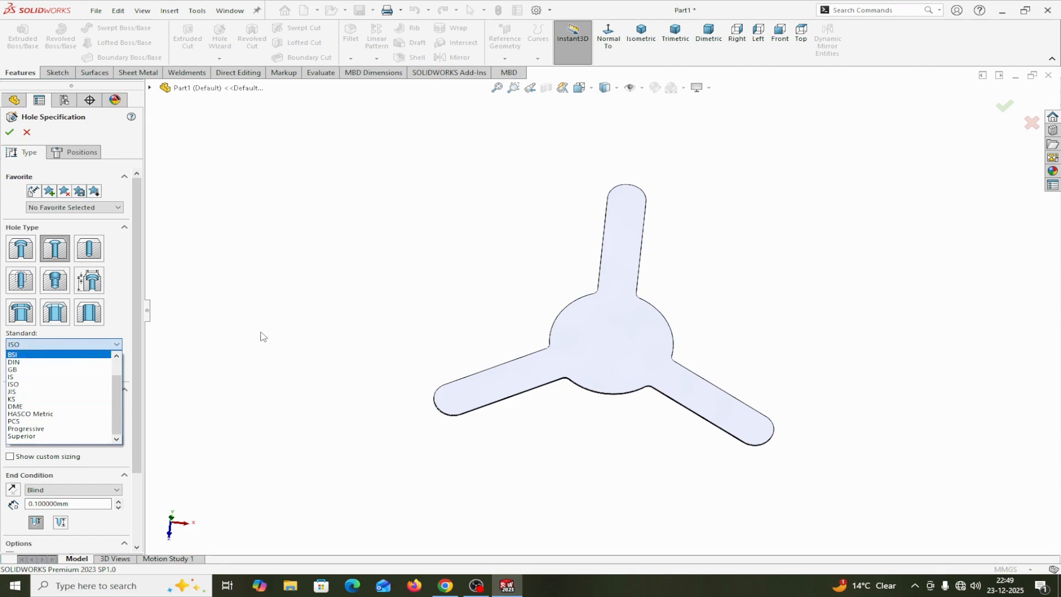
pyautogui.click(66, 346)
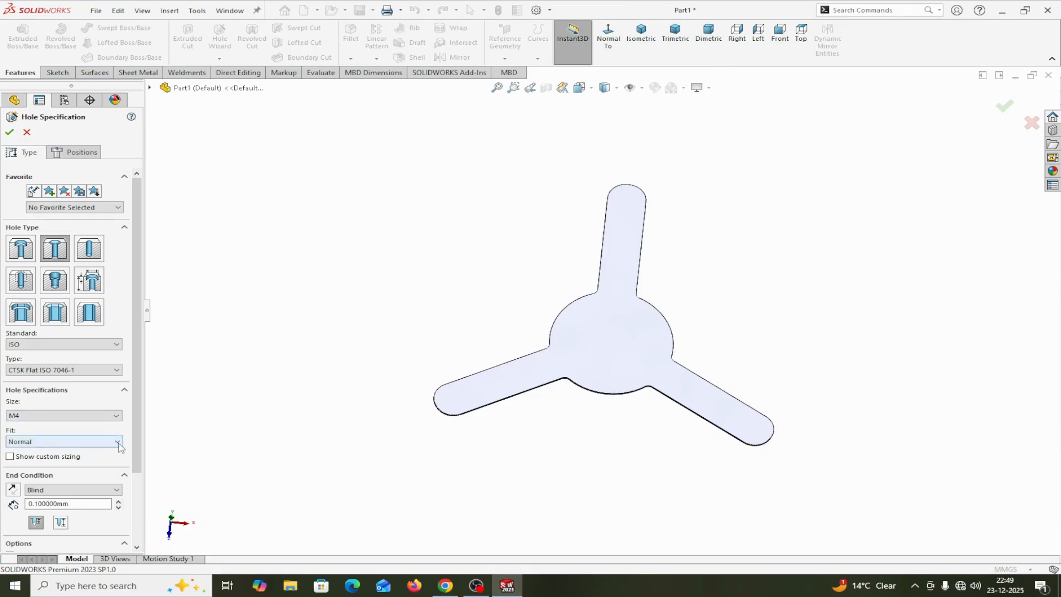
pyautogui.moveTo(134, 436); pyautogui.dragTo(132, 485)
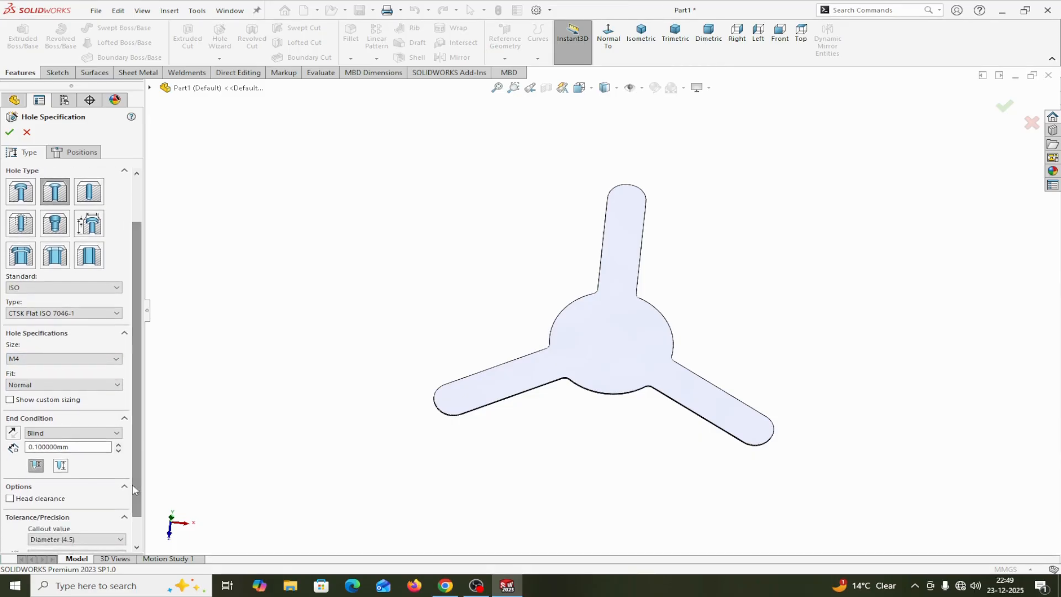
pyautogui.click(10, 400)
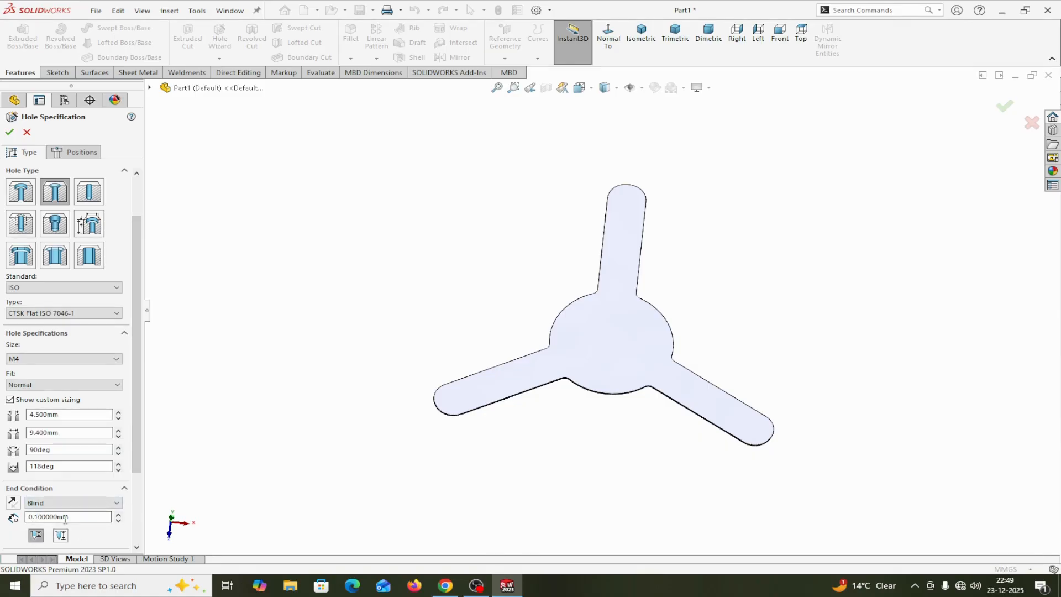
pyautogui.click(35, 535)
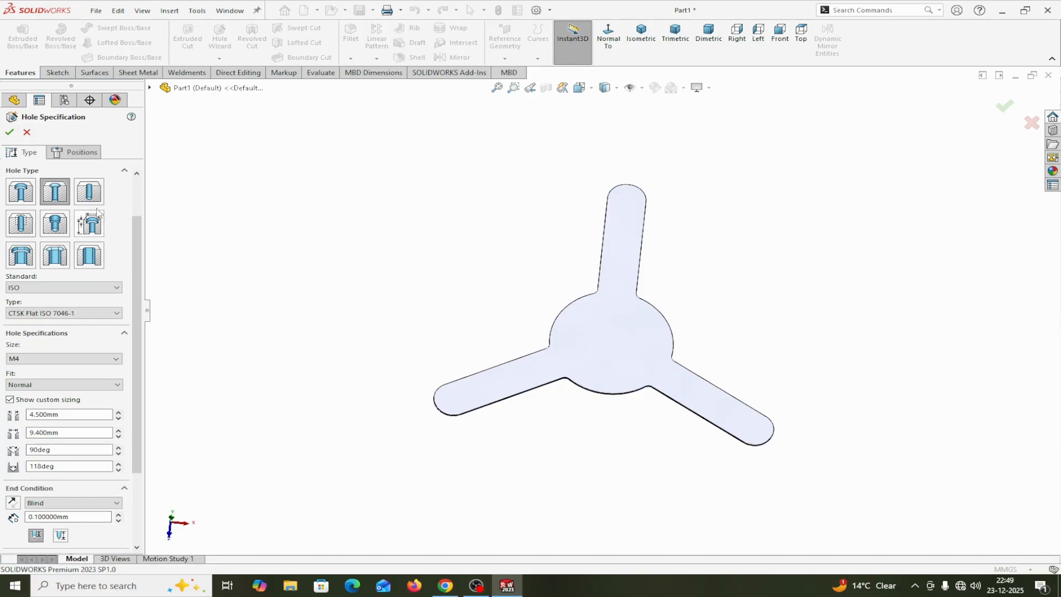
# Place one hole position point near the end of the upper arm, about 110 mm straight above the origin in a normal view
pyautogui.click(81, 153)
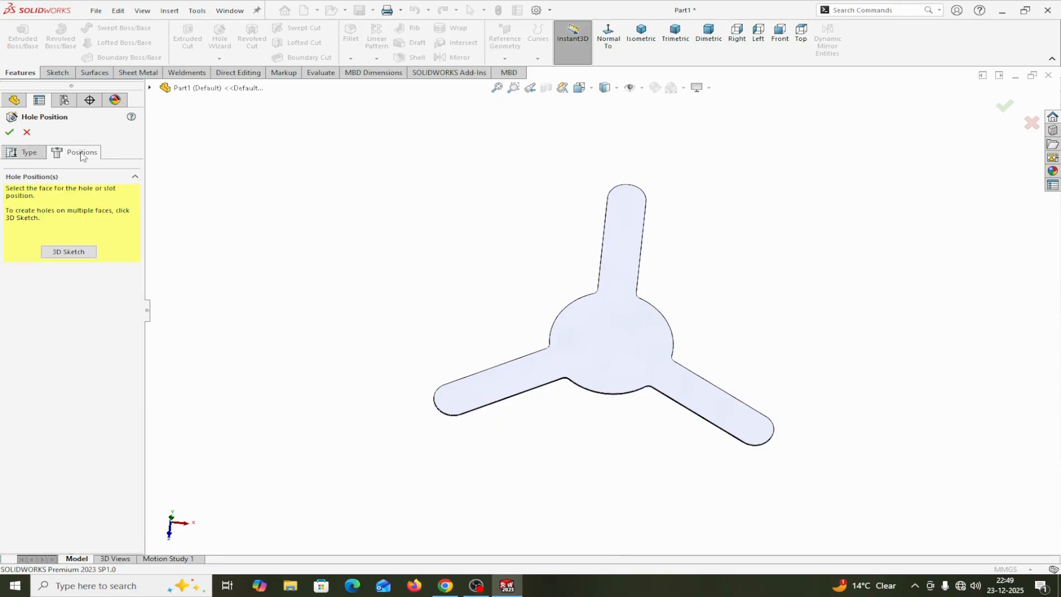
pyautogui.click(630, 246)
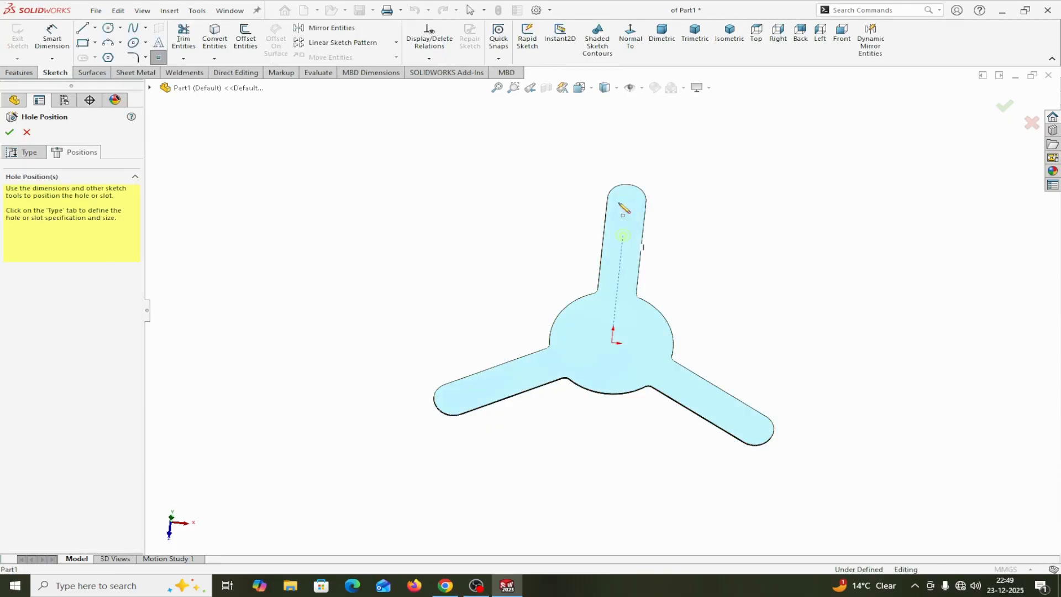
pyautogui.click(630, 39)
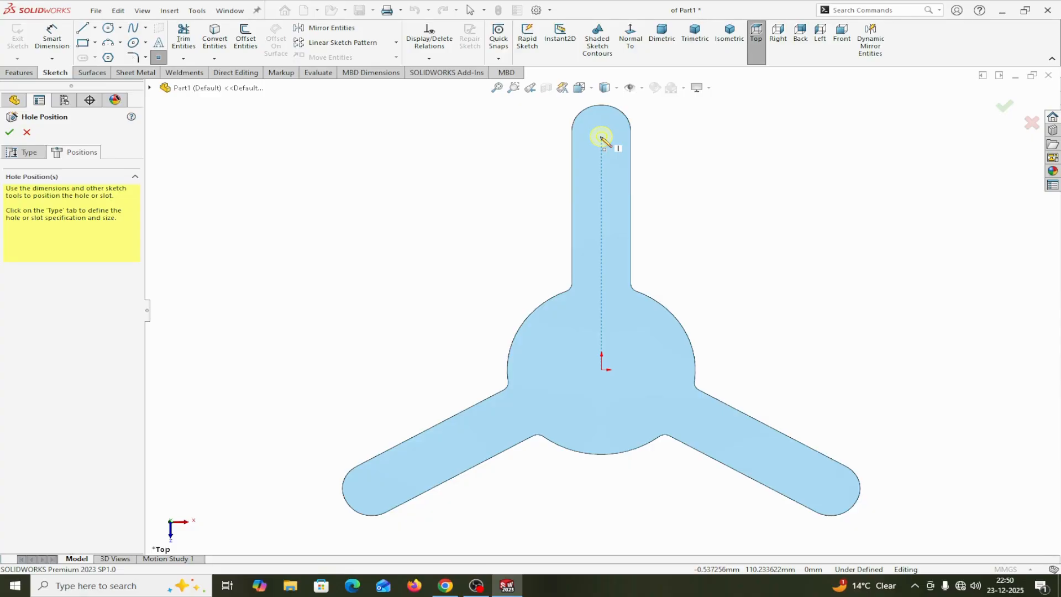
pyautogui.click(602, 137)
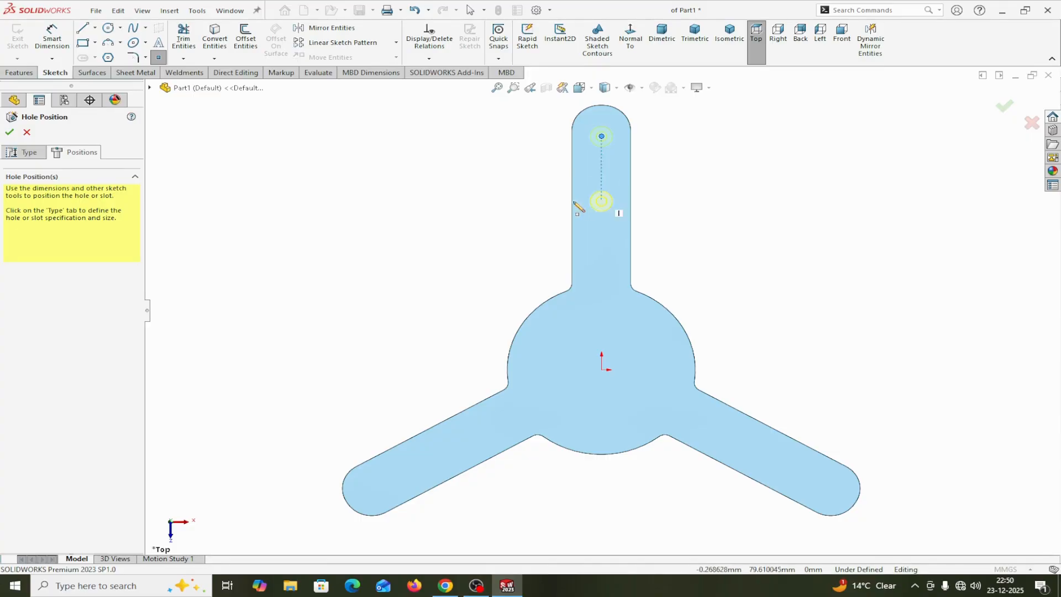
pyautogui.rightClick(447, 201)
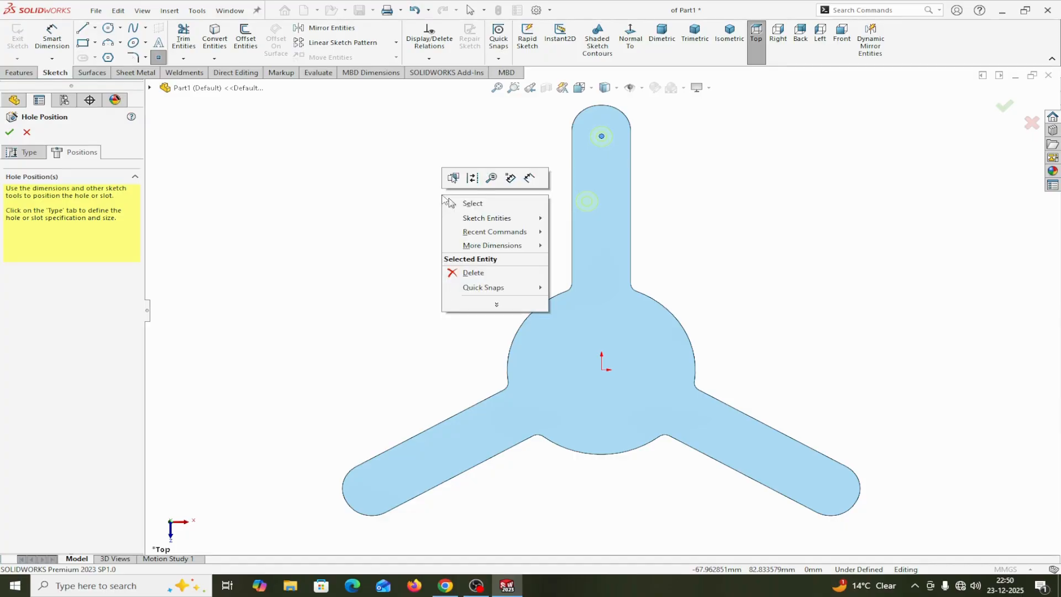
pyautogui.click(472, 204)
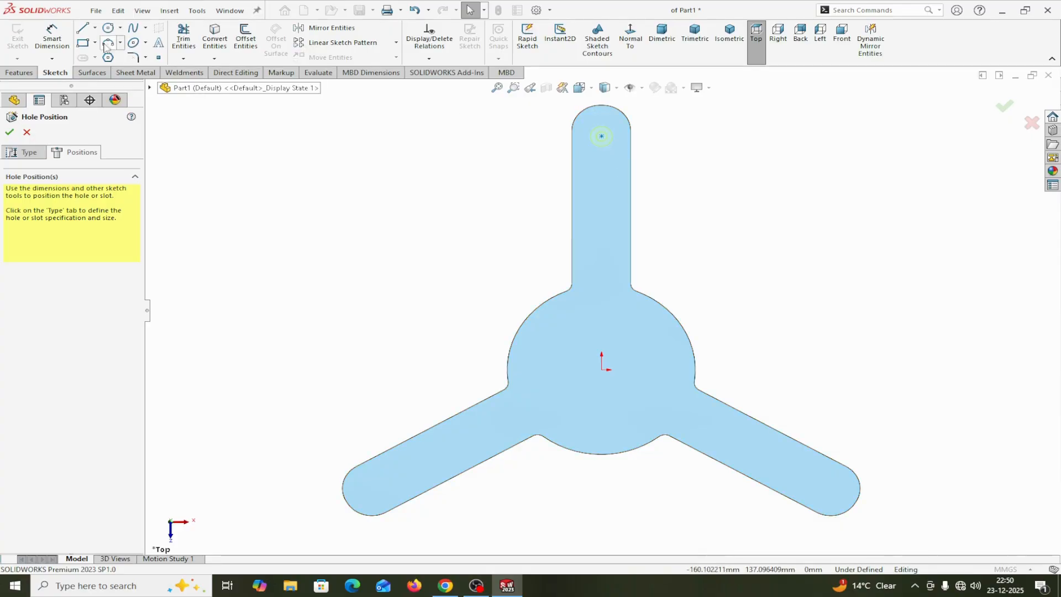
# Sketch a vertical centerline from the origin to the hole point on the upper arm
pyautogui.click(95, 27)
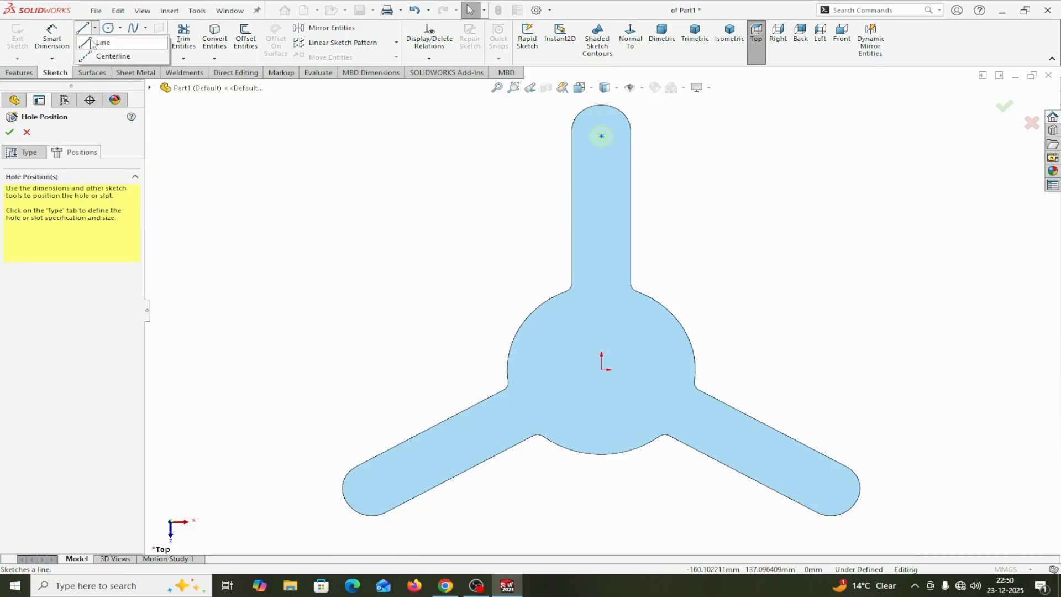
pyautogui.click(93, 51)
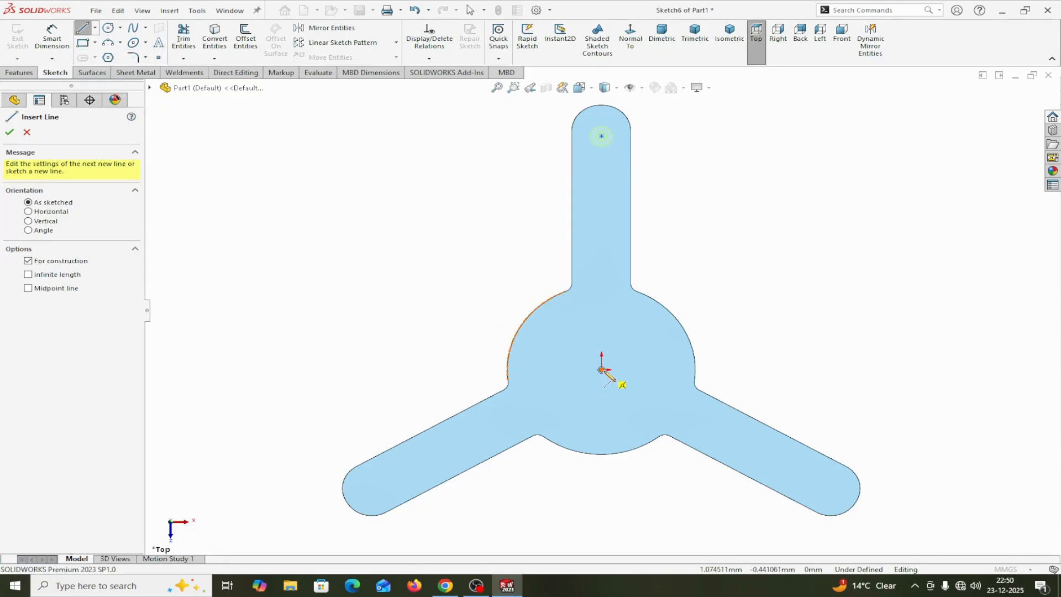
pyautogui.click(601, 369)
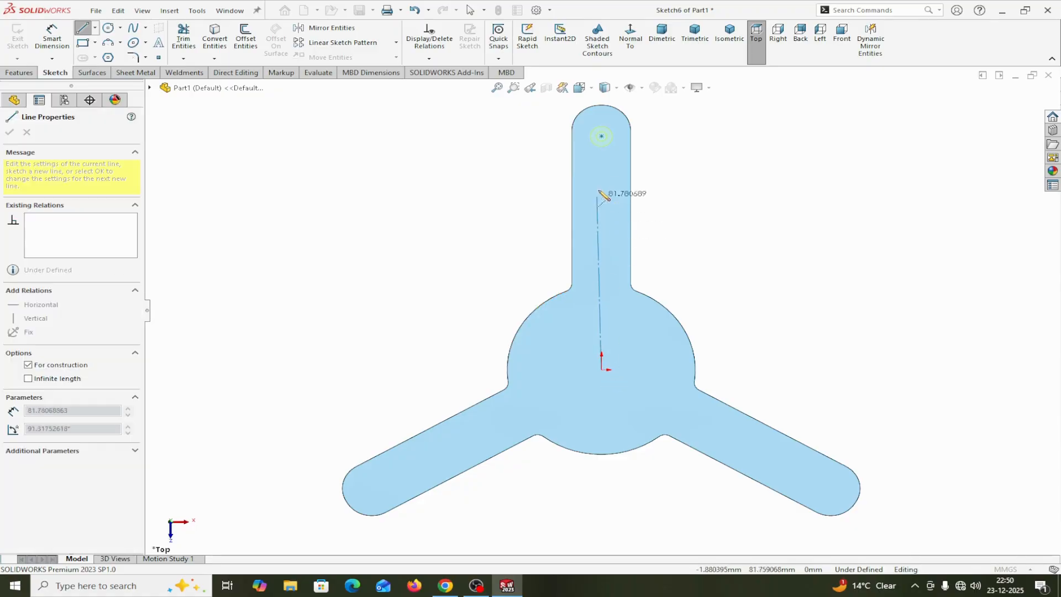
pyautogui.click(602, 137)
pyautogui.rightClick(604, 139)
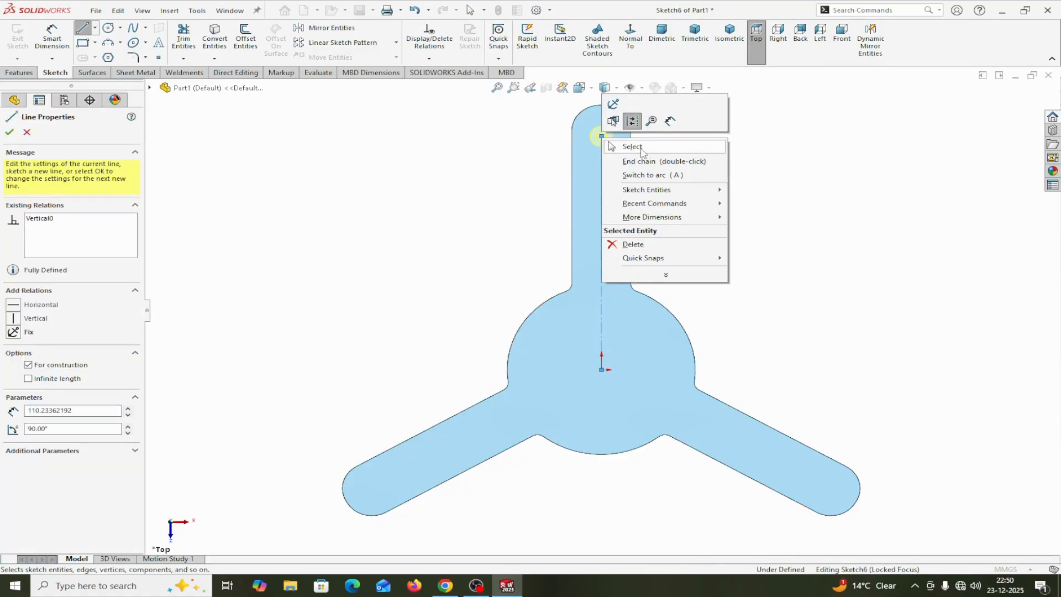
pyautogui.click(632, 147)
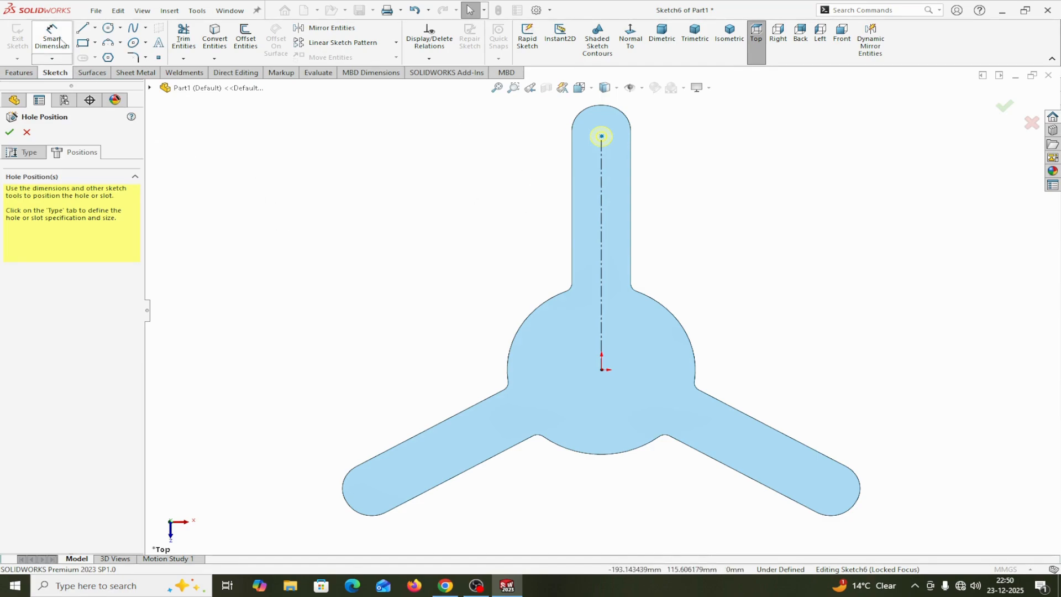
# Dimension the centerline between the origin and the hole point to 112 mm
pyautogui.click(602, 254)
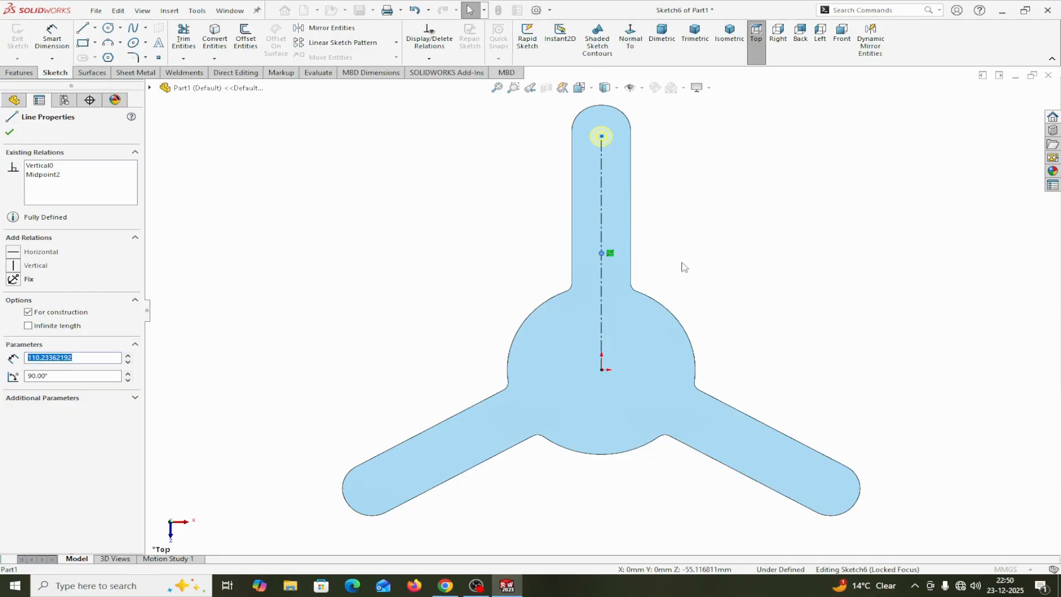
pyautogui.click(685, 267)
pyautogui.click(602, 280)
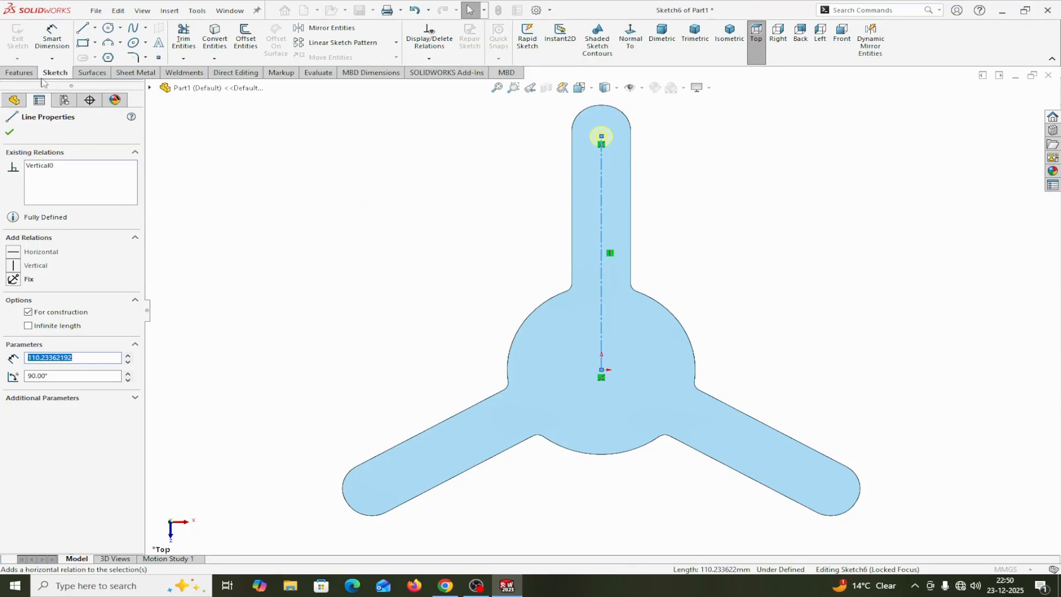
pyautogui.click(52, 38)
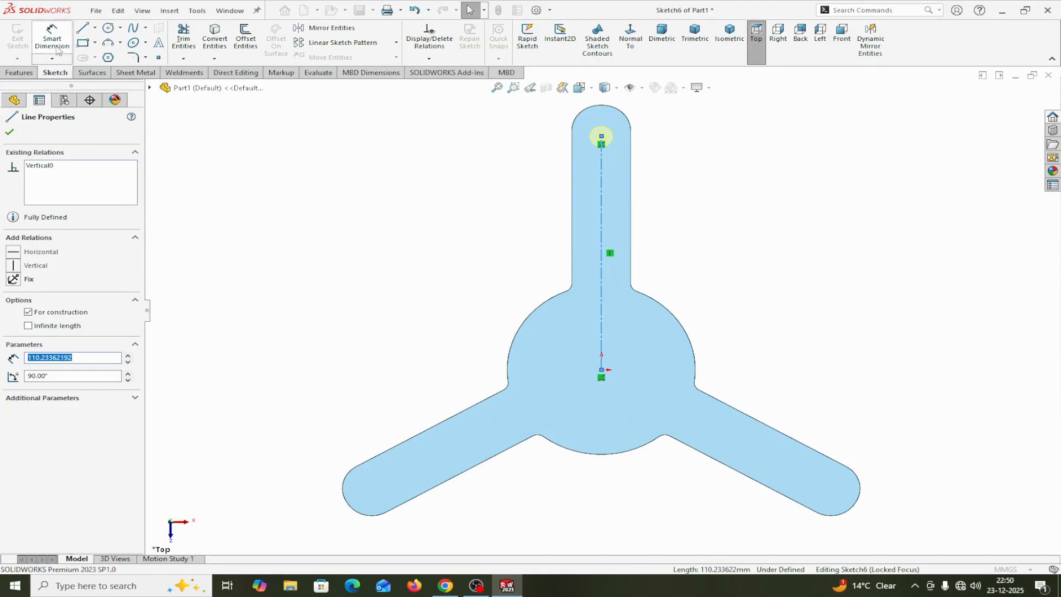
pyautogui.click(602, 225)
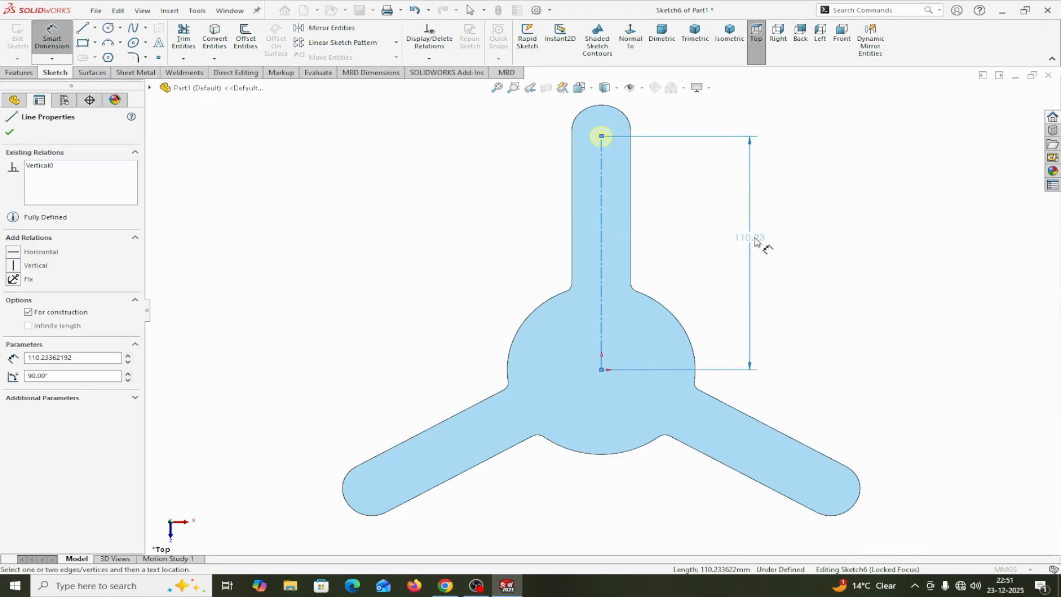
pyautogui.click(802, 247)
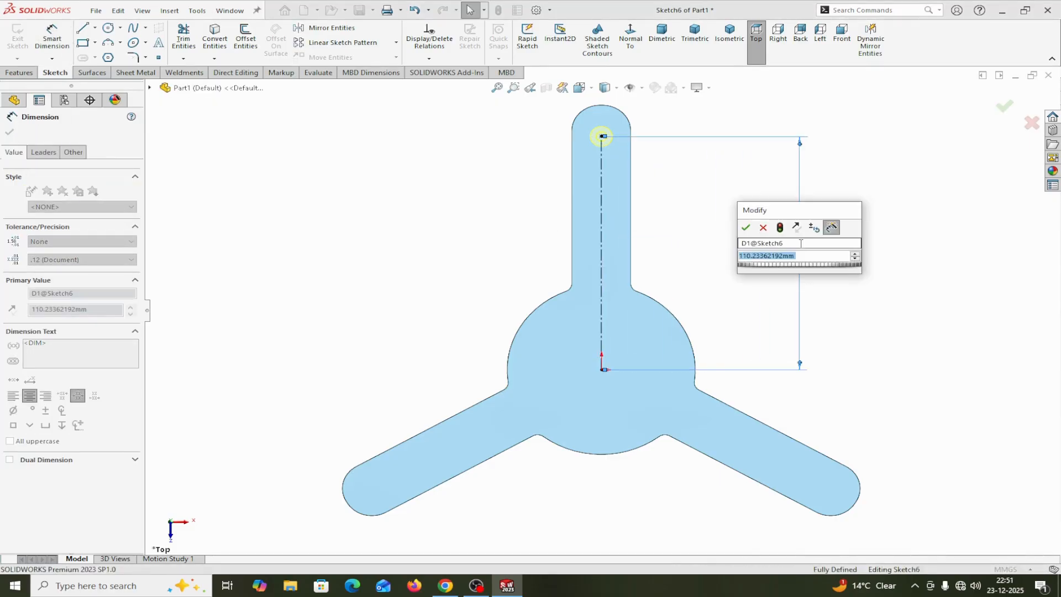
pyautogui.write('112')
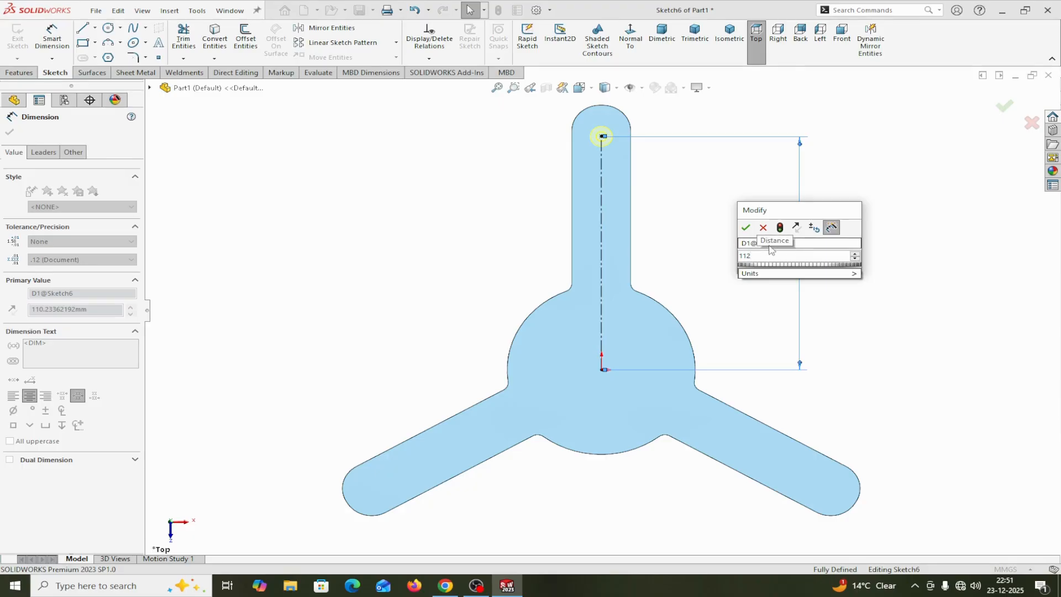
pyautogui.click(746, 228)
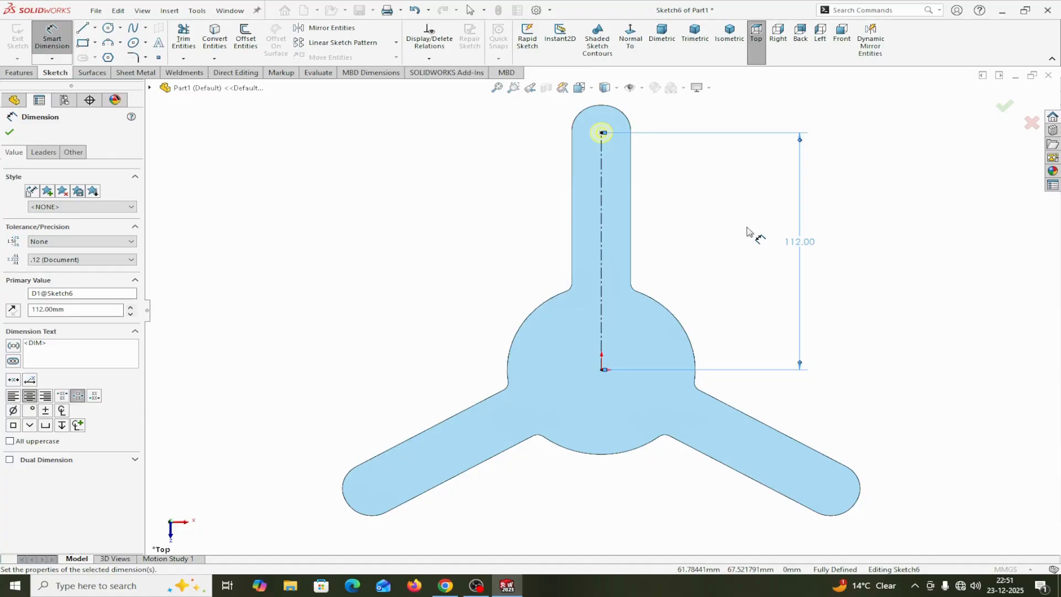
pyautogui.click(9, 133)
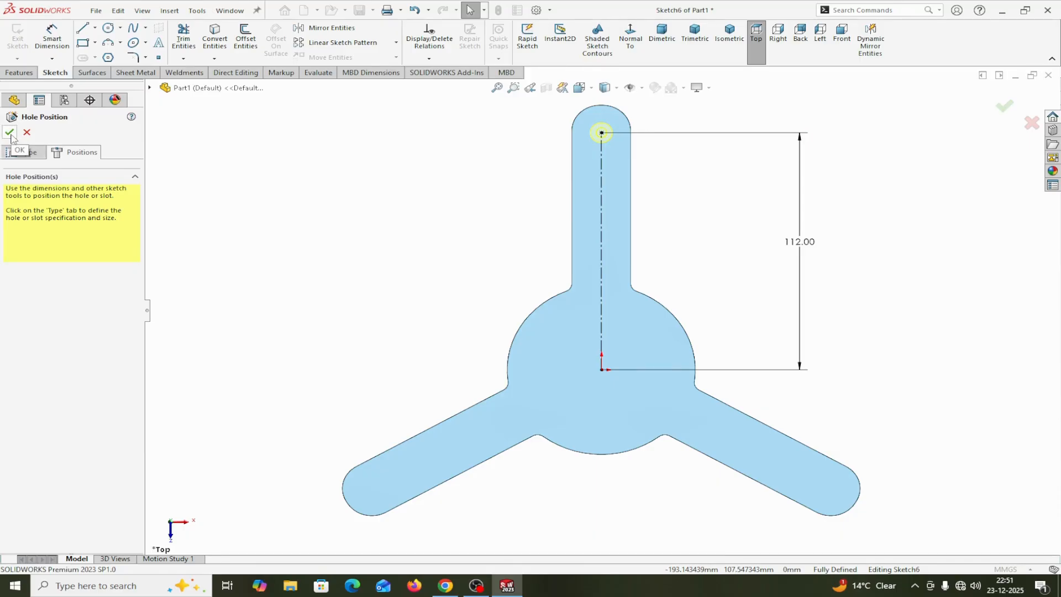
# Finish the M4 countersunk hole and pattern it circularly about the disc's edge, with 3 equally spaced instances over 360 degrees
pyautogui.click(10, 132)
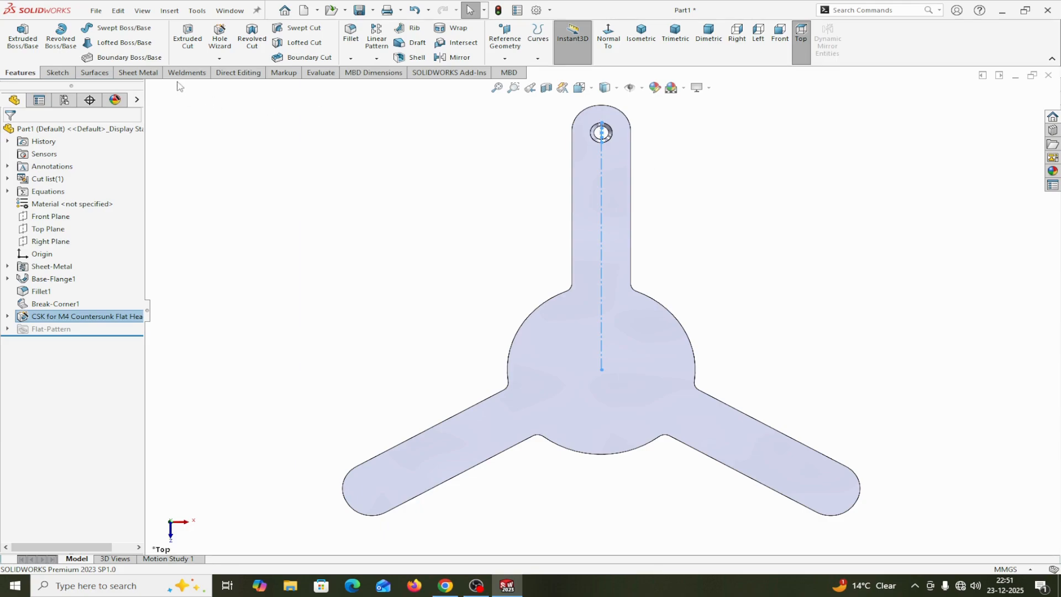
pyautogui.click(378, 59)
pyautogui.click(395, 86)
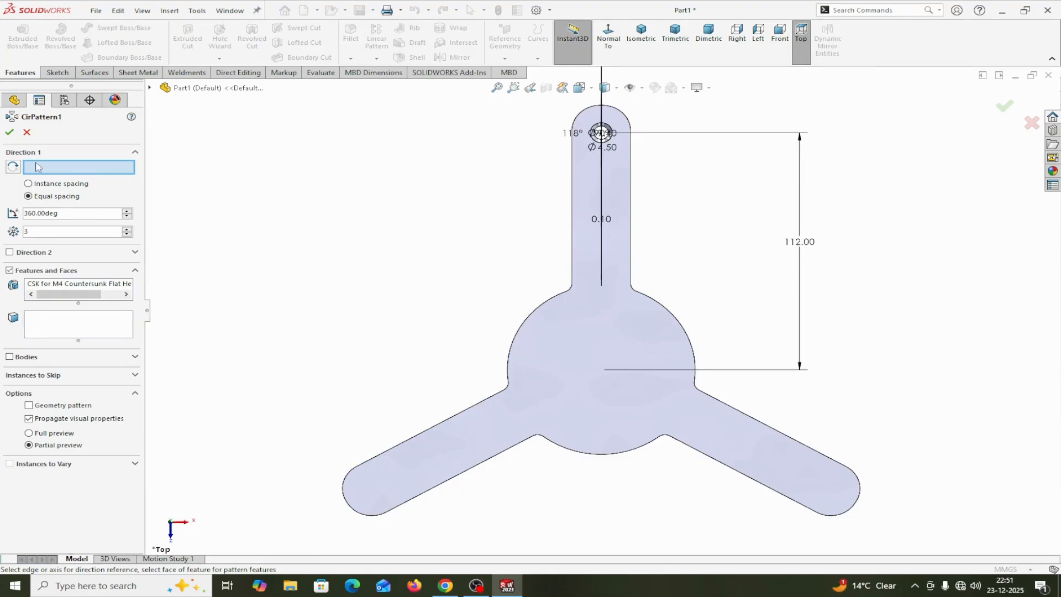
pyautogui.click(514, 346)
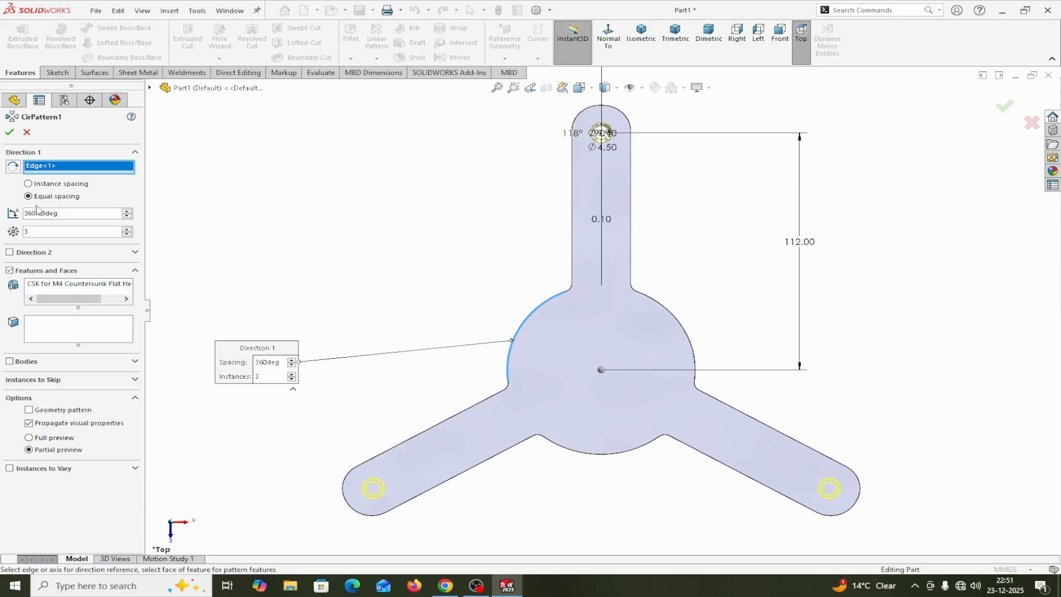
pyautogui.click(9, 131)
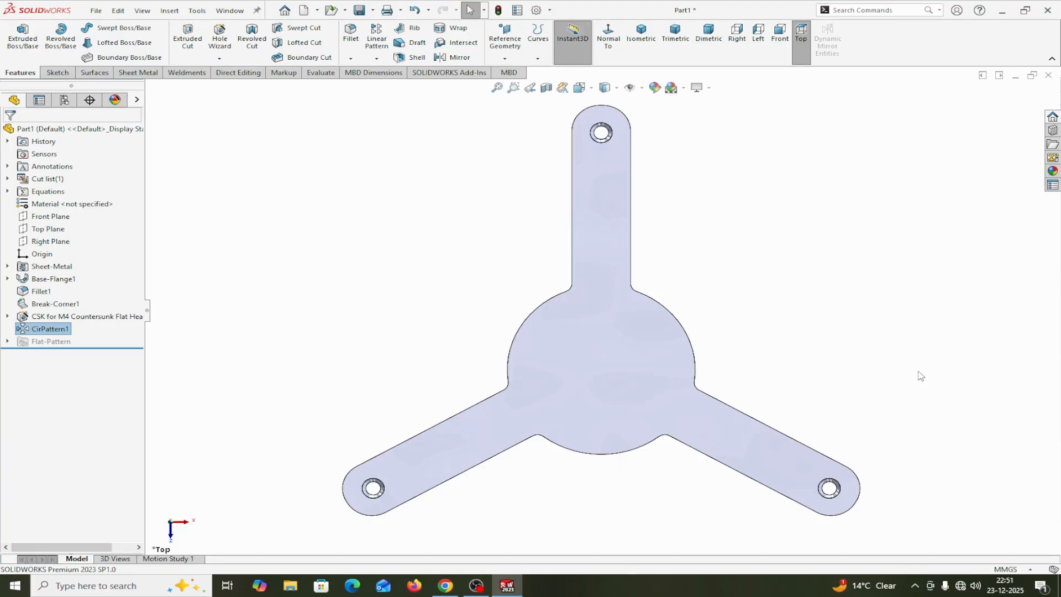
# In a new sketch on the part's flat upper face, draw a 25 mm horizontal line across the upper arm, about 59 mm above the origin
pyautogui.moveTo(921, 376); pyautogui.dragTo(900, 269, button='middle')
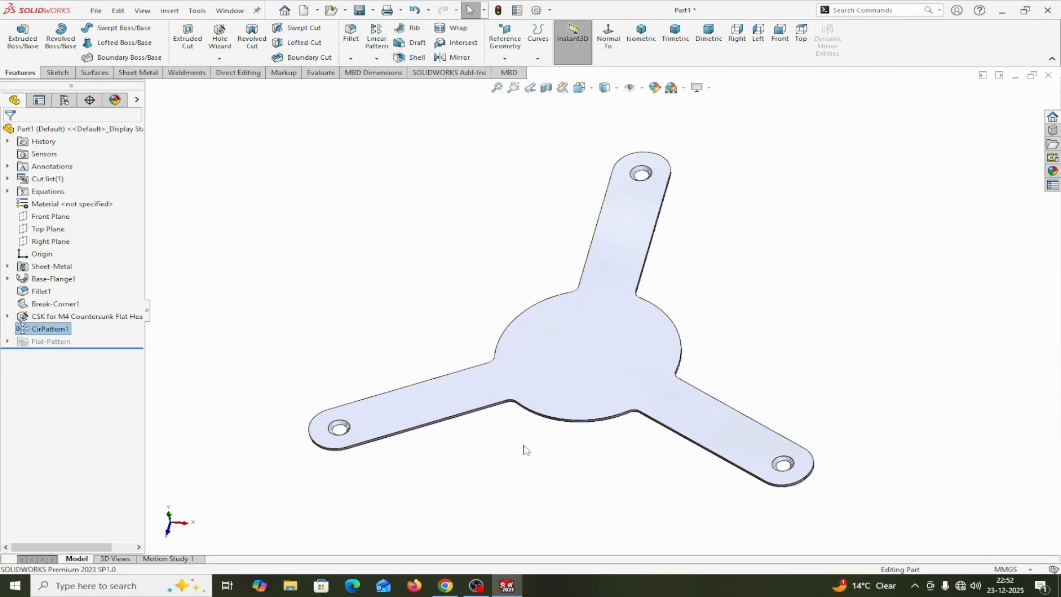
pyautogui.click(573, 349)
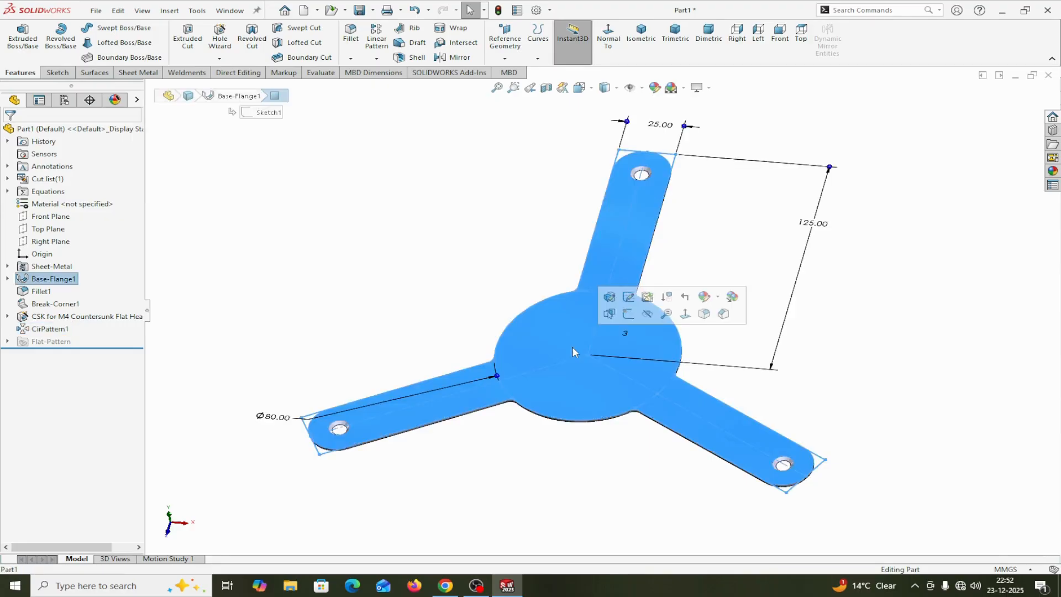
pyautogui.click(633, 318)
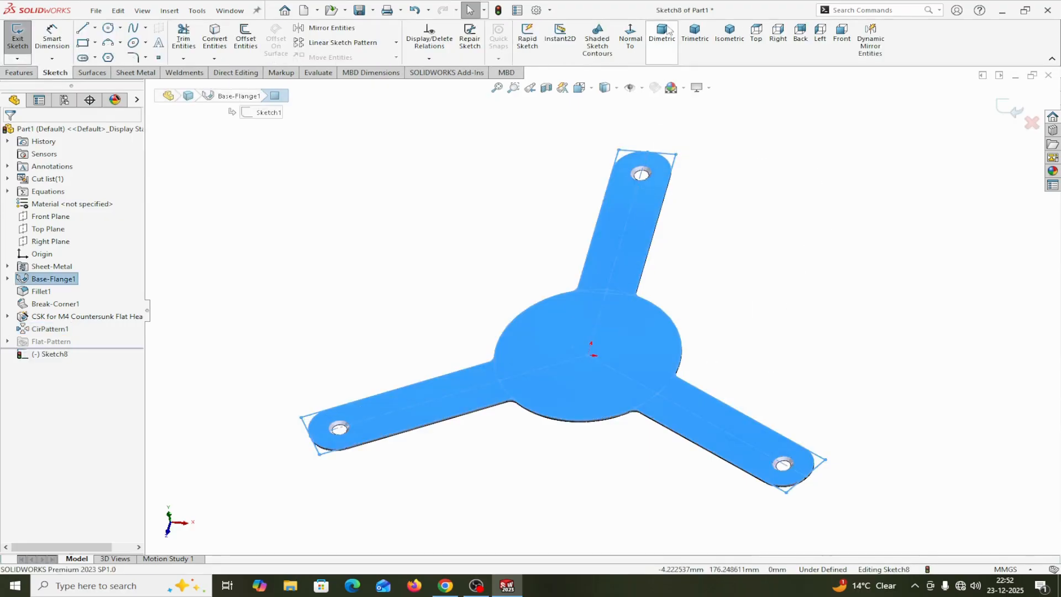
pyautogui.click(756, 33)
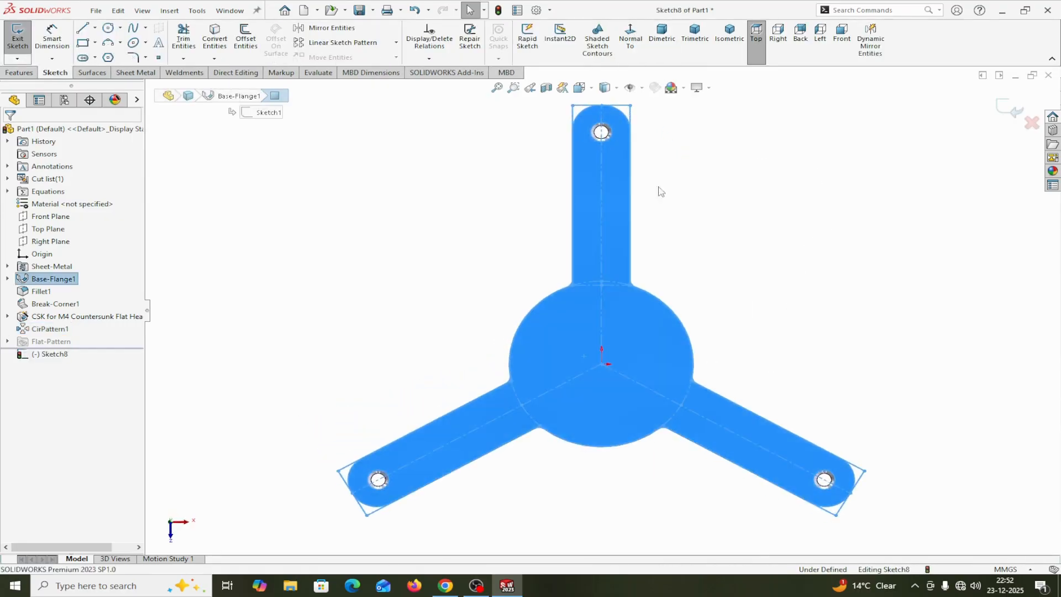
pyautogui.click(83, 28)
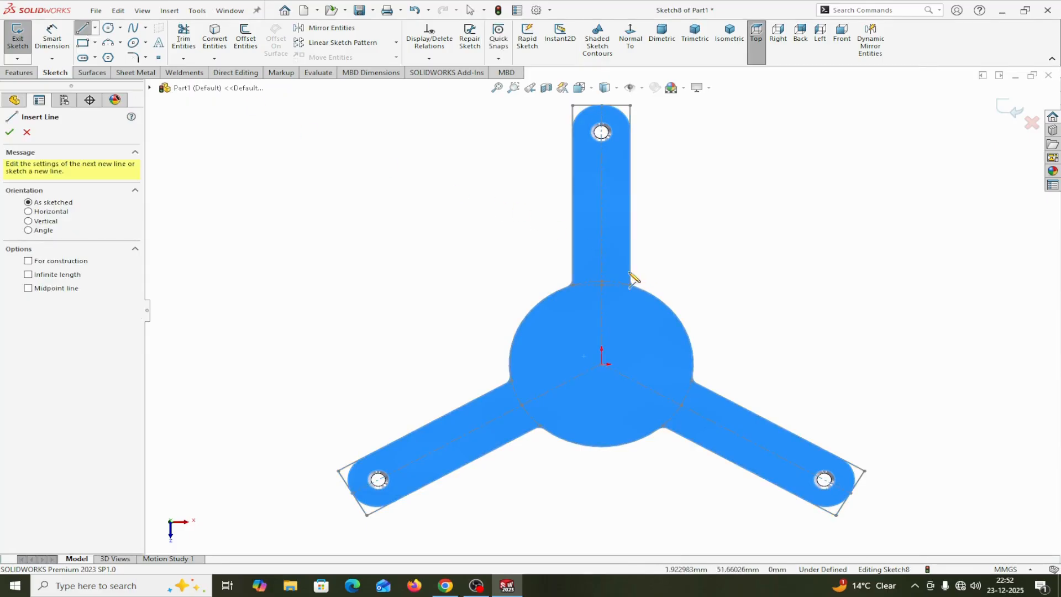
pyautogui.click(573, 242)
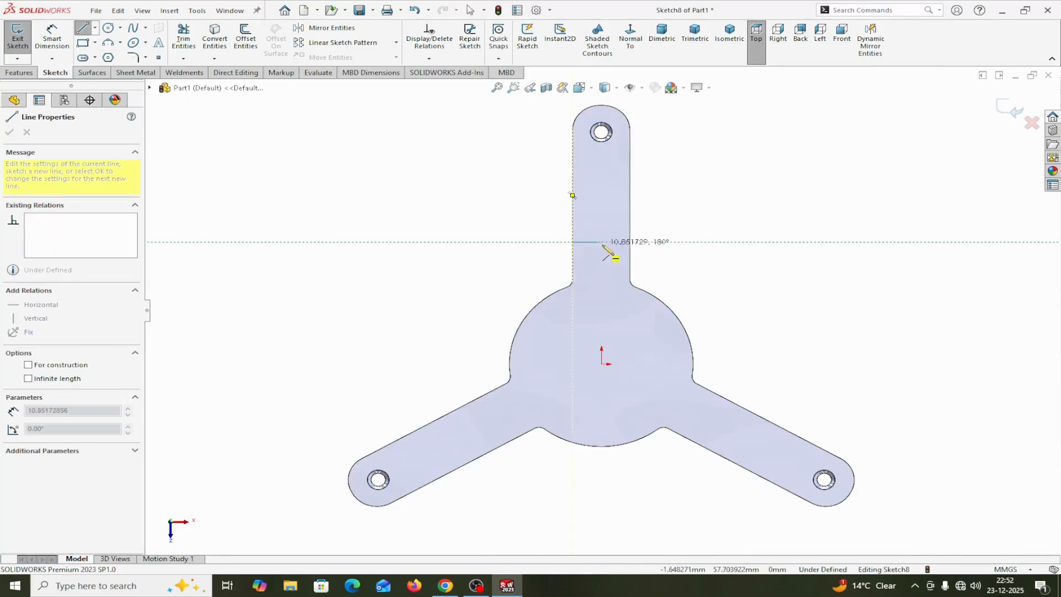
pyautogui.click(630, 242)
pyautogui.rightClick(635, 244)
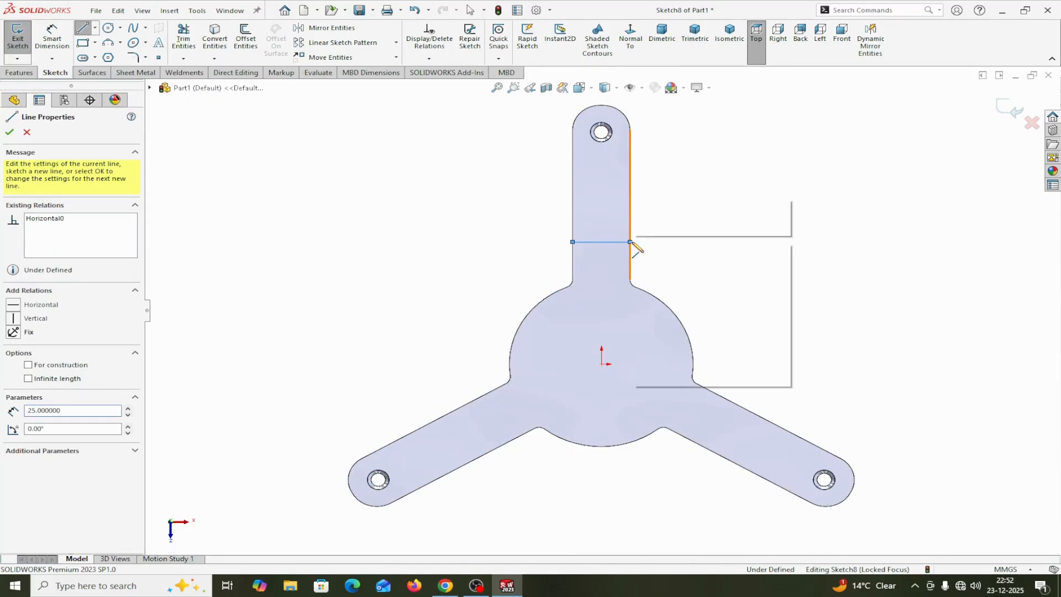
pyautogui.click(670, 249)
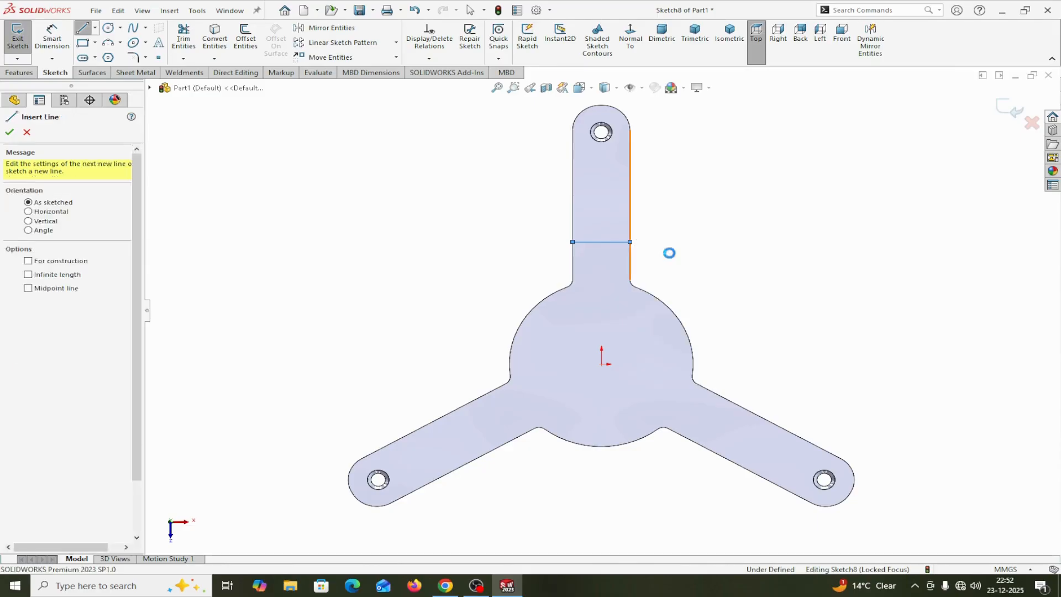
# Sketch a vertical centerline from the origin to the midpoint of the horizontal line across the upper arm
pyautogui.click(95, 28)
pyautogui.click(92, 57)
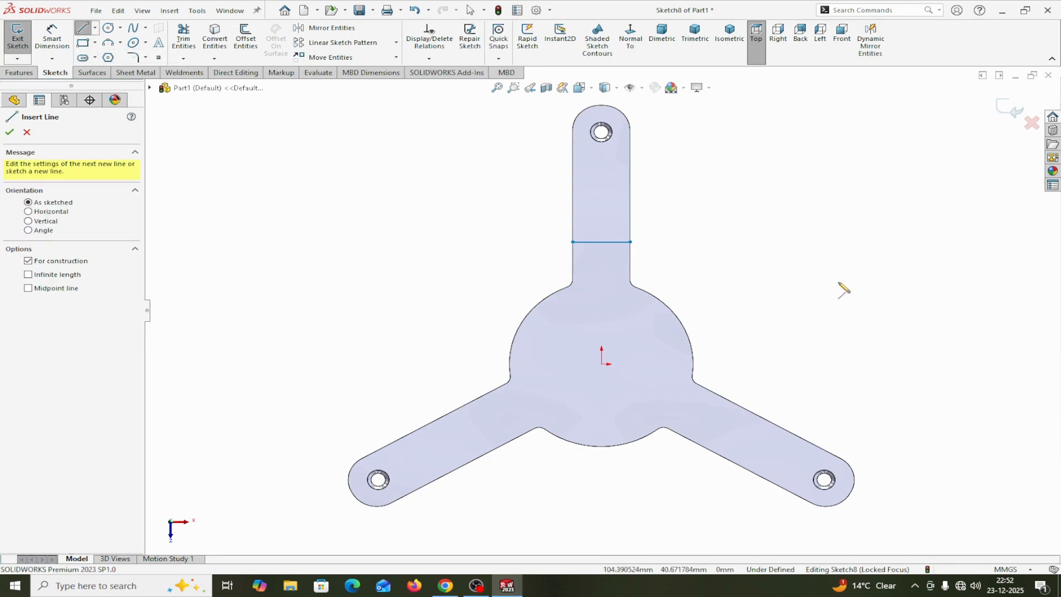
pyautogui.scroll(2, 738, 314)
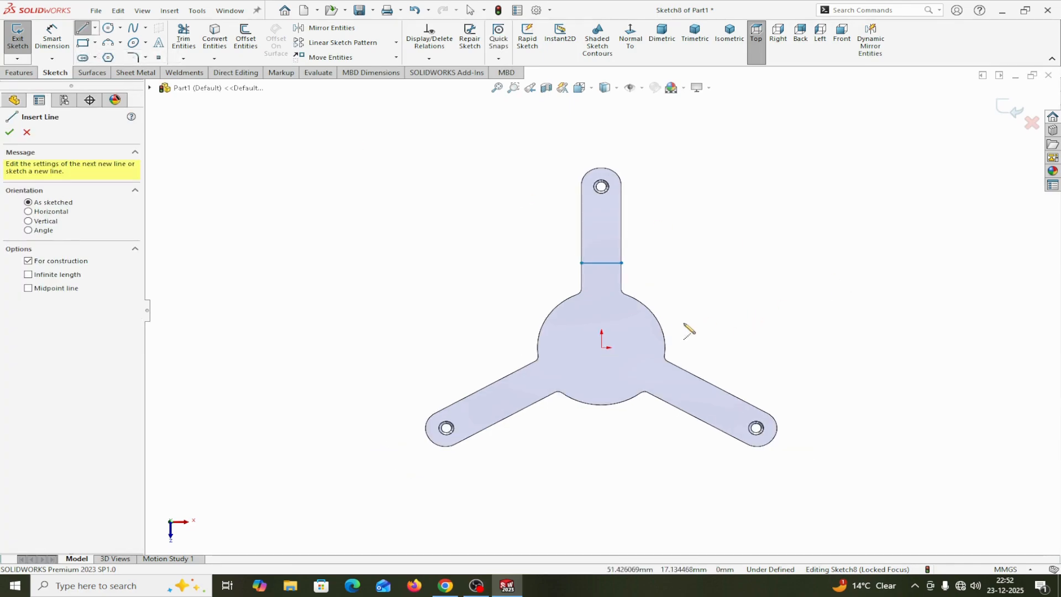
pyautogui.click(602, 347)
pyautogui.click(601, 264)
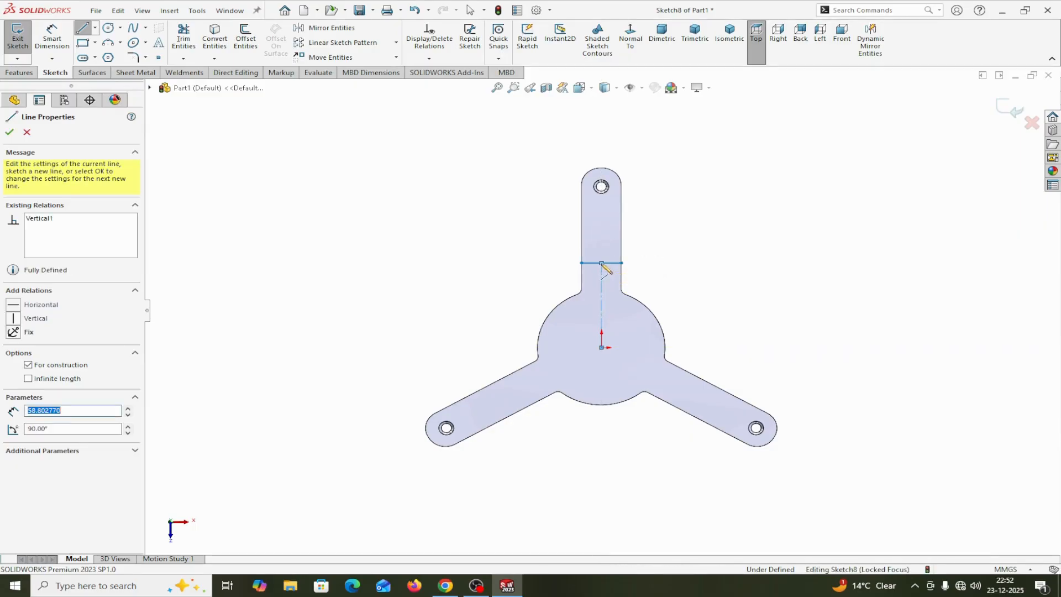
pyautogui.rightClick(602, 263)
pyautogui.click(640, 278)
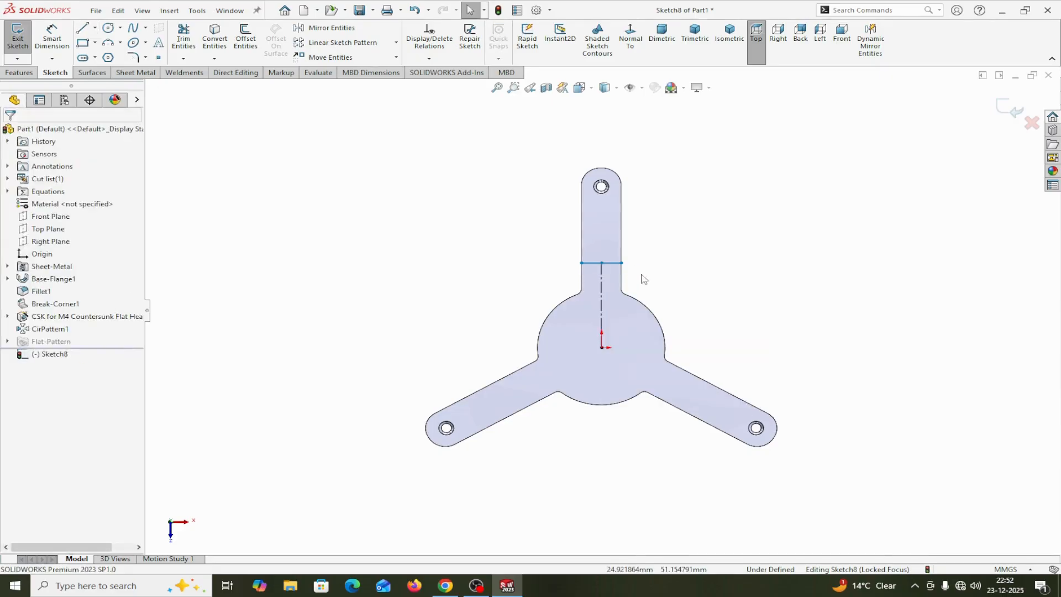
# Dimension the vertical centerline between the origin and the cross line to 60 mm
pyautogui.click(58, 48)
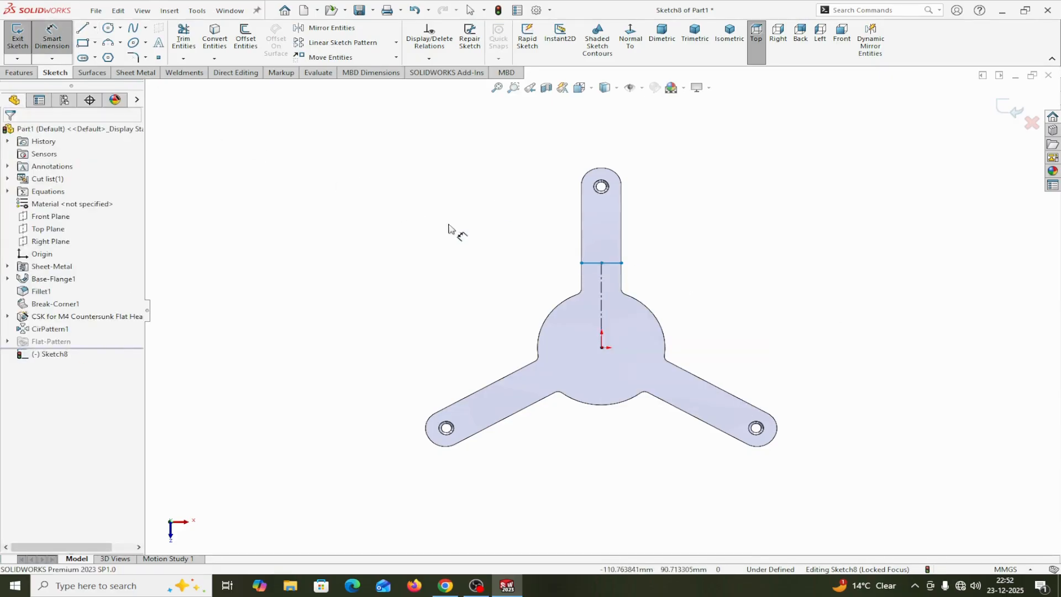
pyautogui.click(602, 287)
pyautogui.click(760, 304)
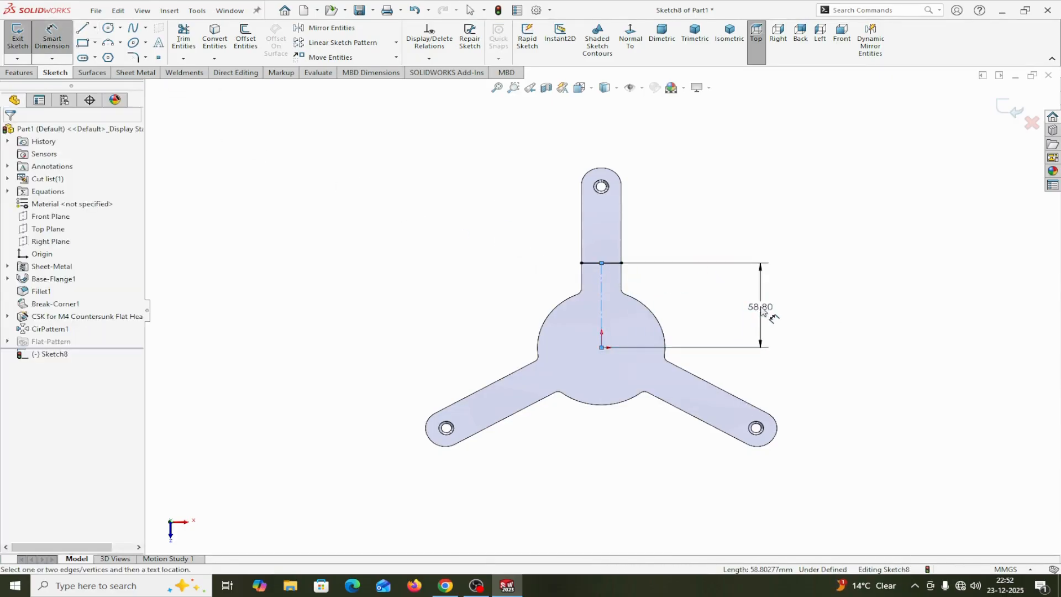
pyautogui.write('60')
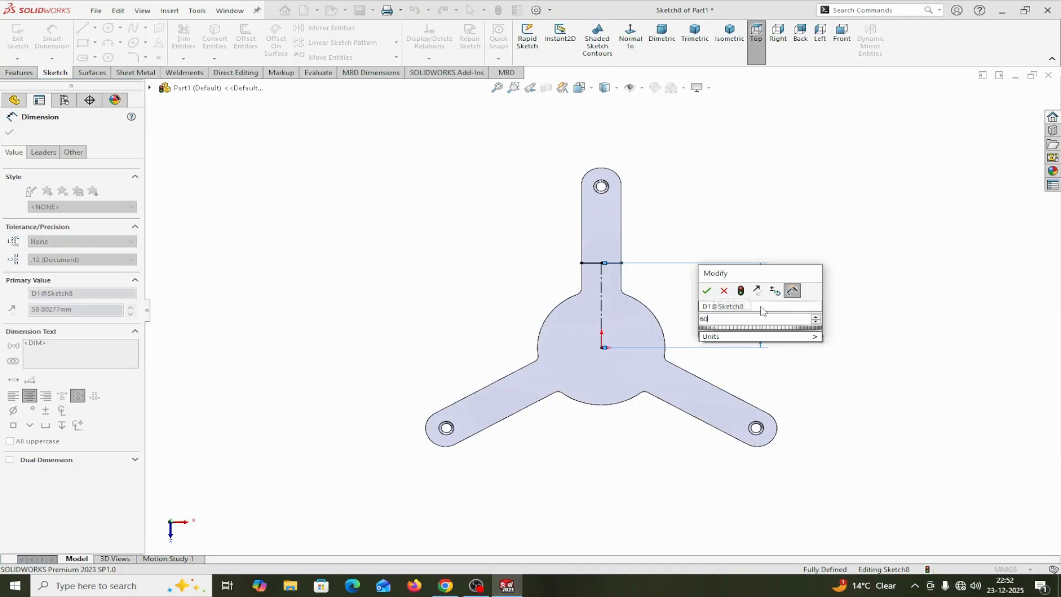
pyautogui.click(710, 291)
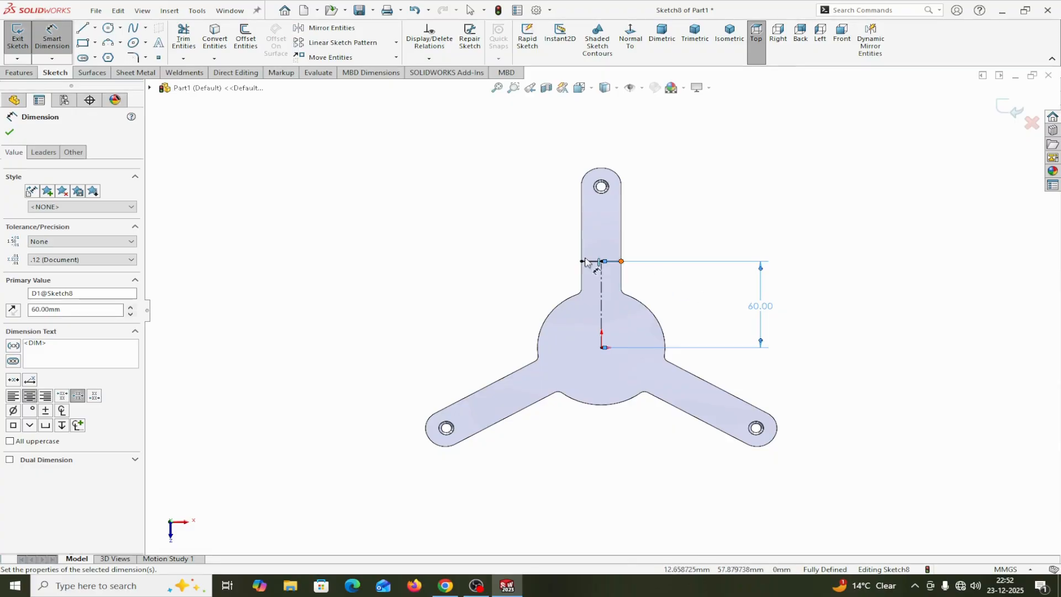
pyautogui.click(10, 133)
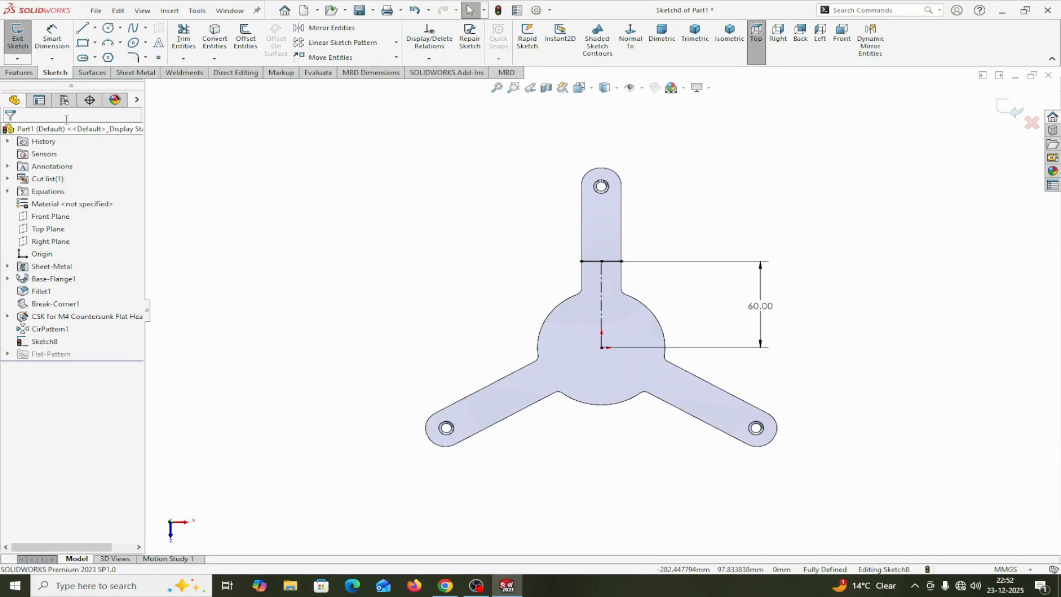
# Create a circular sketch pattern of the centerline and cross line about the origin with 4 equally spaced instances over 360 degrees
pyautogui.click(397, 43)
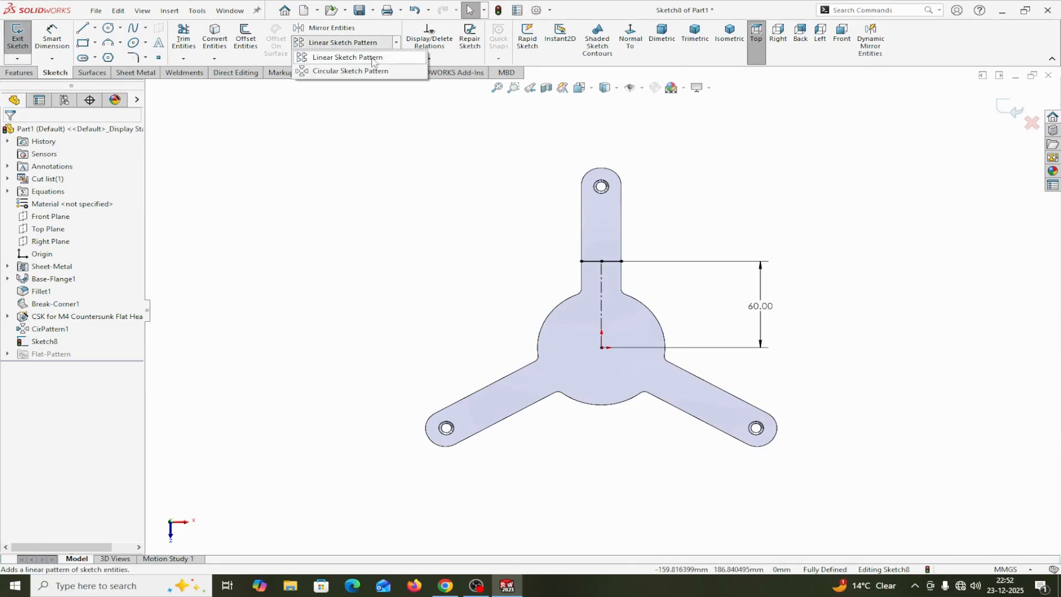
pyautogui.click(340, 71)
pyautogui.click(65, 167)
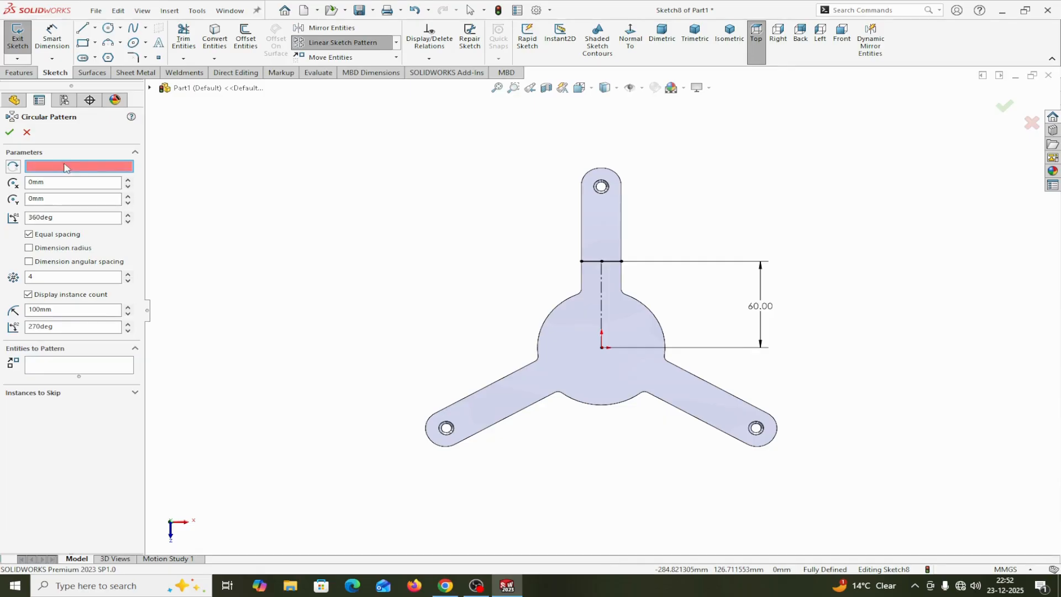
pyautogui.click(602, 348)
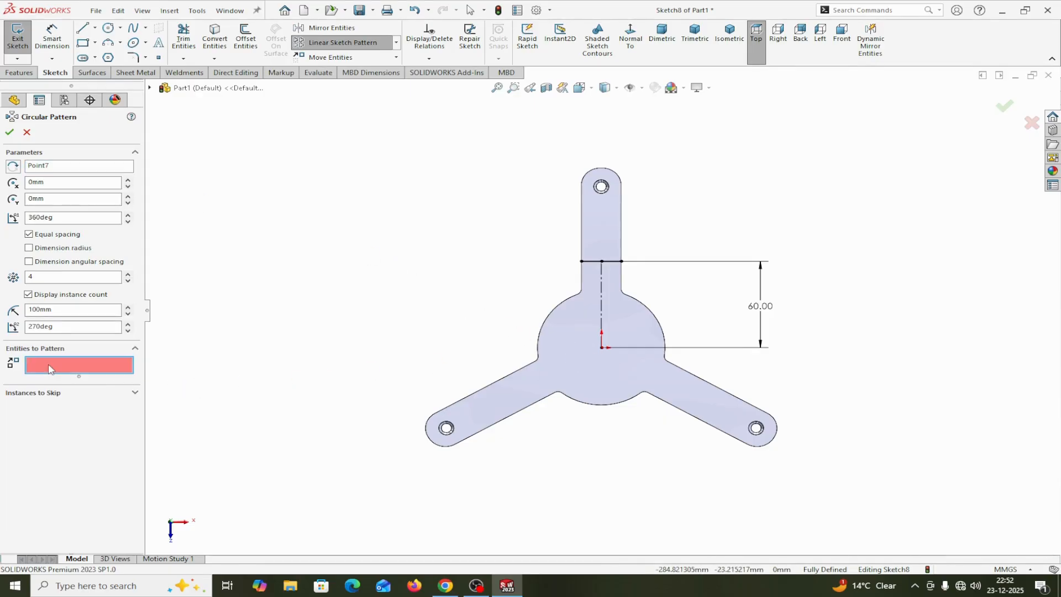
pyautogui.click(602, 305)
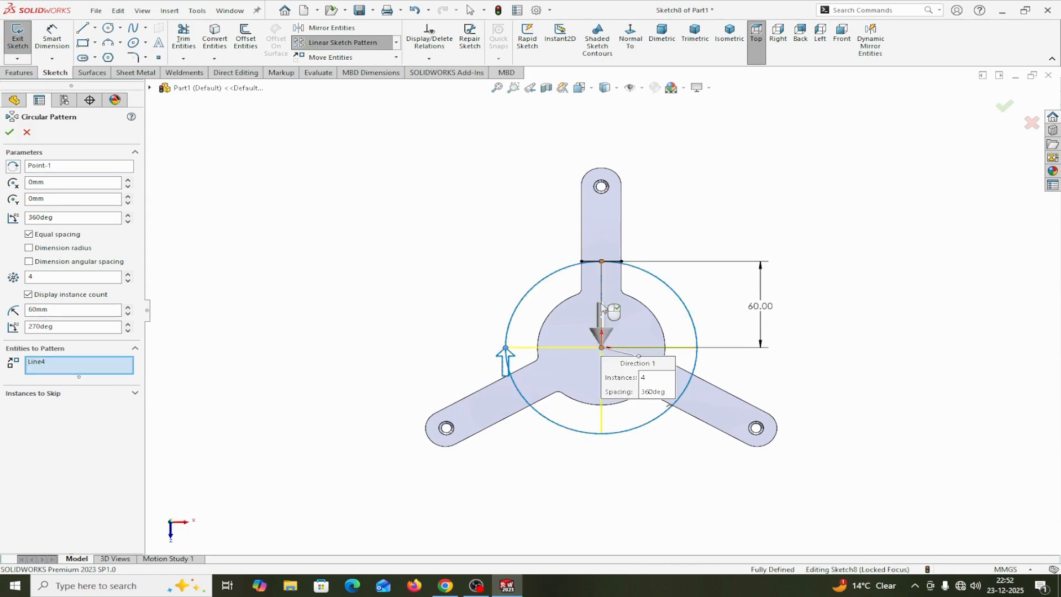
pyautogui.click(614, 262)
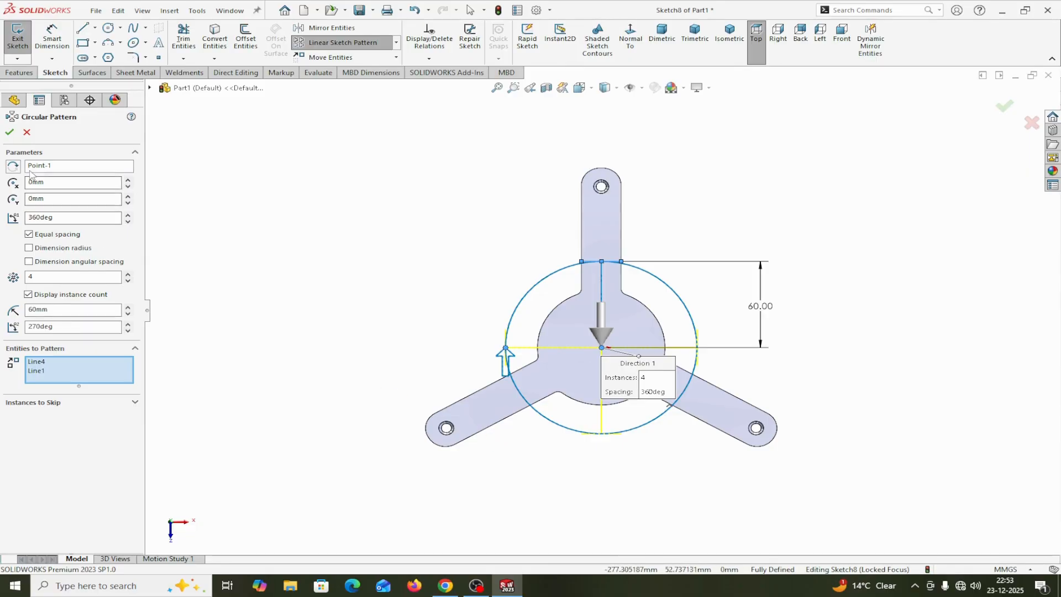
pyautogui.click(10, 132)
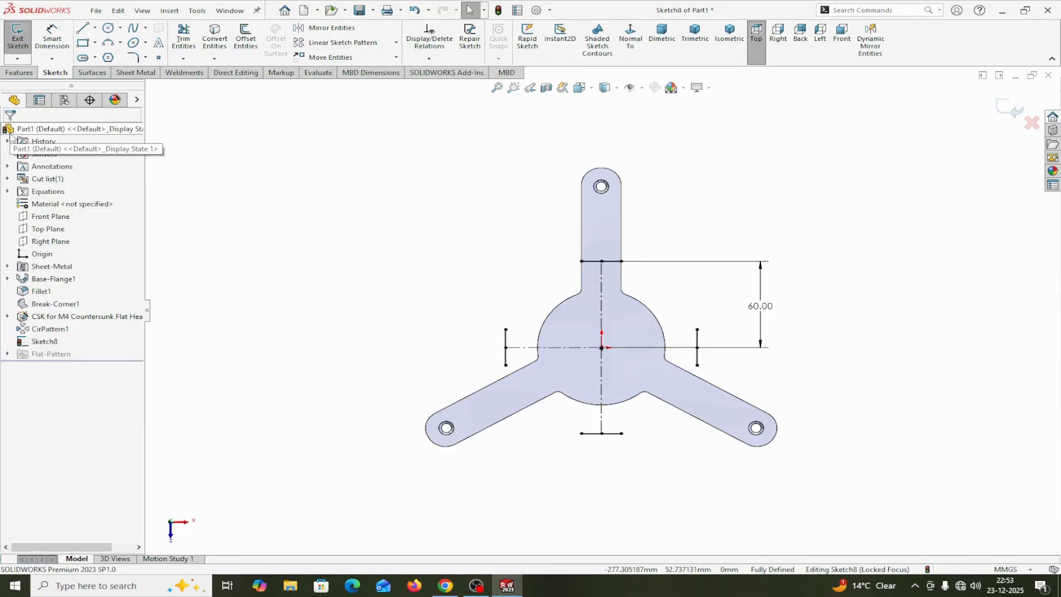
# Discard all changes to the current sketch and exit it
pyautogui.rightClick(44, 343)
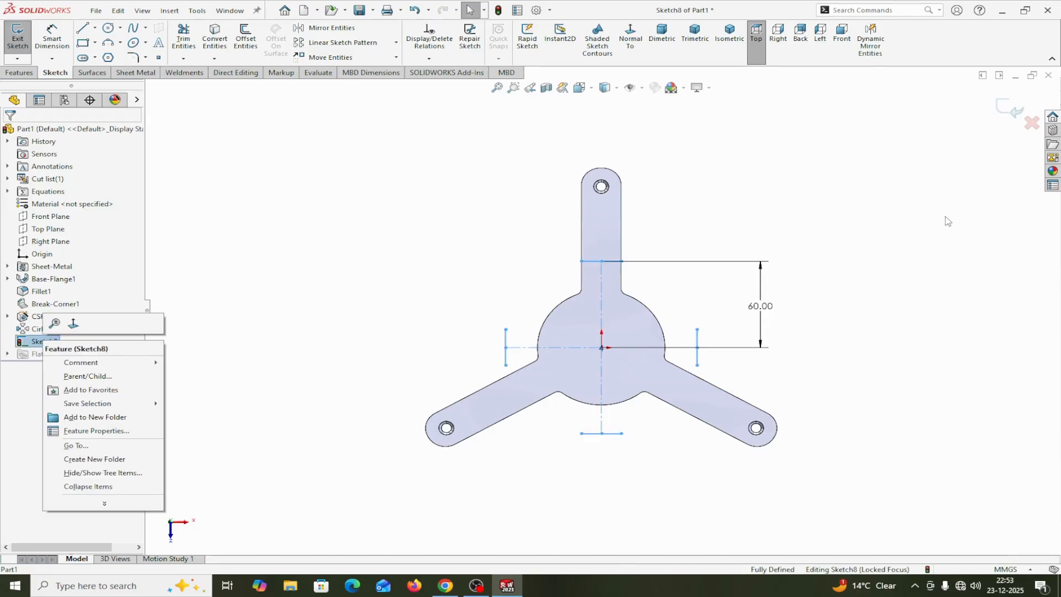
pyautogui.click(1030, 127)
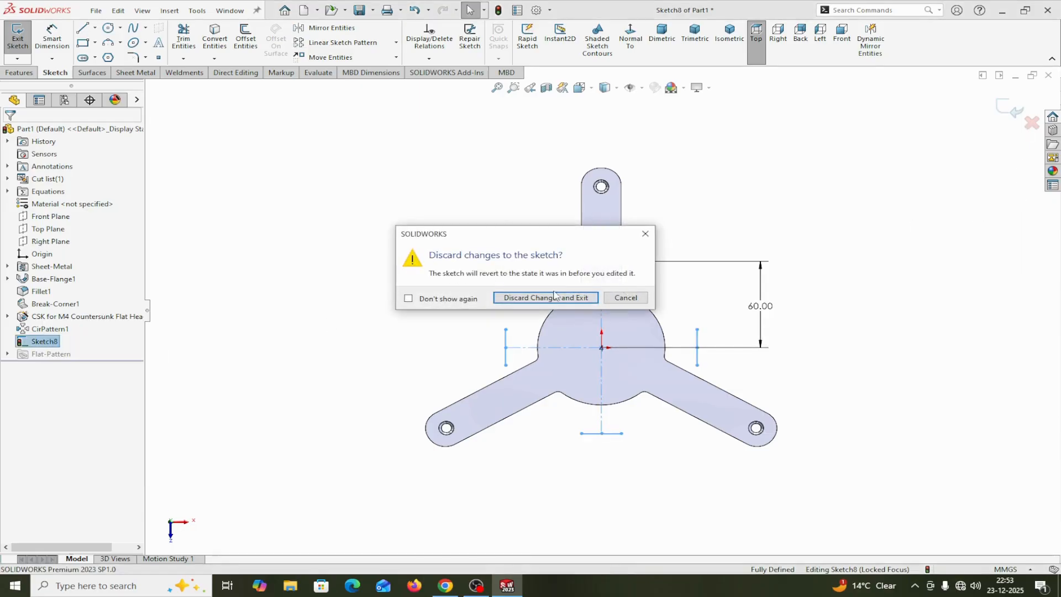
pyautogui.click(558, 299)
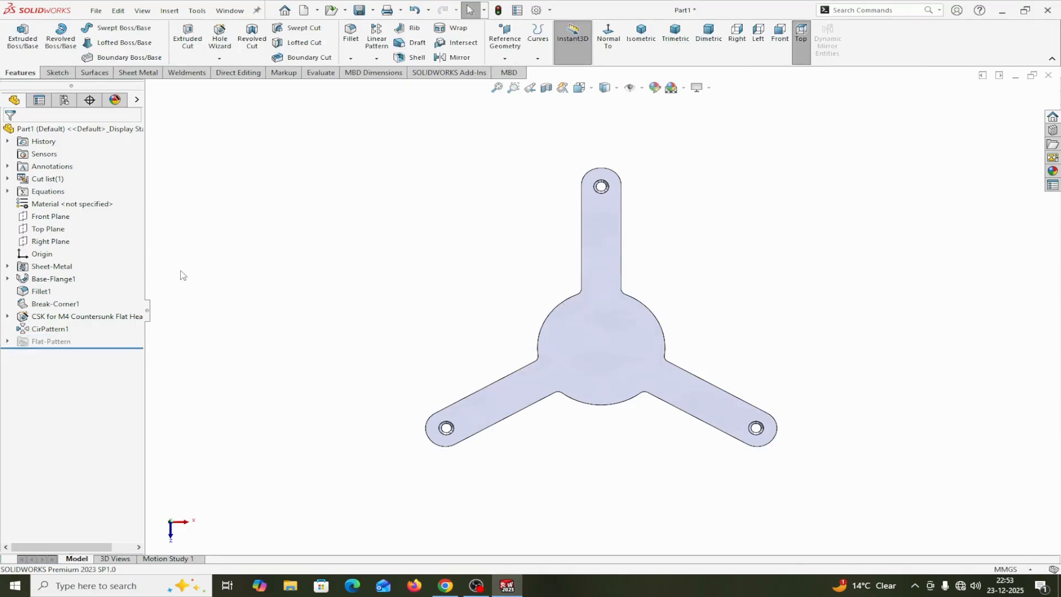
# Start a sketch on the part's flat face and draw a horizontal line across the upper arm, about 70 mm above the origin
pyautogui.click(588, 332)
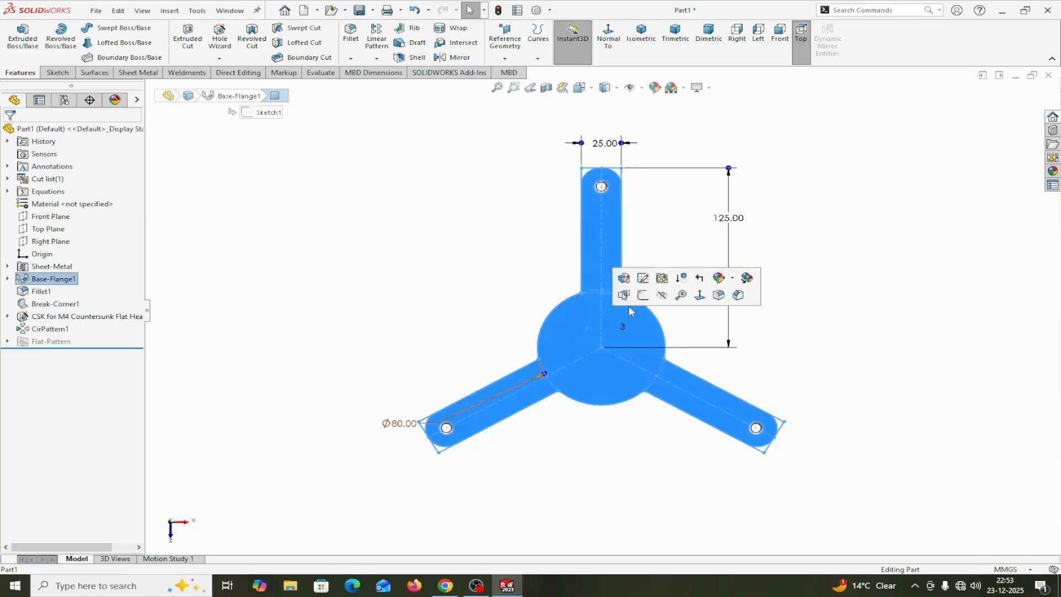
pyautogui.click(641, 296)
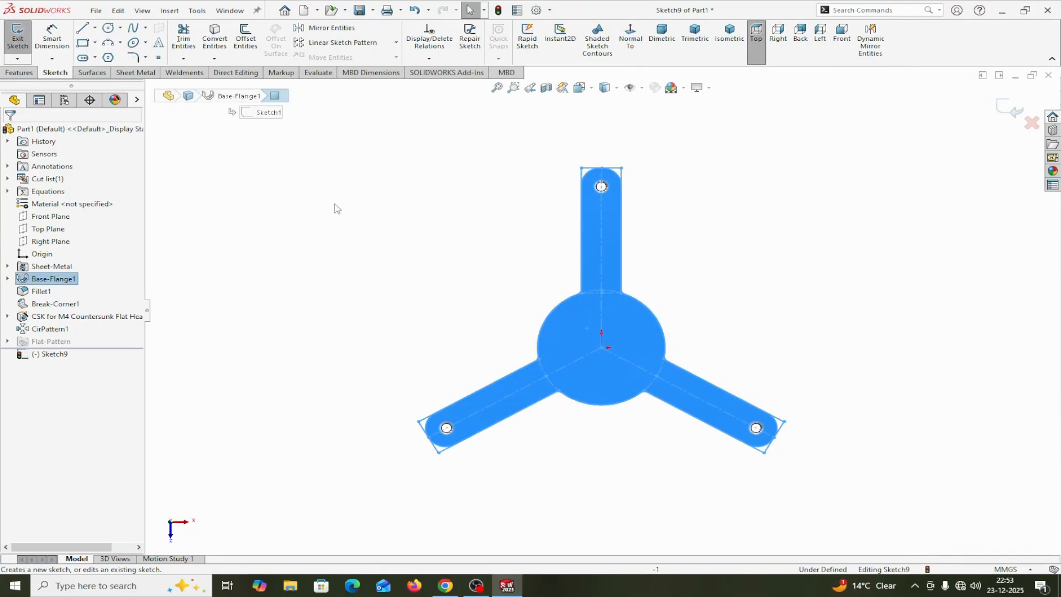
pyautogui.click(82, 28)
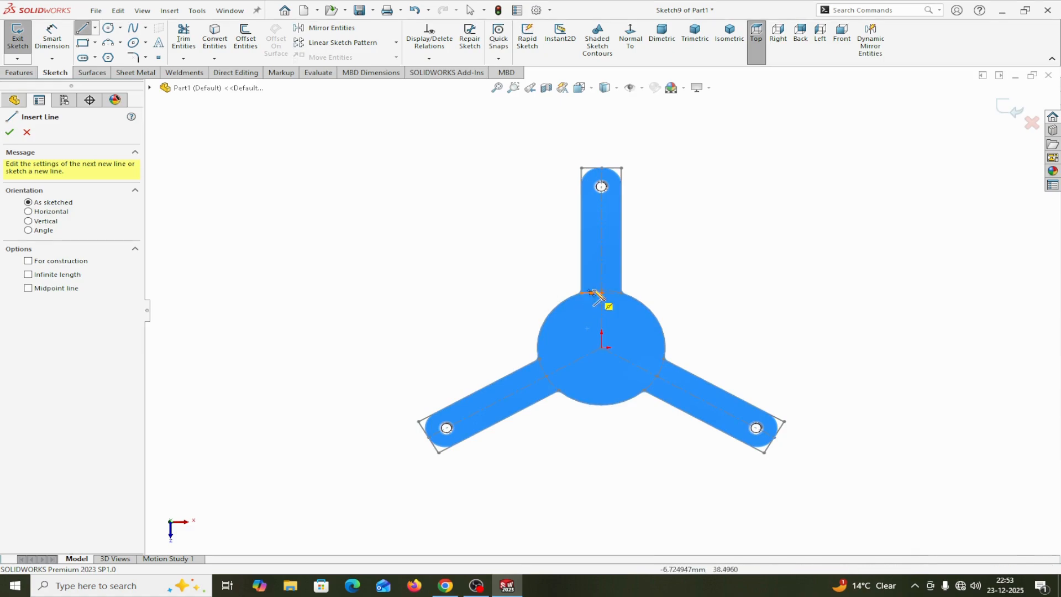
pyautogui.scroll(-3, 644, 301)
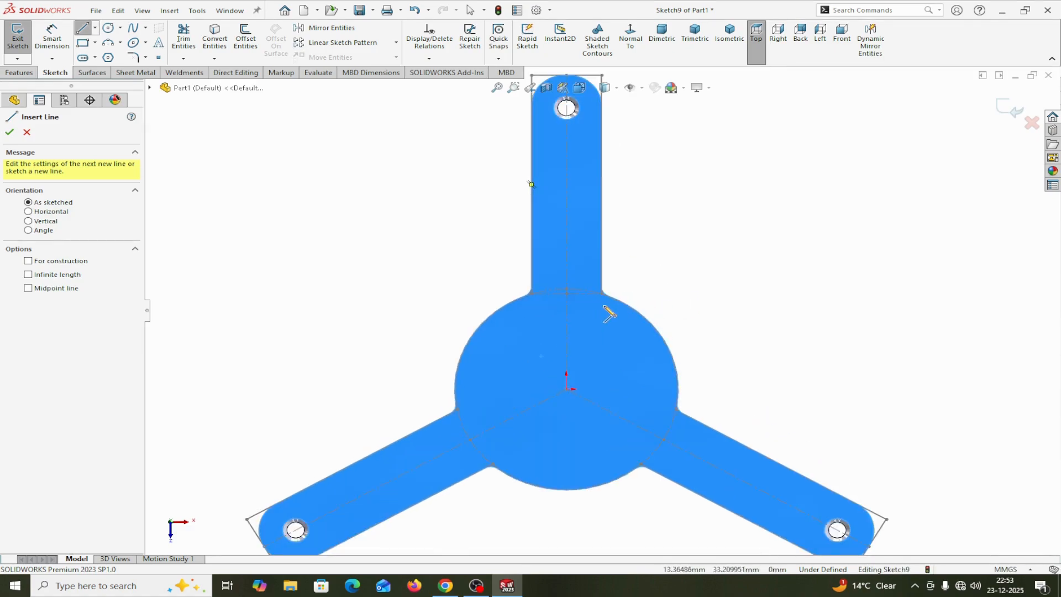
pyautogui.click(532, 213)
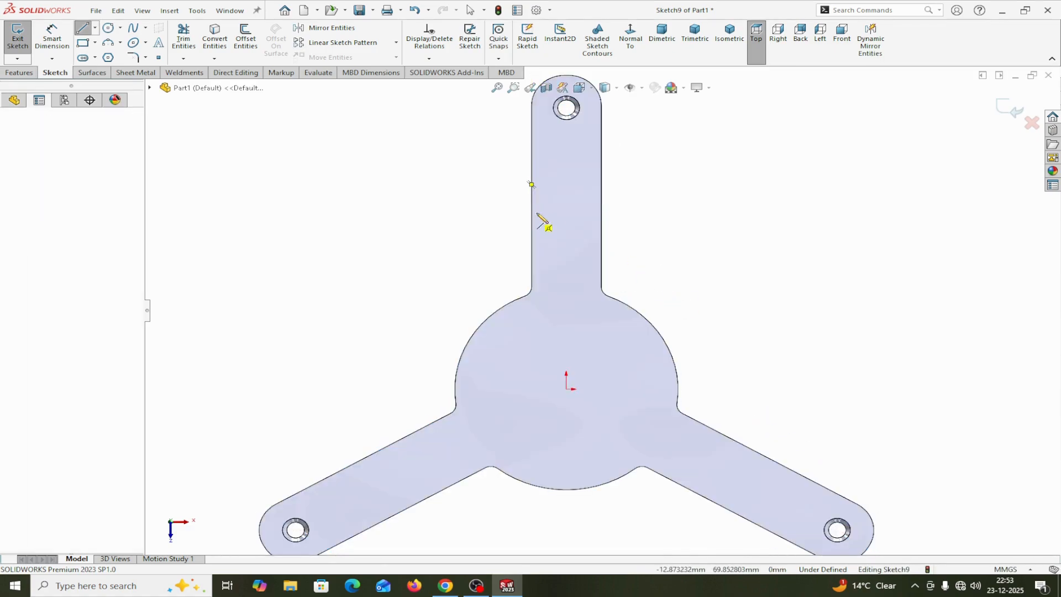
pyautogui.click(601, 214)
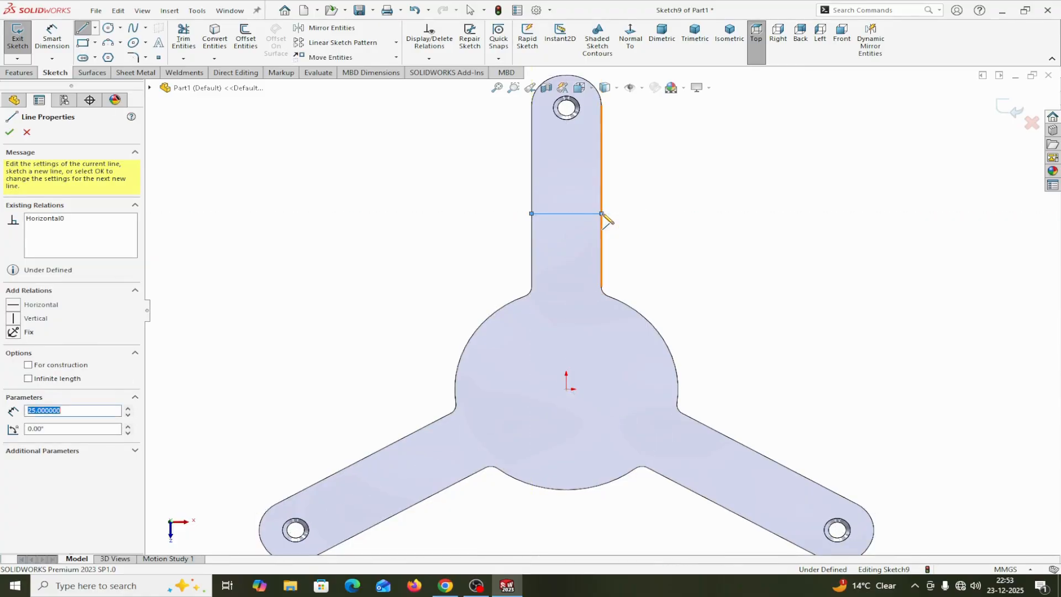
pyautogui.rightClick(602, 213)
pyautogui.click(651, 223)
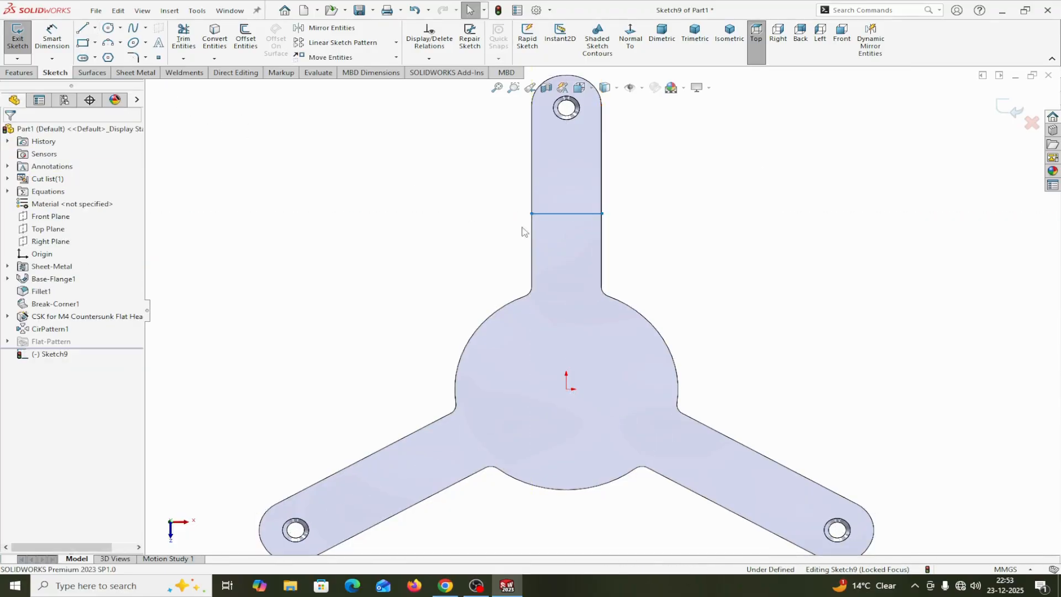
# Sketch a vertical centerline from the origin to the midpoint of the line across the upper arm
pyautogui.click(586, 214)
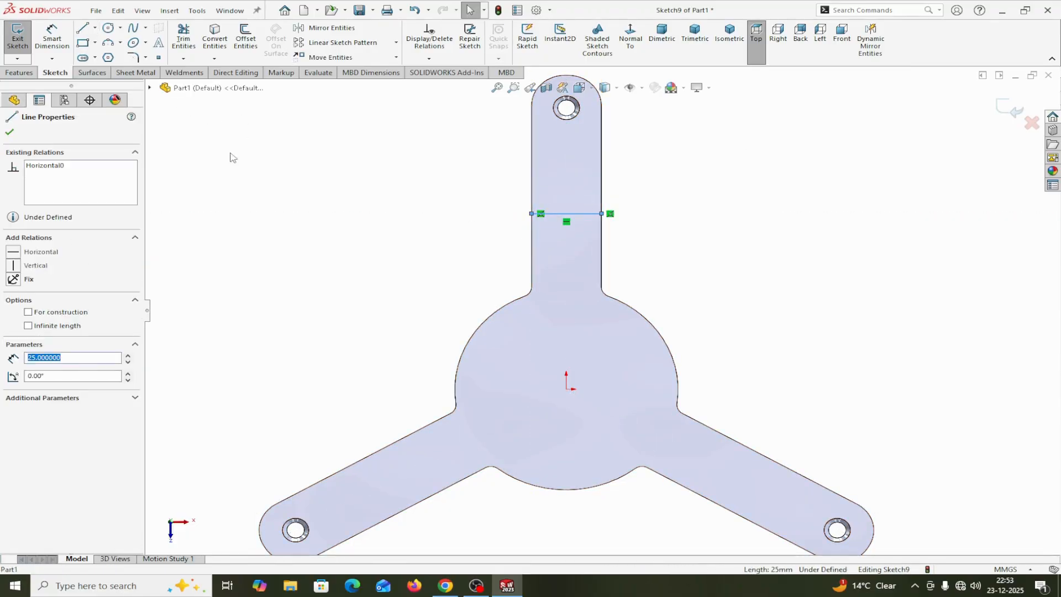
pyautogui.click(95, 27)
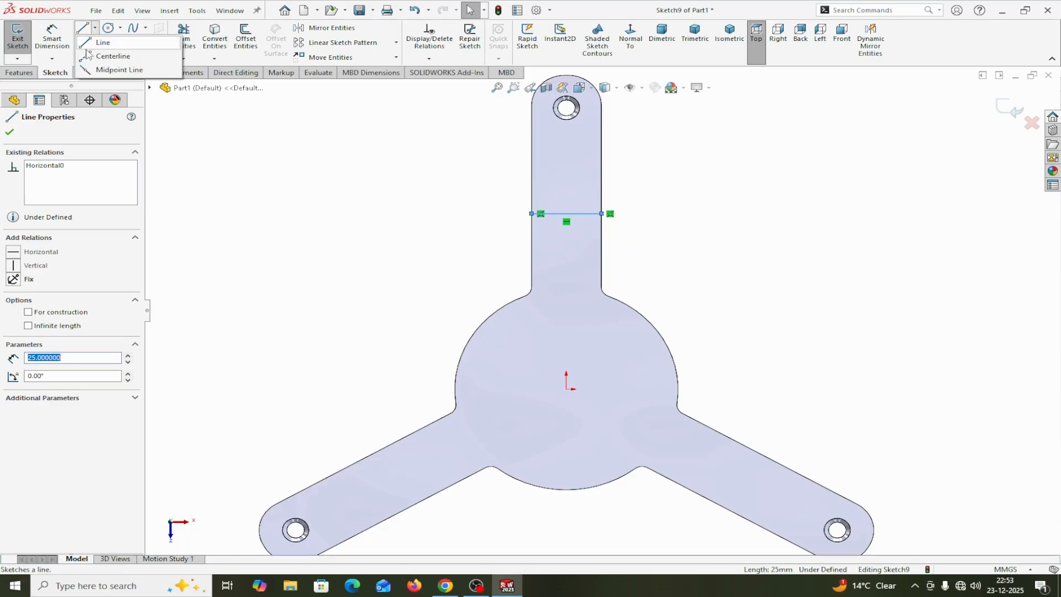
pyautogui.click(105, 55)
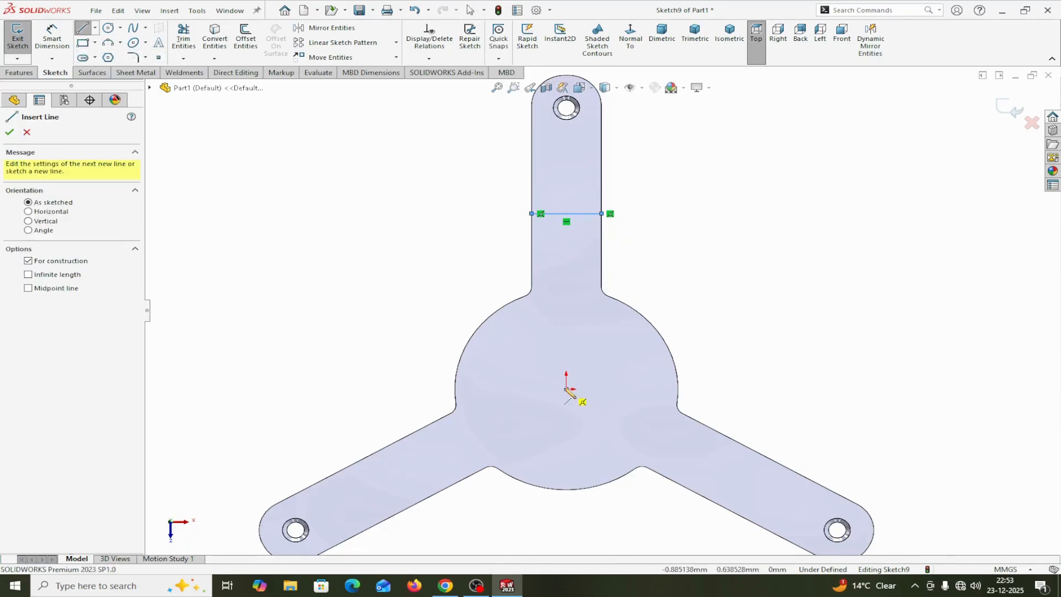
pyautogui.click(566, 389)
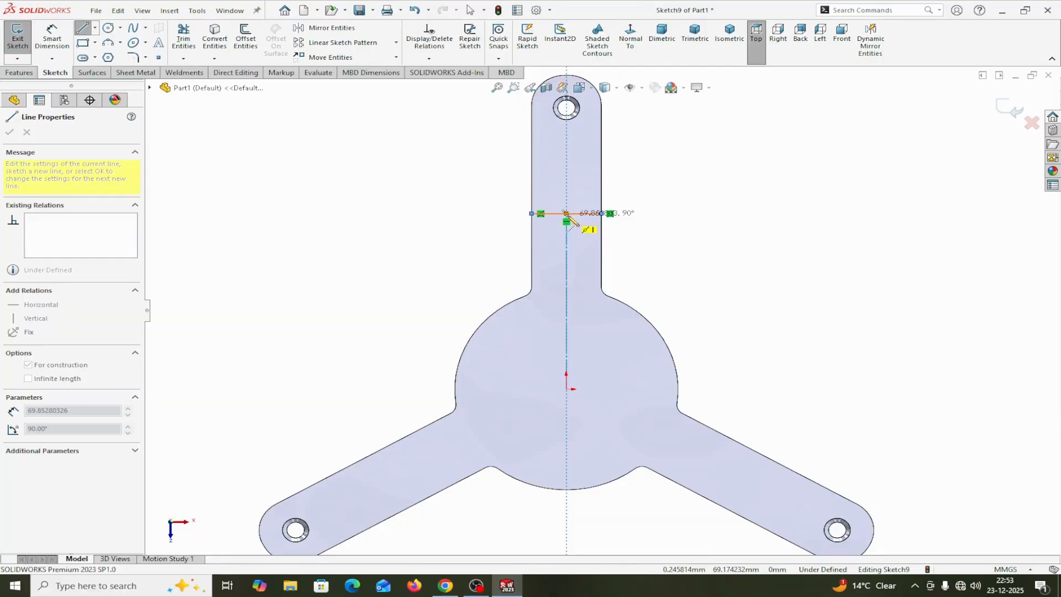
pyautogui.click(566, 214)
pyautogui.rightClick(575, 222)
pyautogui.click(578, 222)
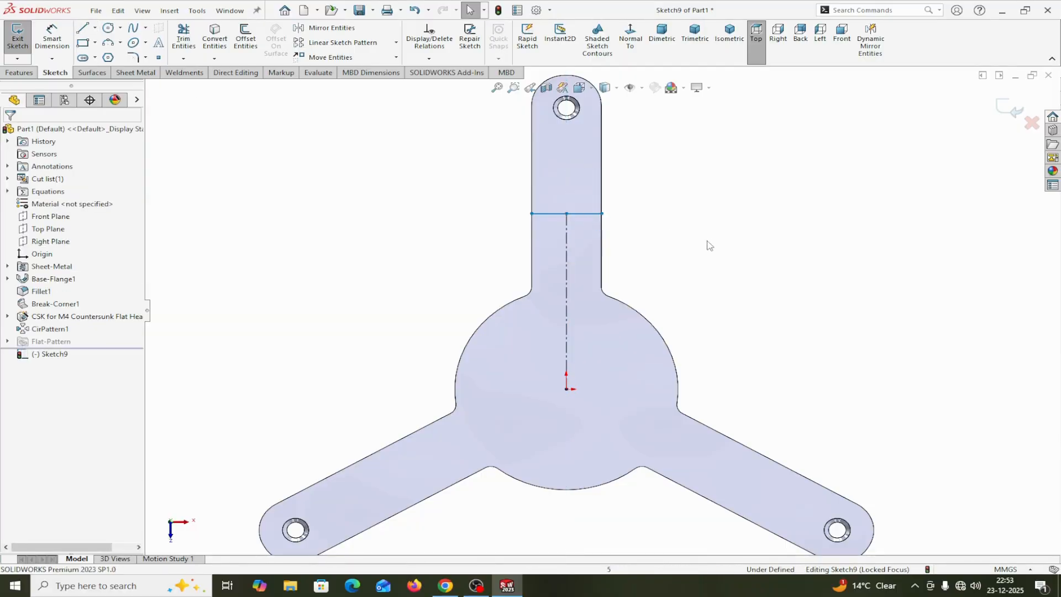
# Create a circular sketch pattern of the cross line and centerline about the origin with 3 equally spaced instances over 360 degrees
pyautogui.press('z')
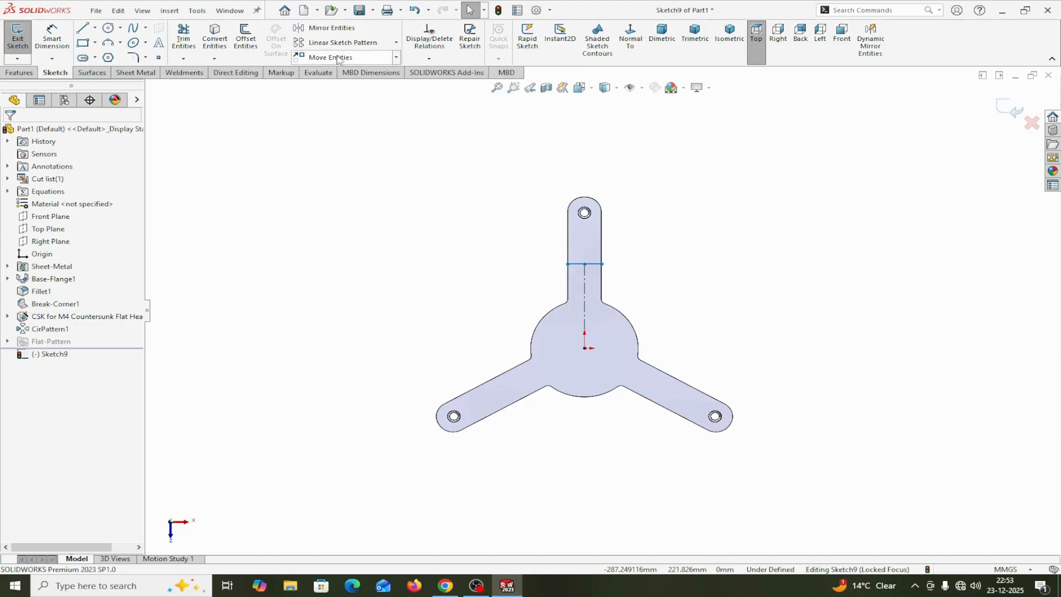
pyautogui.click(396, 45)
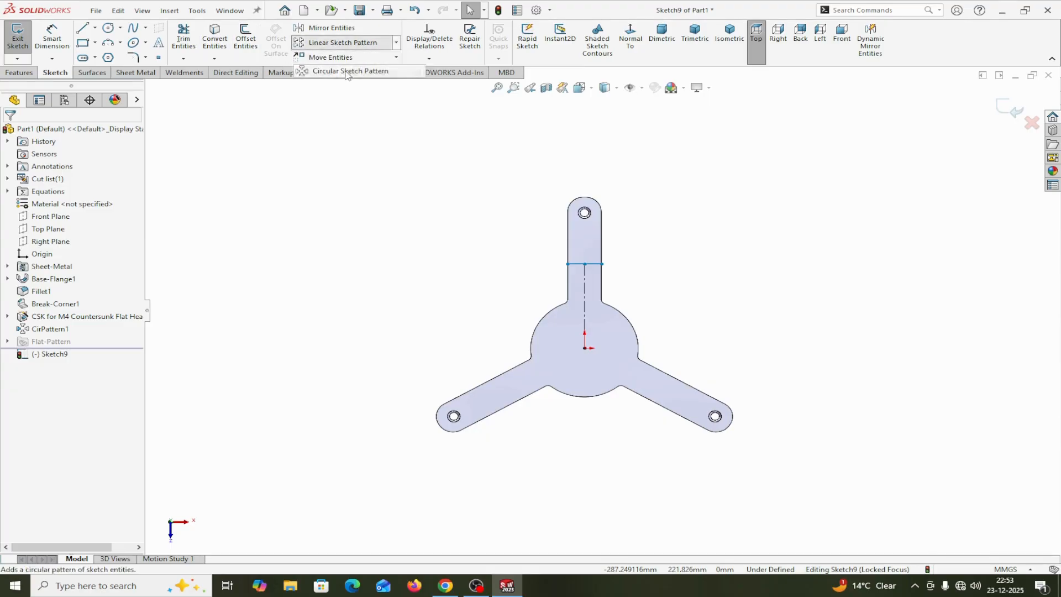
pyautogui.click(338, 72)
pyautogui.click(81, 168)
pyautogui.scroll(-3, 588, 373)
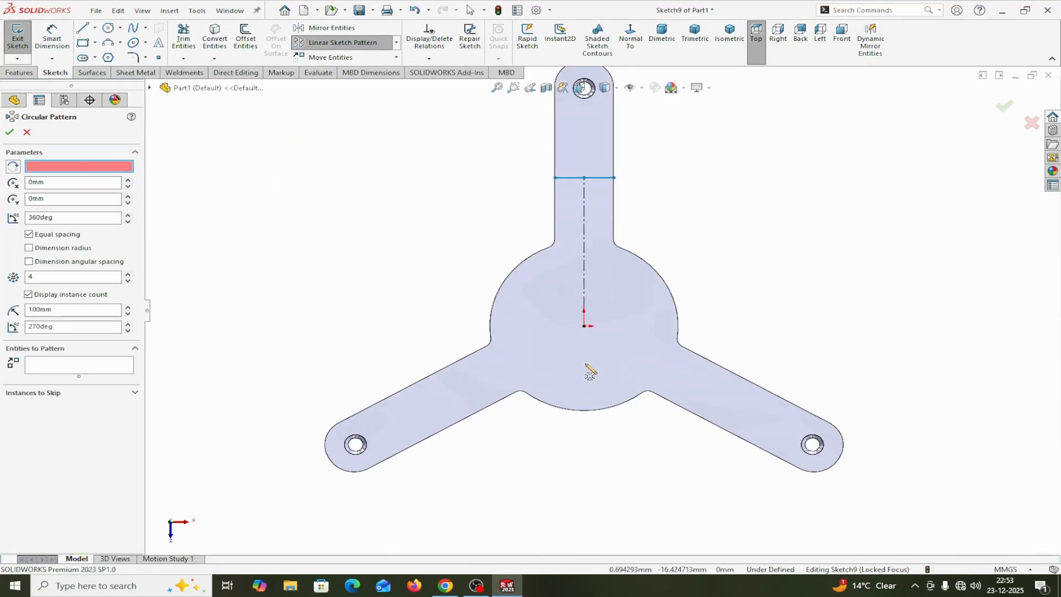
pyautogui.click(584, 326)
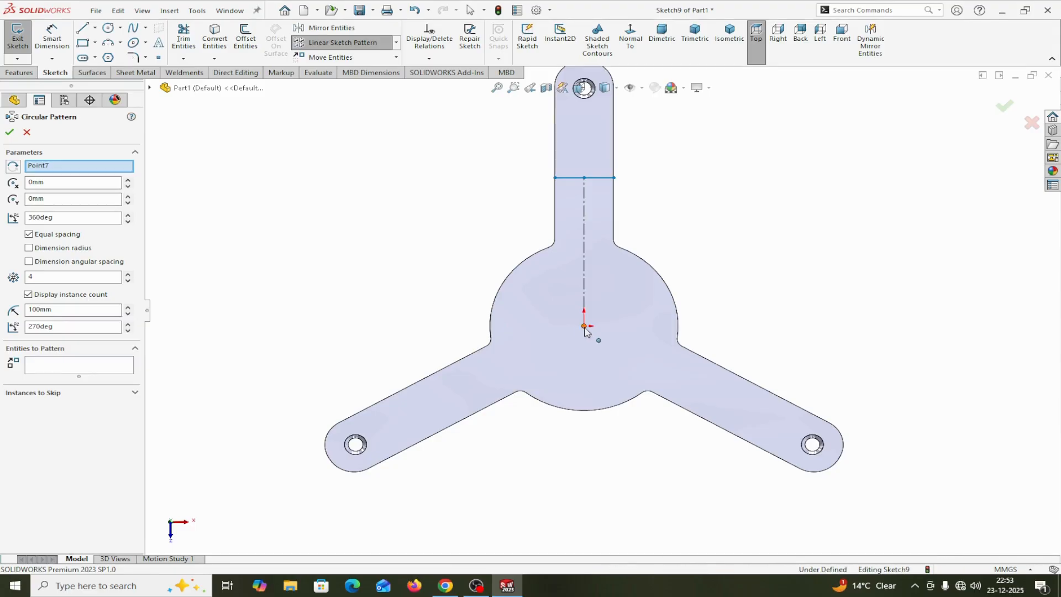
pyautogui.click(49, 373)
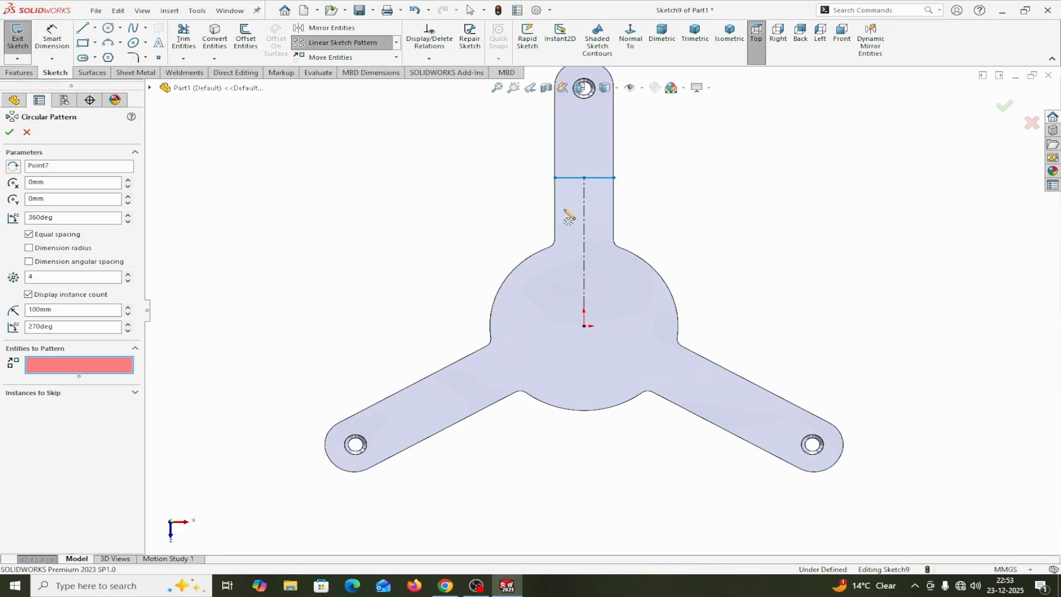
pyautogui.click(570, 178)
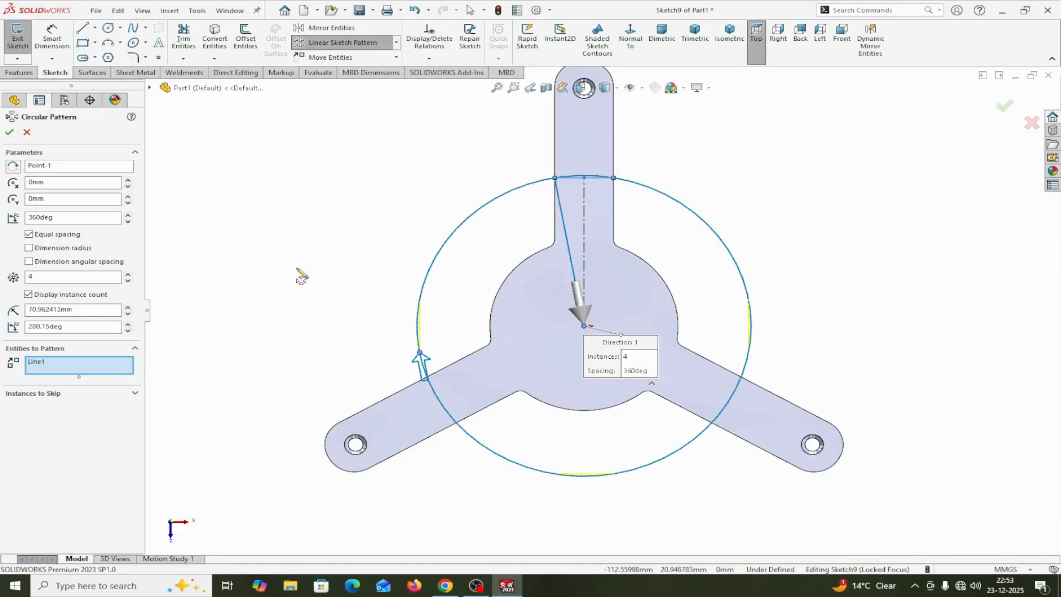
pyautogui.click(585, 275)
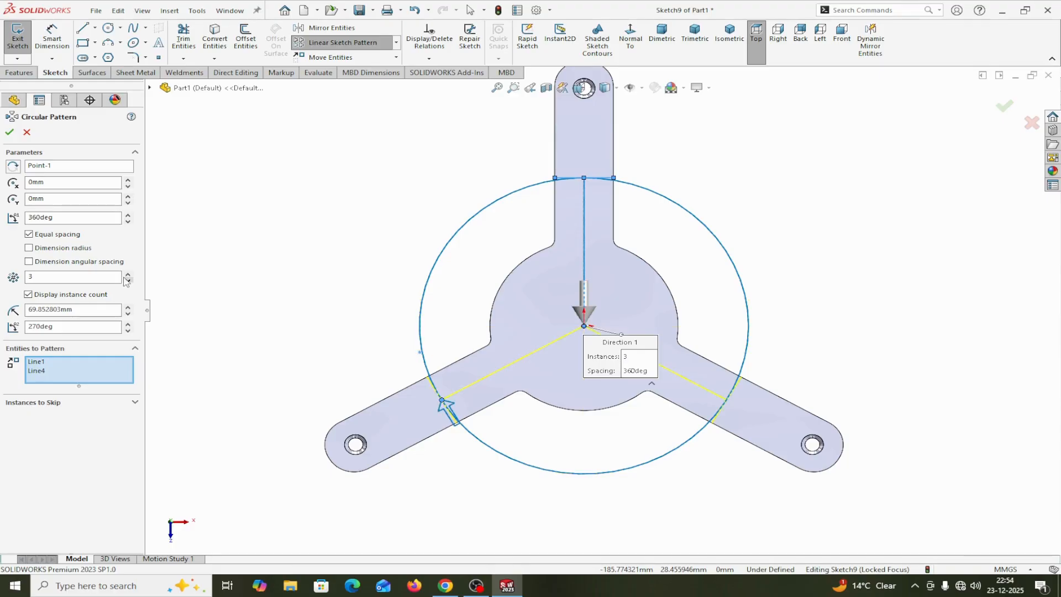
pyautogui.click(9, 132)
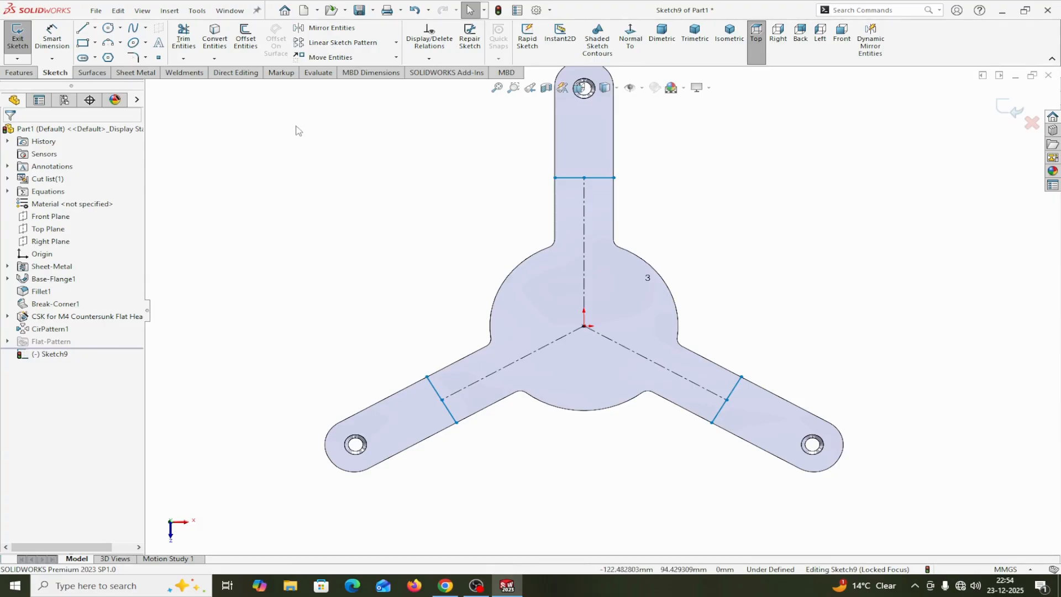
# Dimension the vertical centerline between the origin and the cross line to 30 mm
pyautogui.click(52, 34)
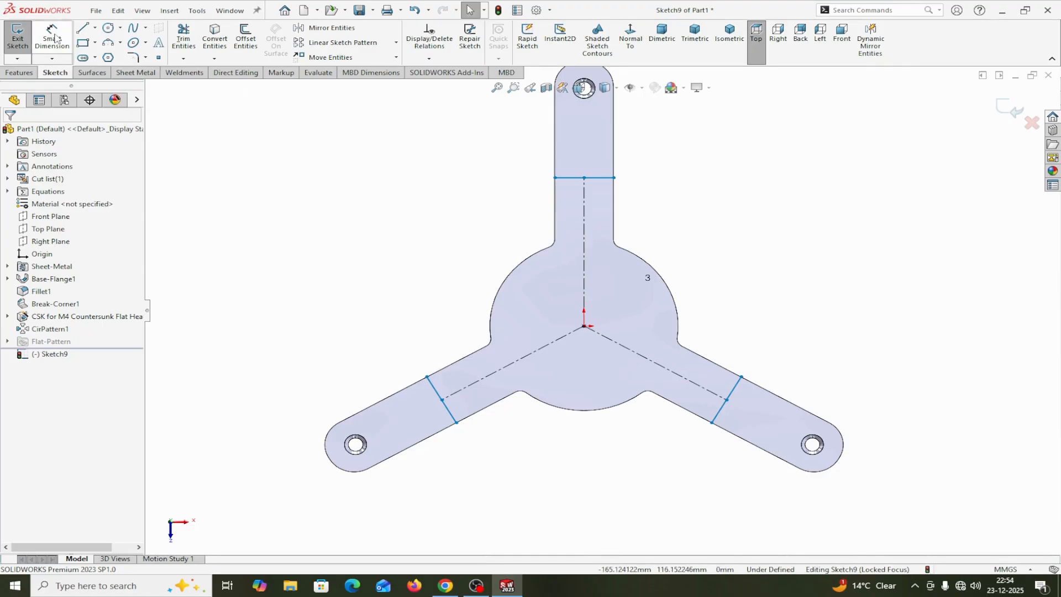
pyautogui.click(588, 249)
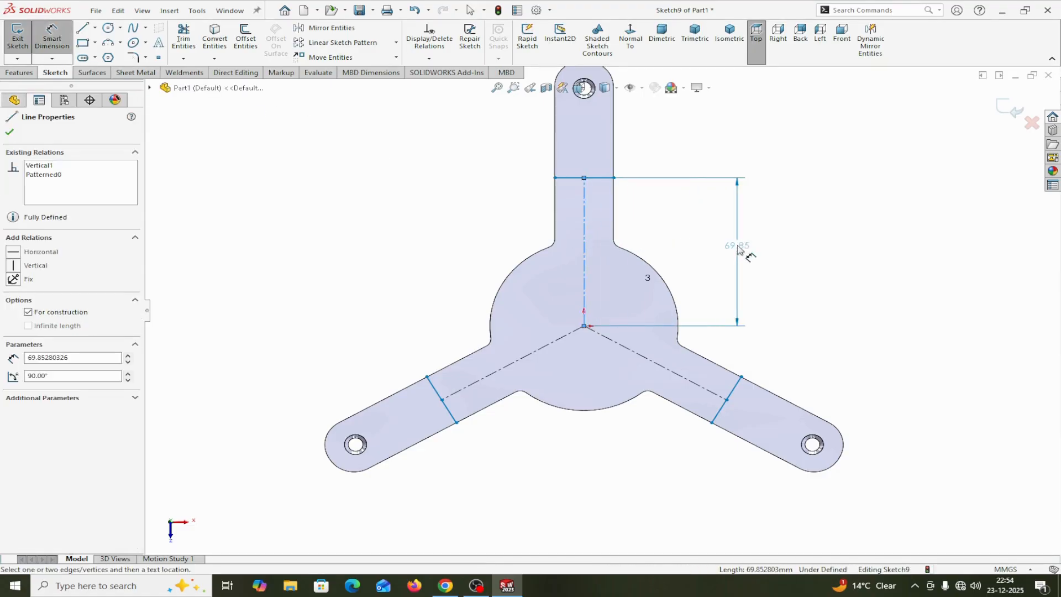
pyautogui.click(738, 255)
pyautogui.write('30')
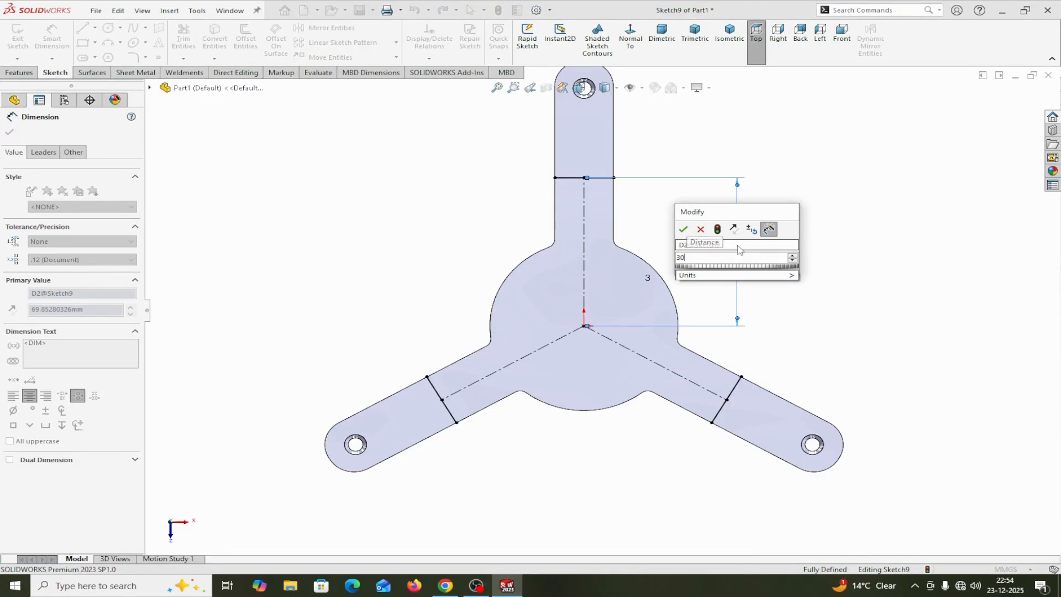
pyautogui.click(684, 230)
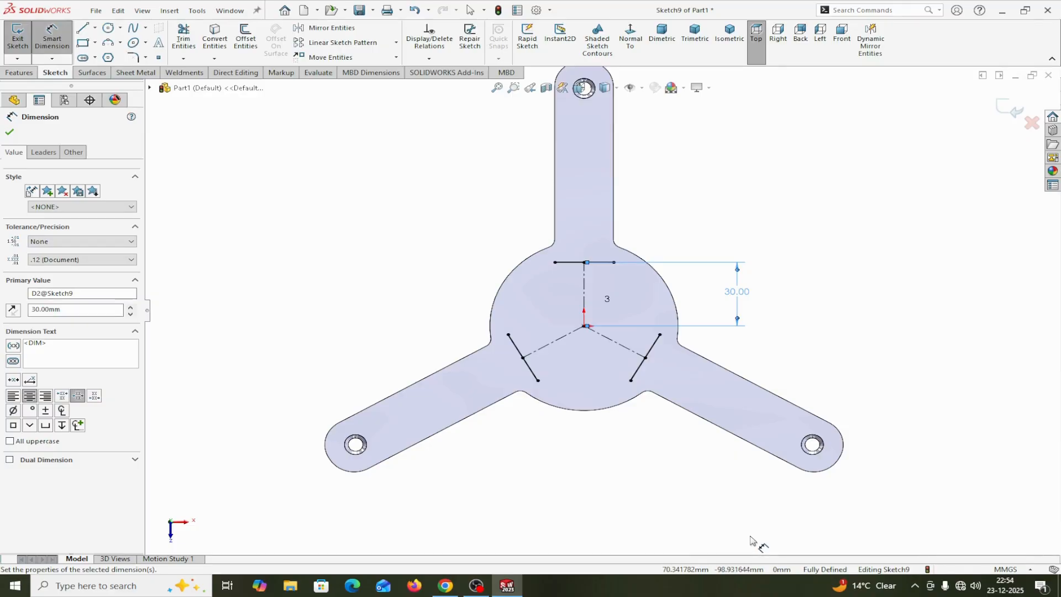
# Set the vertical centerline's length dimension to 60 mm and finish dimensioning
pyautogui.doubleClick(738, 292)
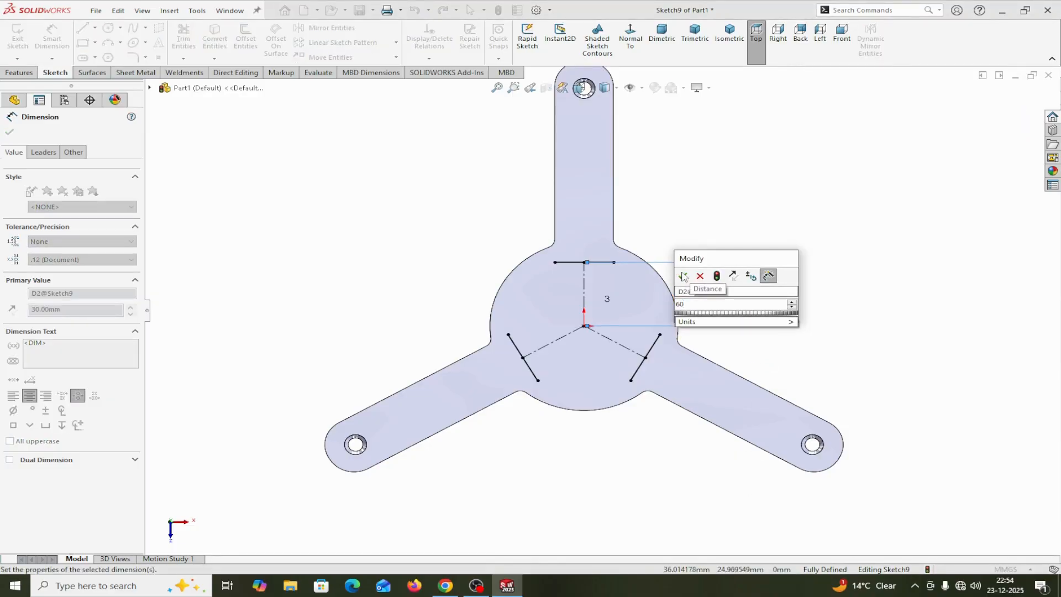
pyautogui.click(684, 276)
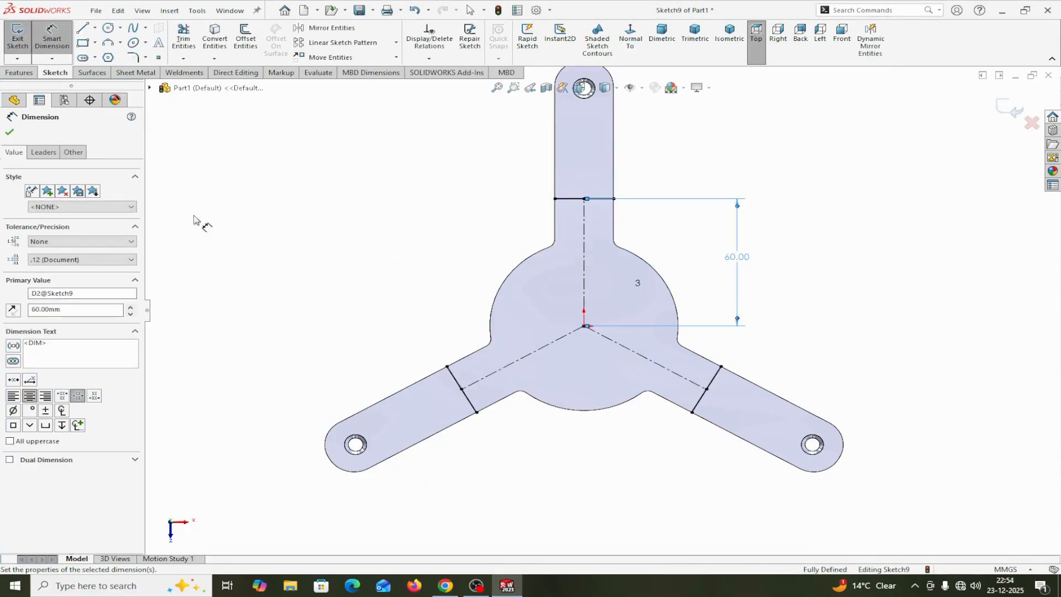
pyautogui.click(10, 132)
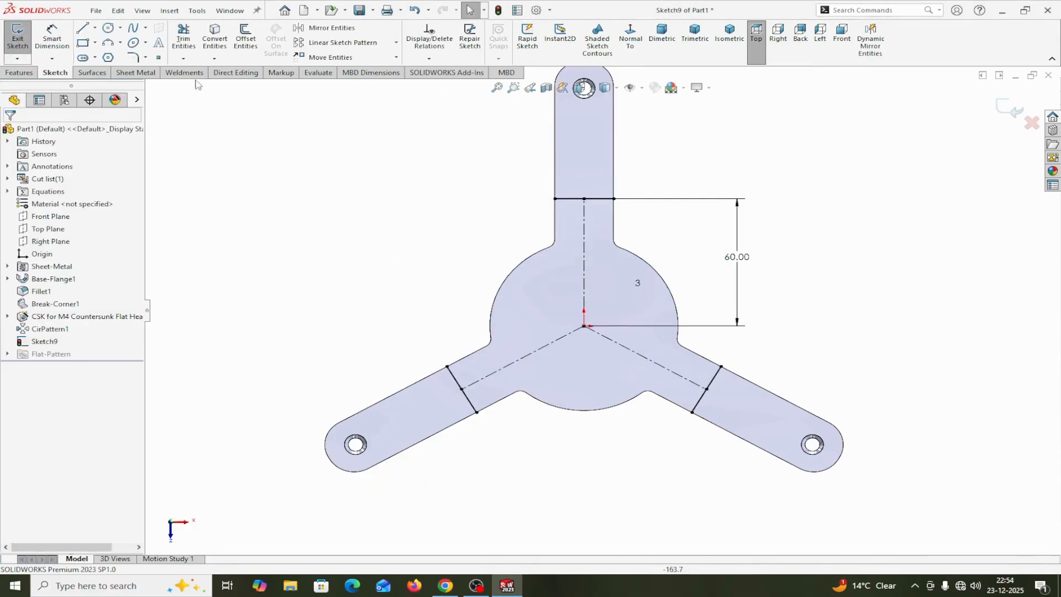
# Start a Sketched Bend along the three cross lines, using the central disc area as the fixed face
pyautogui.click(134, 74)
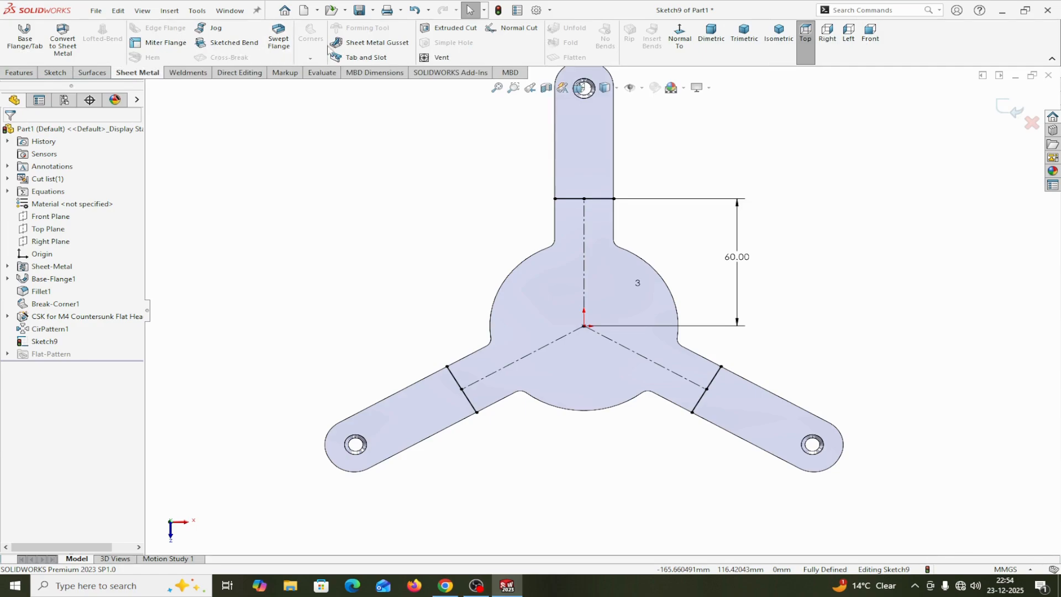
pyautogui.click(240, 46)
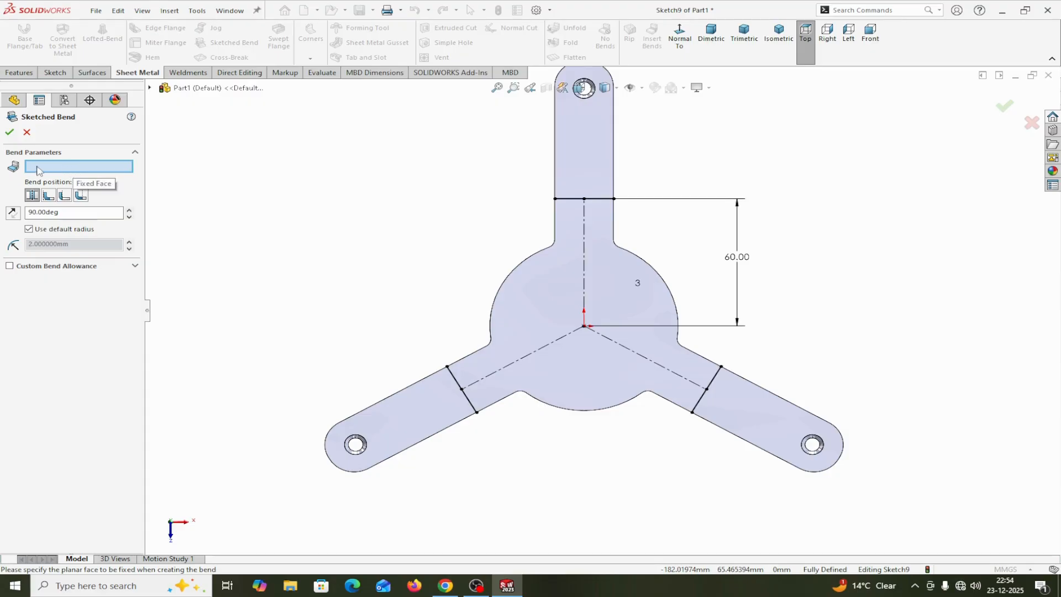
pyautogui.click(543, 303)
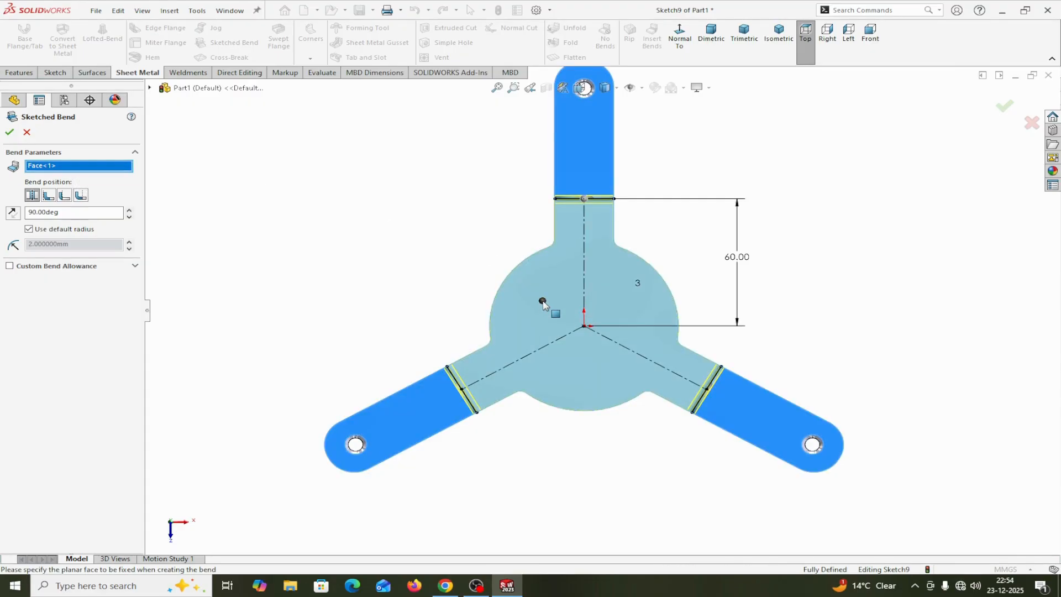
pyautogui.moveTo(855, 310); pyautogui.dragTo(841, 233, button='middle')
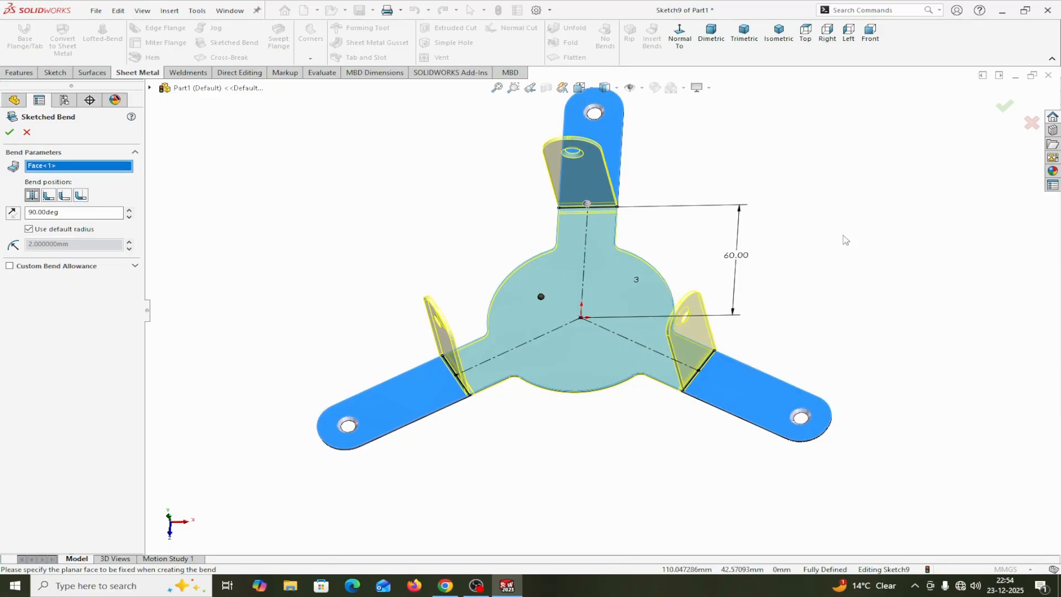
# Set the sketched bend's position to Material Inside and its angle to 40 degrees
pyautogui.click(48, 196)
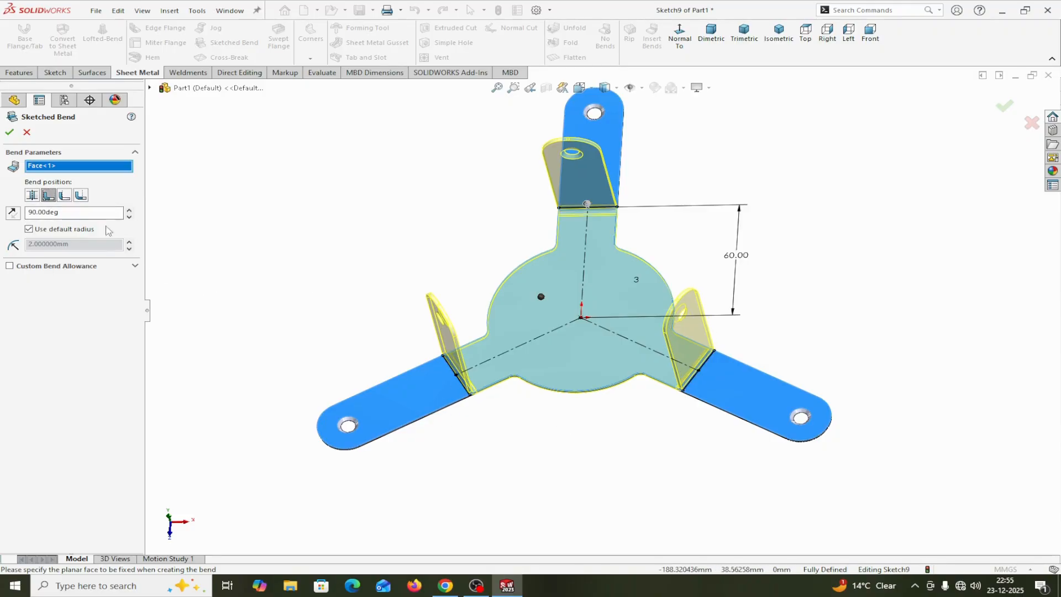
pyautogui.click(64, 195)
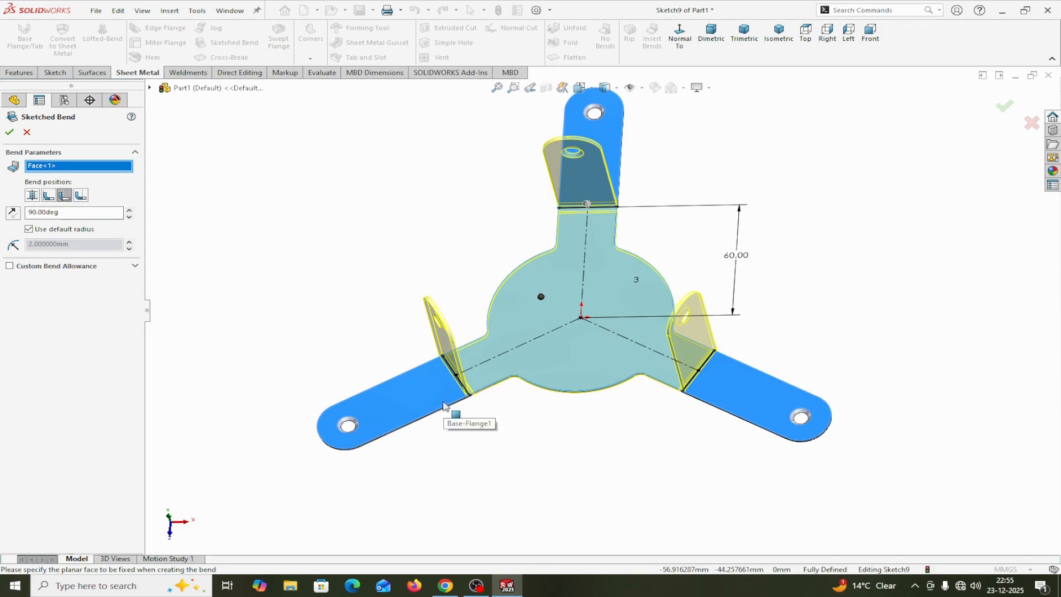
pyautogui.click(81, 197)
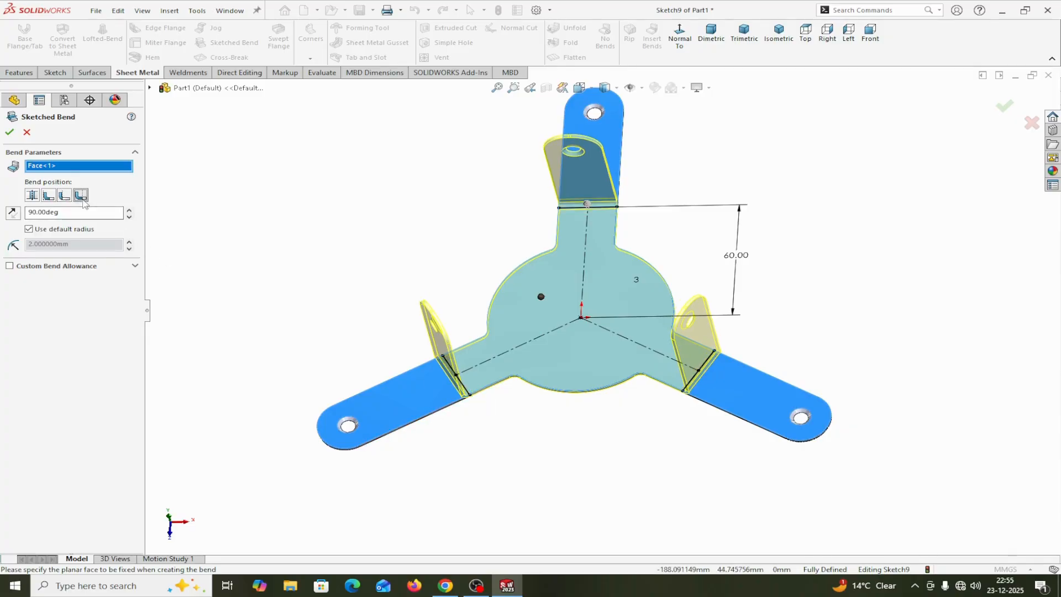
pyautogui.click(49, 197)
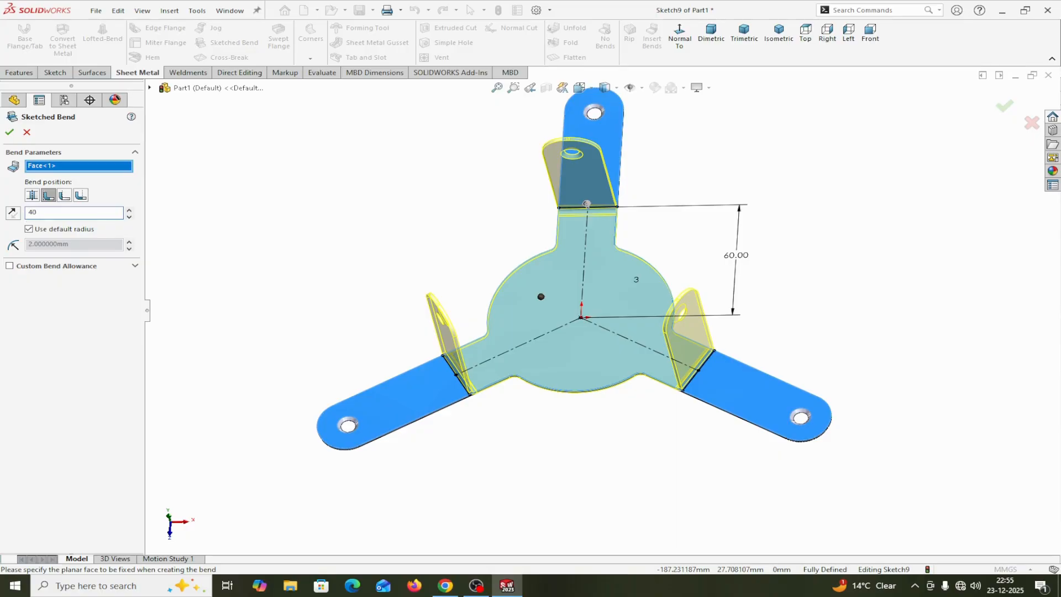
pyautogui.click(299, 249)
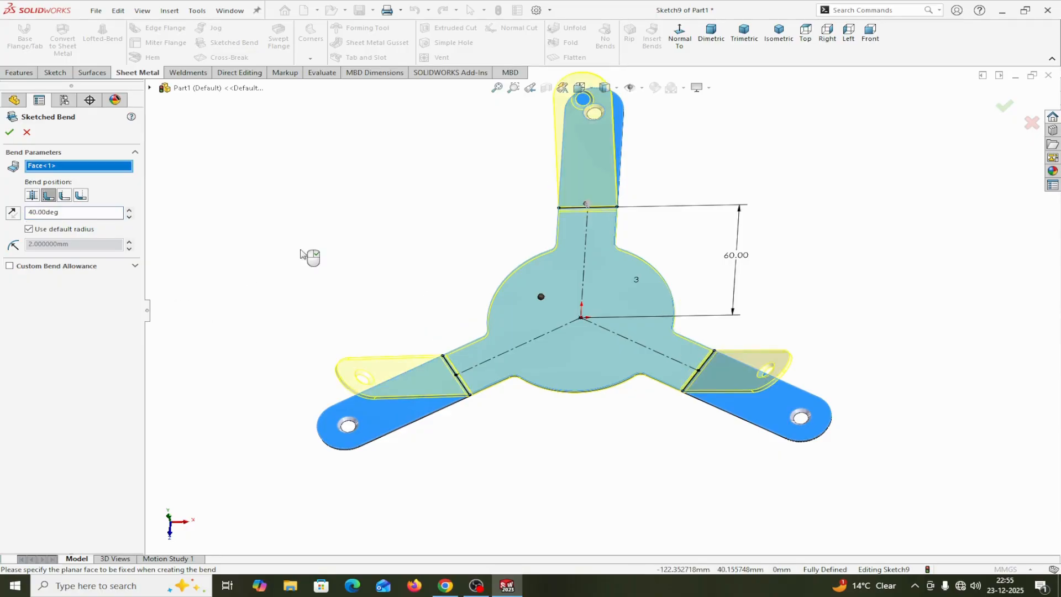
pyautogui.moveTo(450, 486); pyautogui.dragTo(322, 420, button='middle')
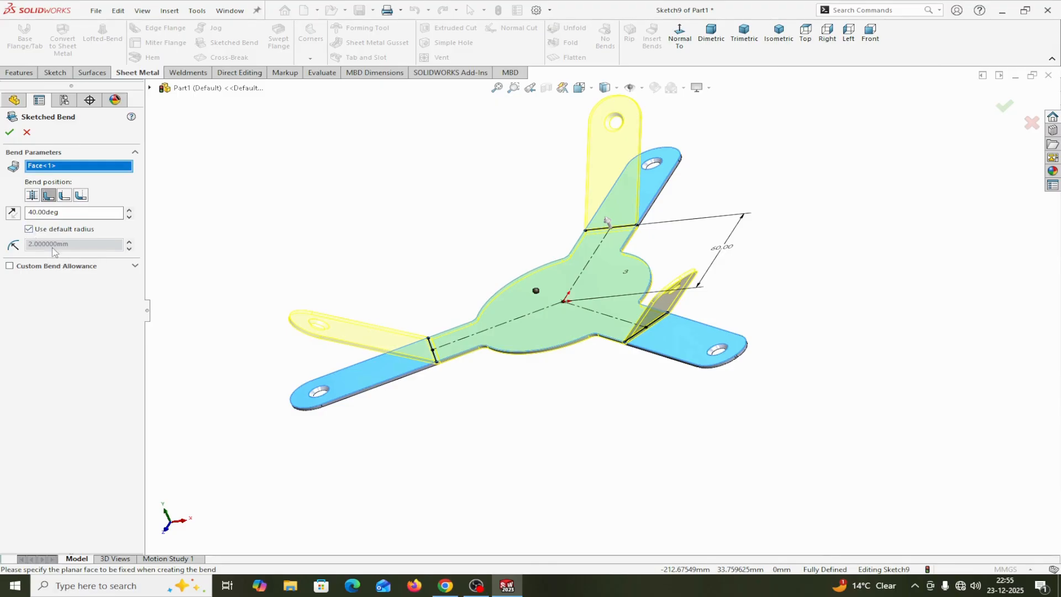
# Keep the default bend radius, reverse the bend direction so the three arms fold downward, and complete the Sketched Bend
pyautogui.click(29, 229)
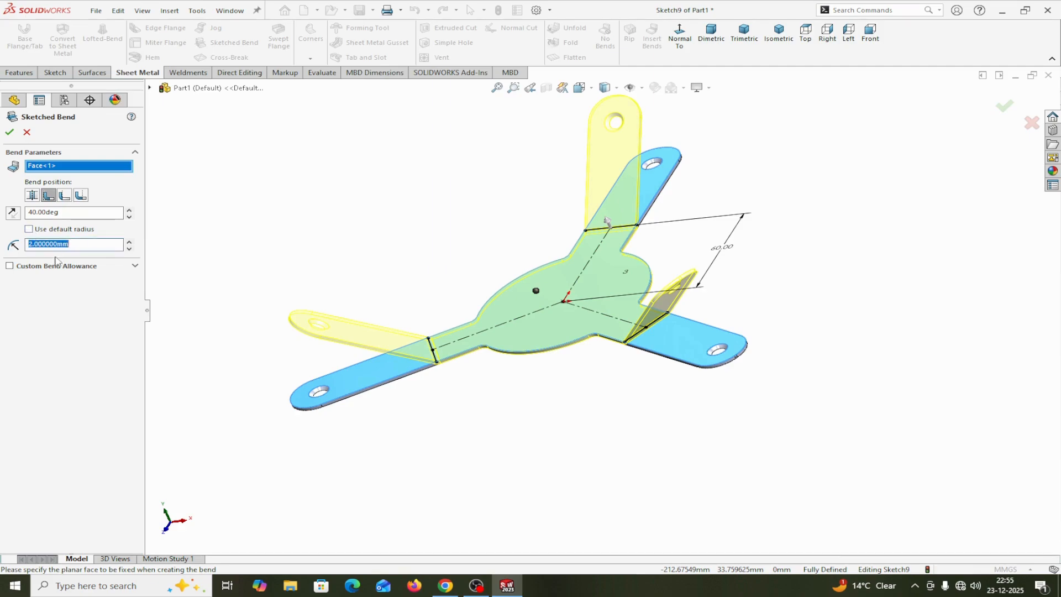
pyautogui.click(30, 231)
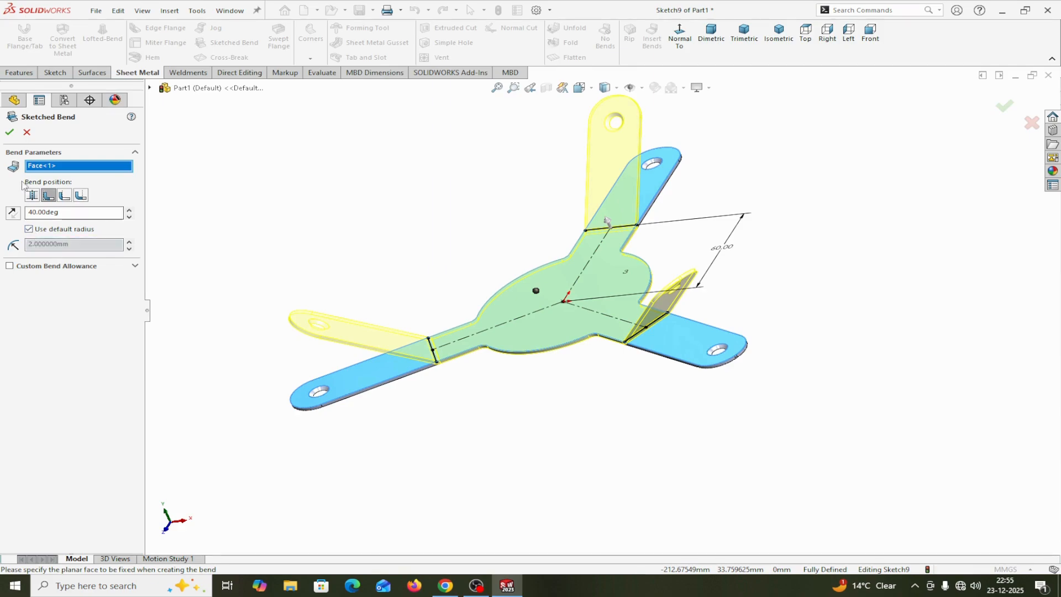
pyautogui.moveTo(349, 396); pyautogui.dragTo(379, 352, button='middle')
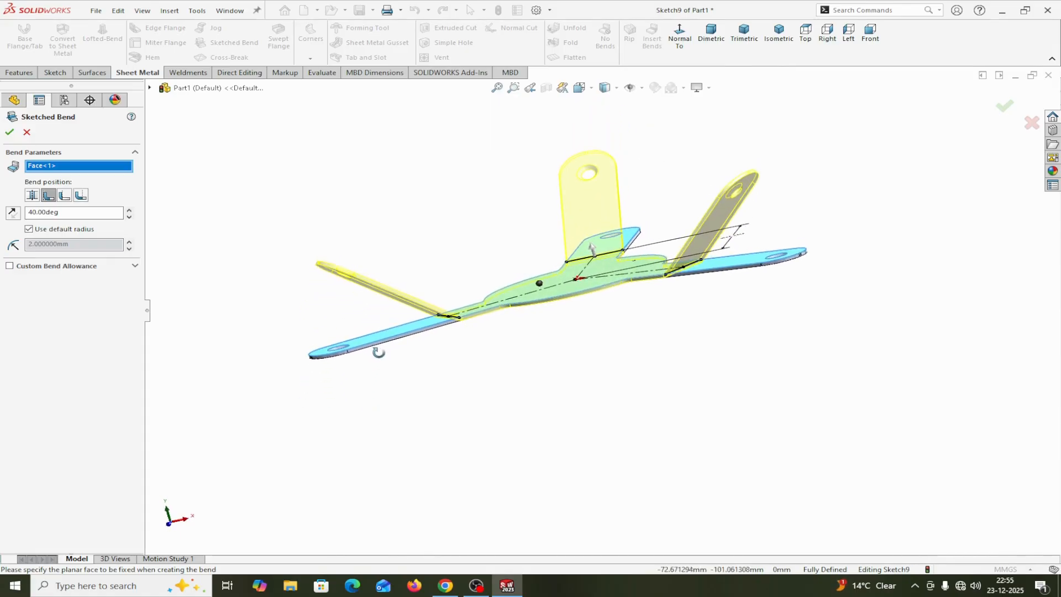
pyautogui.click(12, 212)
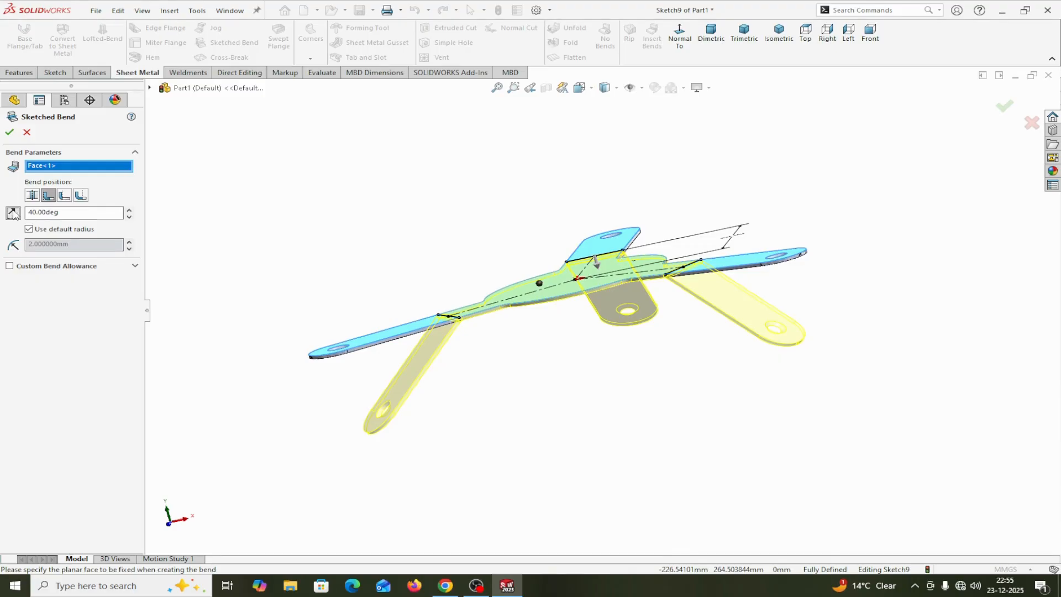
pyautogui.click(9, 133)
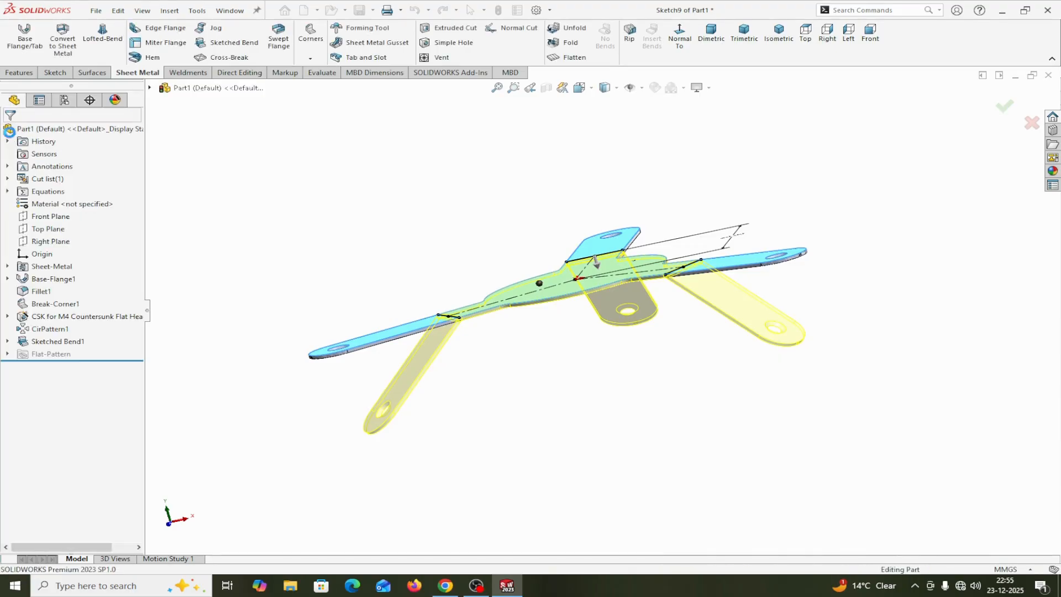
pyautogui.moveTo(504, 406); pyautogui.dragTo(569, 433, button='middle')
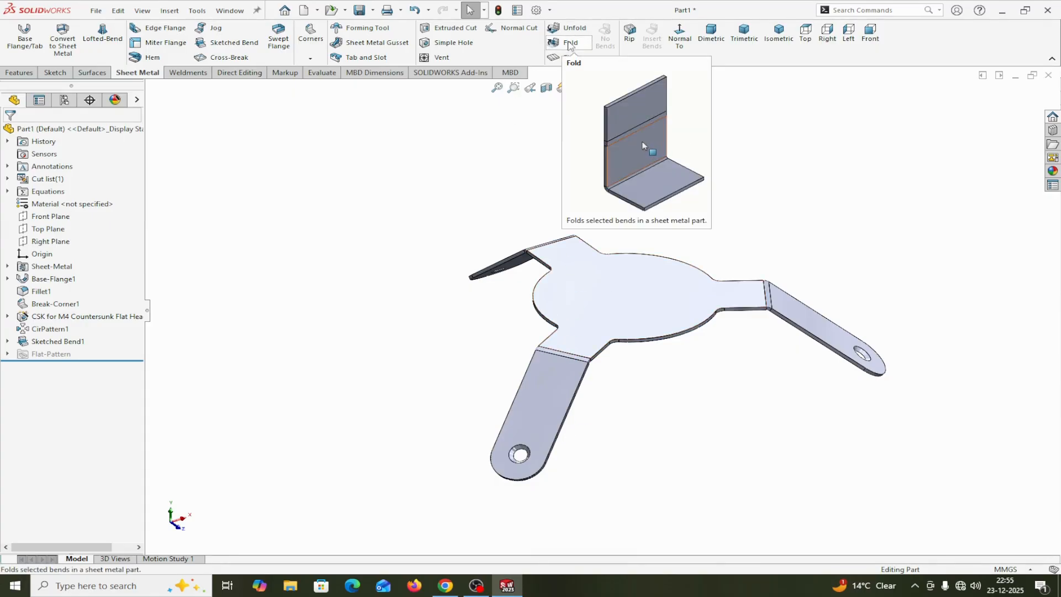
pyautogui.click(569, 44)
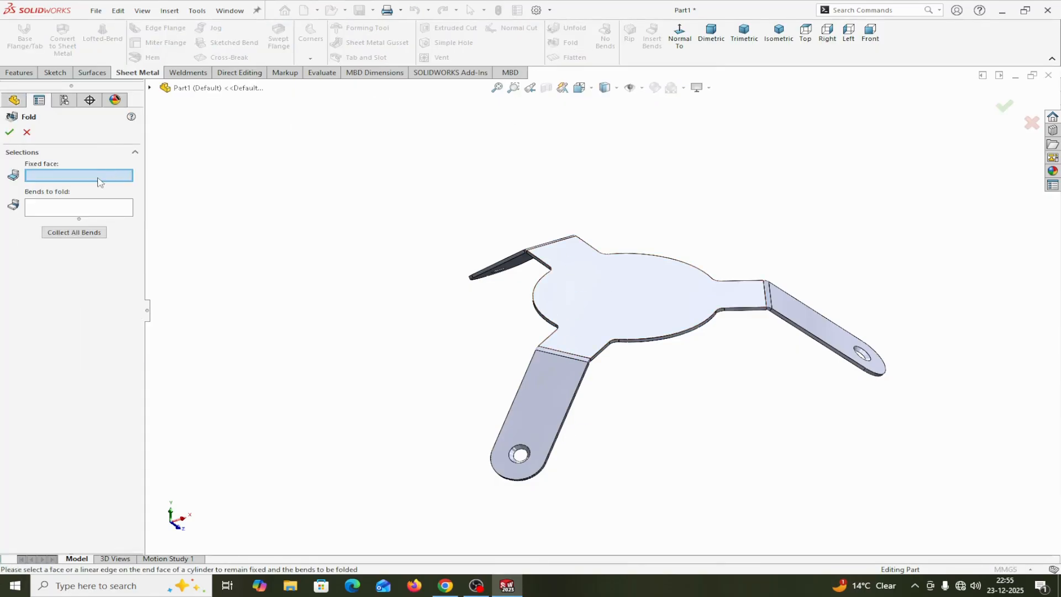
pyautogui.click(643, 294)
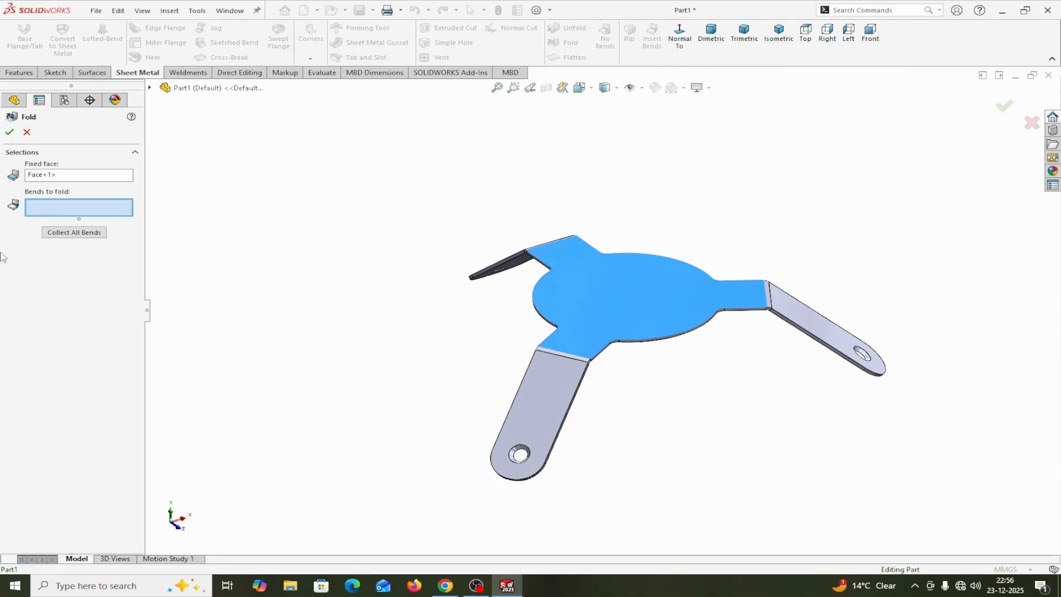
pyautogui.click(82, 236)
pyautogui.click(26, 133)
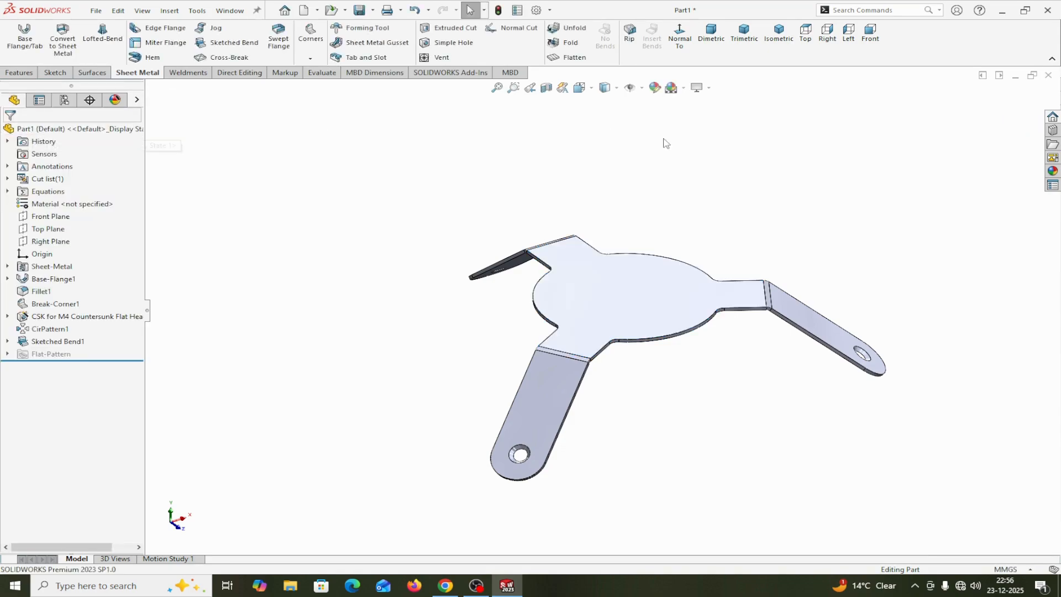
# Unfold all three arm bends, using the central disc's upper face as the fixed face
pyautogui.click(569, 31)
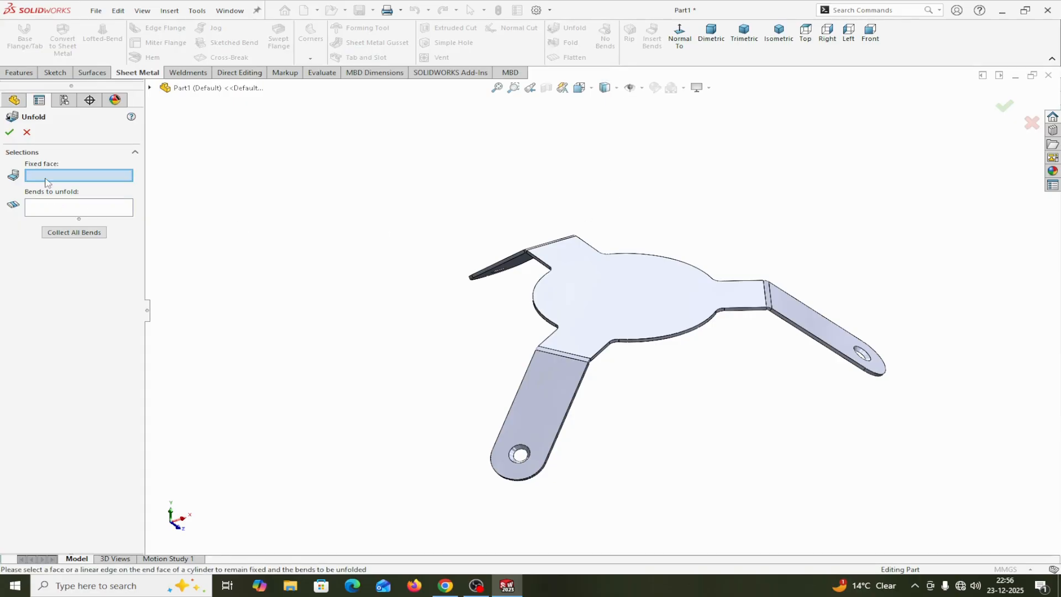
pyautogui.click(589, 282)
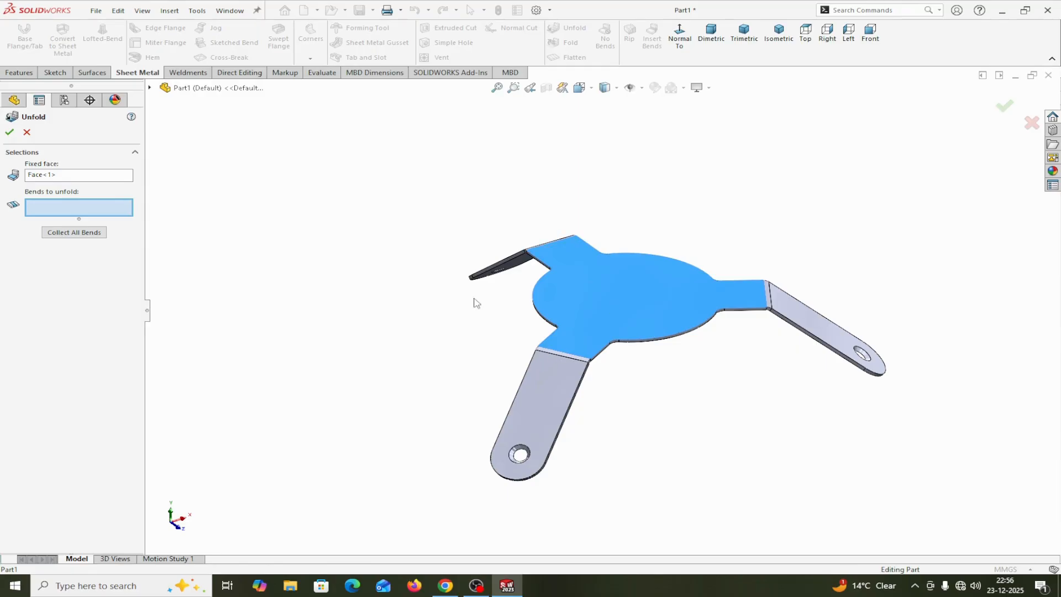
pyautogui.click(76, 238)
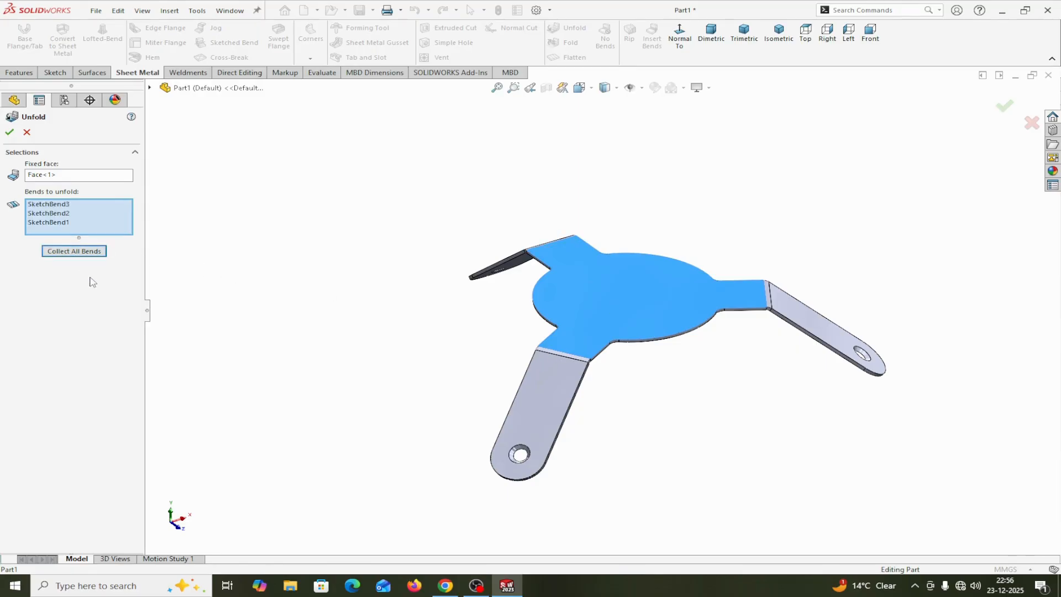
pyautogui.click(9, 133)
pyautogui.moveTo(639, 363); pyautogui.dragTo(610, 415, button='middle')
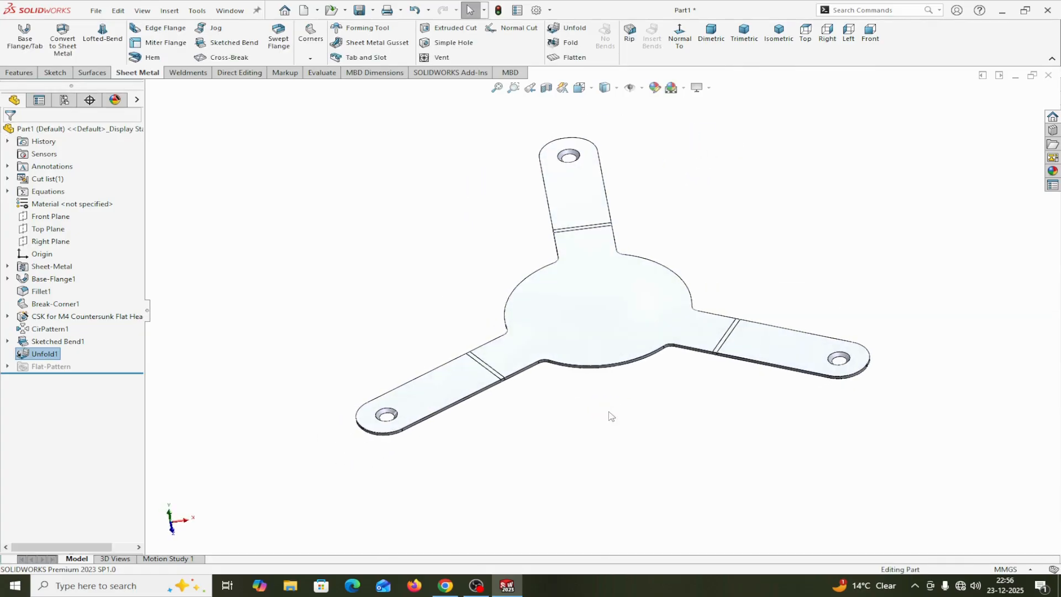
# Start a sketch on the disc's upper face and draw a 25 mm horizontal line across the vertical arm, between its bend and hole
pyautogui.click(596, 326)
pyautogui.click(651, 296)
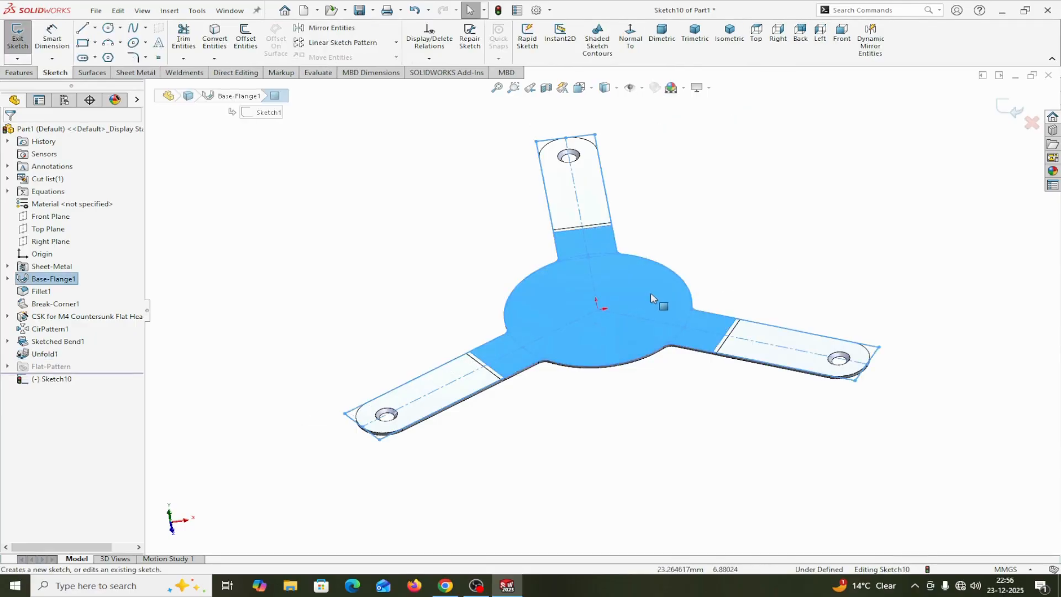
pyautogui.click(631, 39)
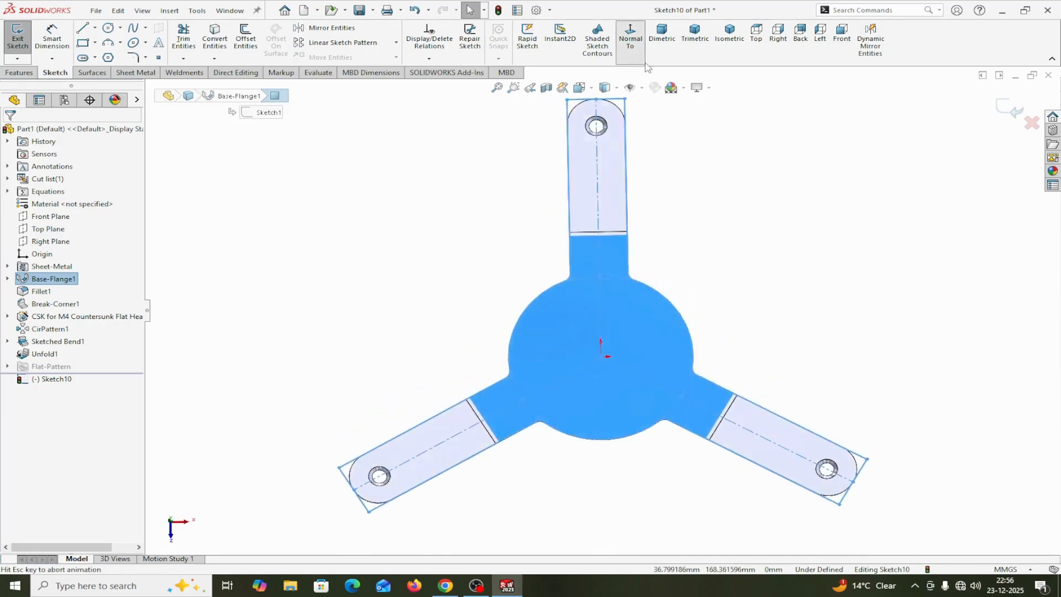
pyautogui.click(83, 28)
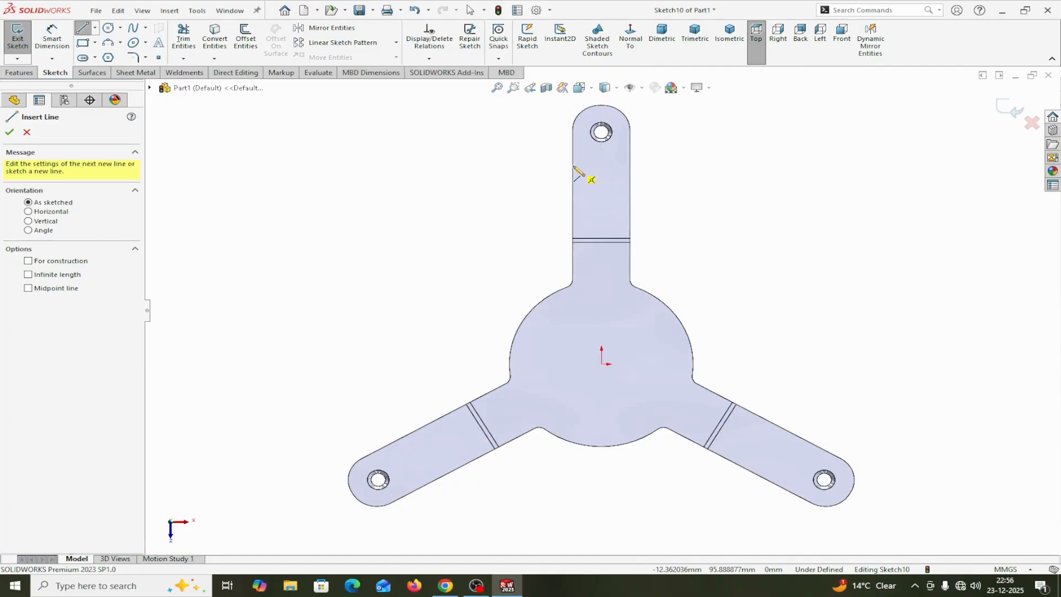
pyautogui.click(574, 165)
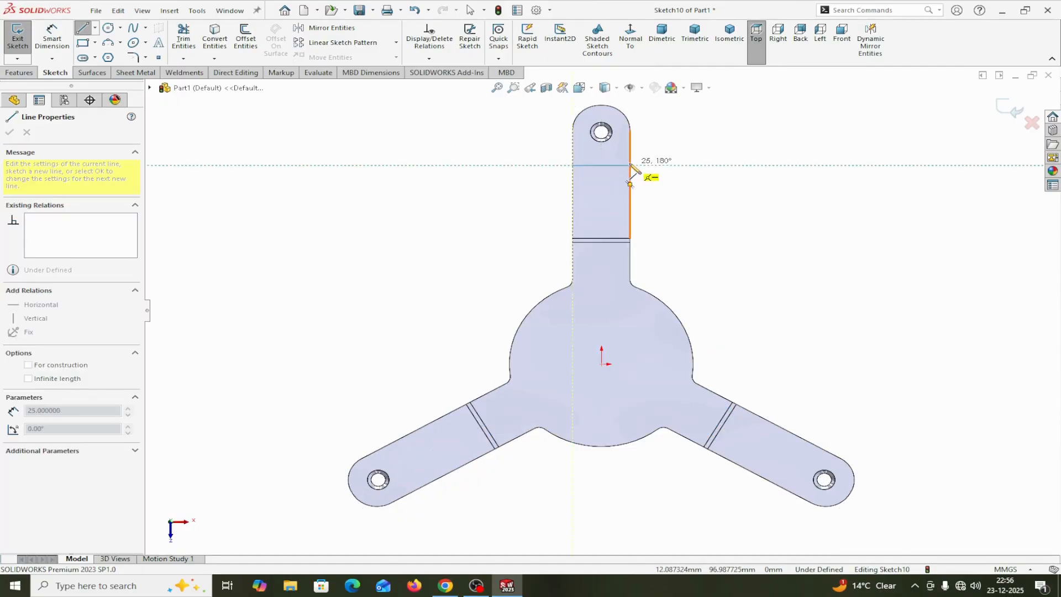
pyautogui.click(630, 165)
pyautogui.rightClick(630, 165)
pyautogui.click(650, 173)
pyautogui.click(612, 168)
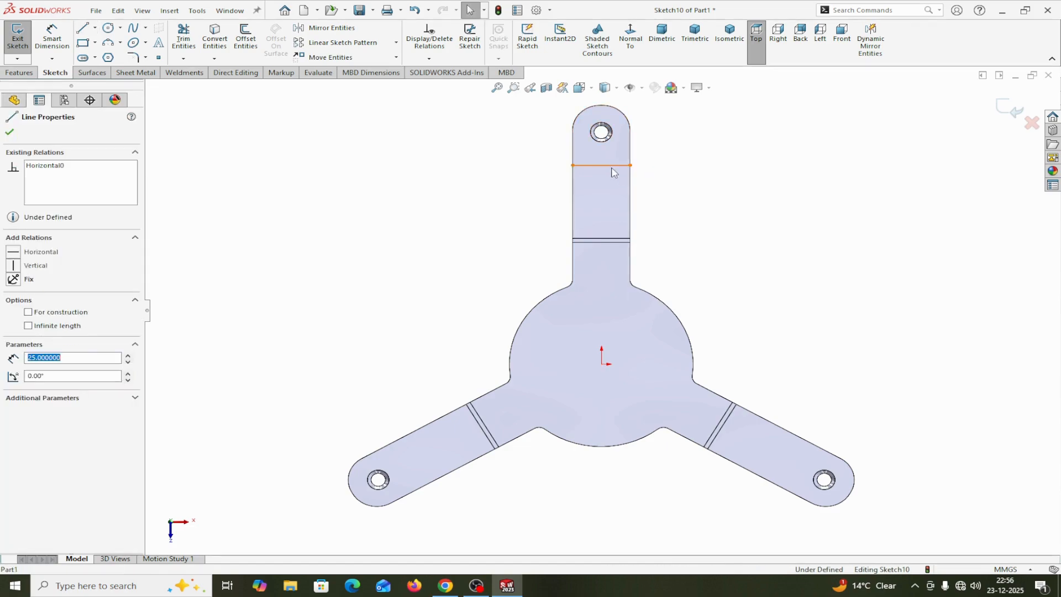
pyautogui.click(9, 132)
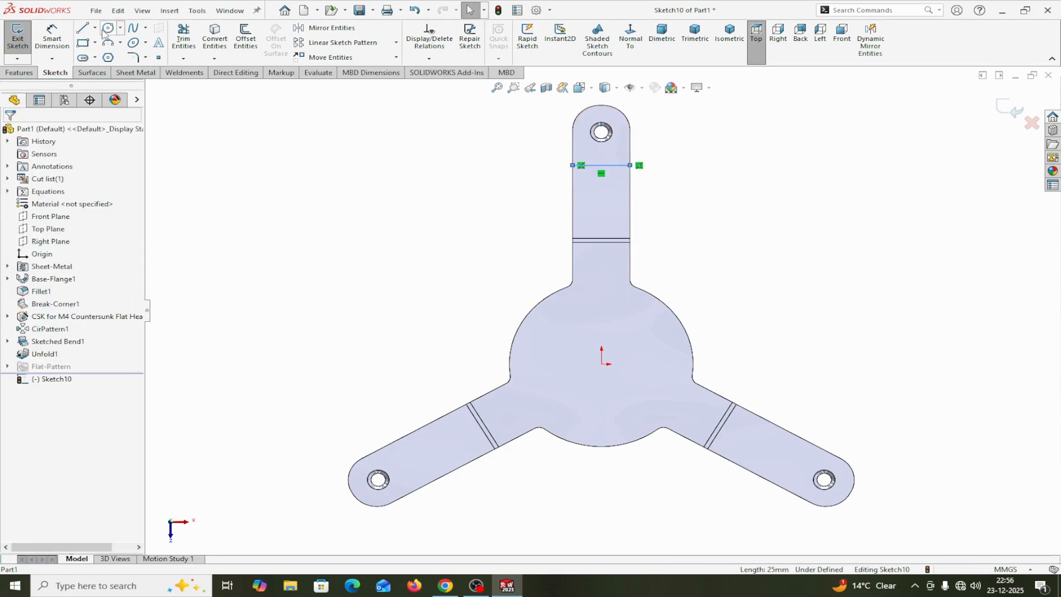
# Draw a vertical centerline from the origin to the midpoint of the new cross line
pyautogui.click(95, 28)
pyautogui.click(110, 52)
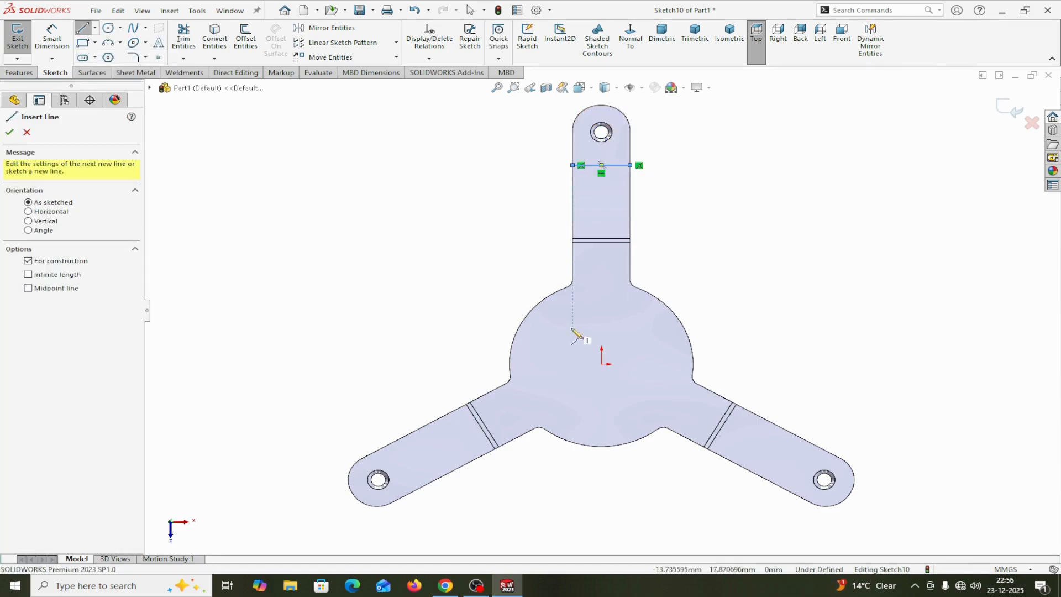
pyautogui.click(602, 364)
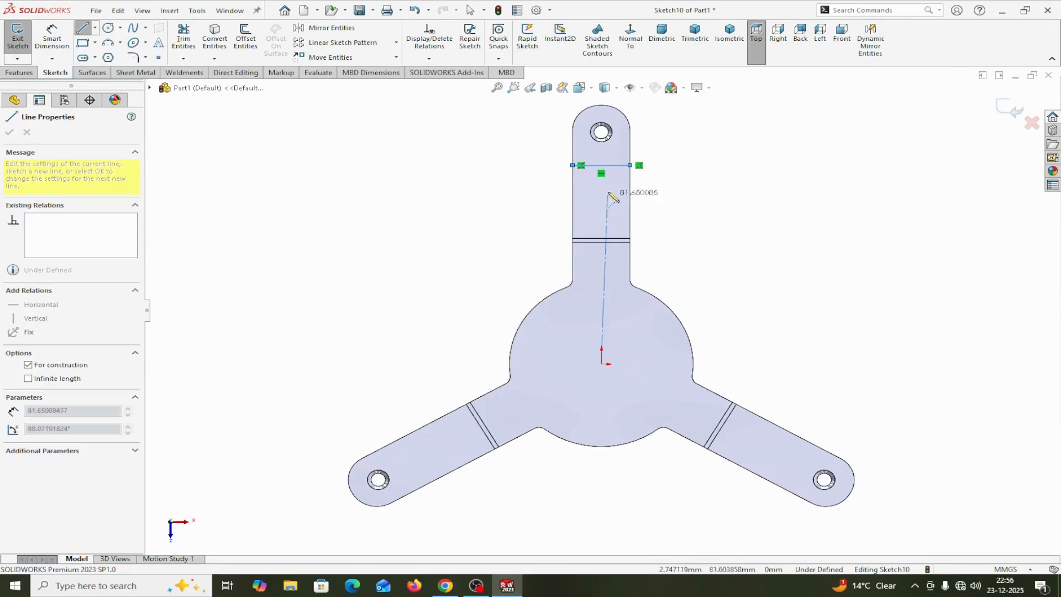
pyautogui.click(602, 165)
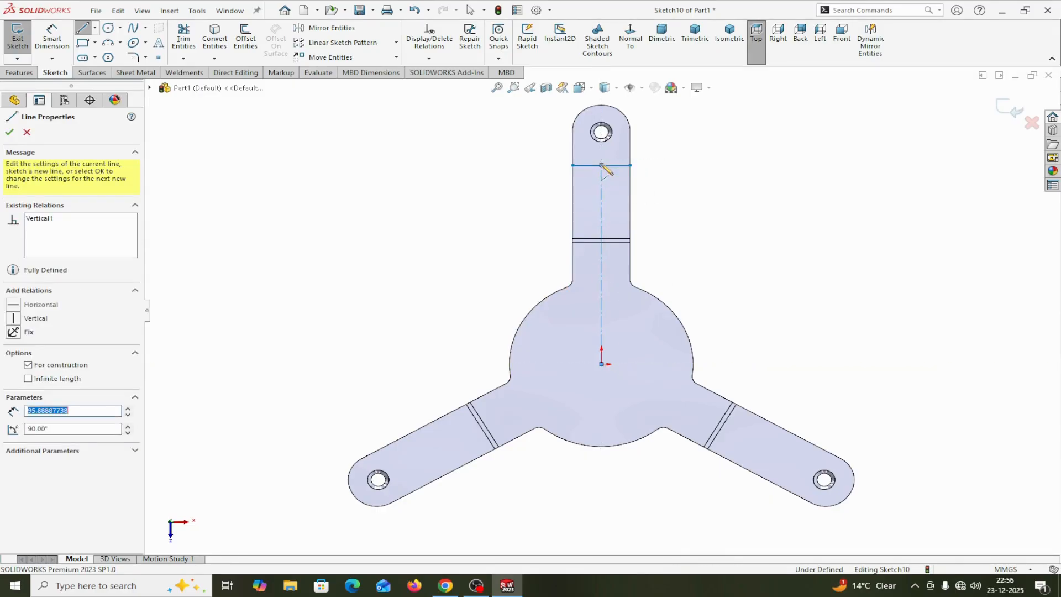
pyautogui.rightClick(604, 167)
pyautogui.click(658, 175)
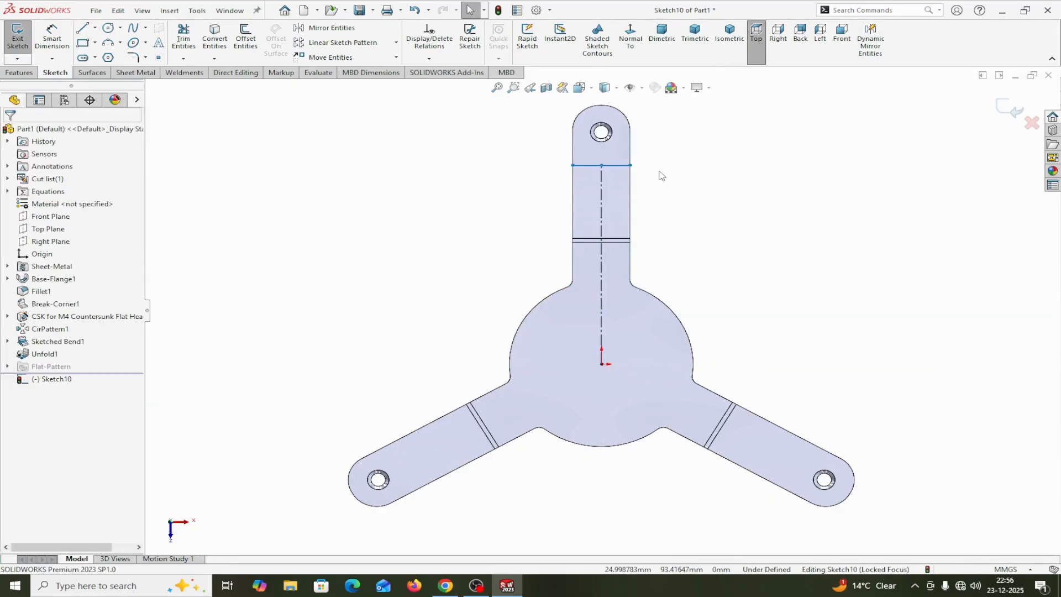
# Dimension the vertical centerline between the origin and the cross line to 100 mm
pyautogui.click(52, 38)
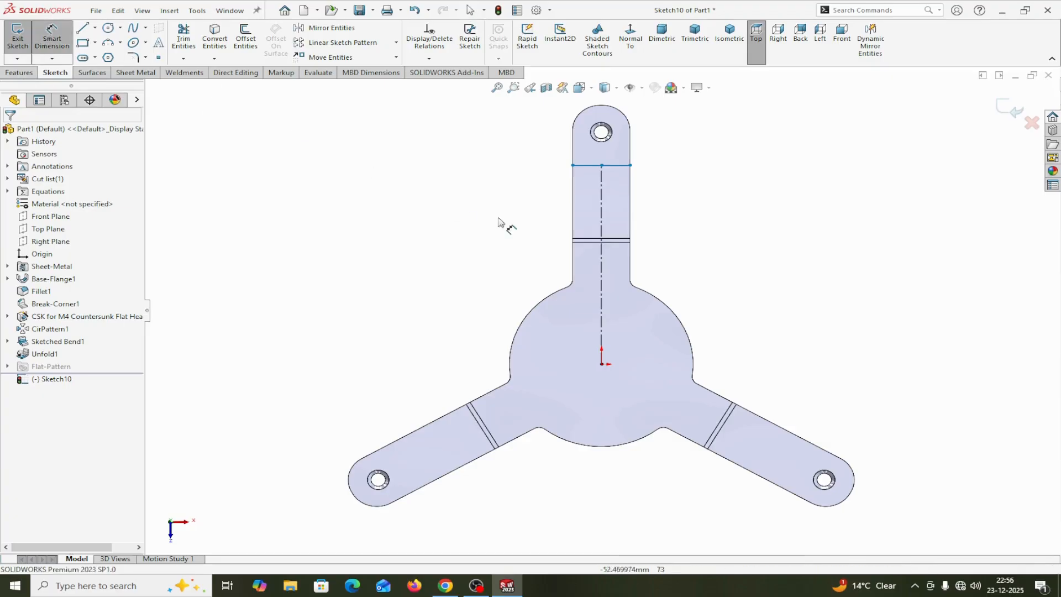
pyautogui.click(602, 229)
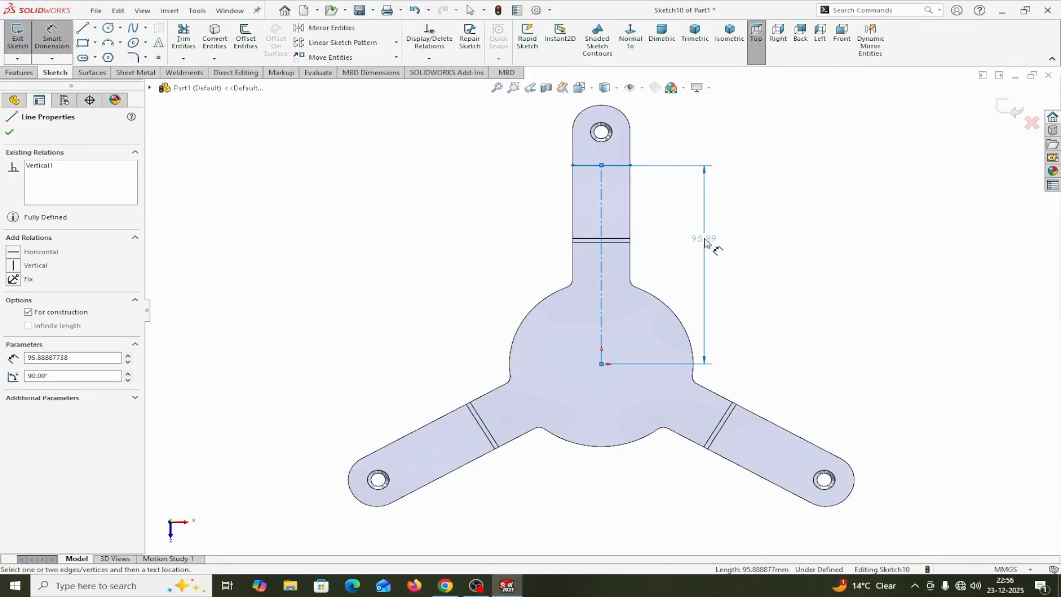
pyautogui.click(705, 242)
pyautogui.write('100')
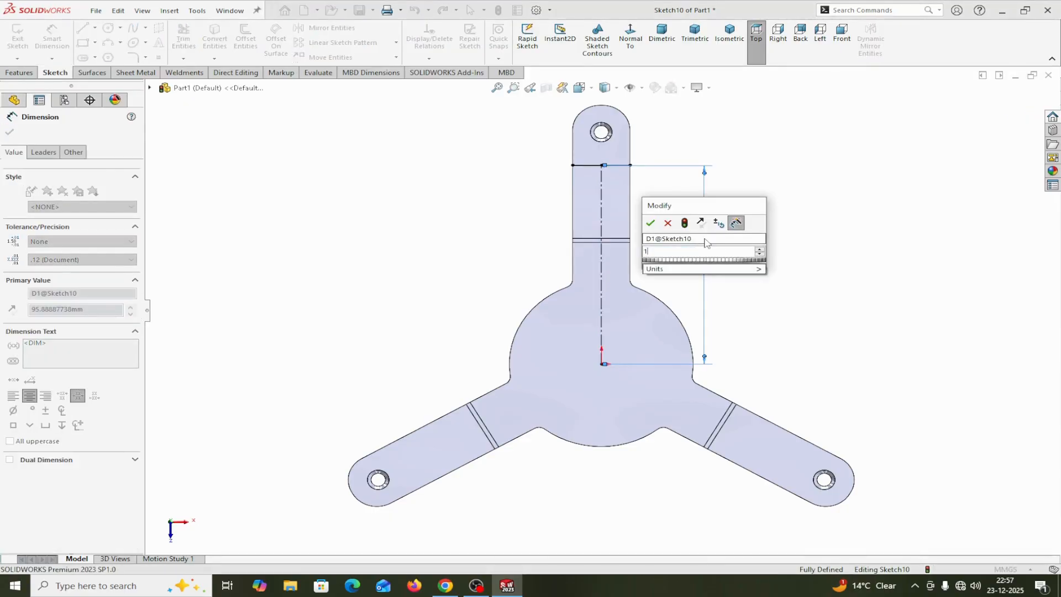
pyautogui.click(650, 223)
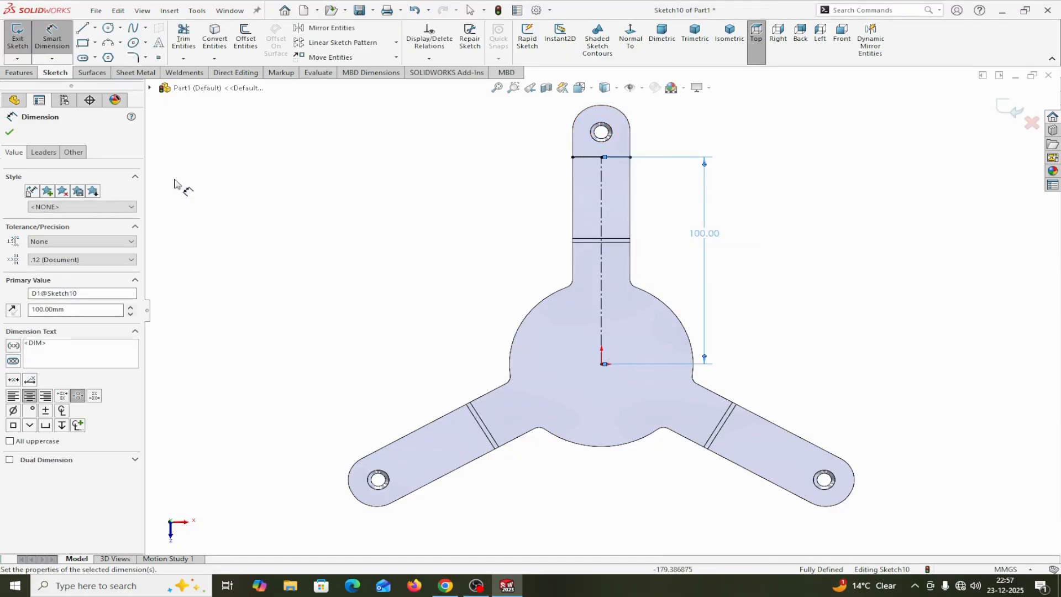
pyautogui.click(10, 133)
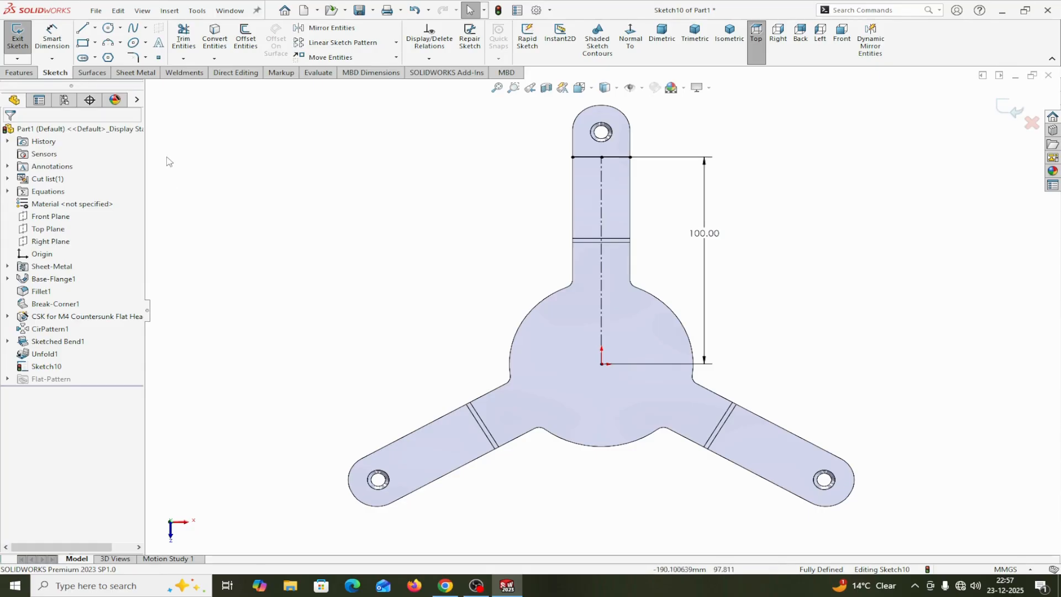
# Circular-pattern the cross line and its vertical centerline about the origin as 3 equally spaced instances over 360 degrees
pyautogui.click(396, 44)
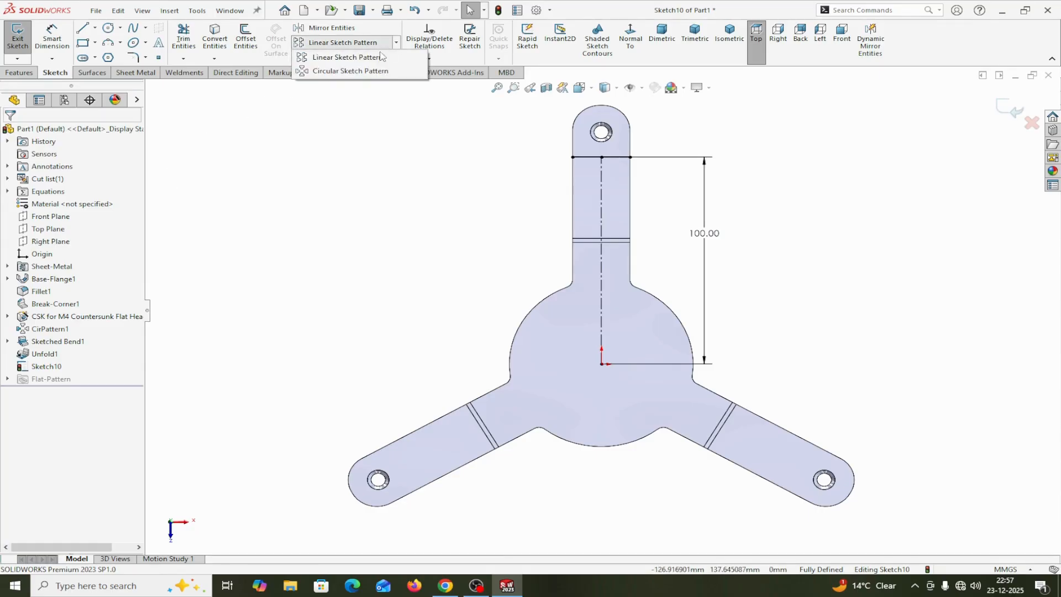
pyautogui.click(353, 69)
pyautogui.click(91, 167)
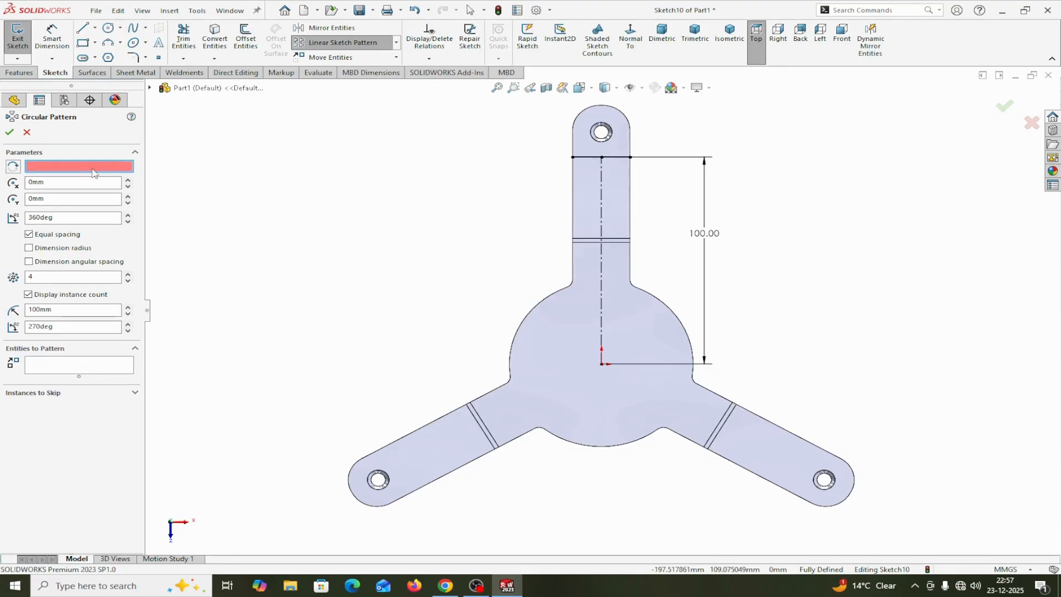
pyautogui.click(602, 364)
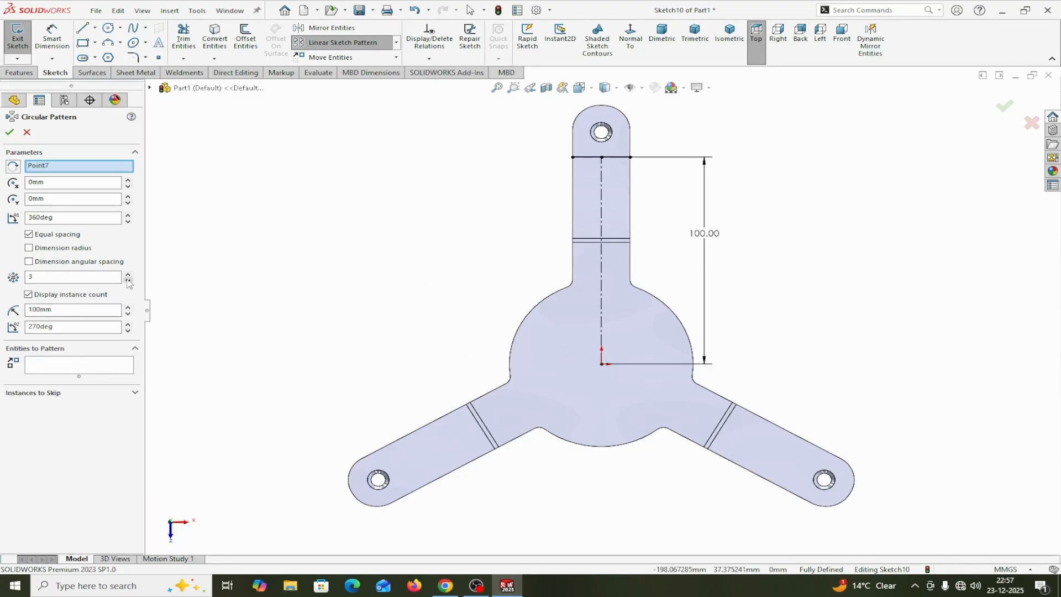
pyautogui.click(62, 366)
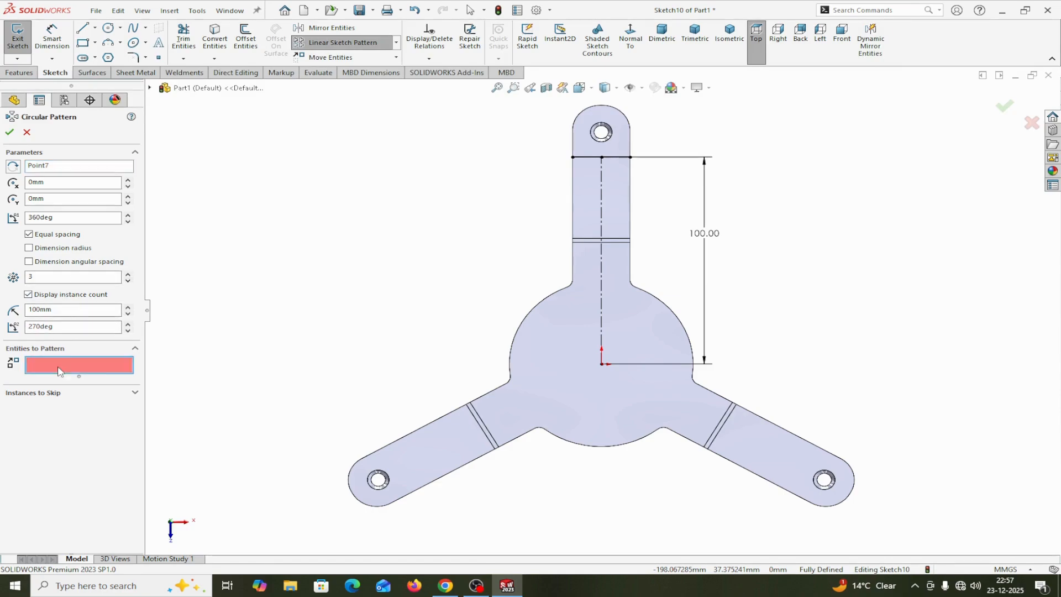
pyautogui.click(591, 158)
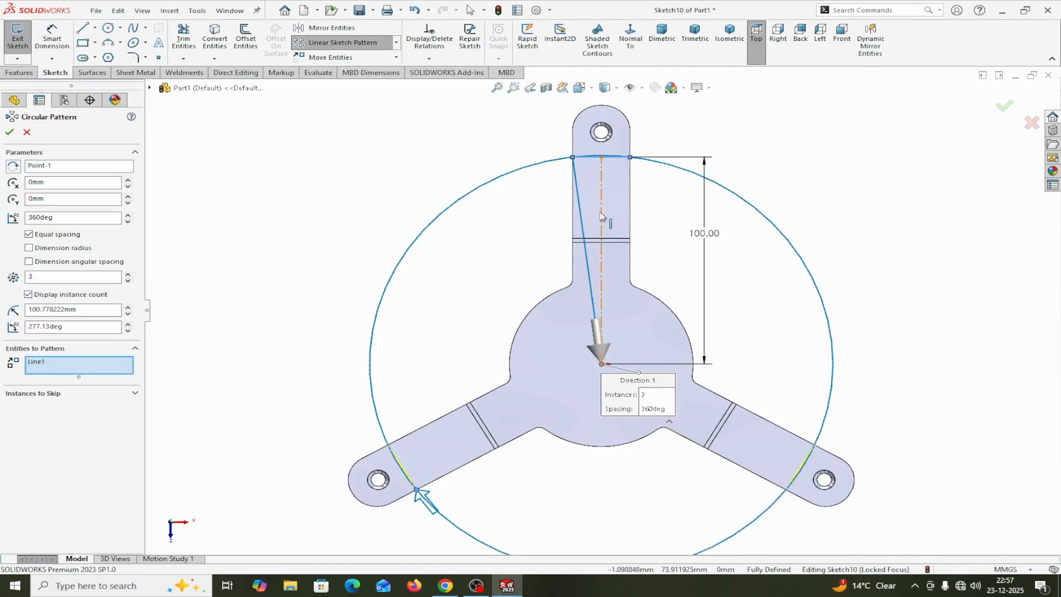
pyautogui.click(10, 132)
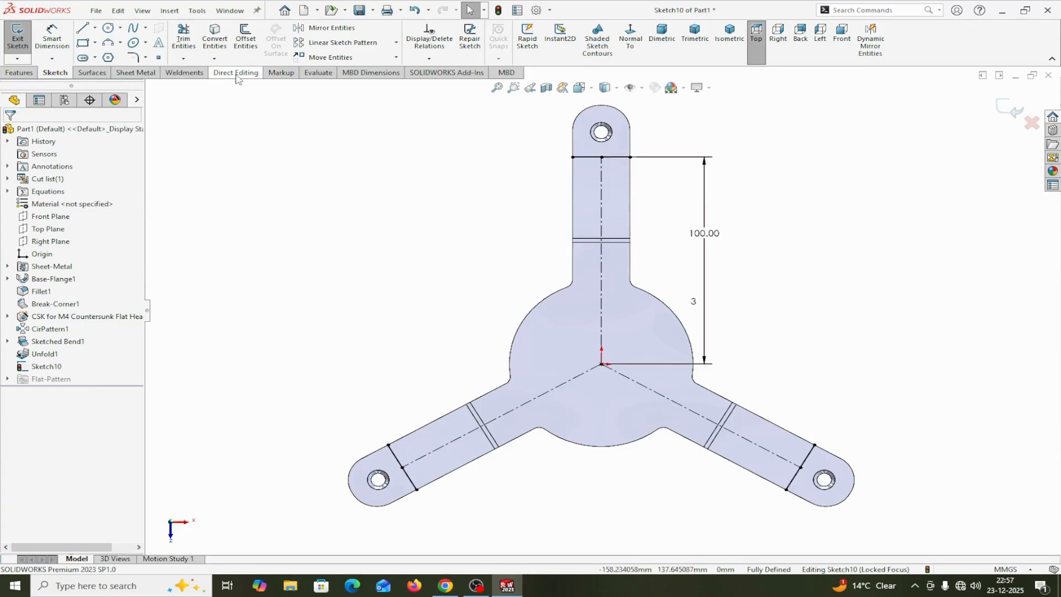
# Create a 40-degree Sketched Bend along the three cross lines, keeping the central disc's upper face fixed and the default radius
pyautogui.click(145, 76)
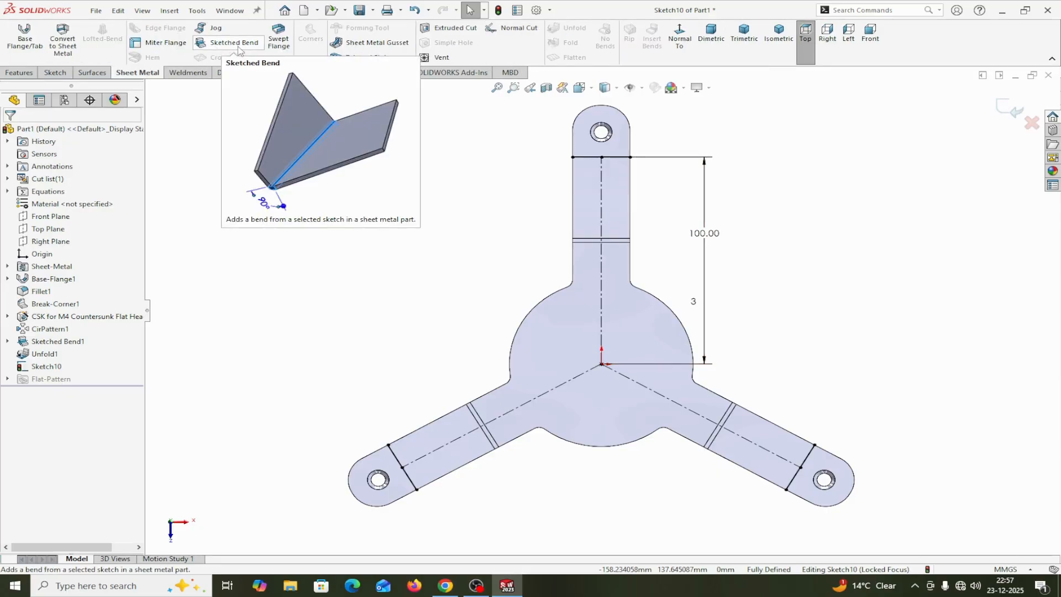
pyautogui.click(235, 43)
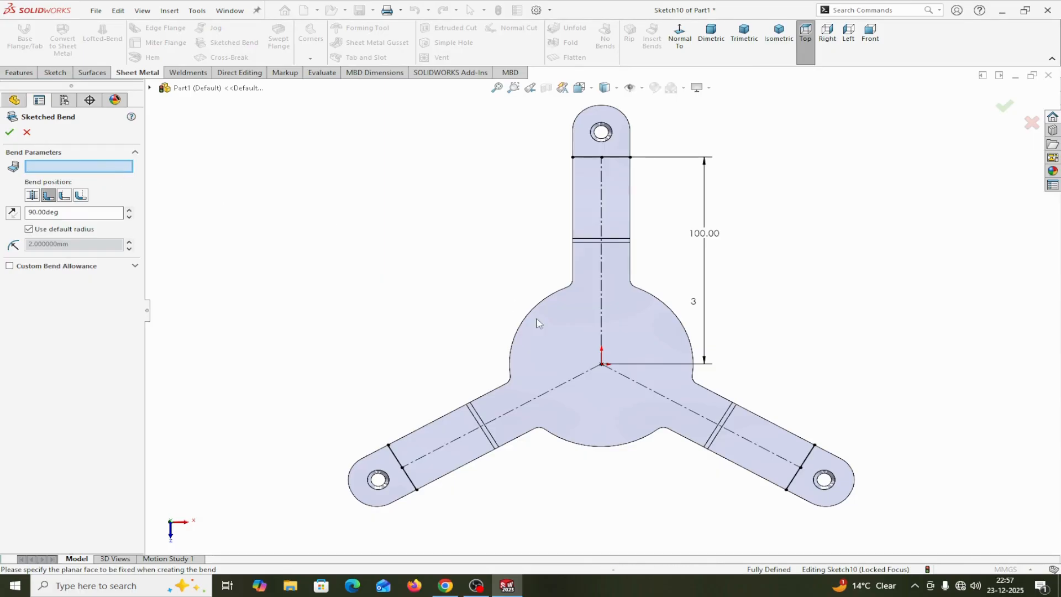
pyautogui.click(556, 327)
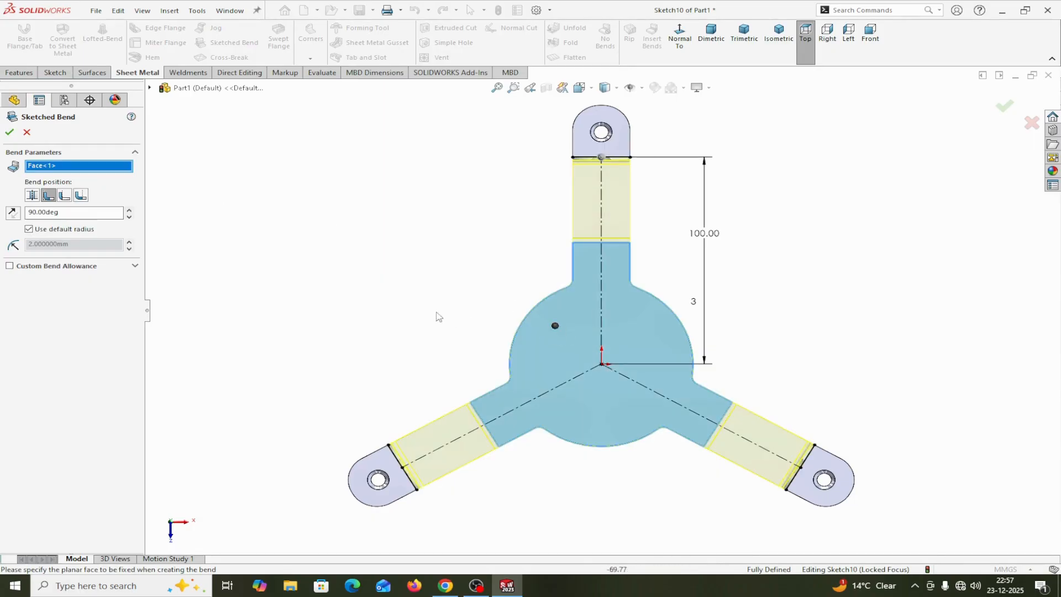
pyautogui.moveTo(439, 316); pyautogui.dragTo(385, 155, button='middle')
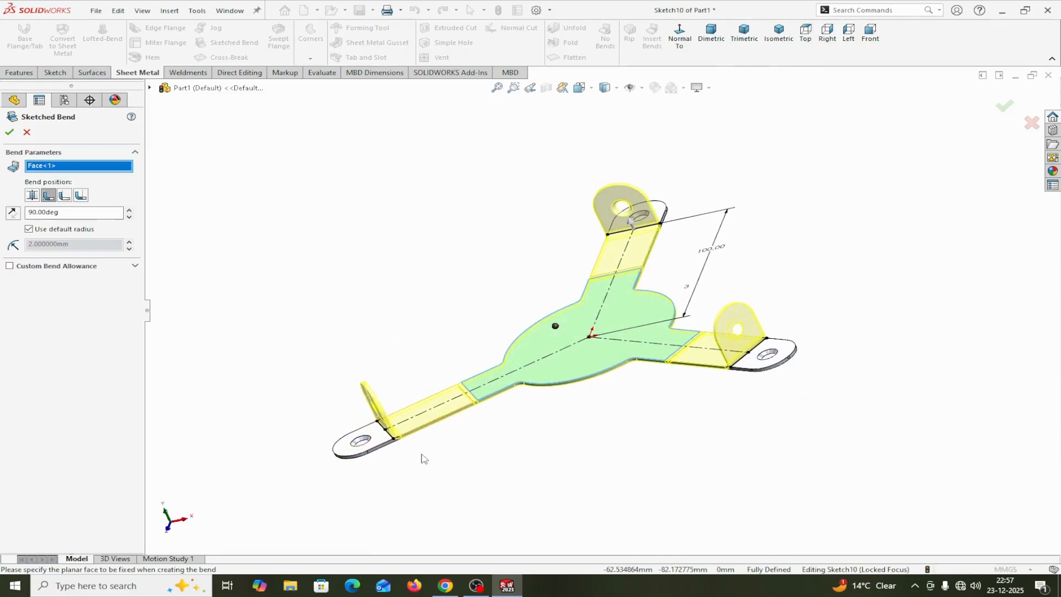
pyautogui.moveTo(426, 445); pyautogui.dragTo(404, 409, button='middle')
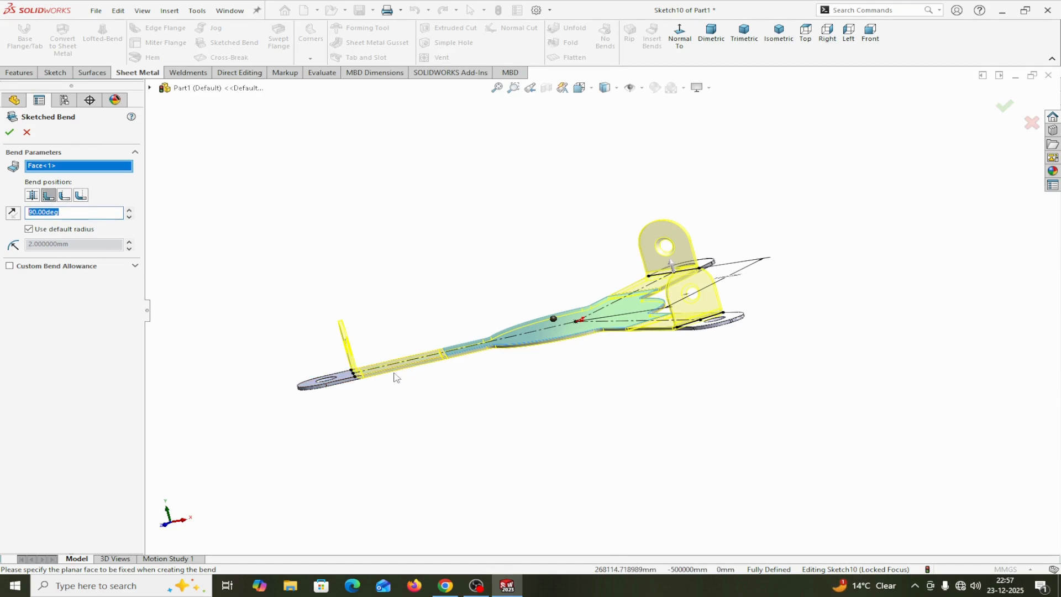
pyautogui.click(55, 213)
pyautogui.write('4')
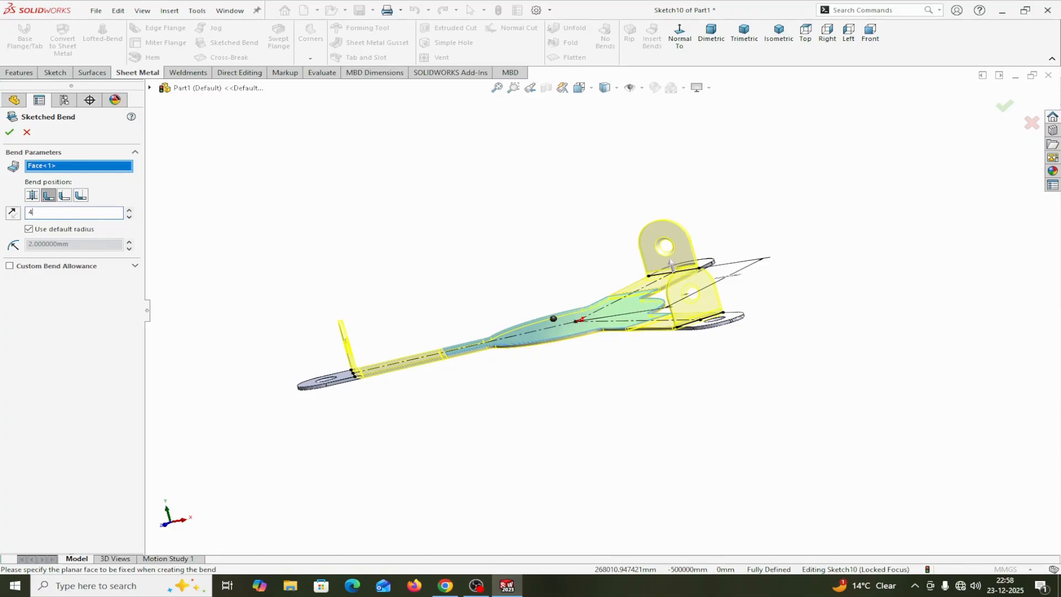
pyautogui.write('0')
pyautogui.press('Return')
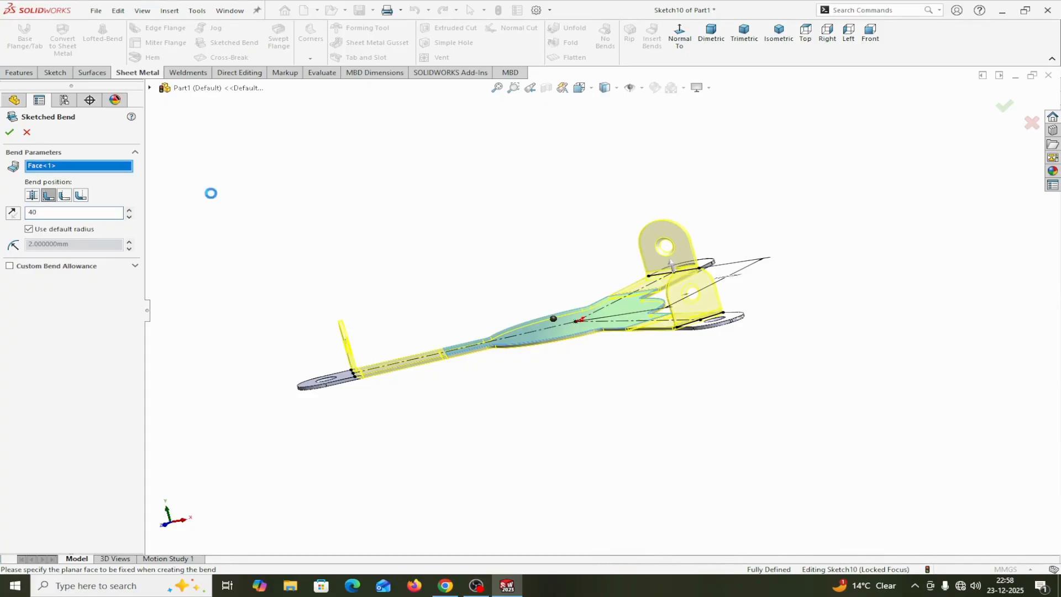
pyautogui.click(9, 132)
# Fold all three unfolded inner arm bends back, using the central disc's upper face as the fixed face
pyautogui.moveTo(430, 423); pyautogui.dragTo(470, 319, button='middle')
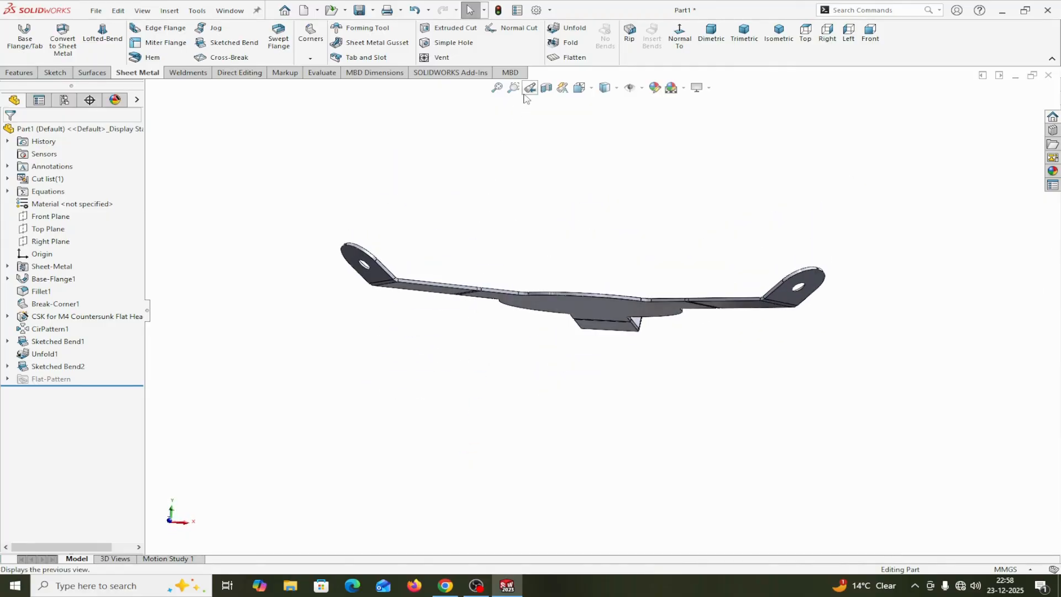
pyautogui.moveTo(598, 147); pyautogui.dragTo(531, 268, button='middle')
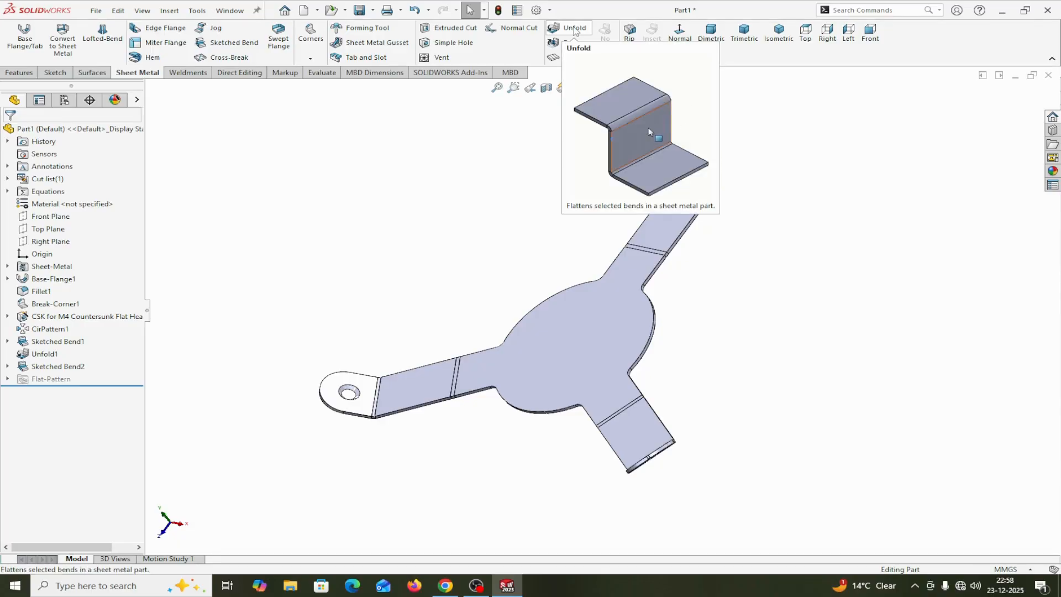
pyautogui.click(575, 44)
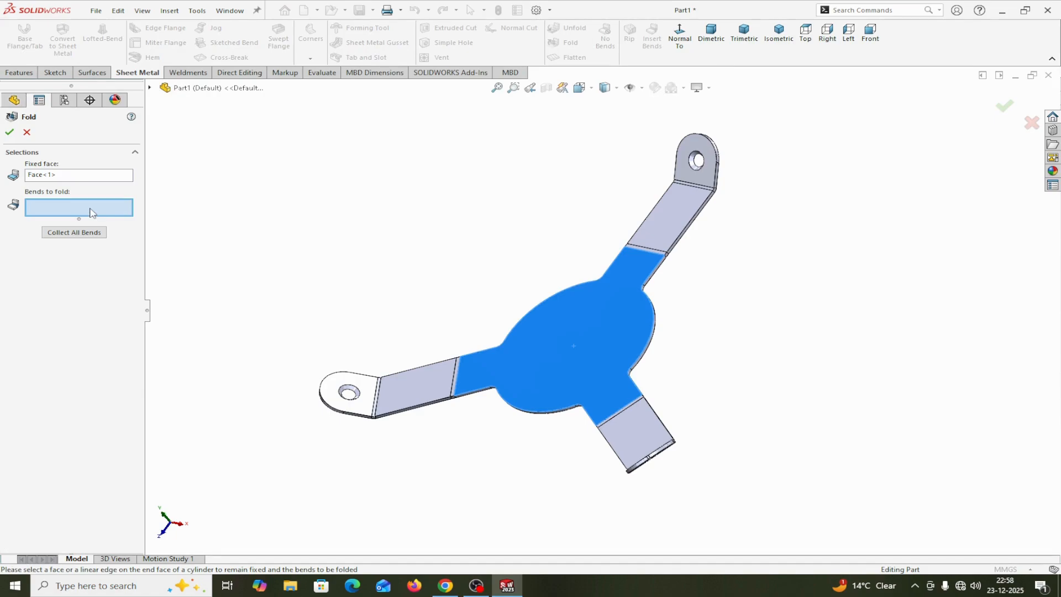
pyautogui.moveTo(783, 357); pyautogui.dragTo(735, 314, button='middle')
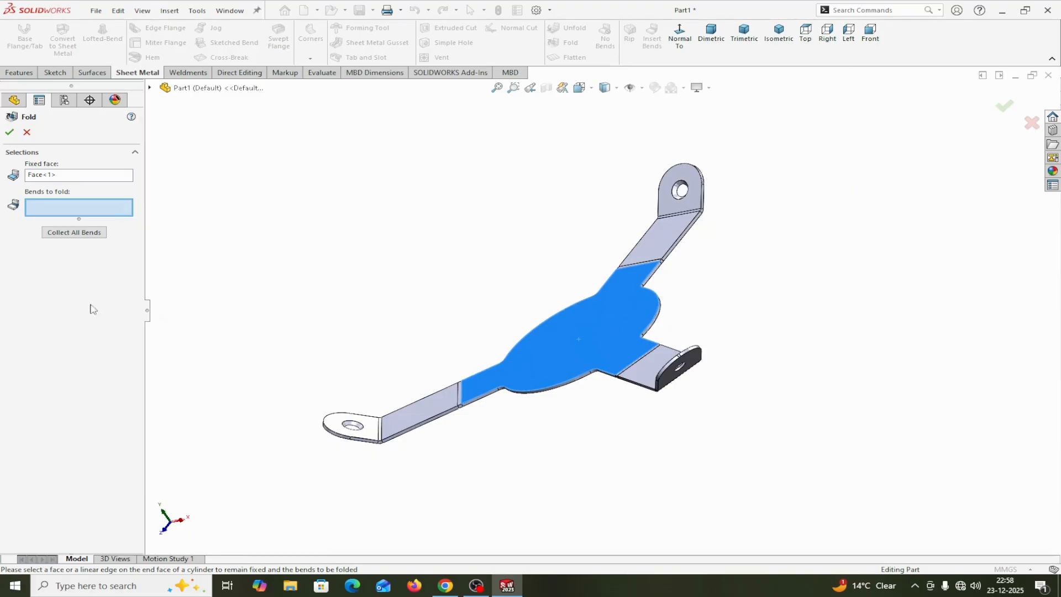
pyautogui.click(77, 236)
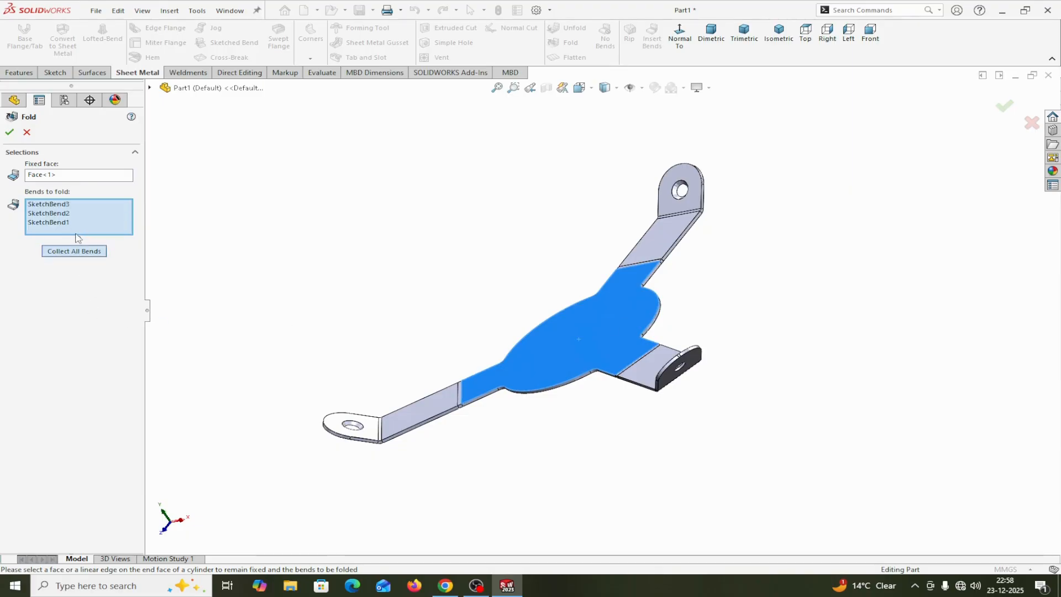
pyautogui.click(9, 132)
# Start a sketch on the disc's upper face and draw a circle about 42 mm in diameter centred on the origin
pyautogui.moveTo(813, 412); pyautogui.dragTo(672, 483, button='middle')
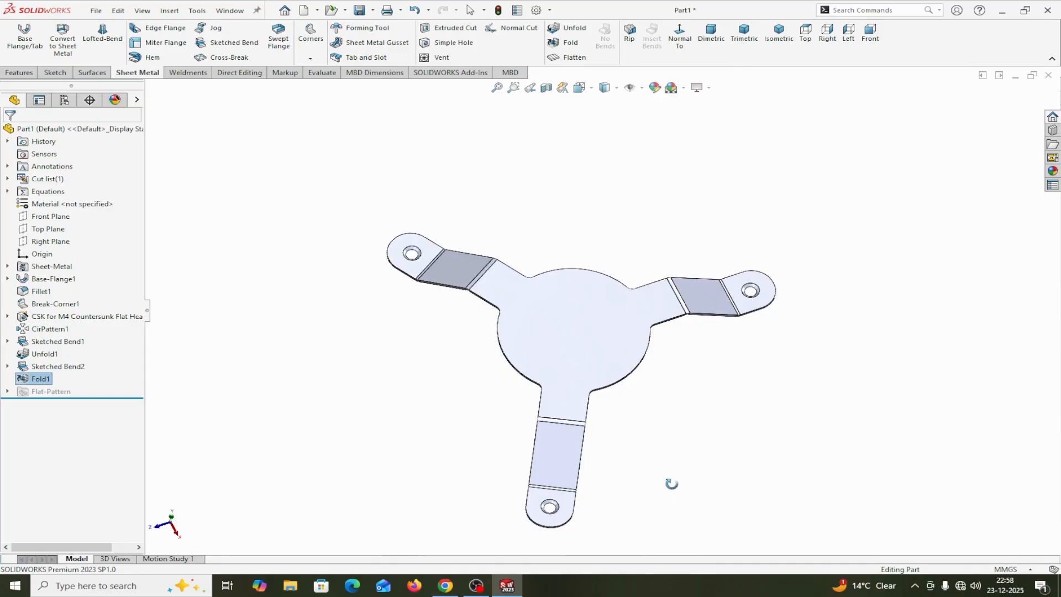
pyautogui.click(573, 332)
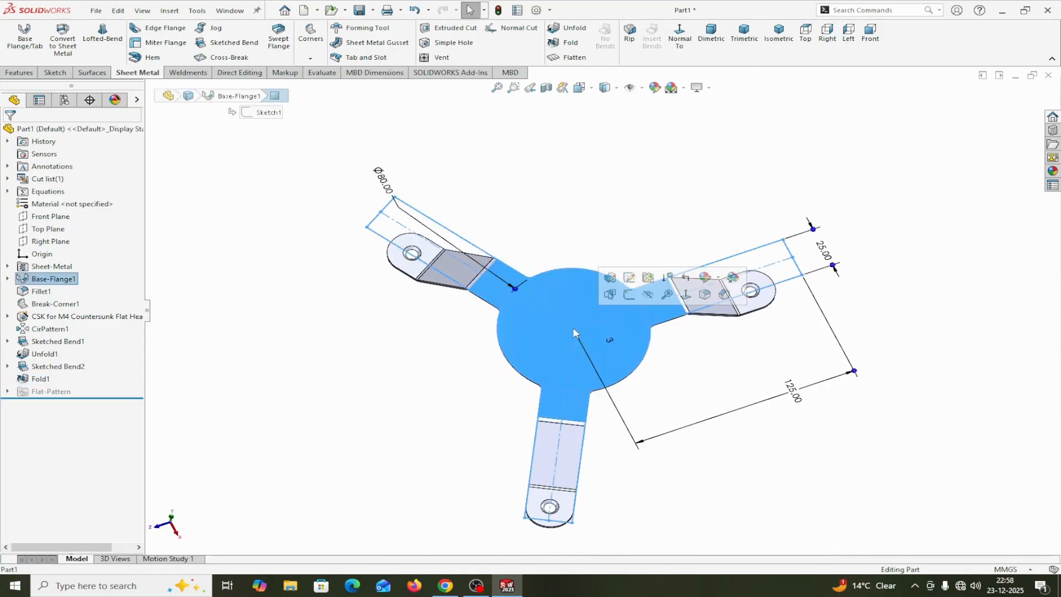
pyautogui.click(626, 296)
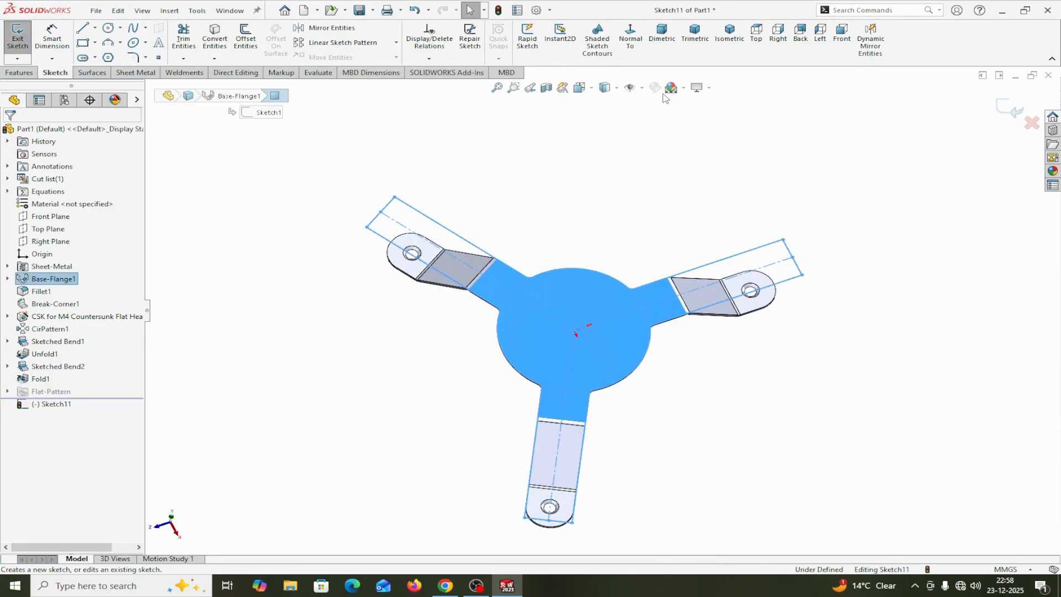
pyautogui.click(630, 36)
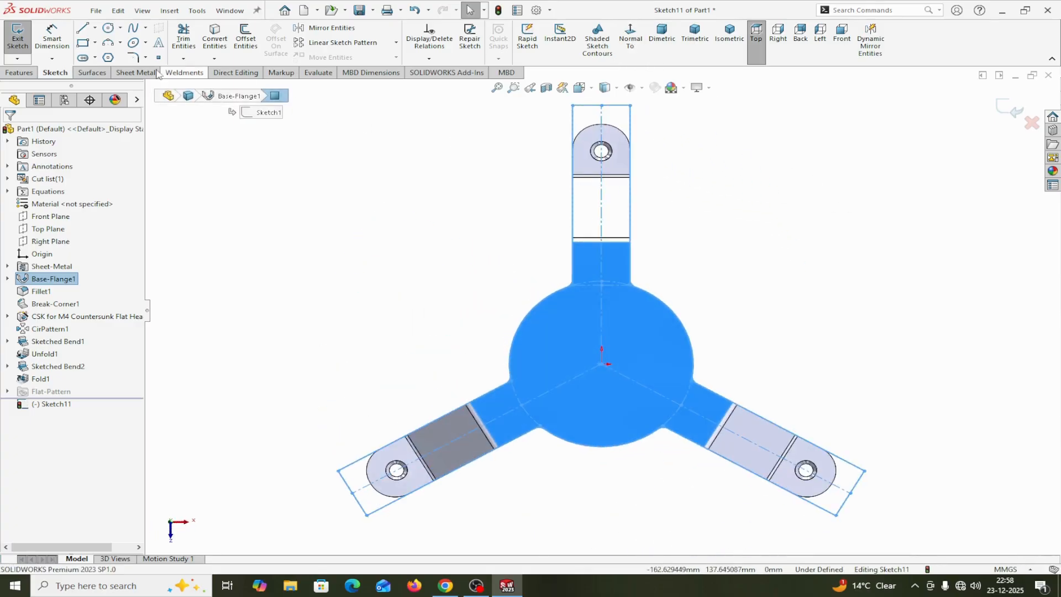
pyautogui.click(109, 29)
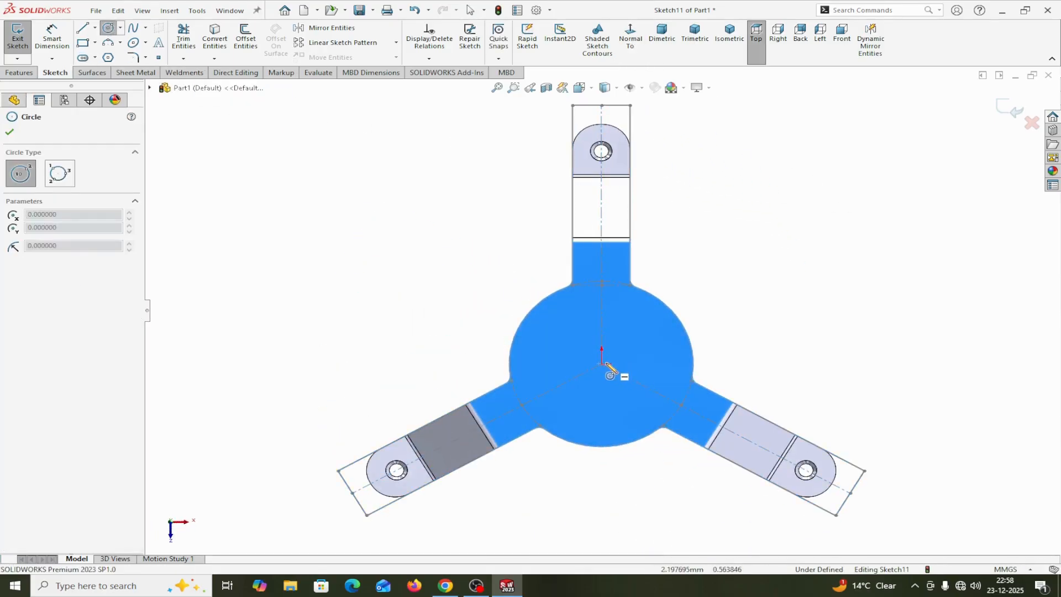
pyautogui.click(603, 364)
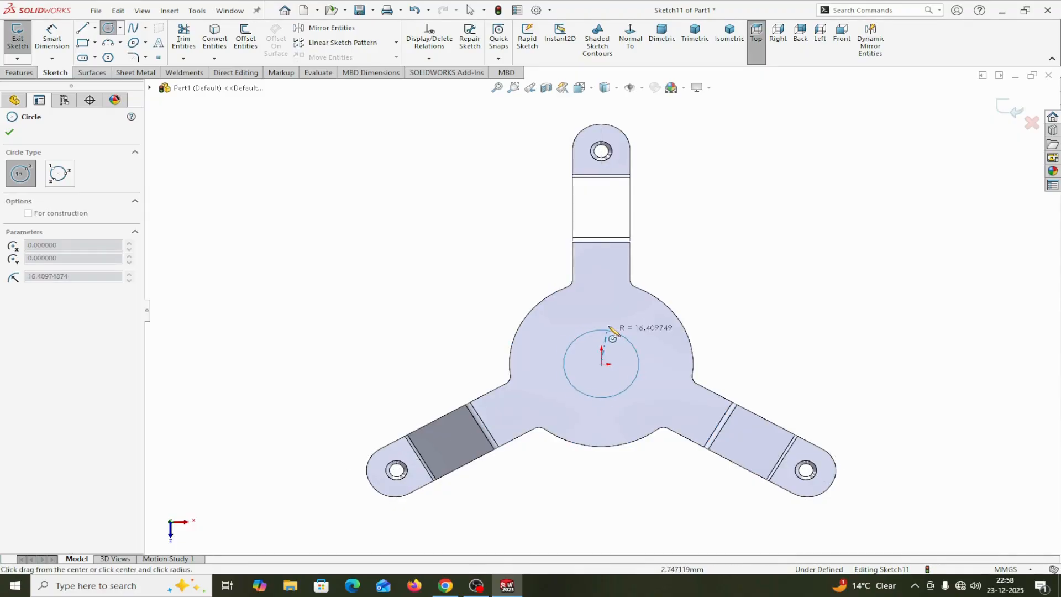
pyautogui.click(613, 323)
pyautogui.rightClick(612, 326)
pyautogui.click(617, 329)
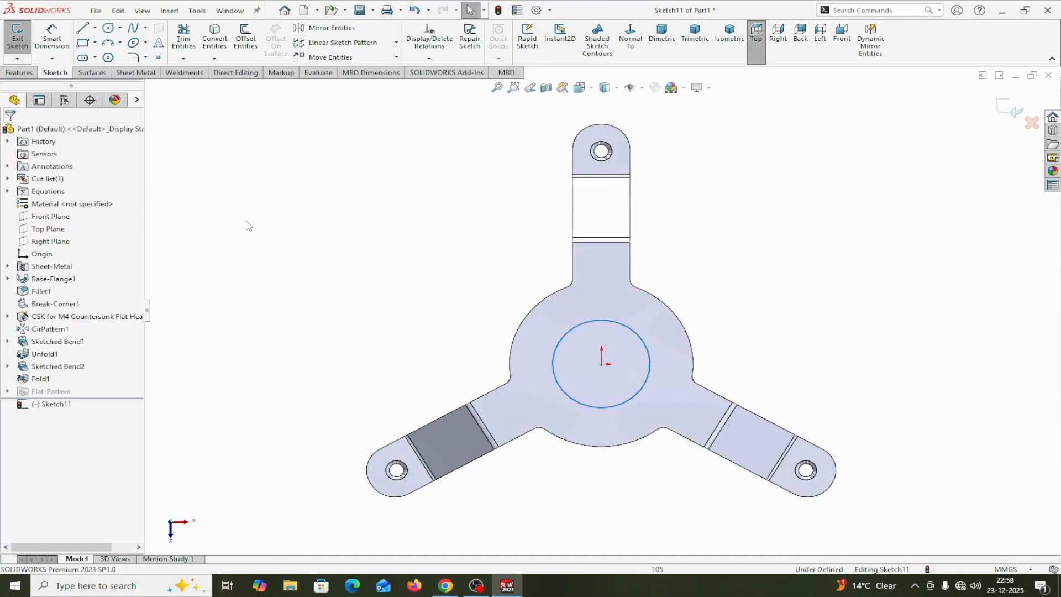
# Dimension the central circle's diameter to 25 mm
pyautogui.click(52, 38)
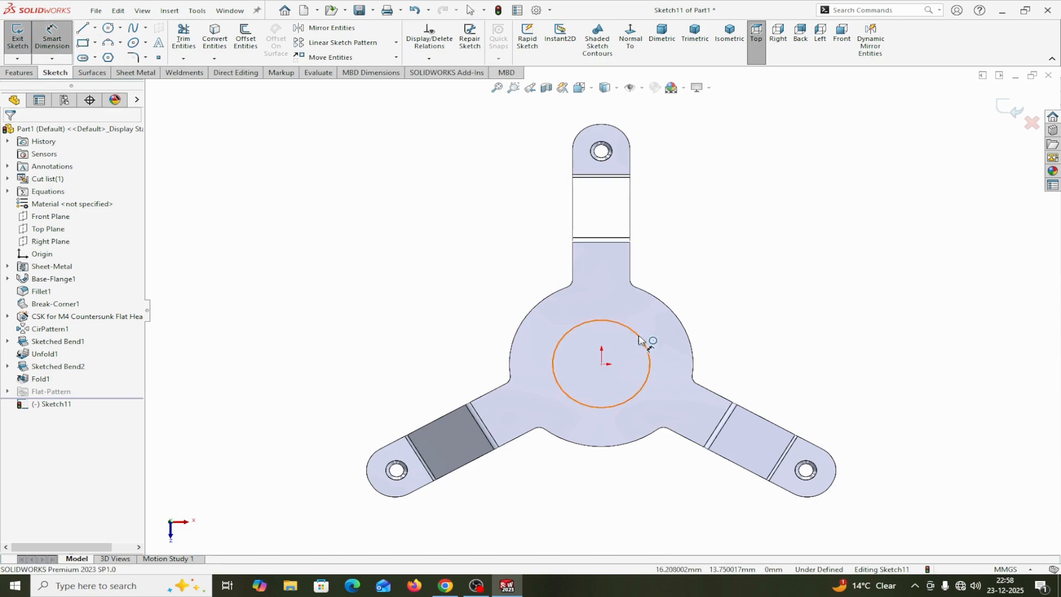
pyautogui.click(648, 343)
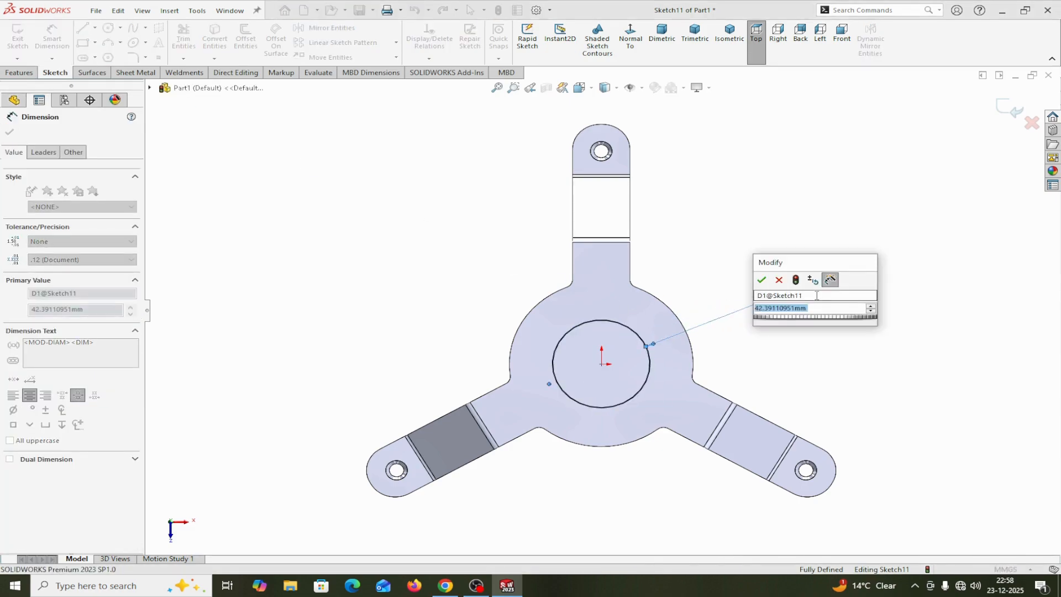
pyautogui.write('25')
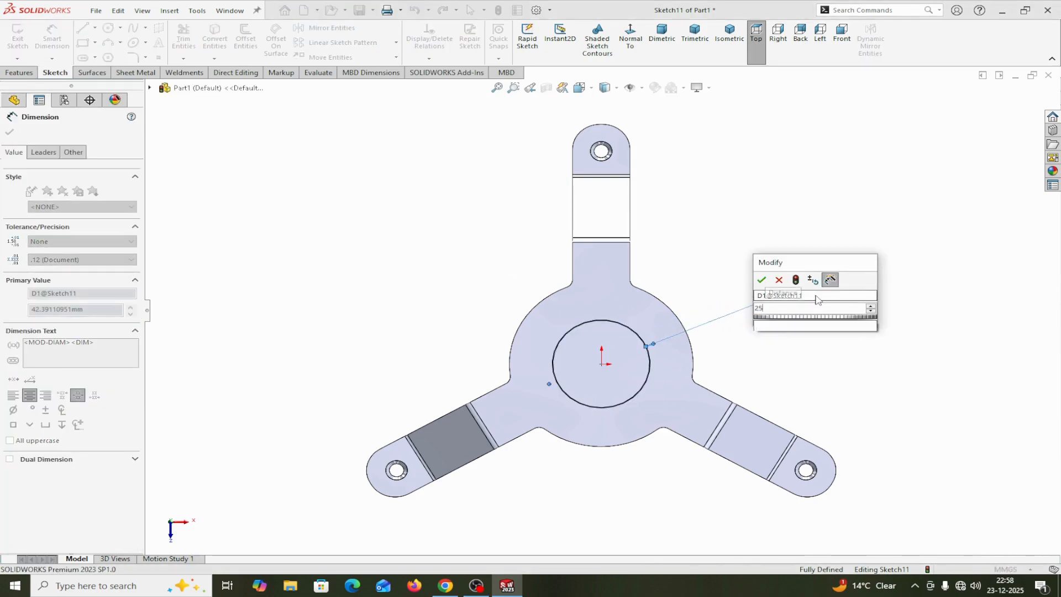
pyautogui.click(762, 280)
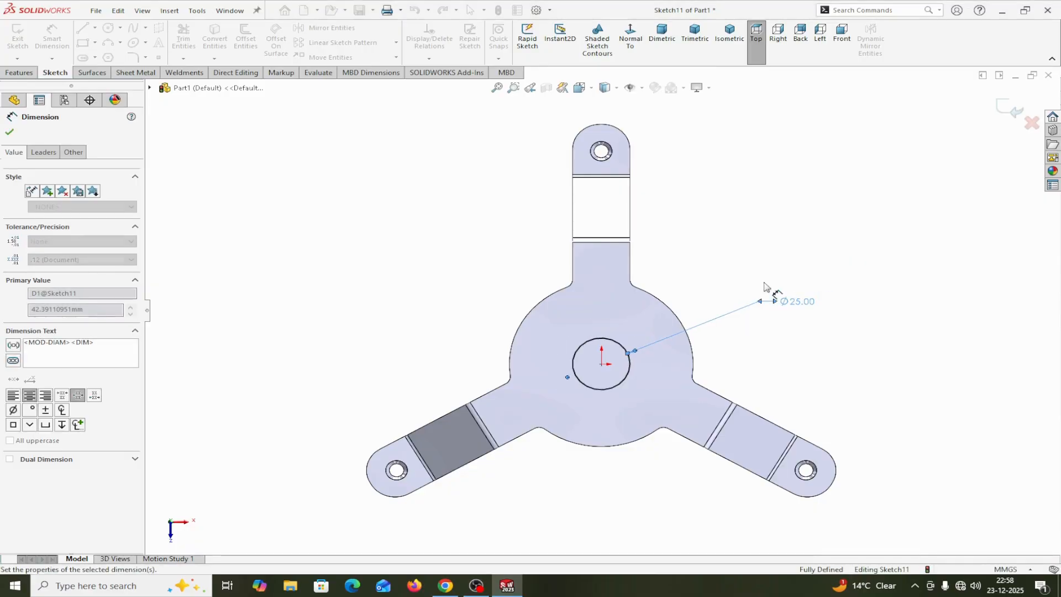
pyautogui.click(9, 134)
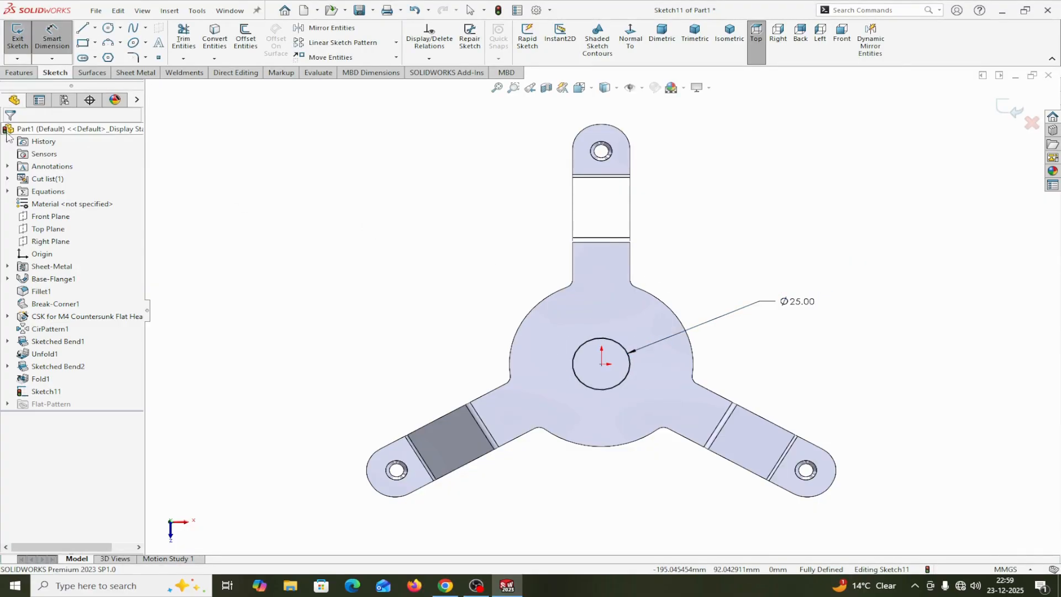
# Cut-extrude the central circle through the disc as a blind normal cut linked to the sheet thickness
pyautogui.click(122, 73)
pyautogui.click(454, 34)
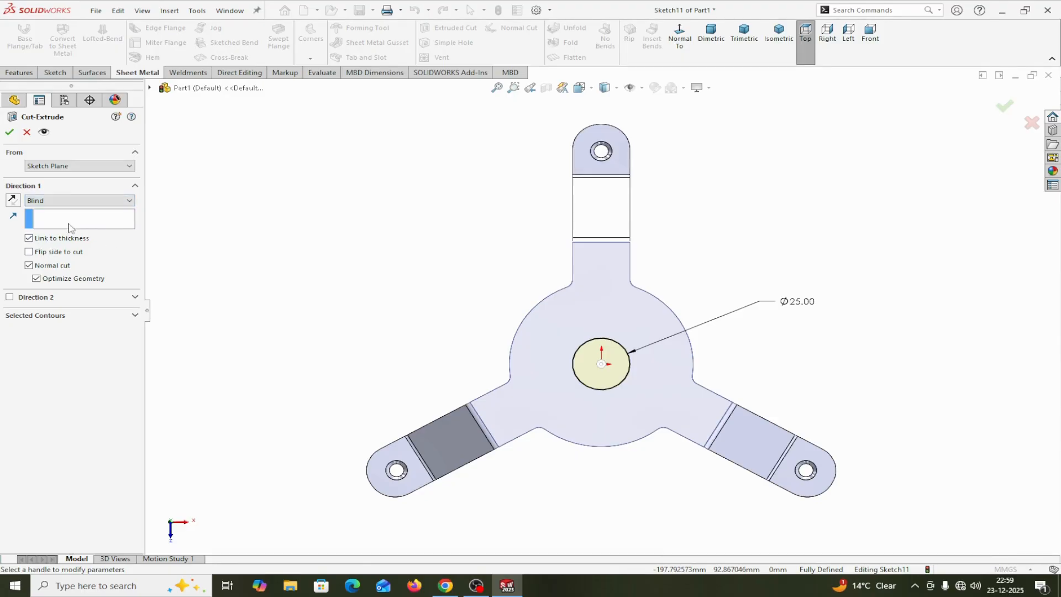
pyautogui.moveTo(284, 263); pyautogui.dragTo(286, 227, button='middle')
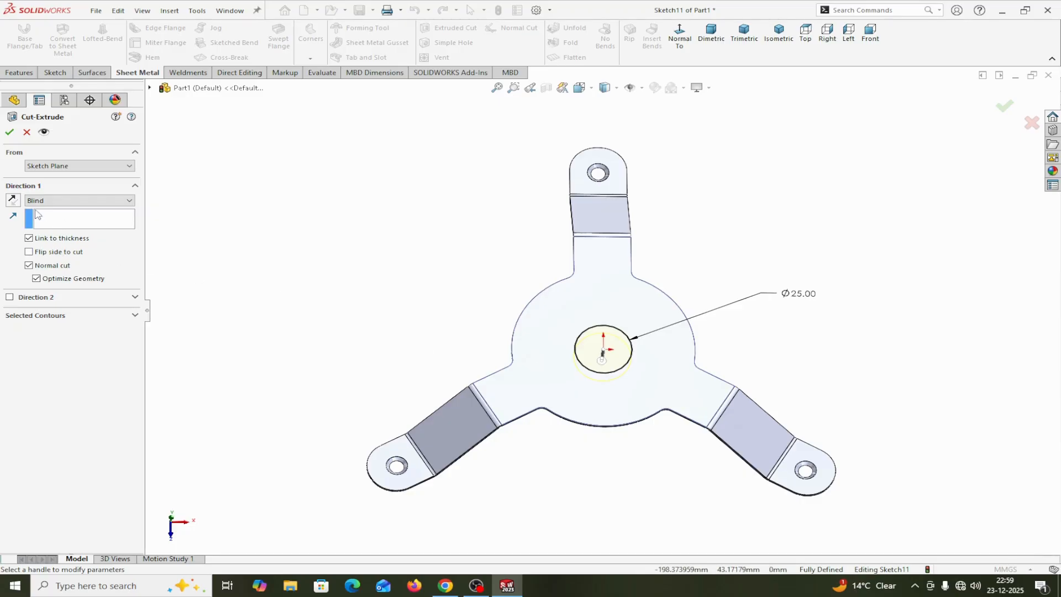
pyautogui.click(9, 132)
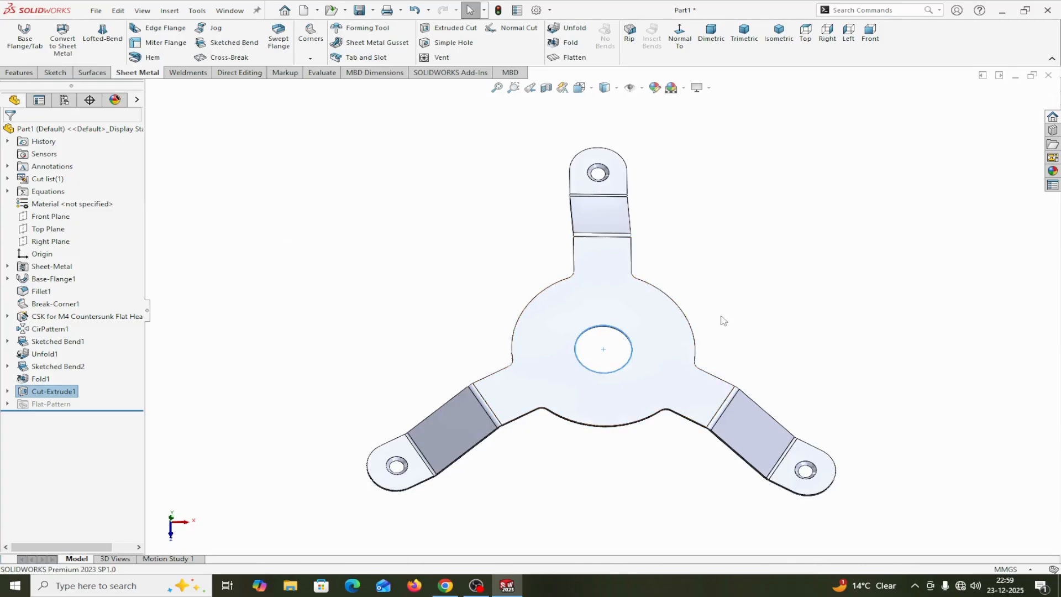
pyautogui.moveTo(723, 321); pyautogui.dragTo(697, 320, button='middle')
pyautogui.click(610, 307)
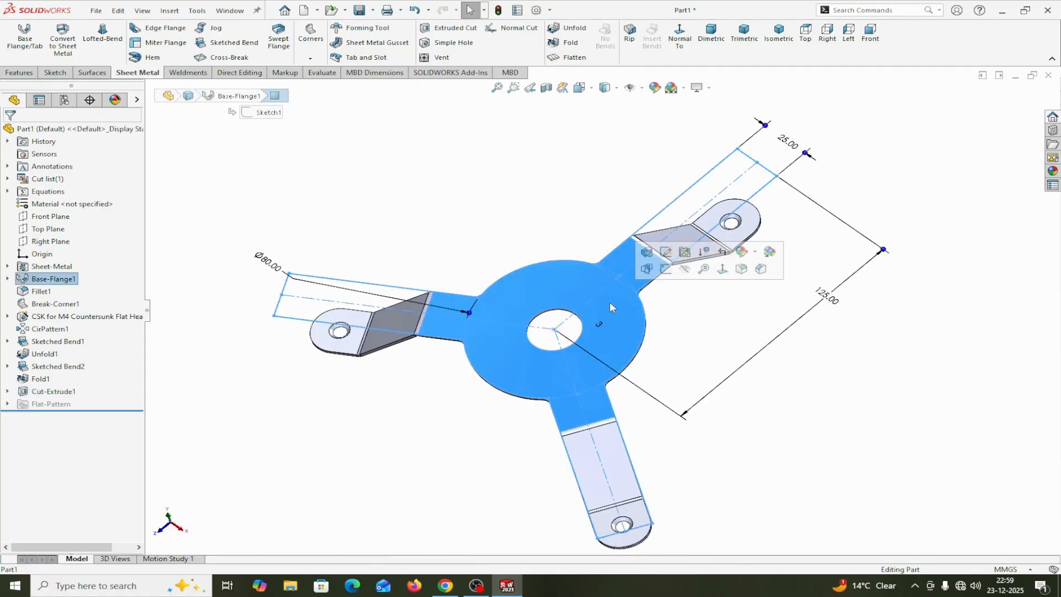
pyautogui.click(831, 398)
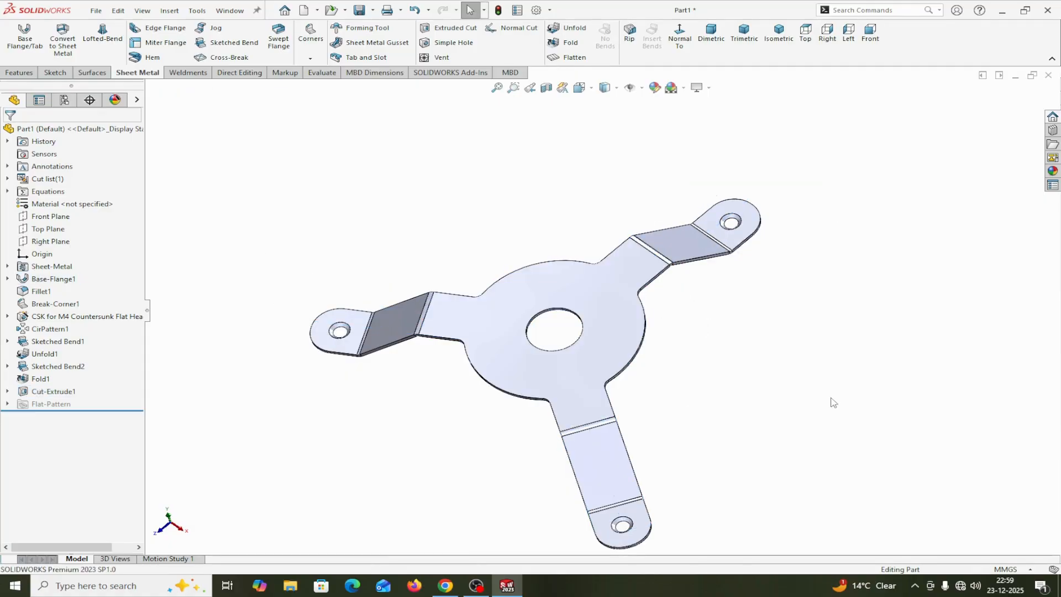
# Start a new countersunk hole with the Hole Wizard and set its size to M6
pyautogui.moveTo(831, 398); pyautogui.dragTo(730, 341, button='middle')
pyautogui.moveTo(804, 364); pyautogui.dragTo(742, 372, button='middle')
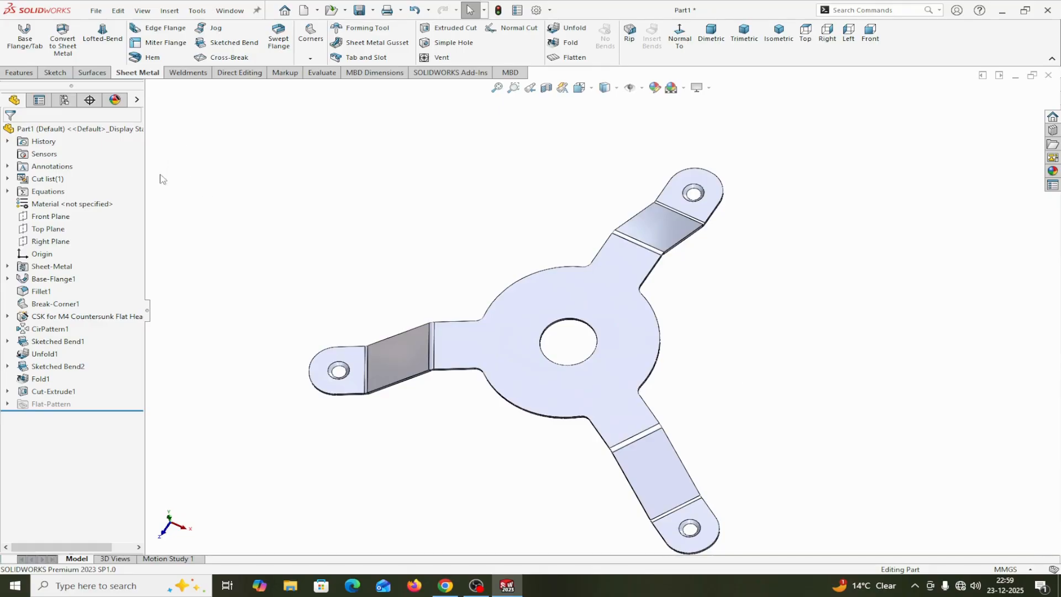
pyautogui.click(21, 76)
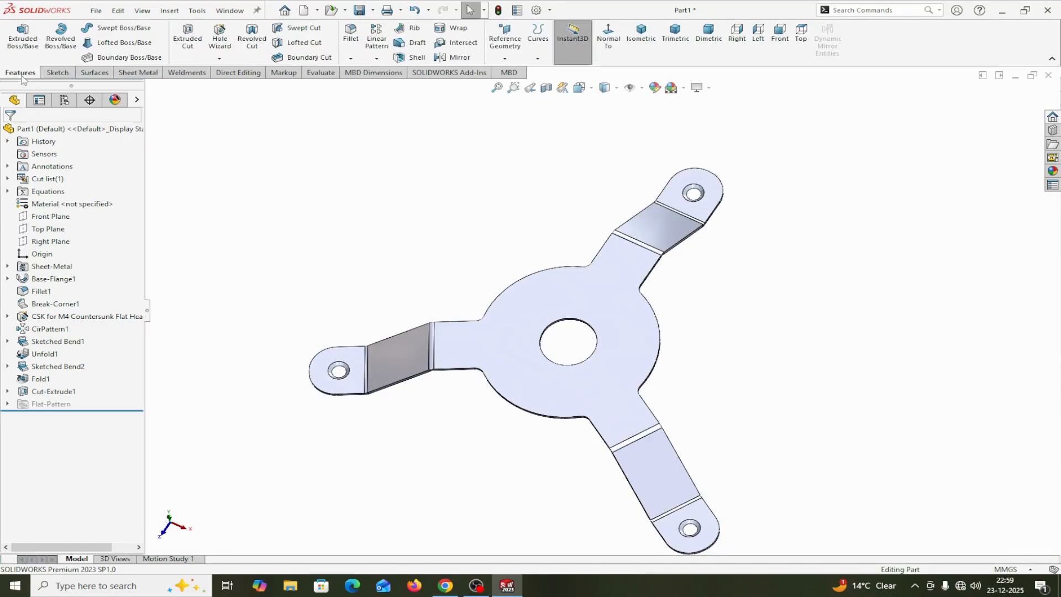
pyautogui.click(219, 38)
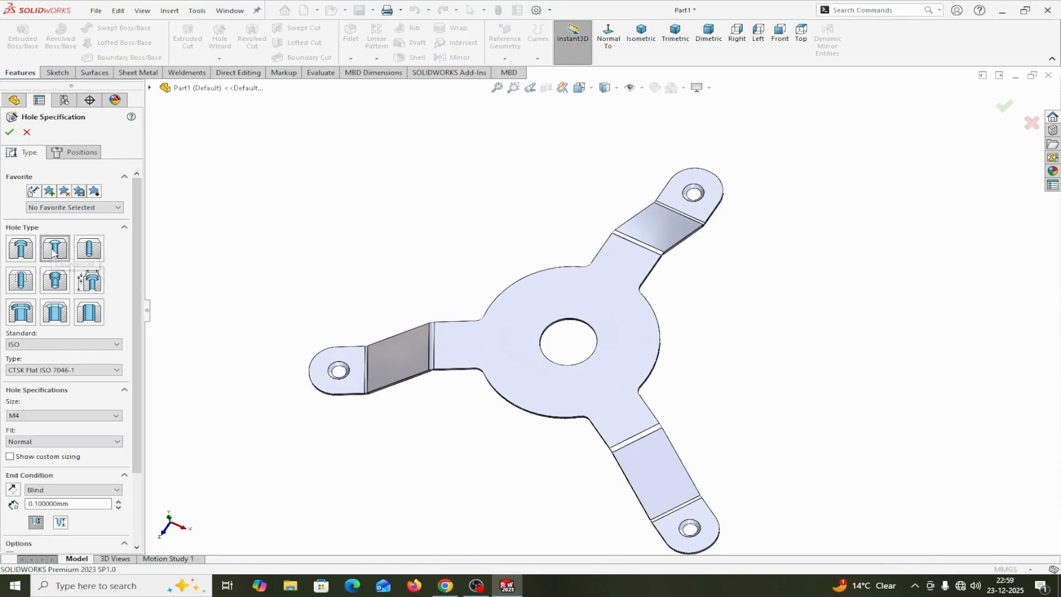
pyautogui.click(62, 419)
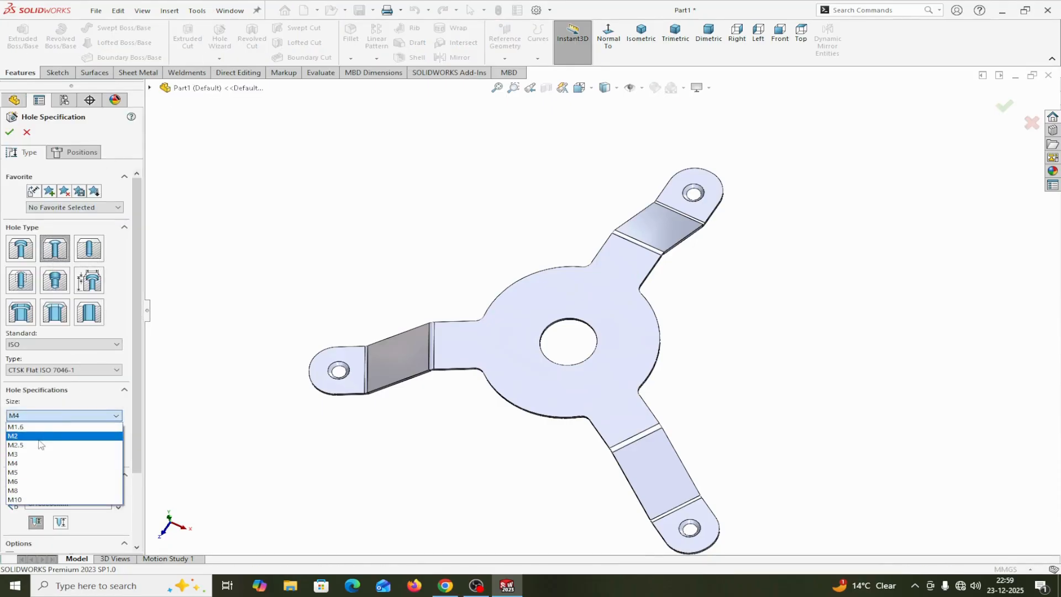
pyautogui.click(25, 481)
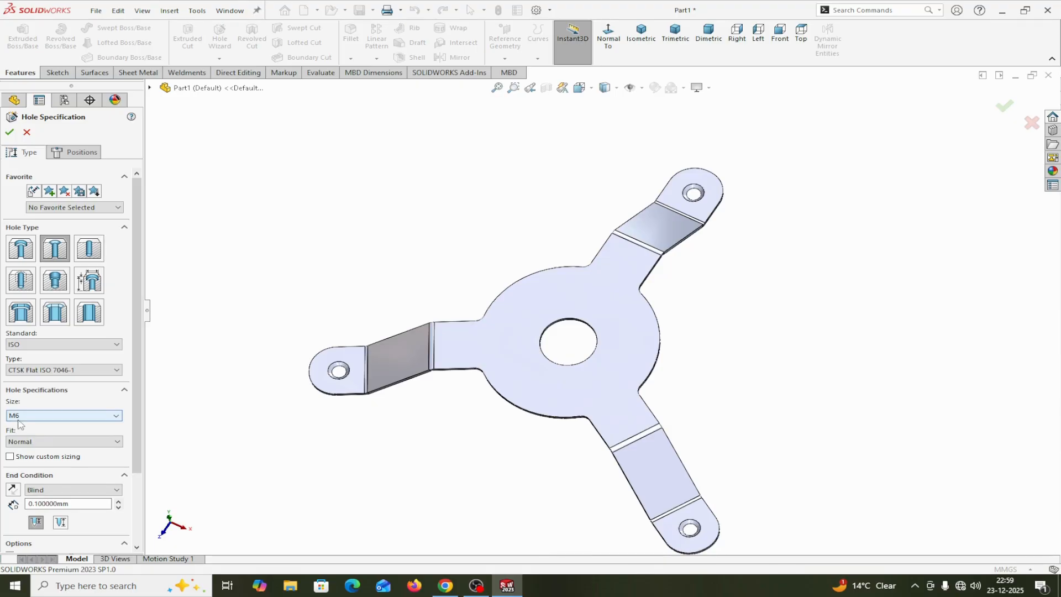
# Specify the M6 countersink as ISO, CTSK Flat ISO 7046-1 with Normal fit, and show its custom sizing values
pyautogui.click(117, 370)
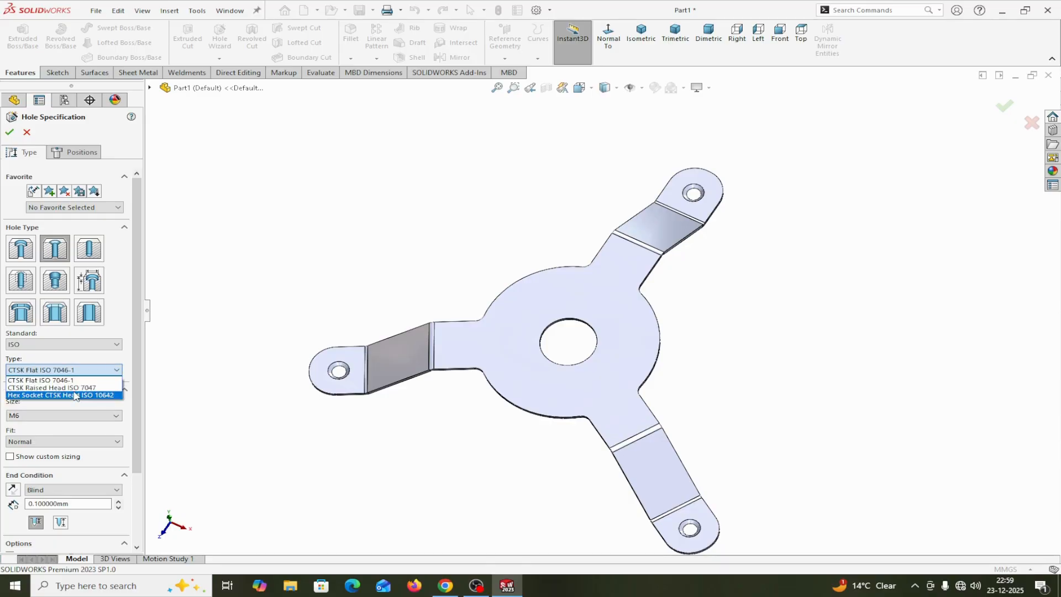
pyautogui.click(118, 347)
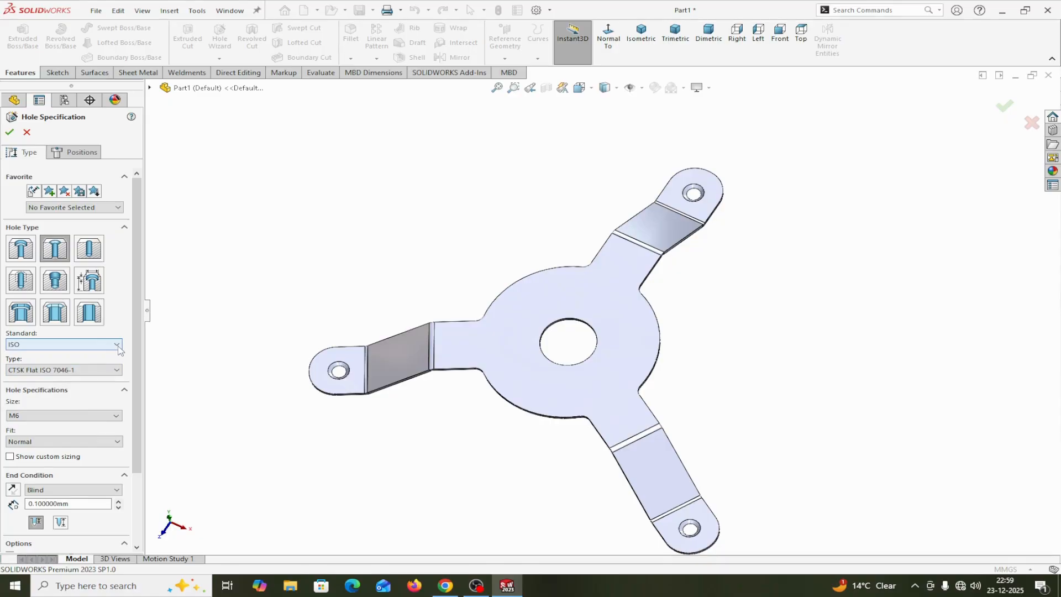
pyautogui.click(117, 347)
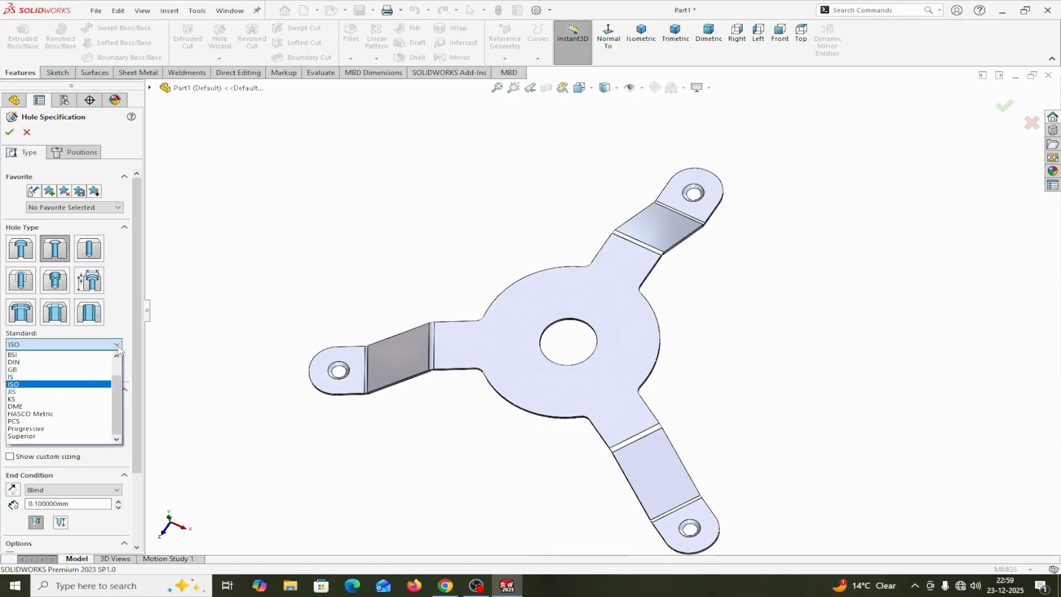
pyautogui.click(13, 384)
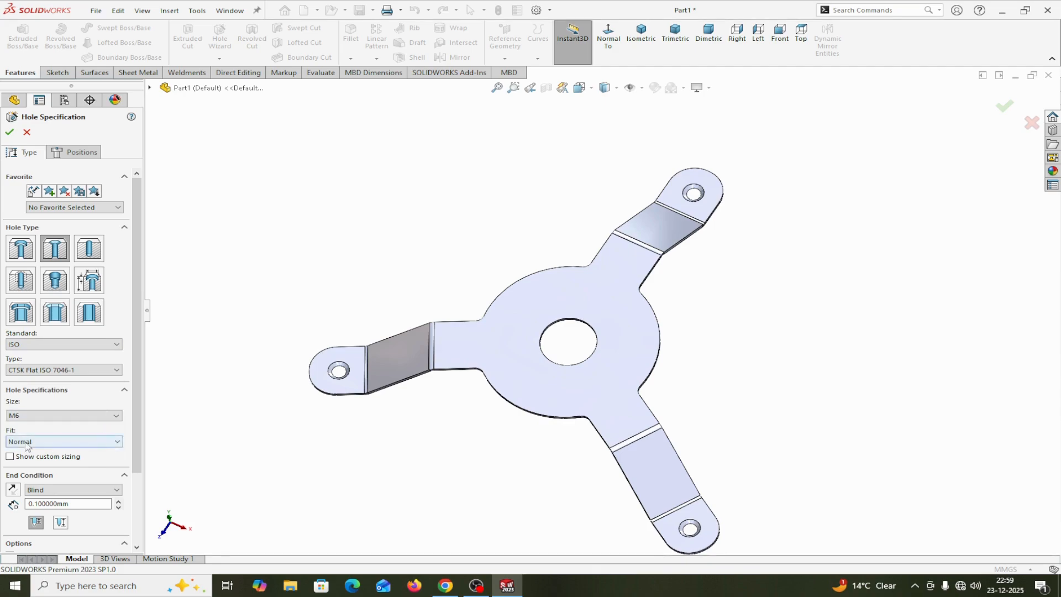
pyautogui.click(117, 442)
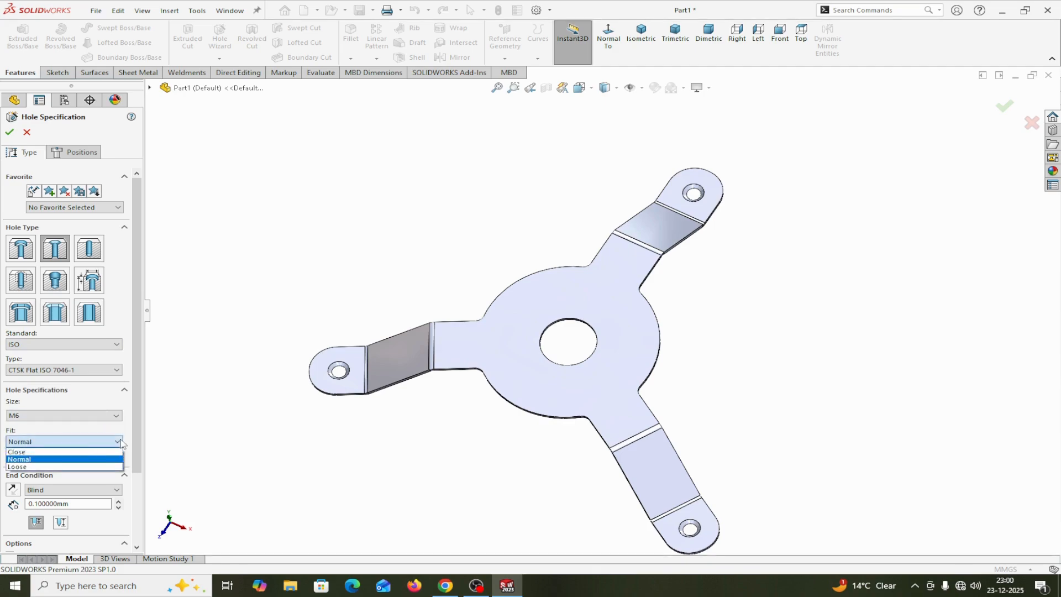
pyautogui.click(207, 459)
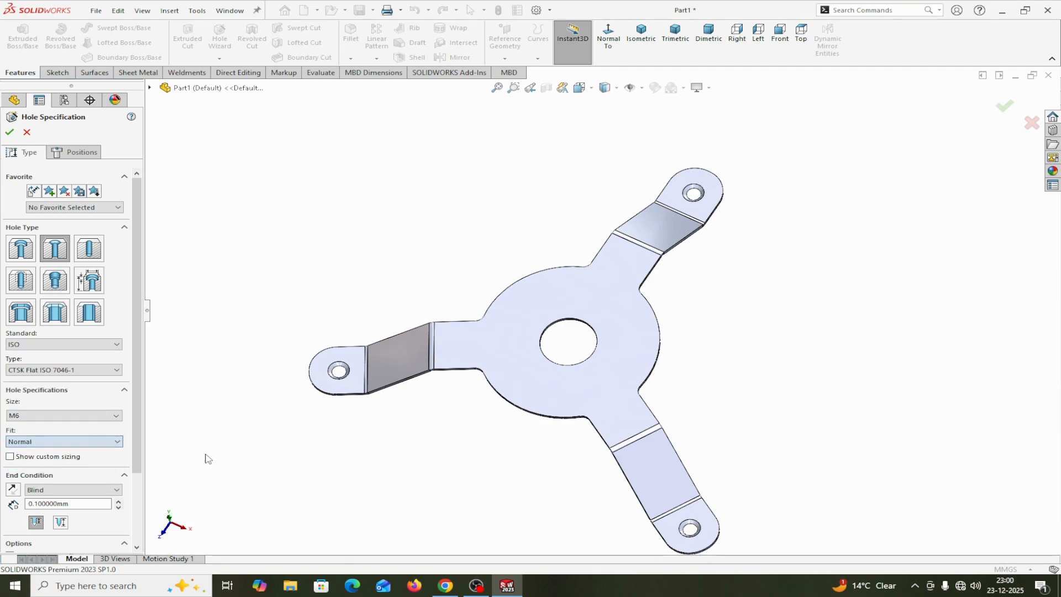
pyautogui.click(15, 459)
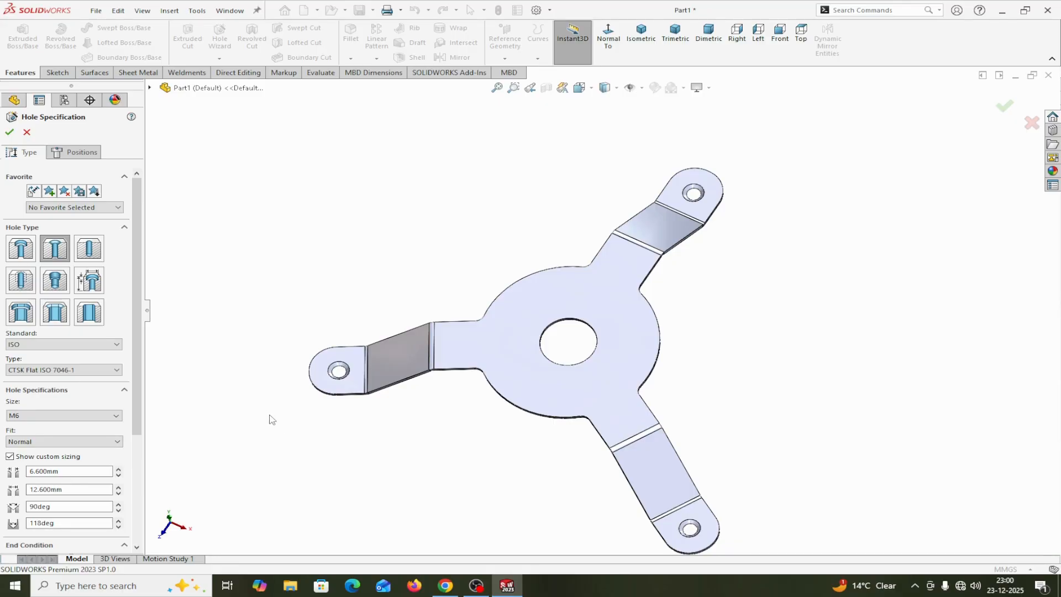
# Position the M6 countersunk hole on the disc's upper face, about 32 mm from the origin and vertically above it in the top view
pyautogui.click(90, 156)
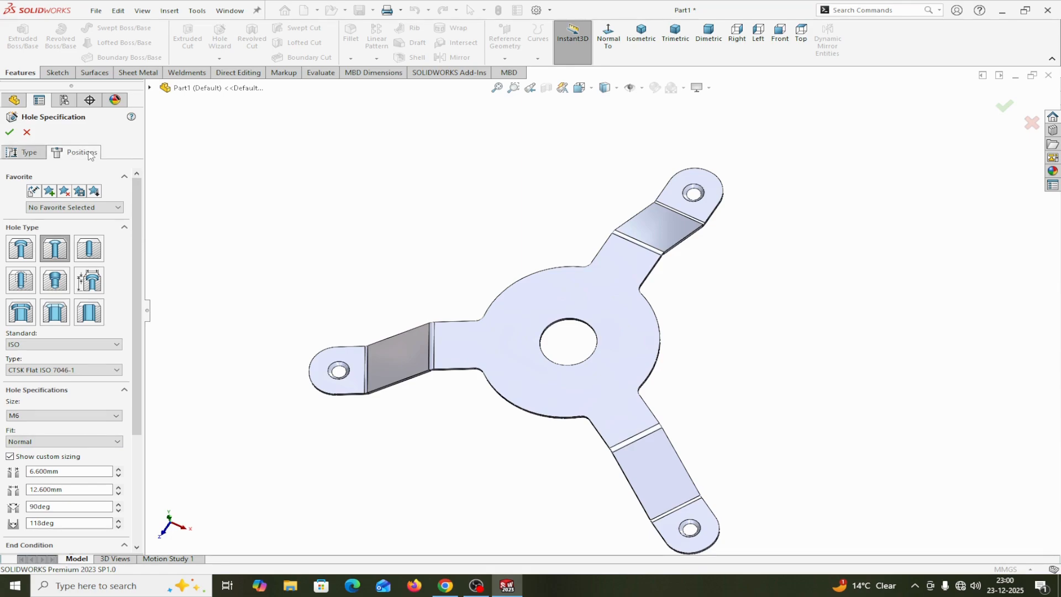
pyautogui.click(579, 305)
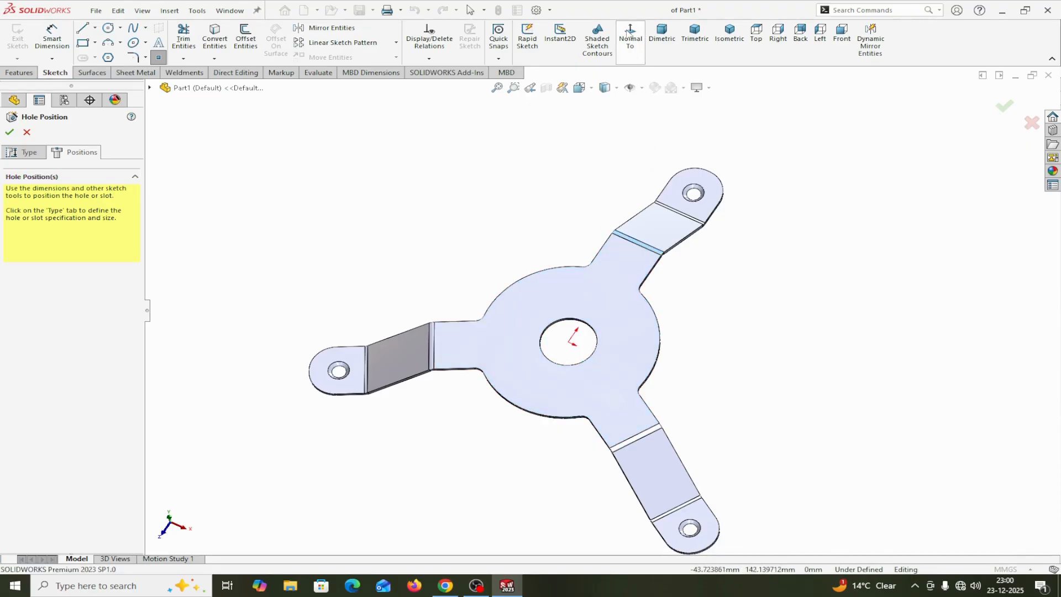
pyautogui.click(630, 34)
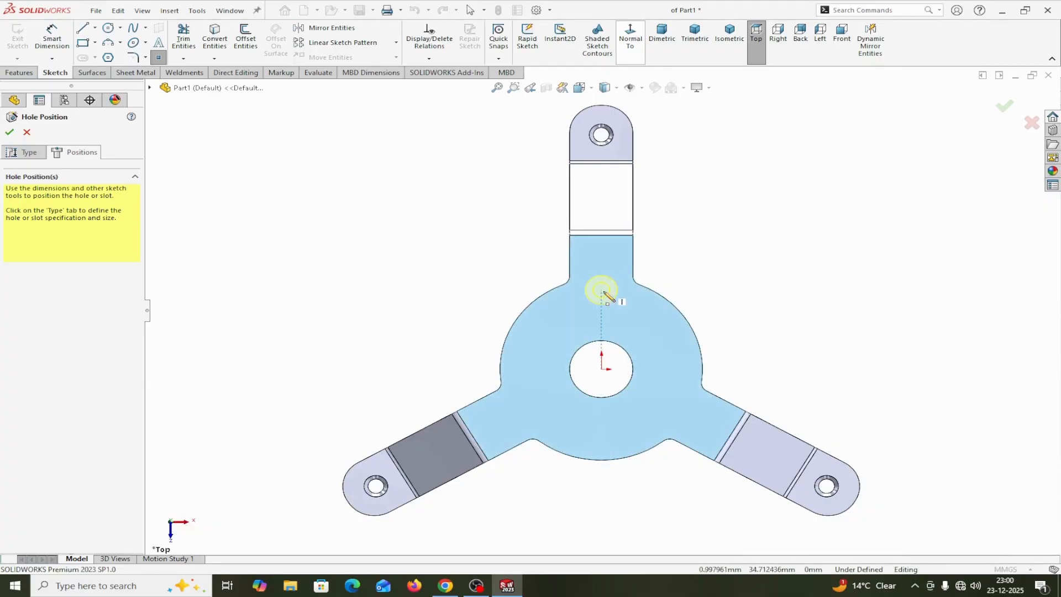
pyautogui.click(601, 296)
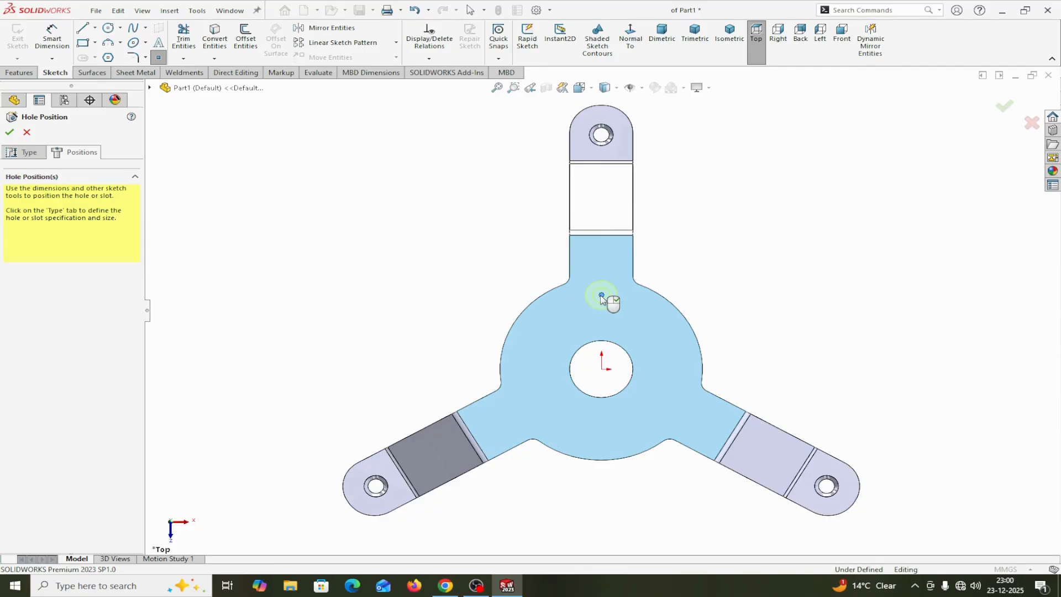
pyautogui.rightClick(457, 270)
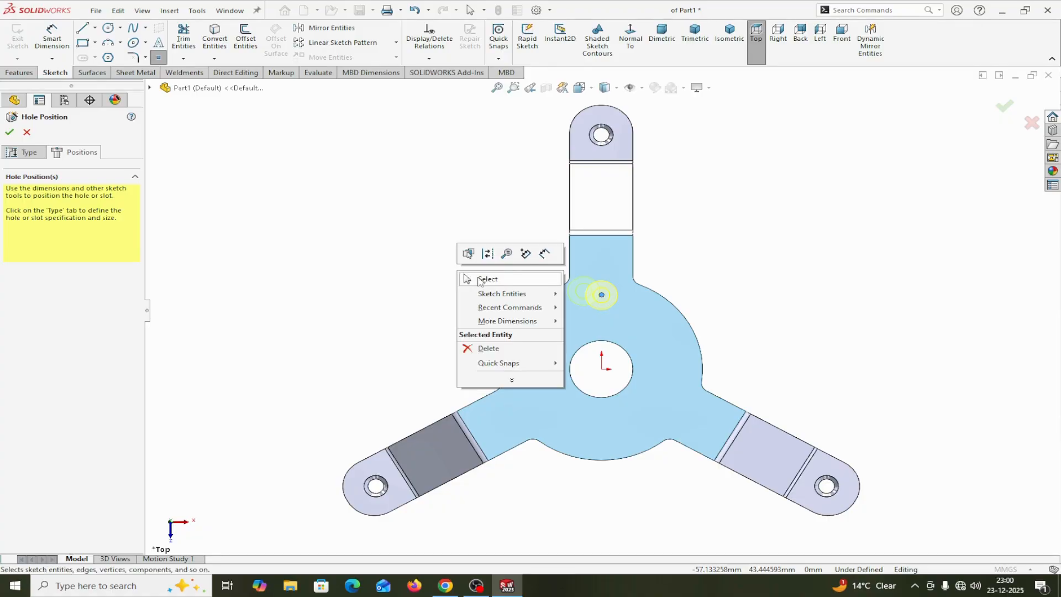
pyautogui.click(479, 280)
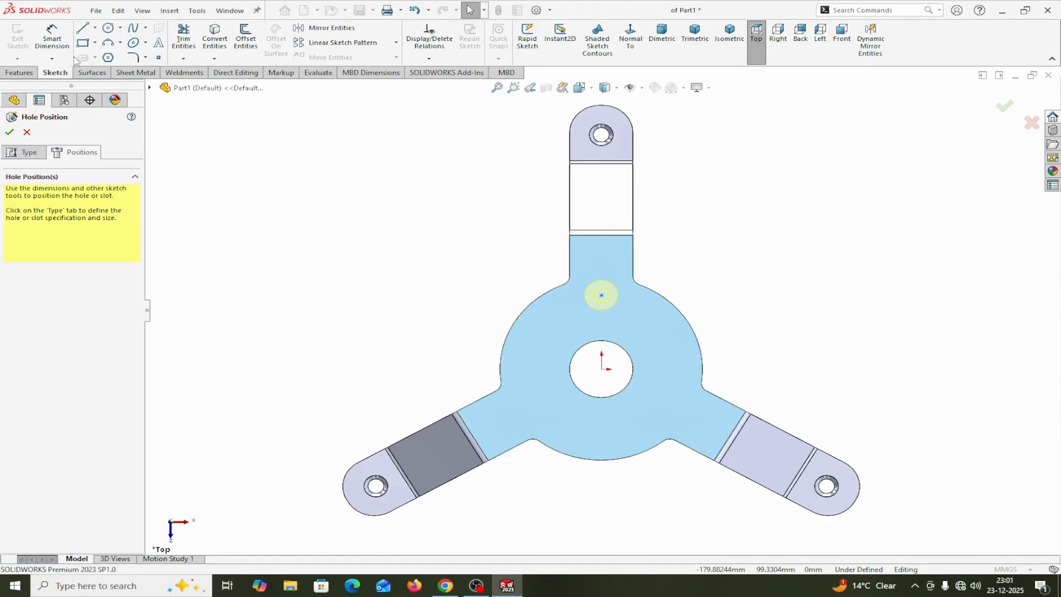
# Draw a vertical centreline from the origin to the M6 hole's centre point
pyautogui.click(95, 28)
pyautogui.click(108, 50)
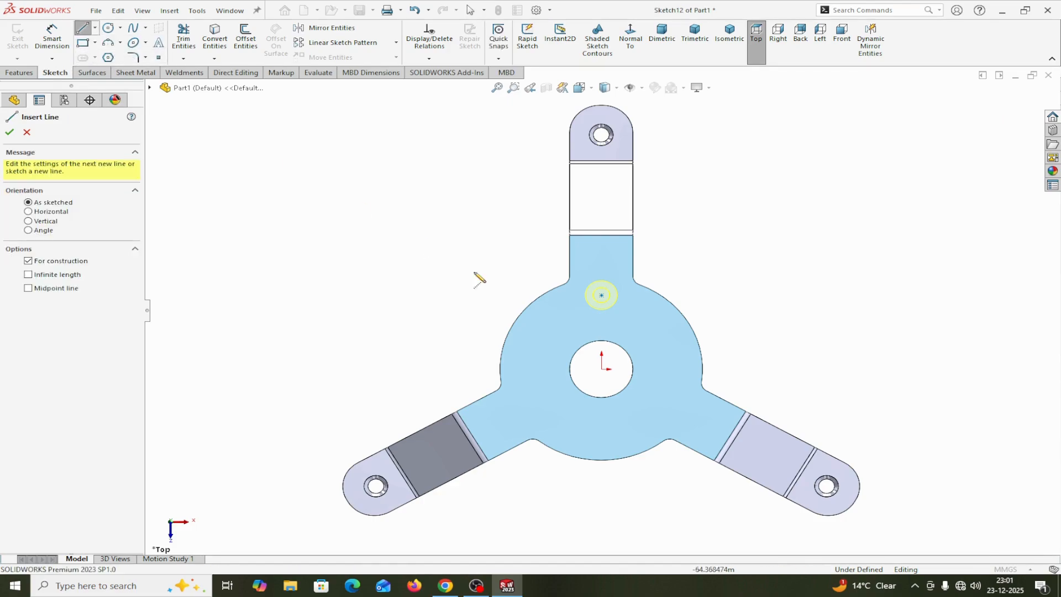
pyautogui.click(602, 368)
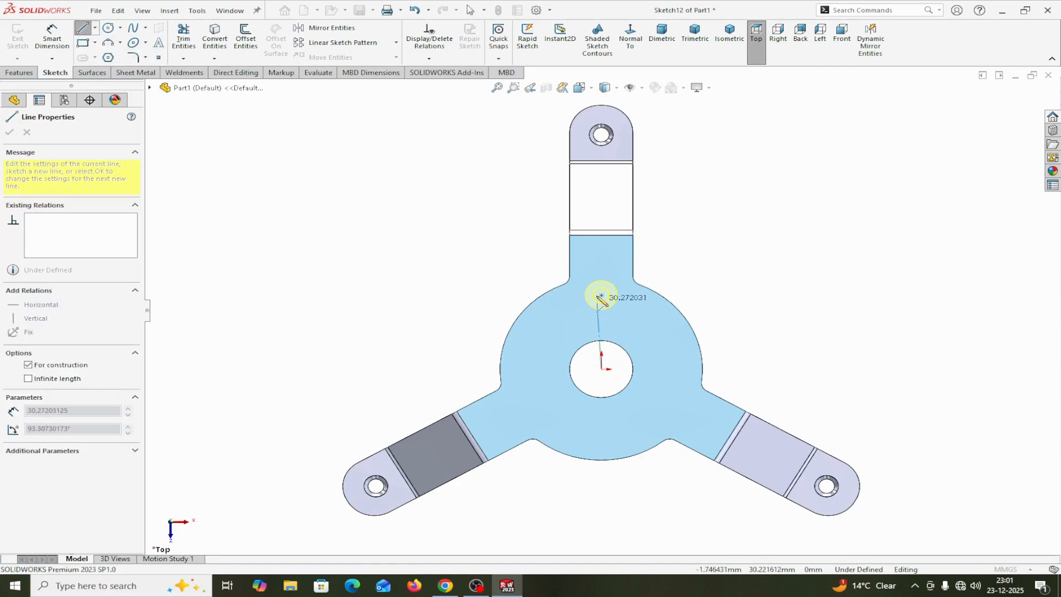
pyautogui.click(602, 296)
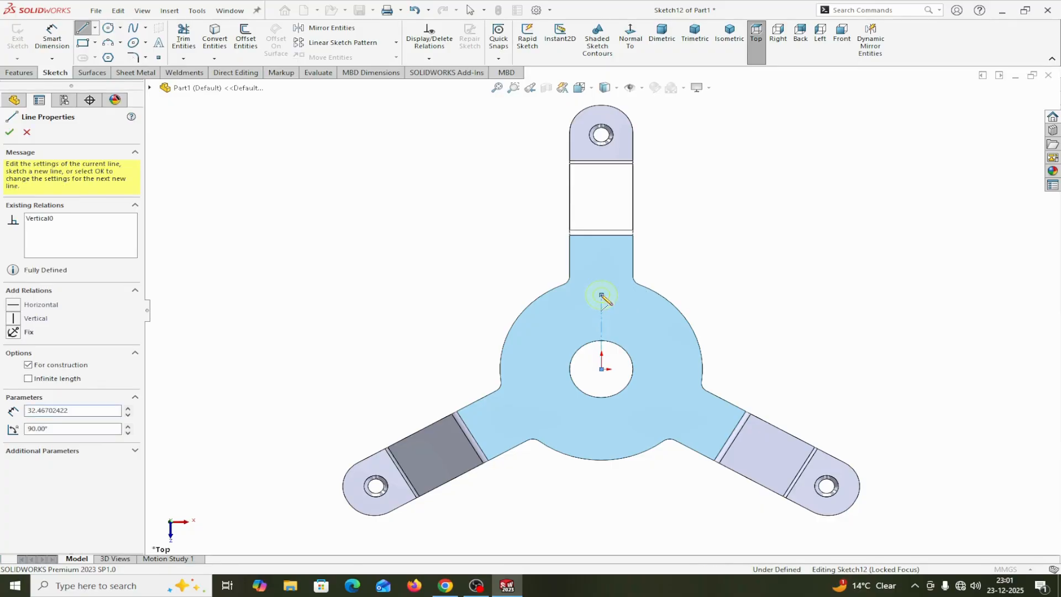
pyautogui.rightClick(602, 297)
pyautogui.click(630, 303)
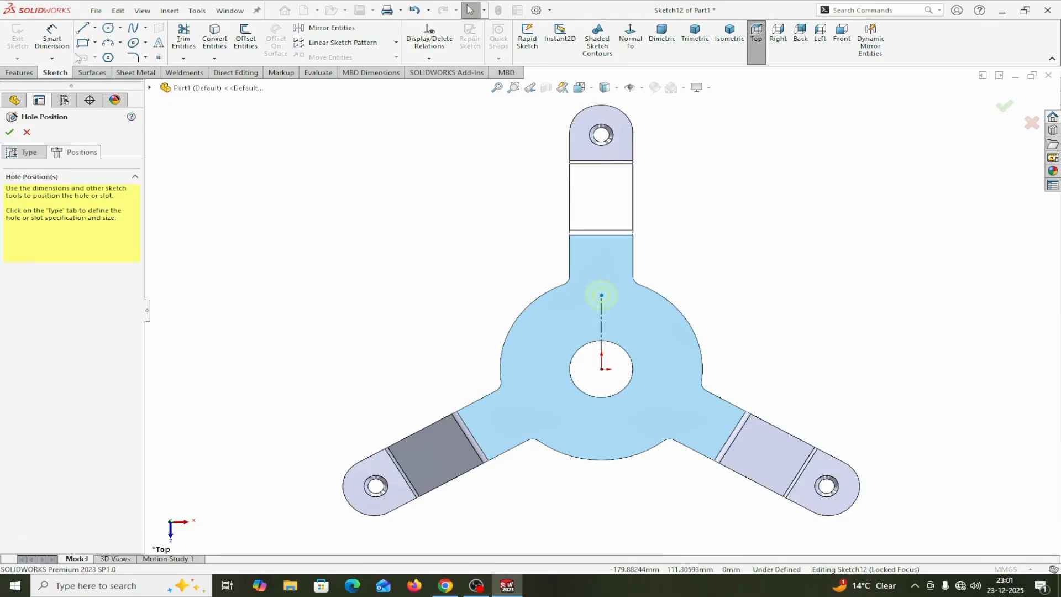
# Dimension the centreline's length to 25 mm and finish the M6 countersunk hole
pyautogui.click(51, 34)
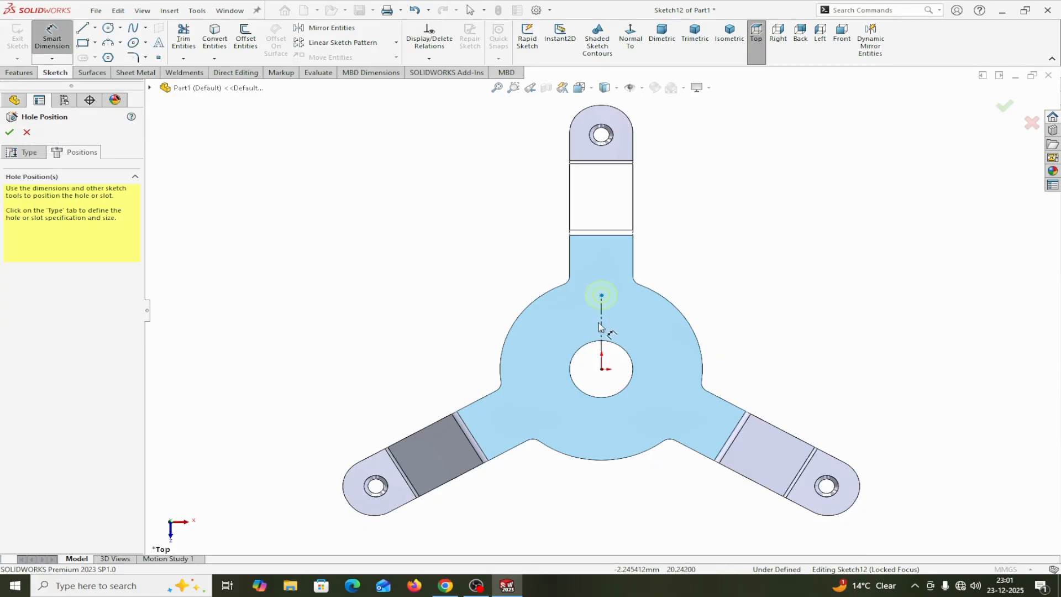
pyautogui.click(53, 36)
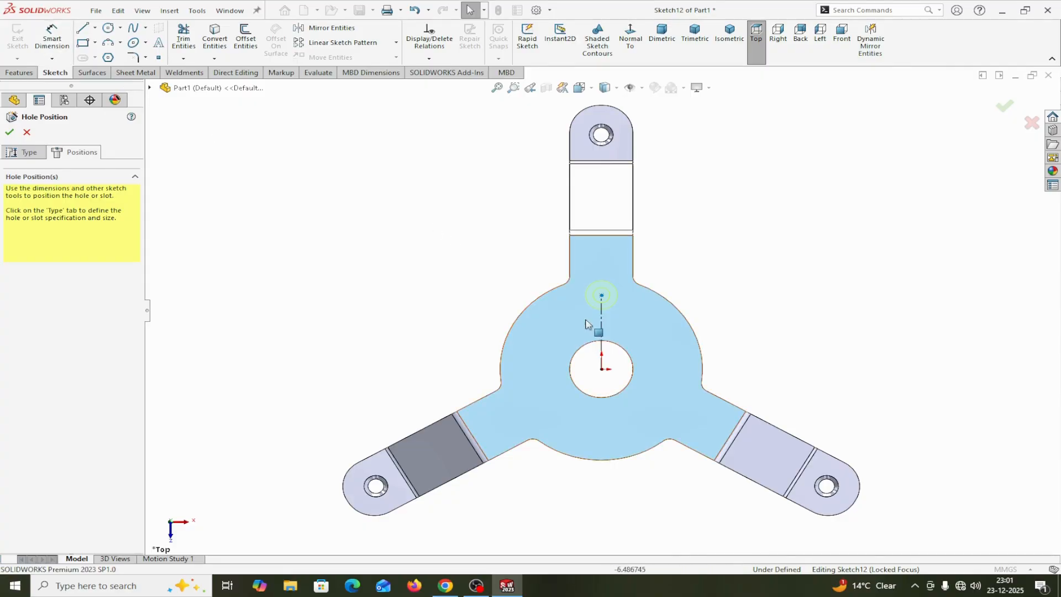
pyautogui.click(603, 327)
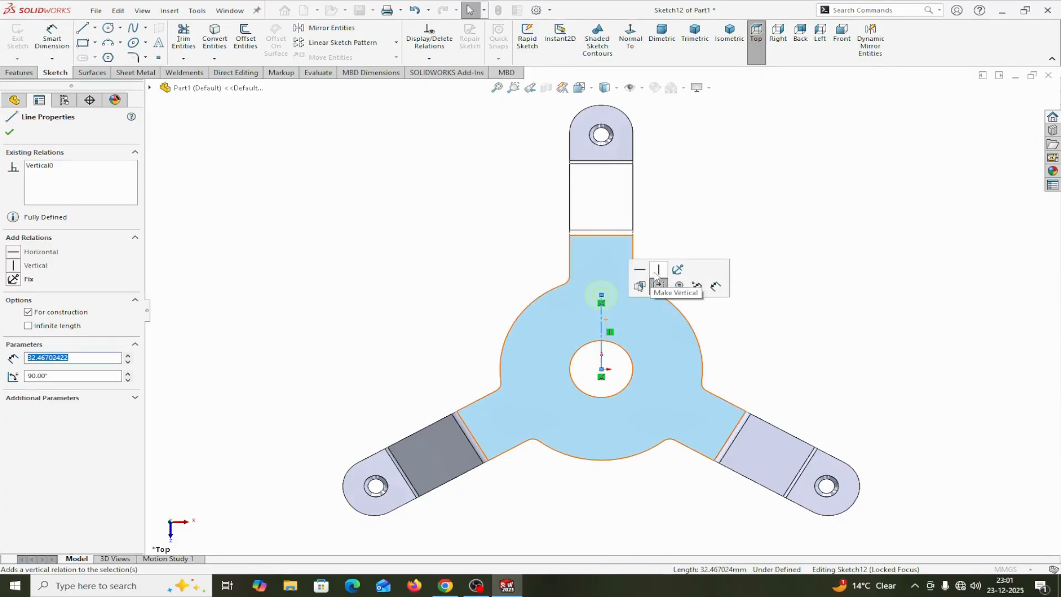
pyautogui.click(53, 36)
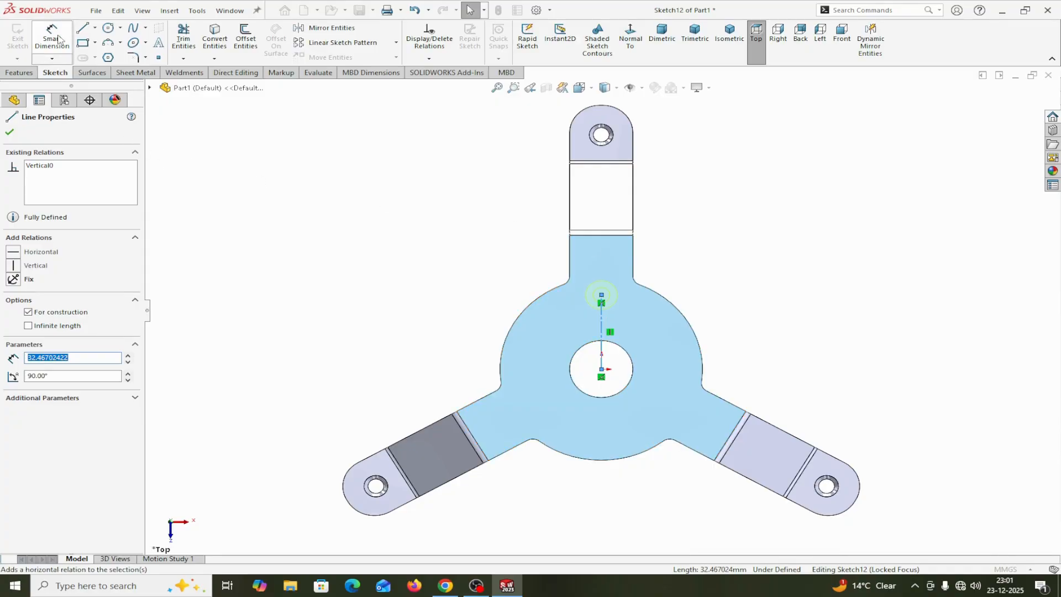
pyautogui.click(602, 332)
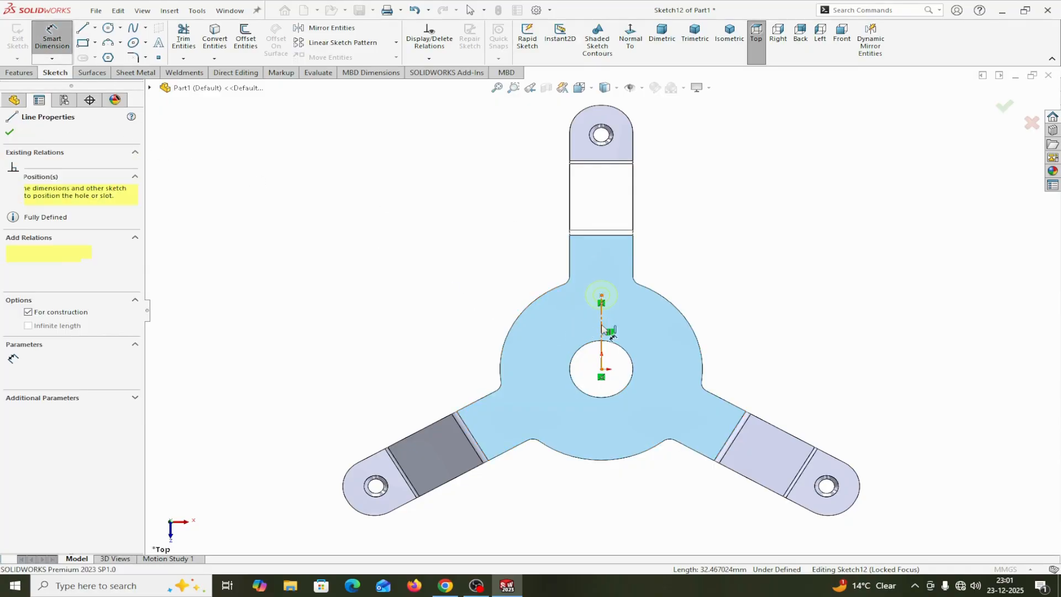
pyautogui.click(767, 343)
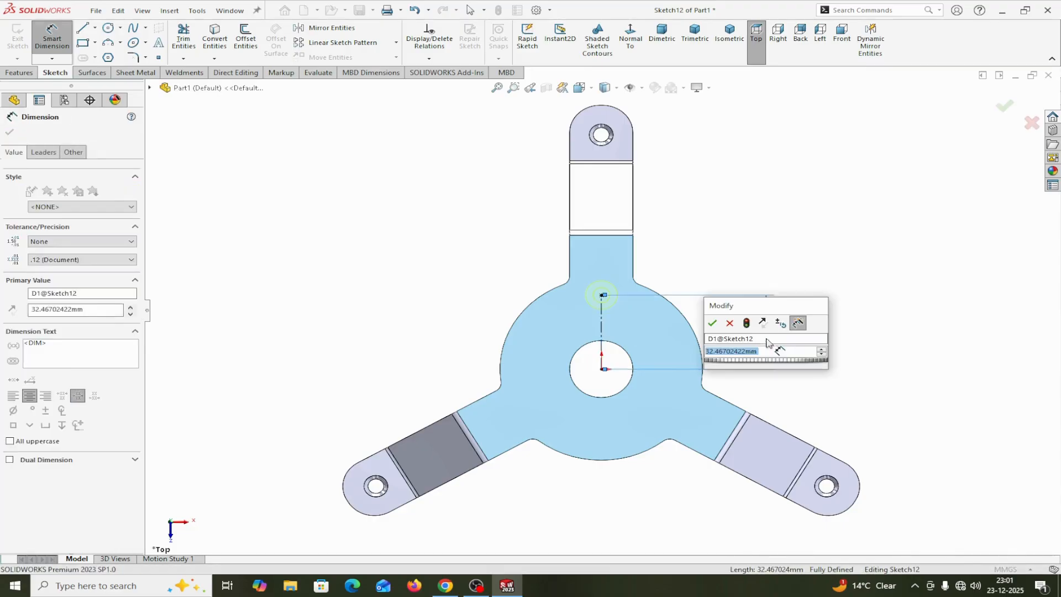
pyautogui.write('25')
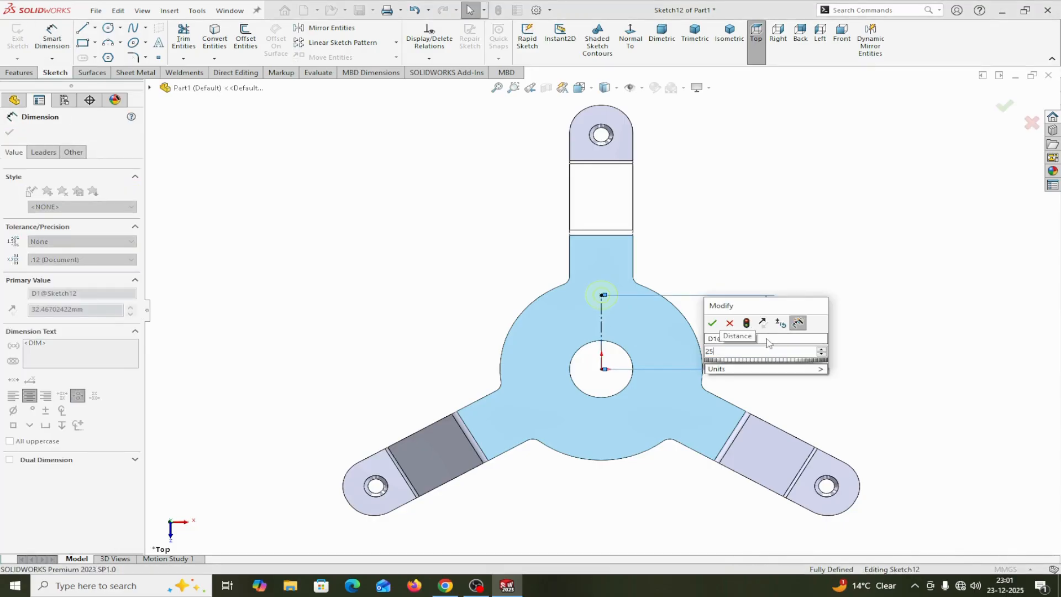
pyautogui.click(712, 323)
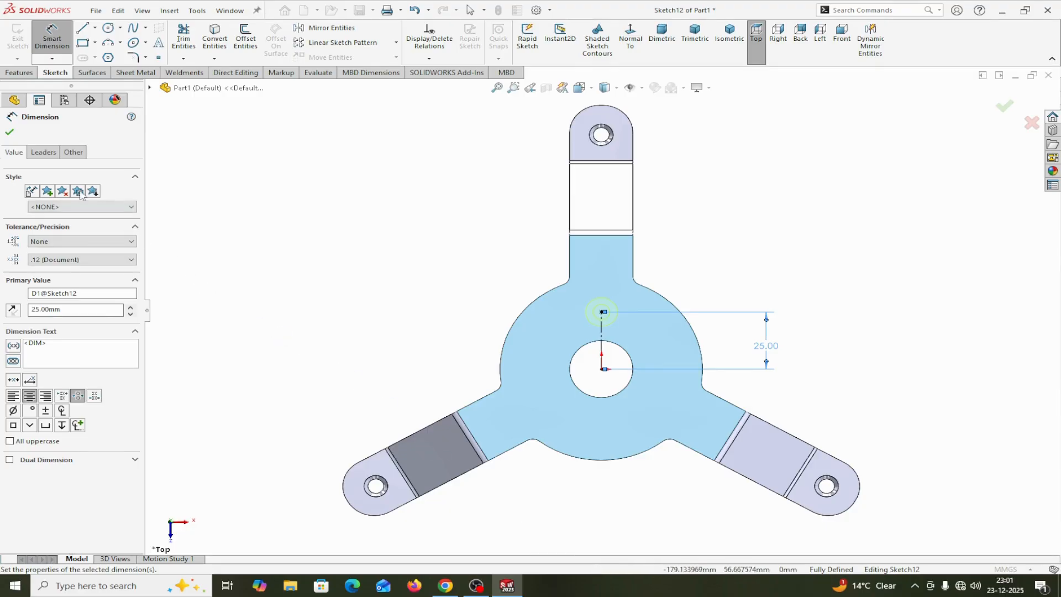
pyautogui.click(10, 132)
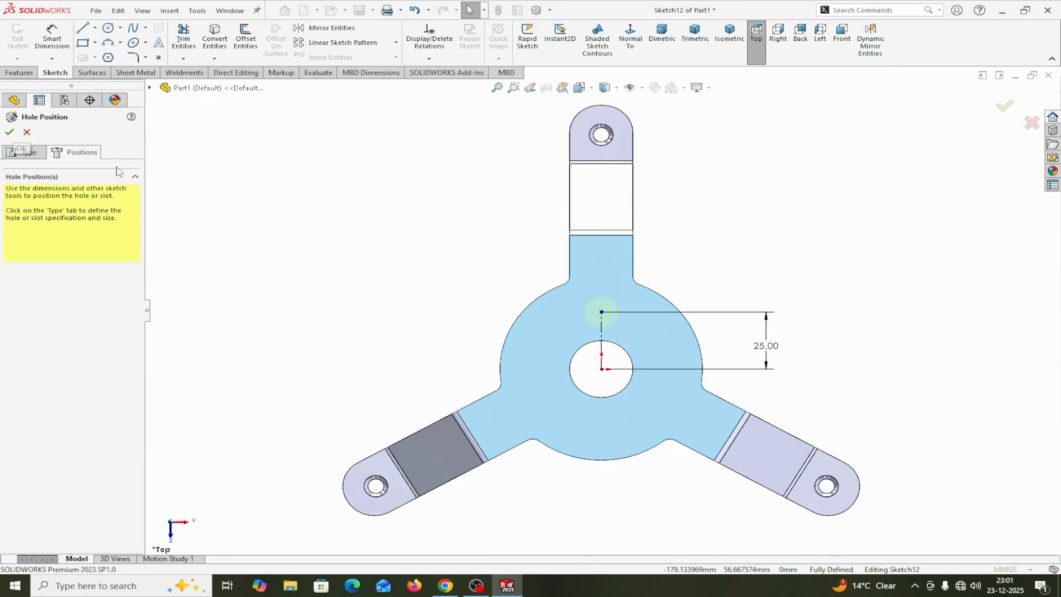
pyautogui.click(10, 132)
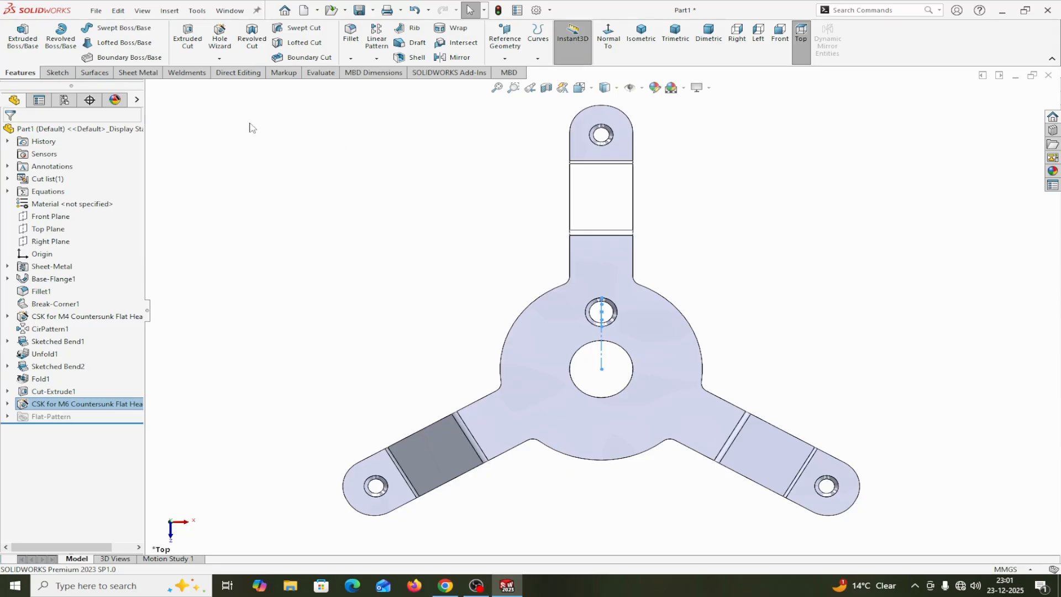
# Circular-pattern the M6 countersunk hole around the central hole's edge with 3 equally spaced instances over 360 degrees
pyautogui.click(381, 59)
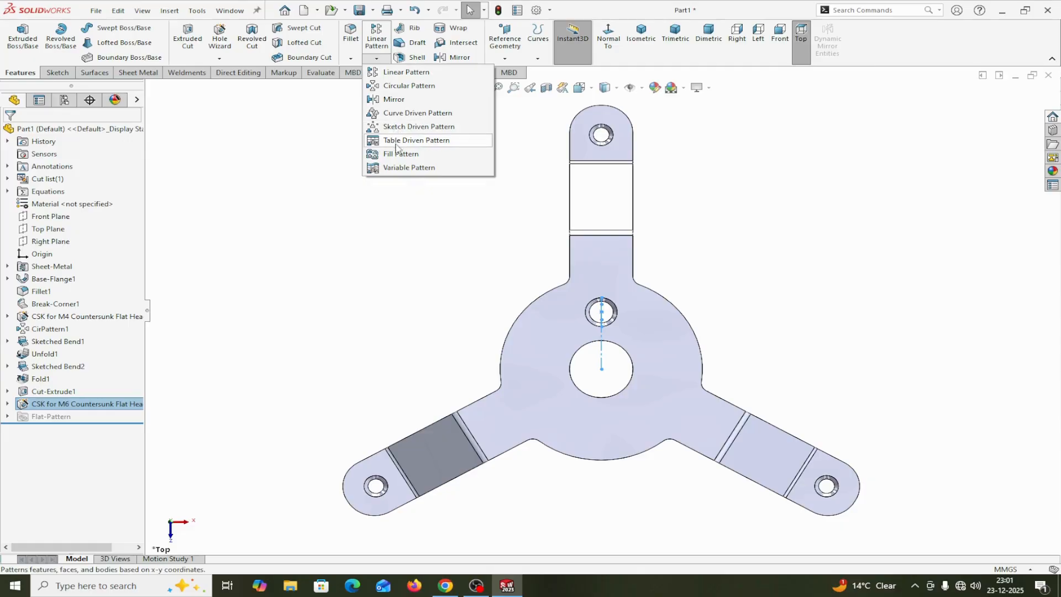
pyautogui.click(394, 87)
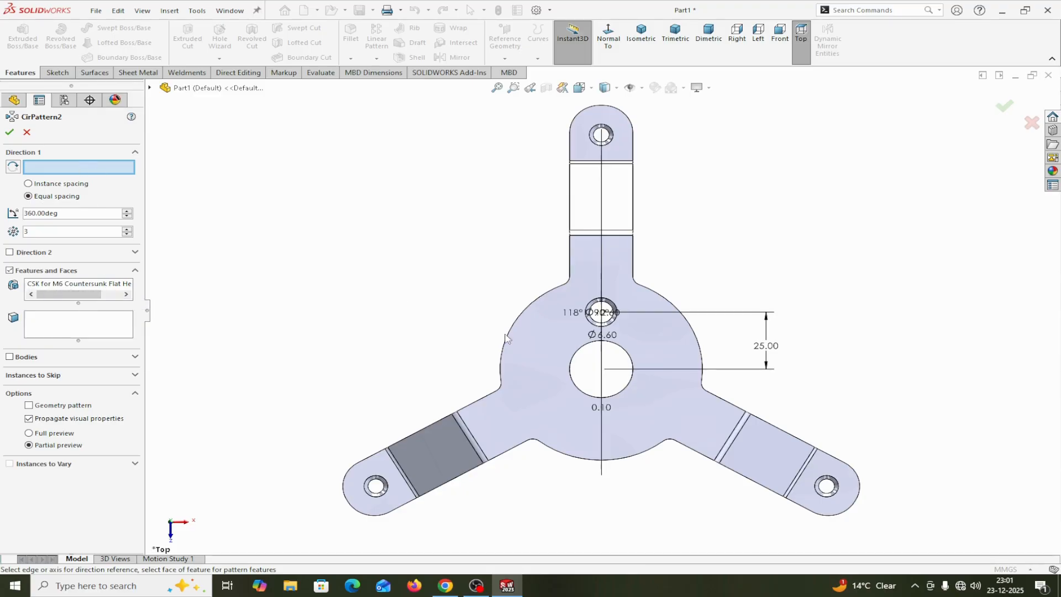
pyautogui.click(571, 360)
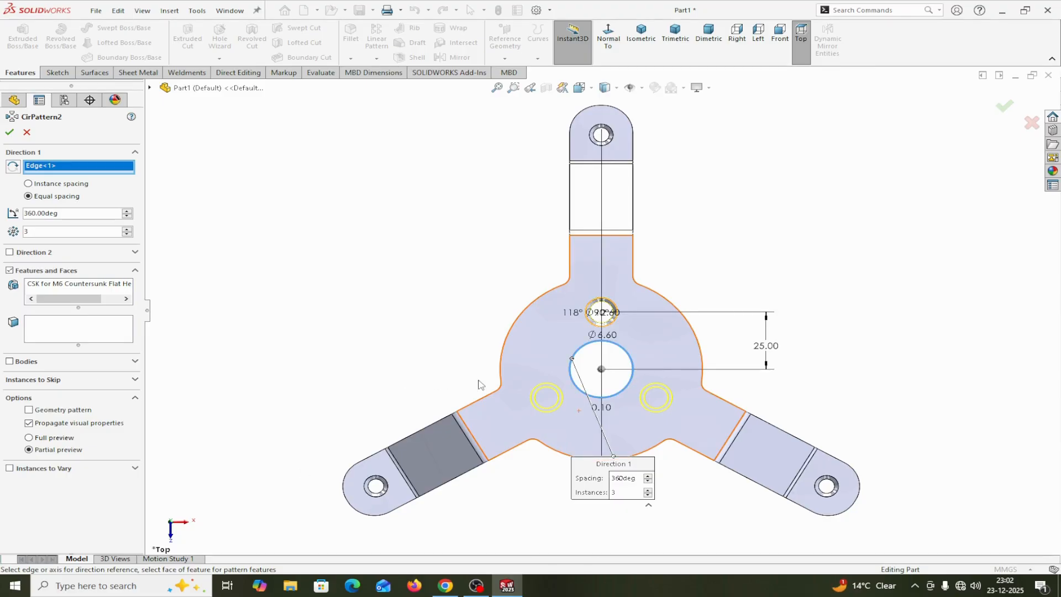
pyautogui.click(9, 132)
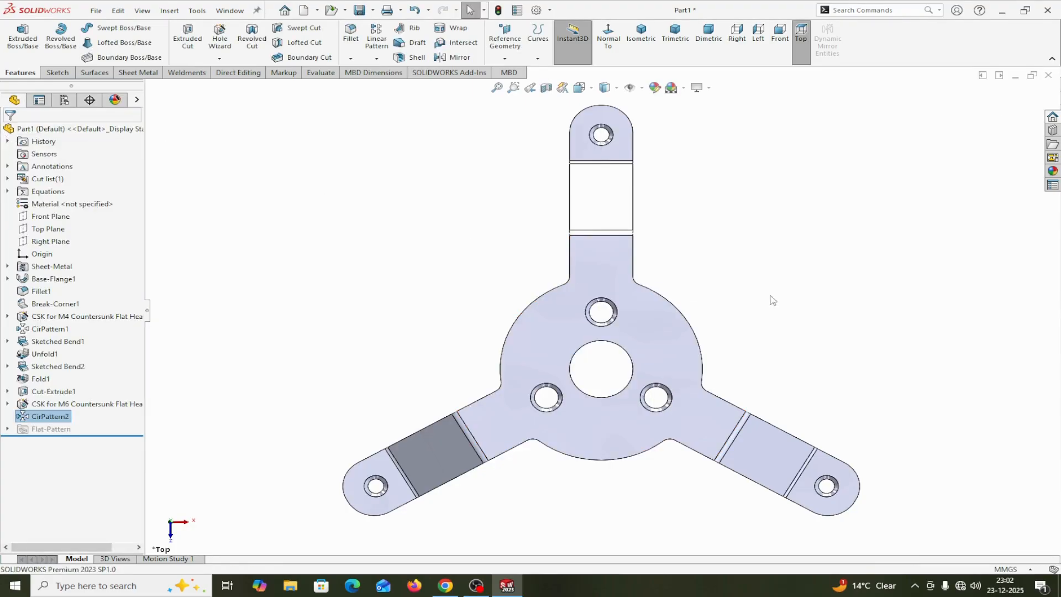
# Change the whole part's appearance to the standard orange colour, RGB 232, 113, 8
pyautogui.moveTo(772, 300); pyautogui.dragTo(475, 262, button='middle')
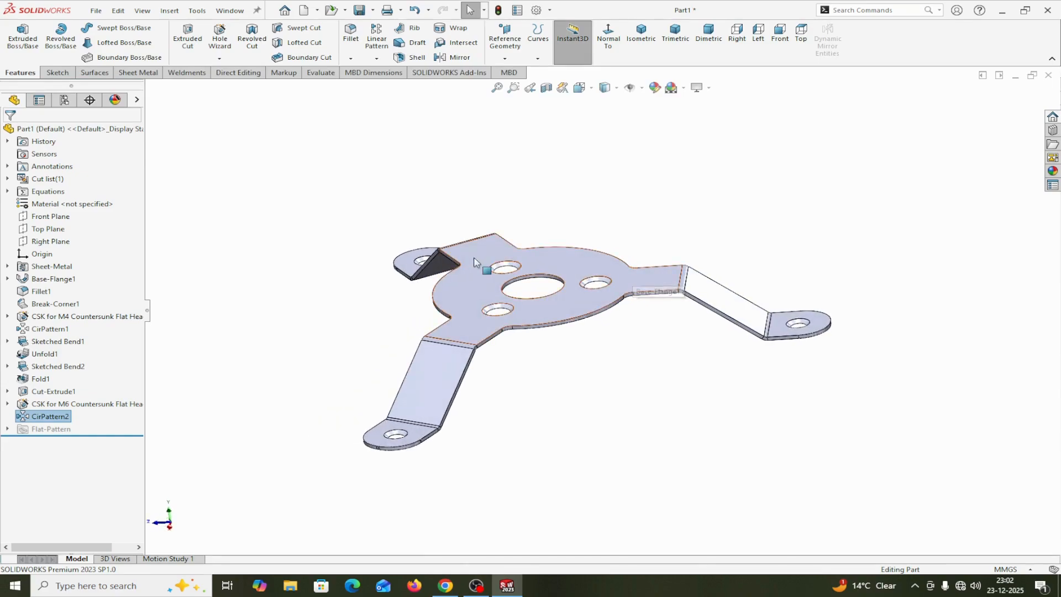
pyautogui.click(137, 100)
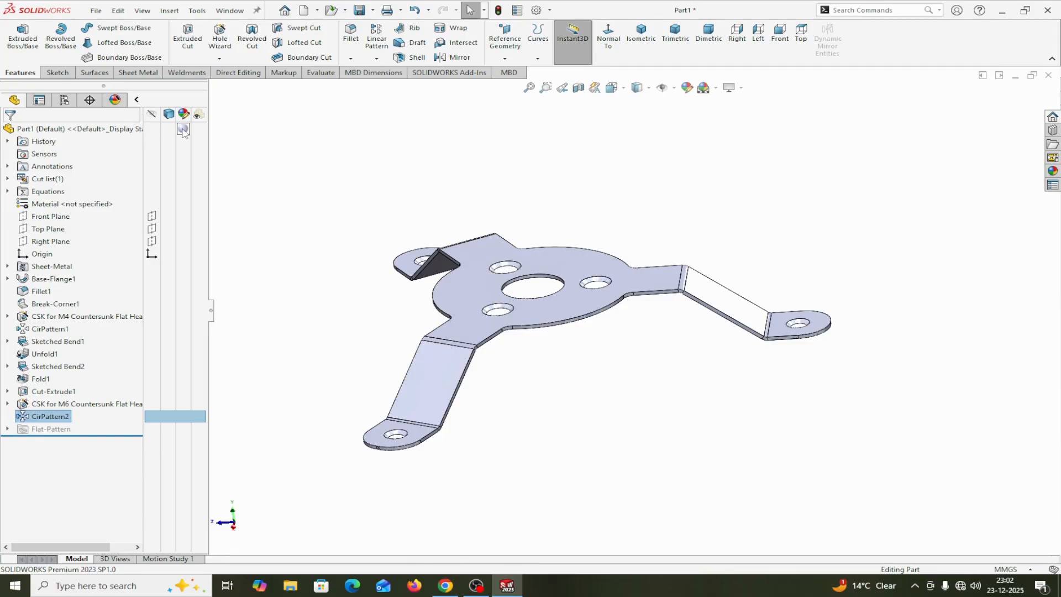
pyautogui.moveTo(183, 133)
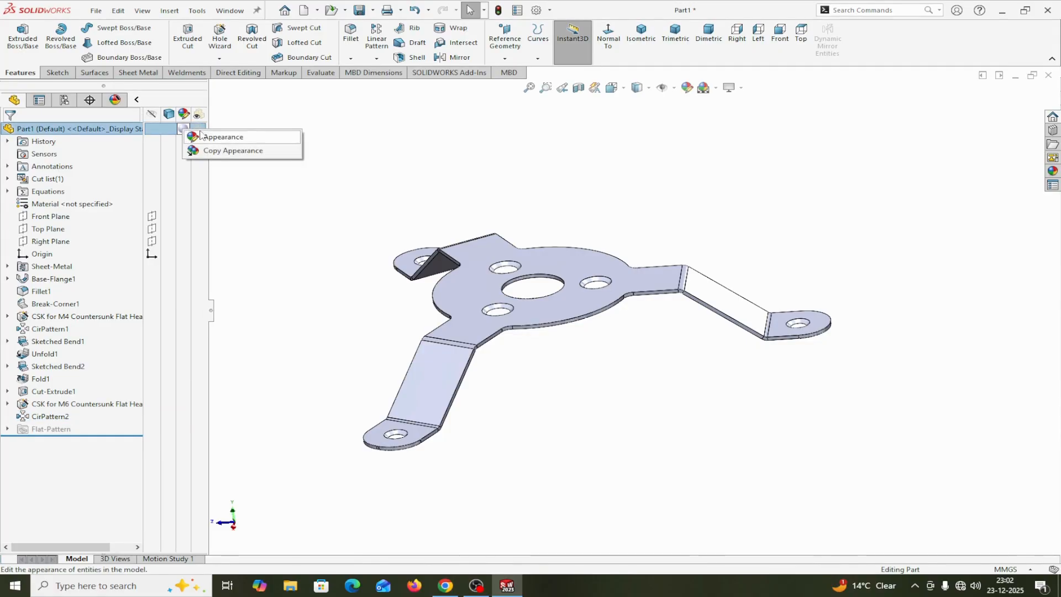
pyautogui.click(200, 136)
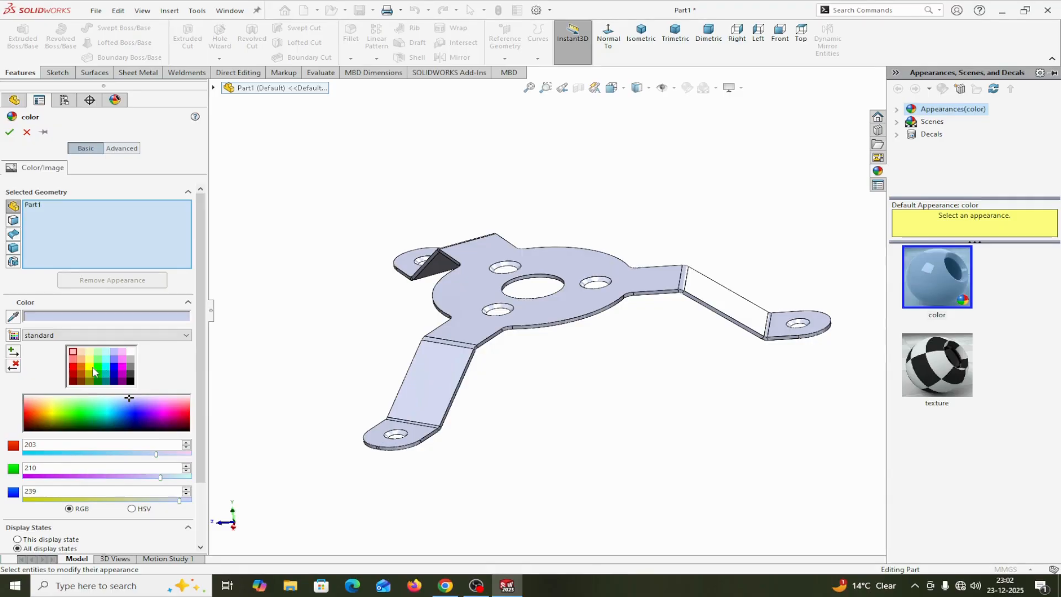
pyautogui.click(83, 367)
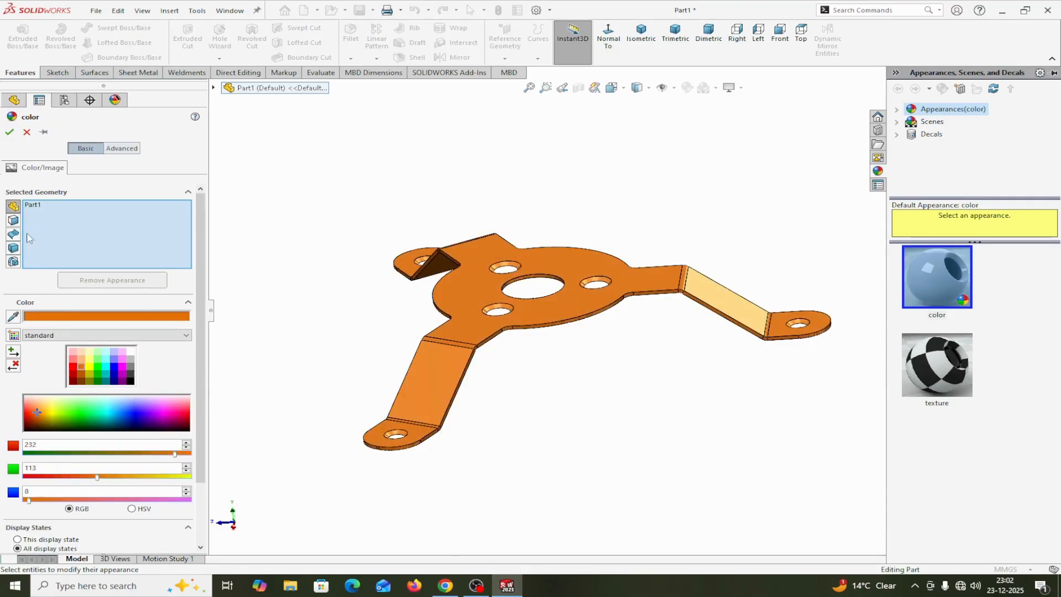
pyautogui.click(10, 131)
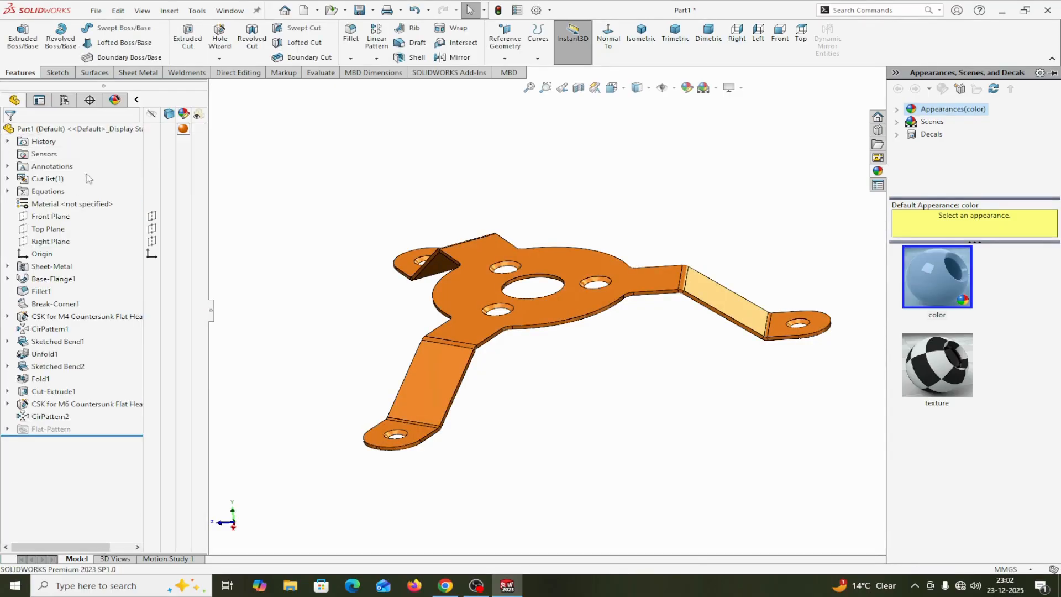
pyautogui.click(135, 100)
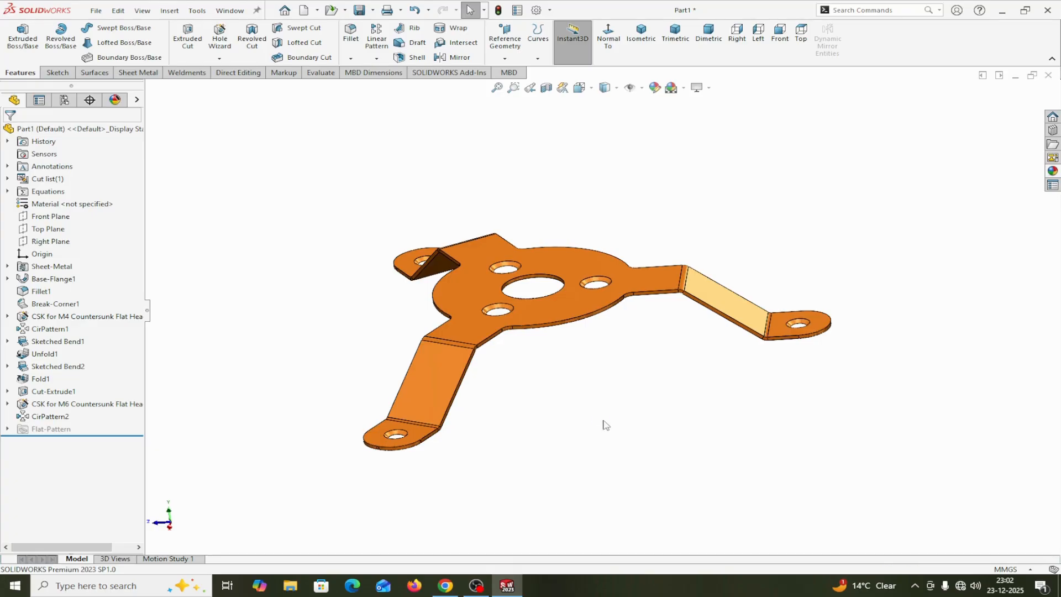
# Inspect the finished part in the isometric, trimetric and dimetric views, ending in the isometric view
pyautogui.moveTo(604, 427); pyautogui.dragTo(570, 449, button='middle')
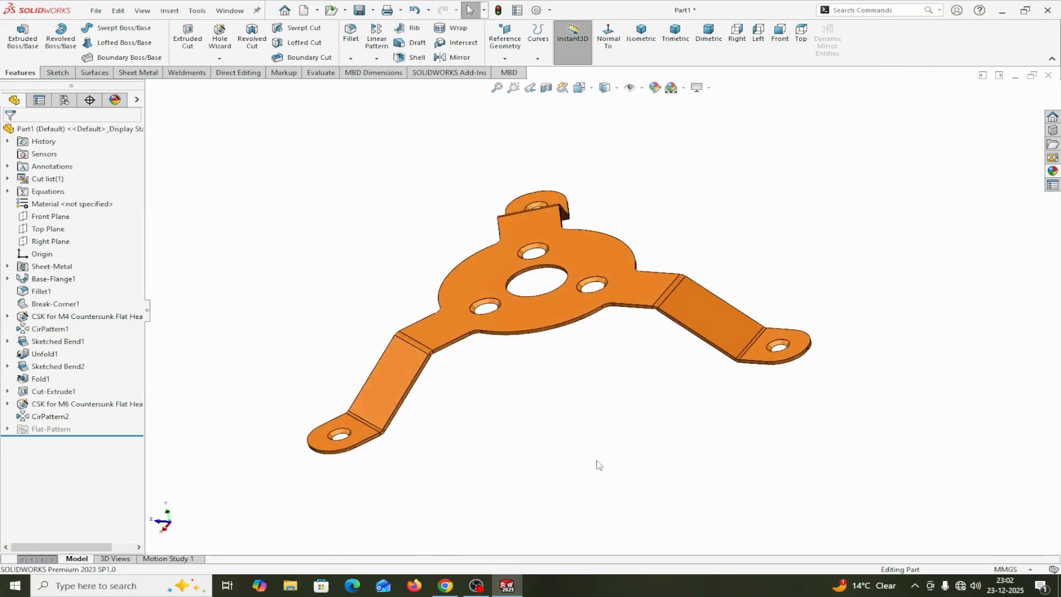
pyautogui.click(646, 42)
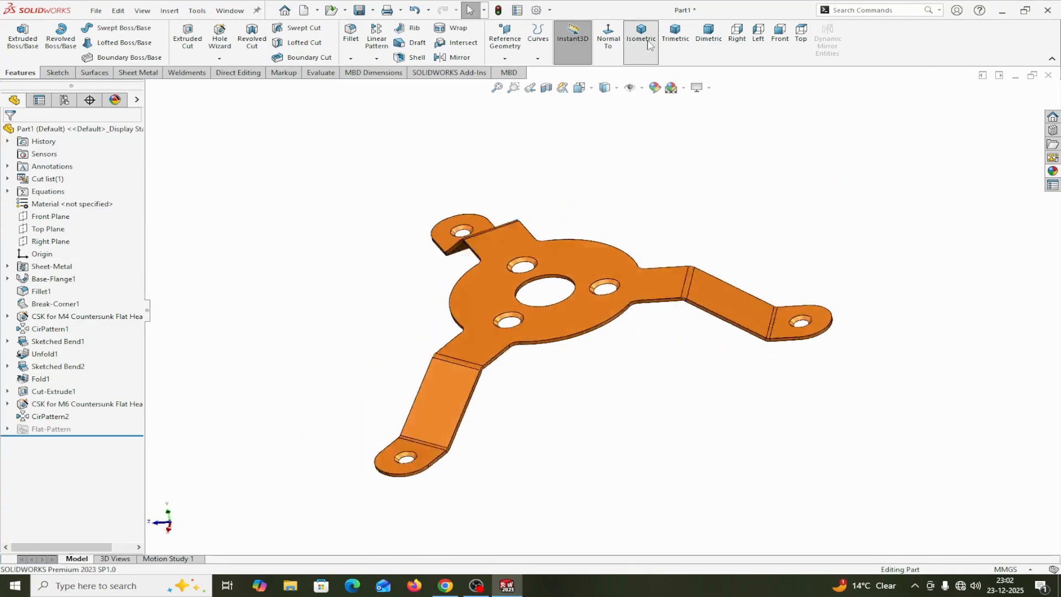
pyautogui.click(676, 42)
pyautogui.click(703, 44)
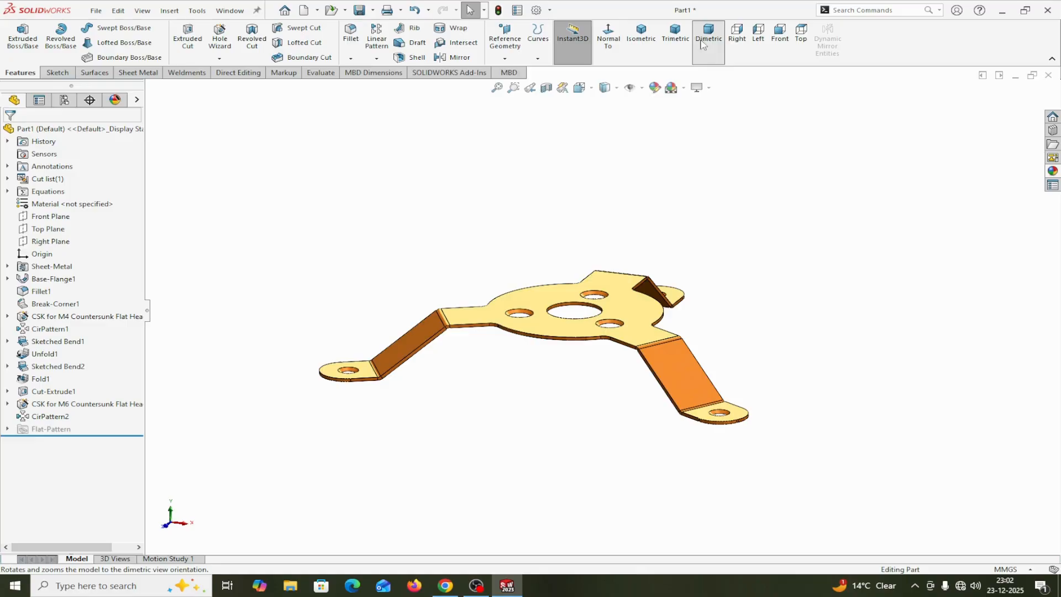
pyautogui.click(651, 49)
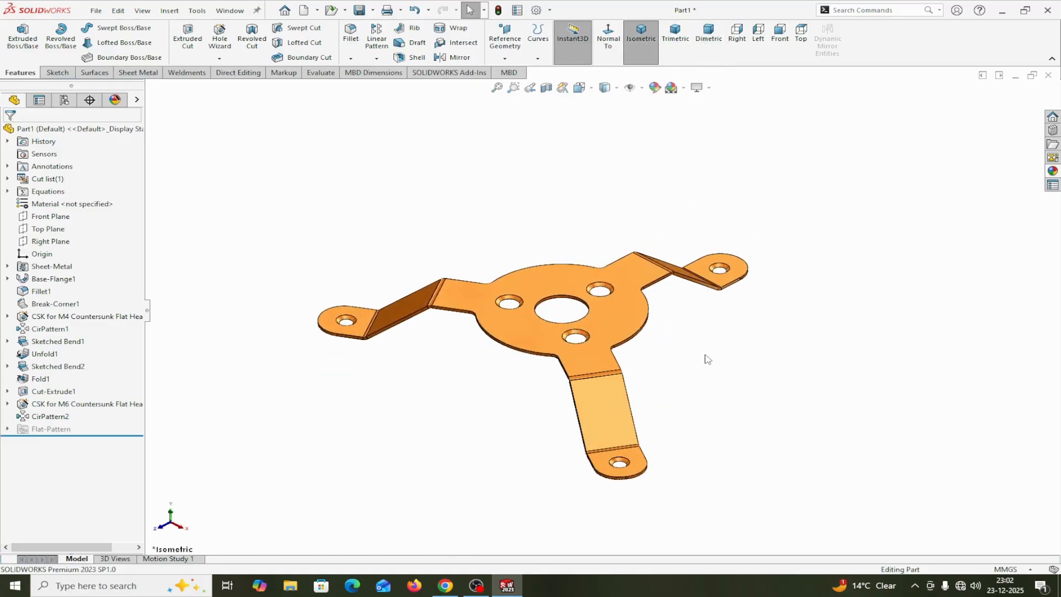
pyautogui.click(615, 321)
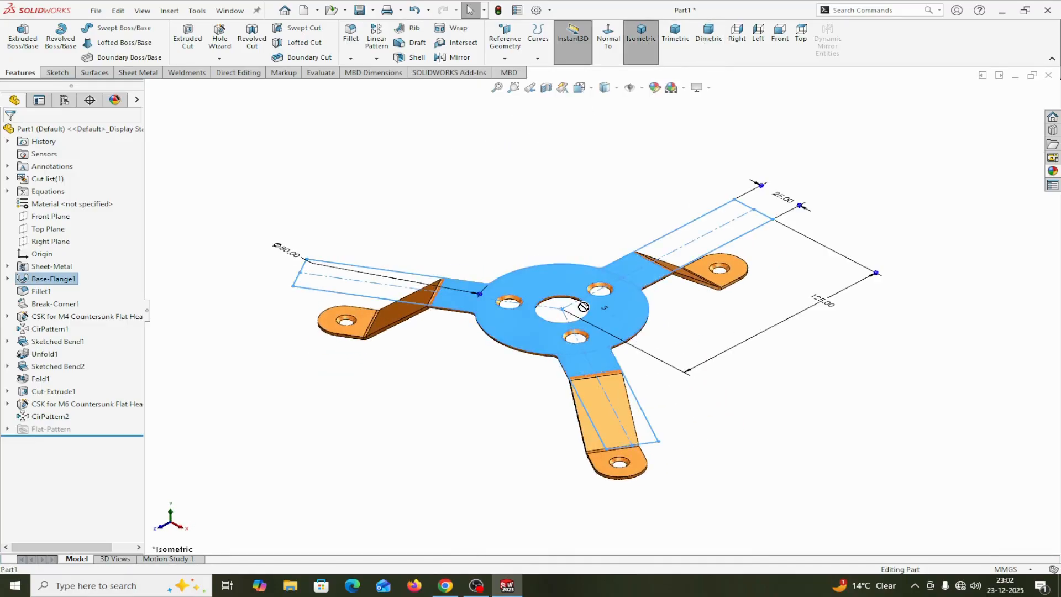
pyautogui.click(766, 412)
pyautogui.rightClick(771, 382)
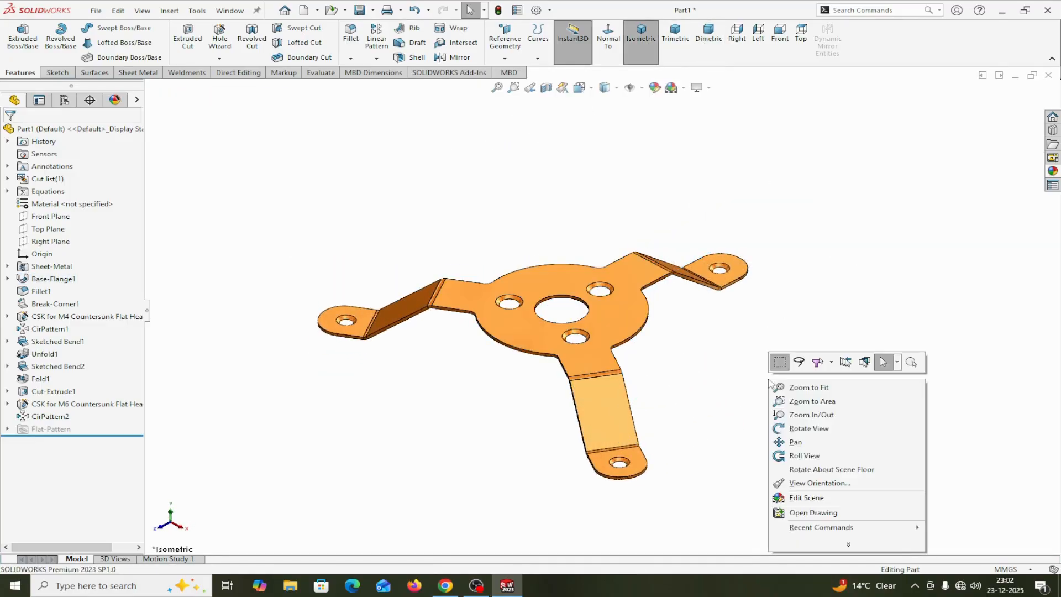
pyautogui.click(796, 442)
pyautogui.moveTo(622, 317); pyautogui.dragTo(486, 231)
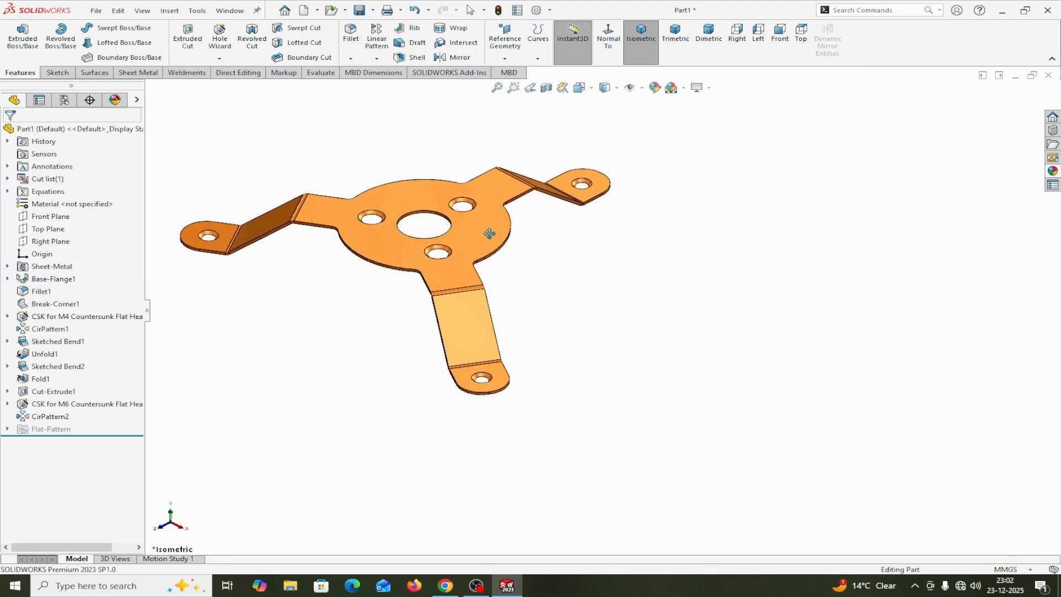
pyautogui.rightClick(666, 308)
pyautogui.click(691, 316)
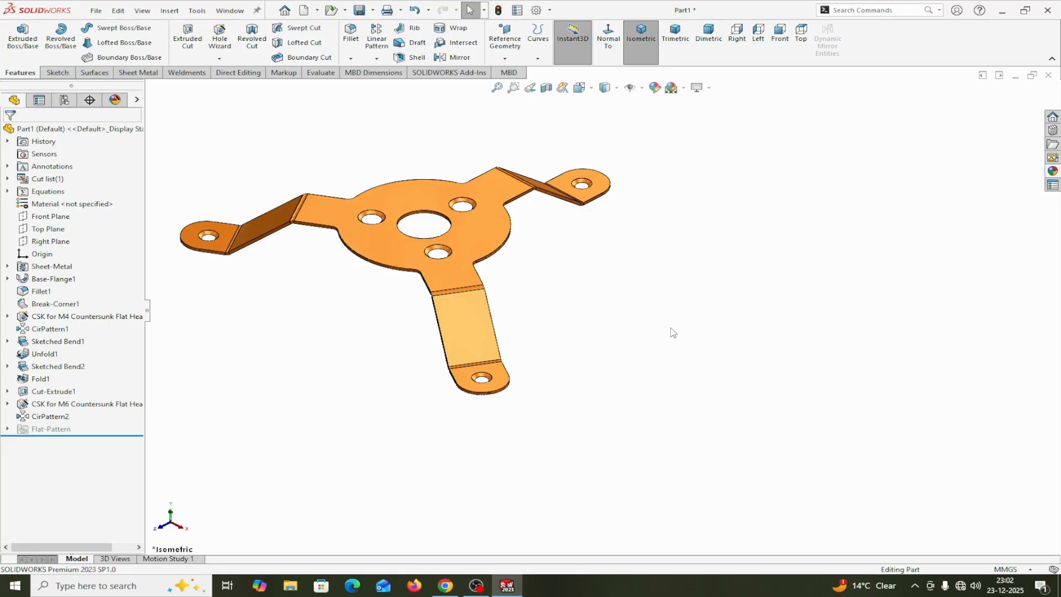
# Flatten the sheet metal part and orient its flat pattern to the top view
pyautogui.click(132, 73)
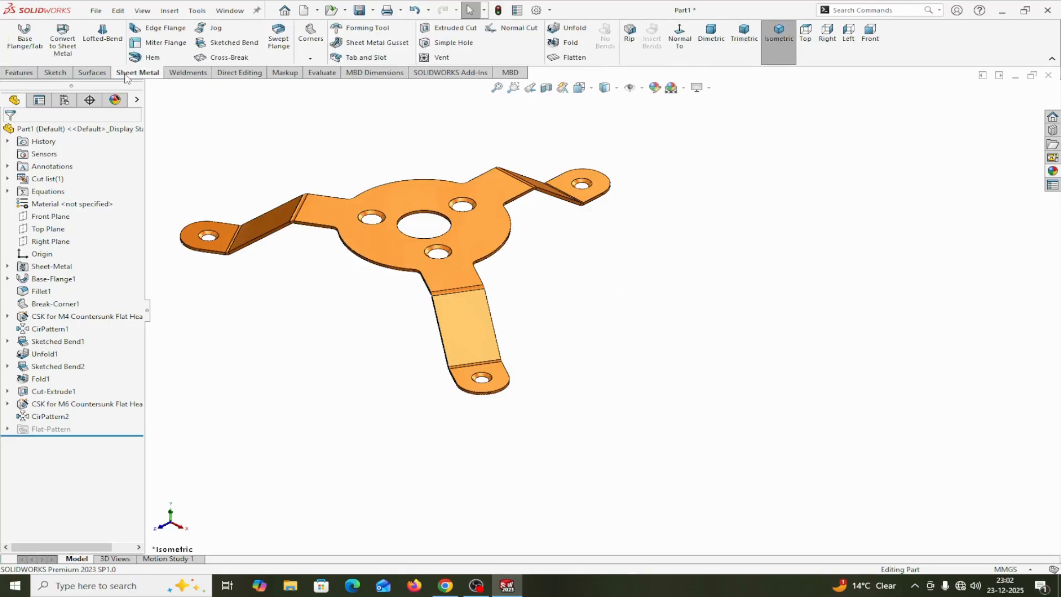
pyautogui.click(571, 59)
pyautogui.click(571, 58)
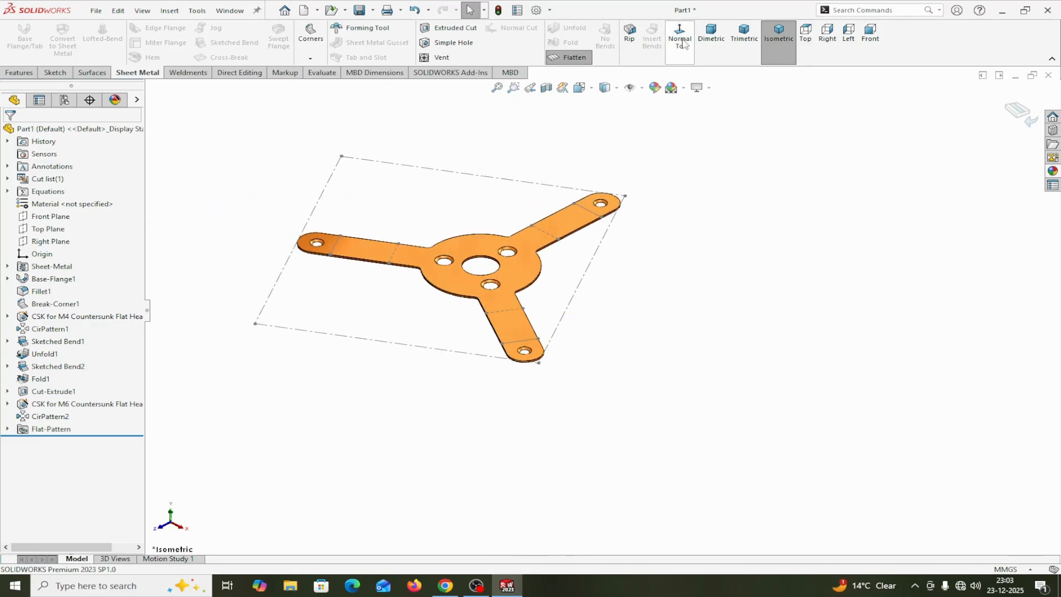
pyautogui.click(684, 60)
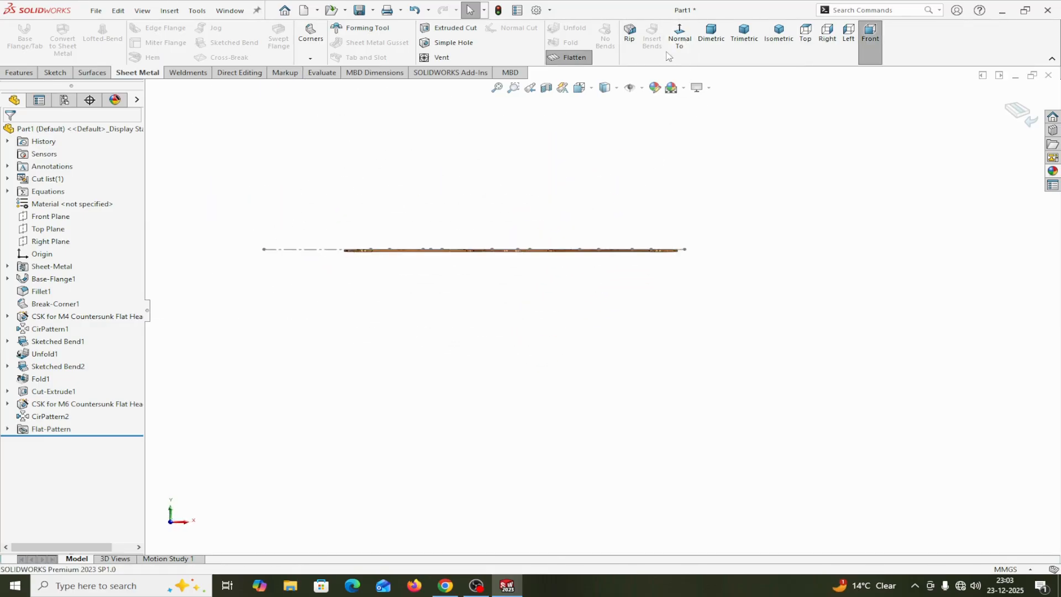
pyautogui.click(686, 48)
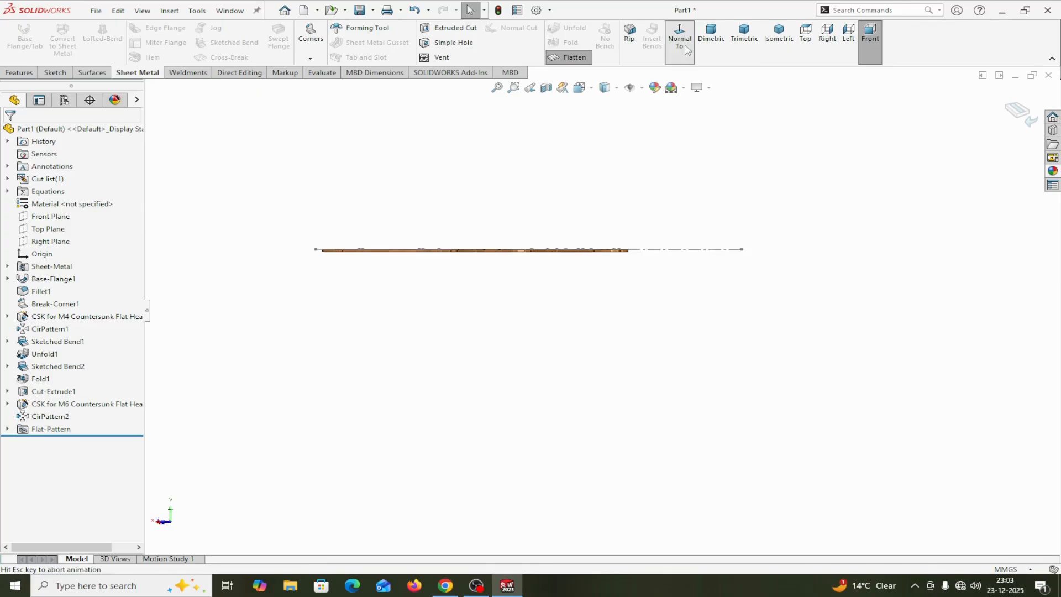
pyautogui.click(590, 89)
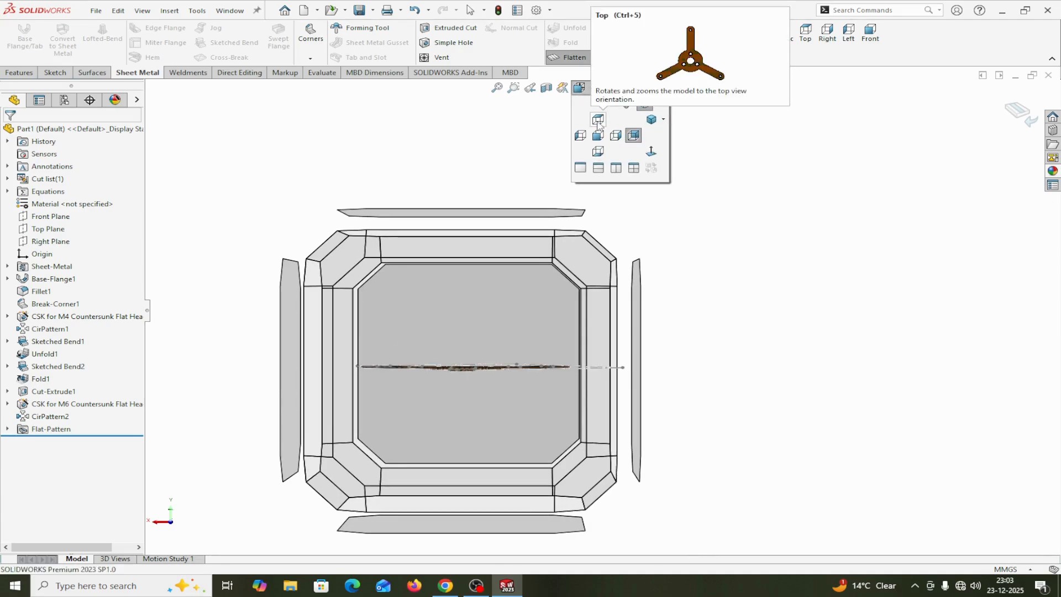
pyautogui.click(598, 122)
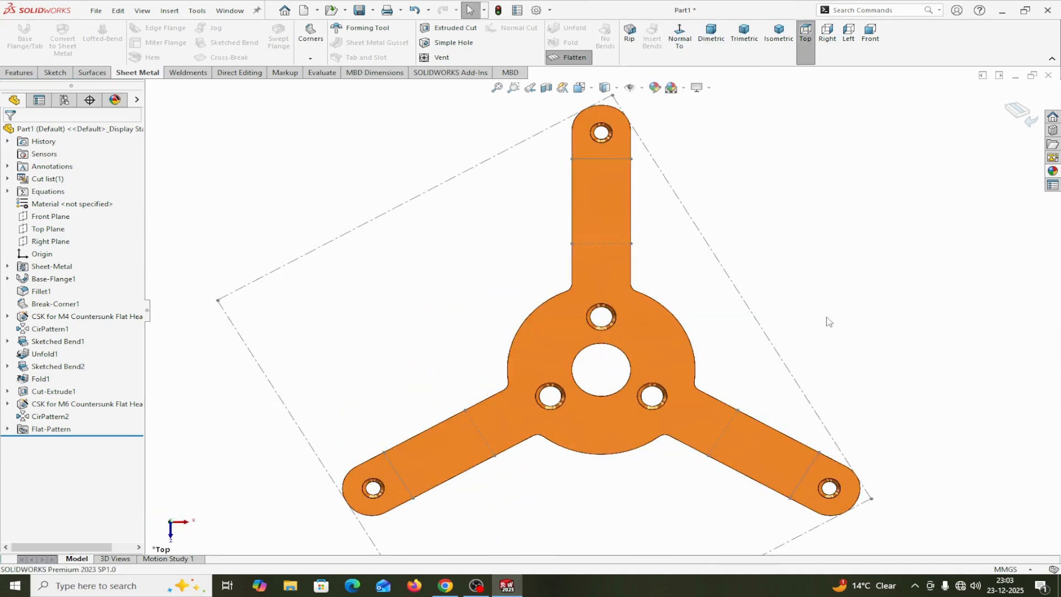
pyautogui.scroll(5, 823, 323)
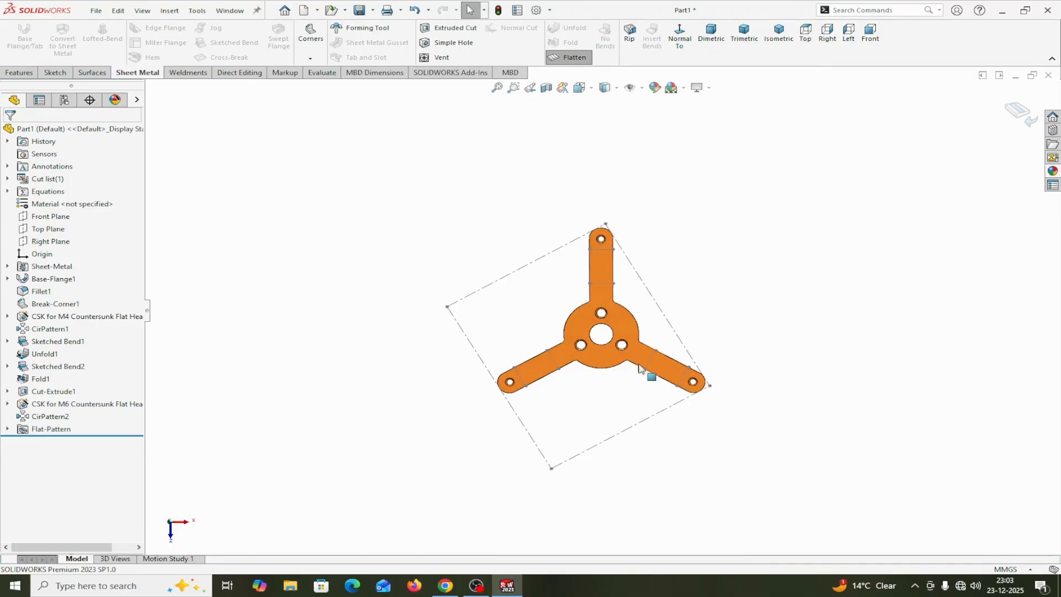
pyautogui.rightClick(609, 362)
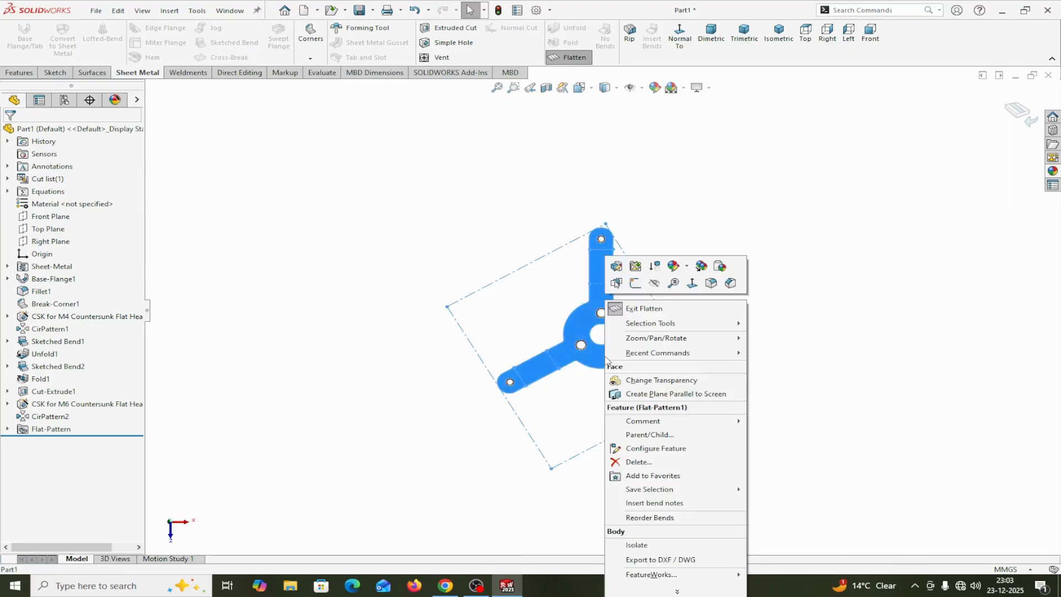
pyautogui.click(652, 560)
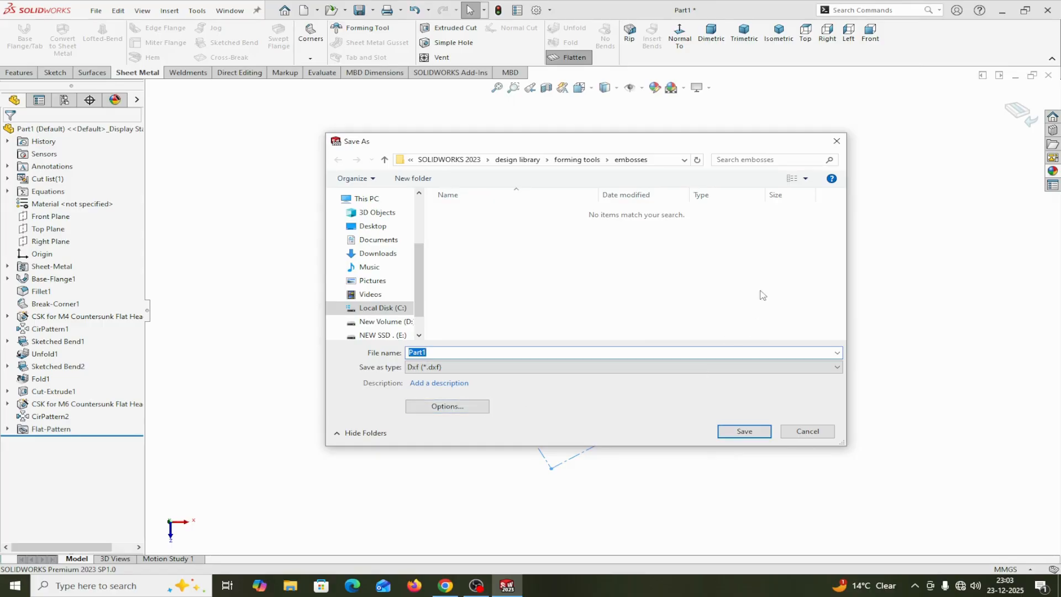
pyautogui.click(836, 142)
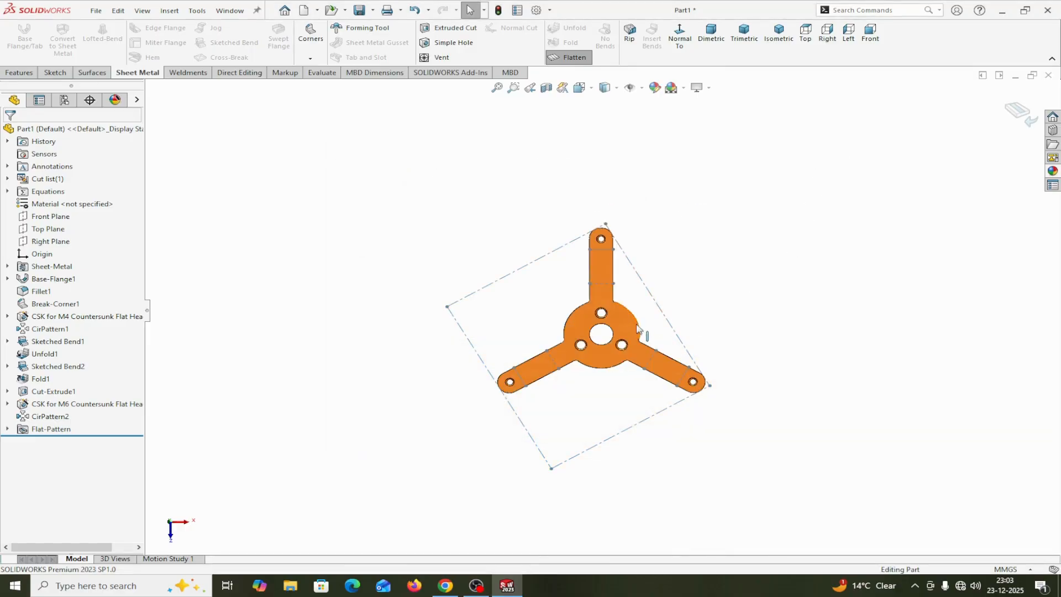
# Export the flat pattern as the DXF file Part1 using the Sheet metal option with geometry, bend lines and sketches
pyautogui.rightClick(620, 307)
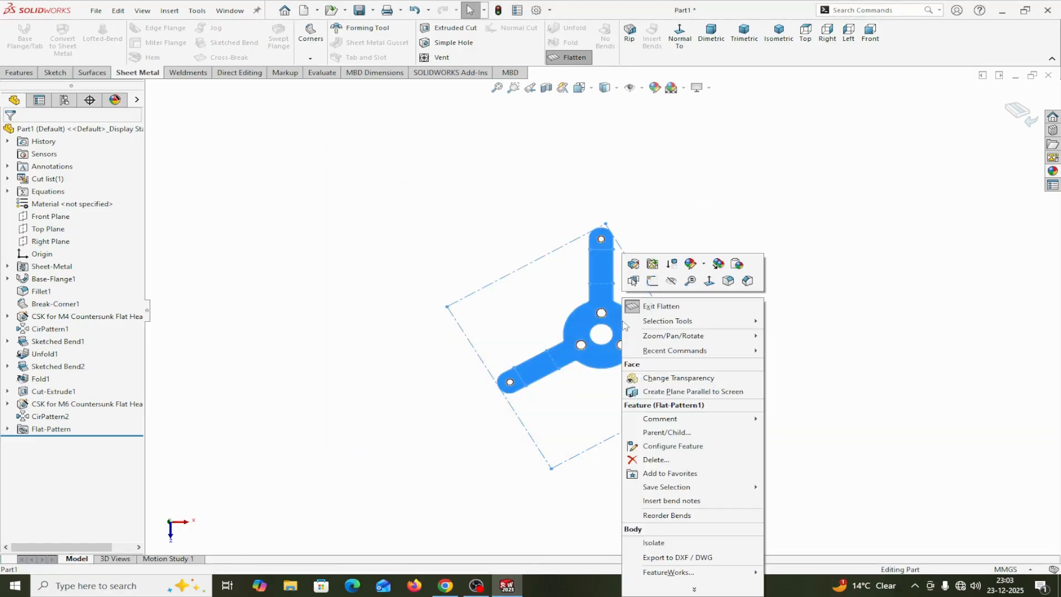
pyautogui.click(663, 562)
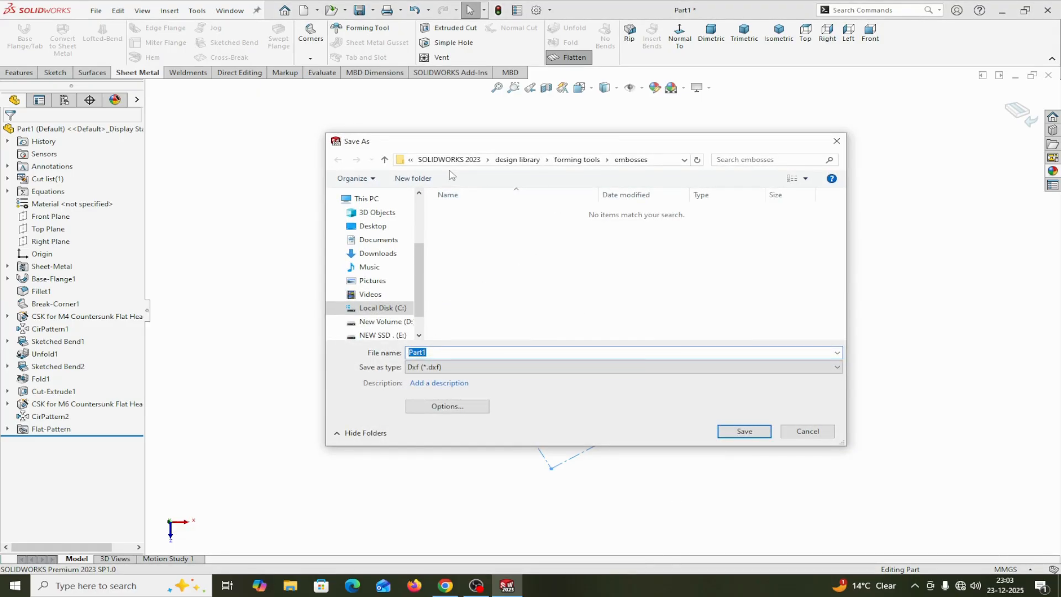
pyautogui.click(745, 432)
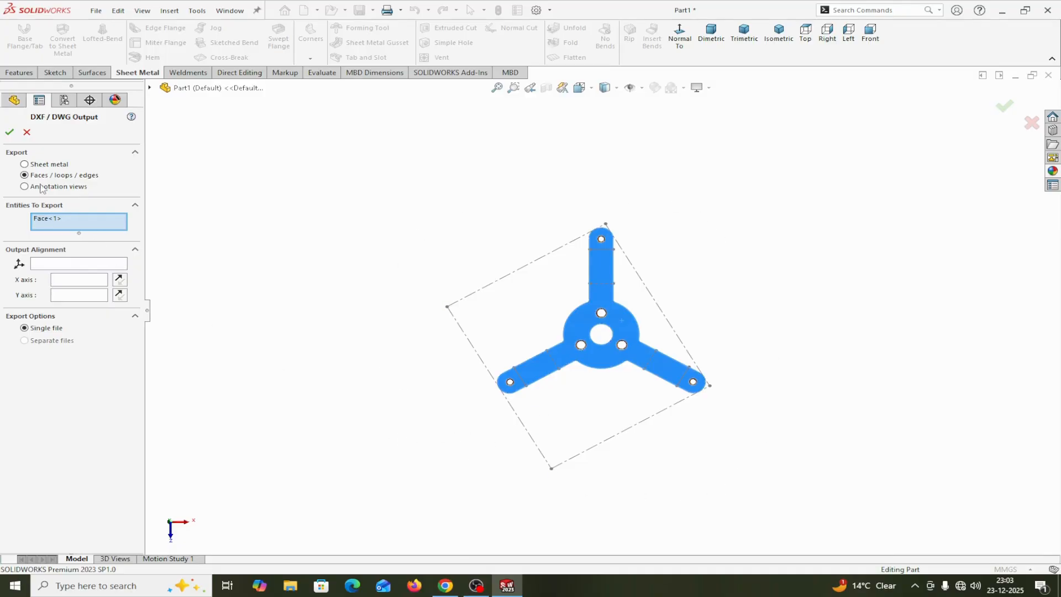
pyautogui.click(26, 165)
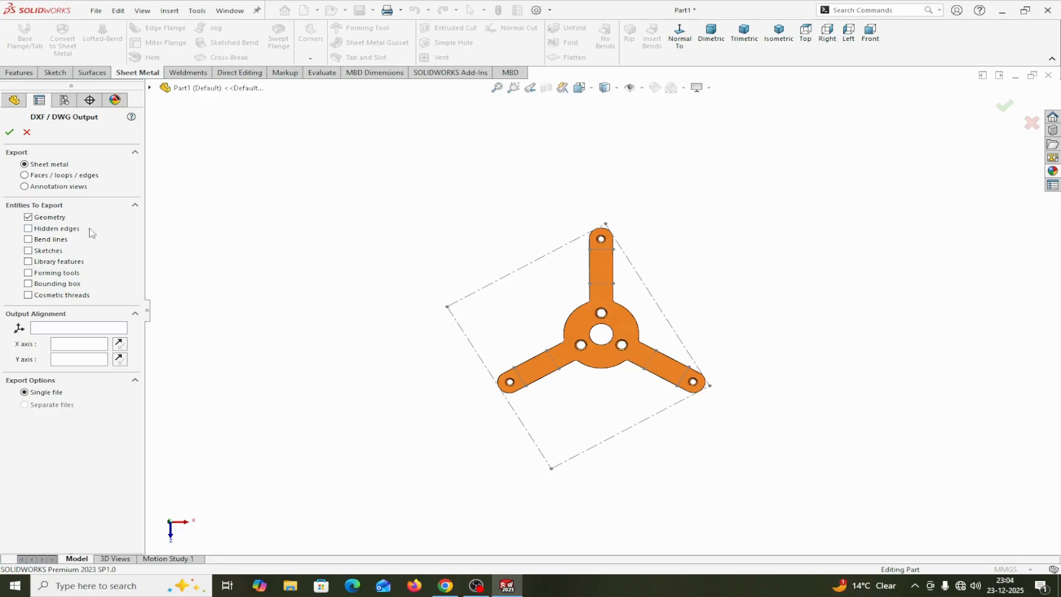
pyautogui.click(28, 251)
pyautogui.click(9, 132)
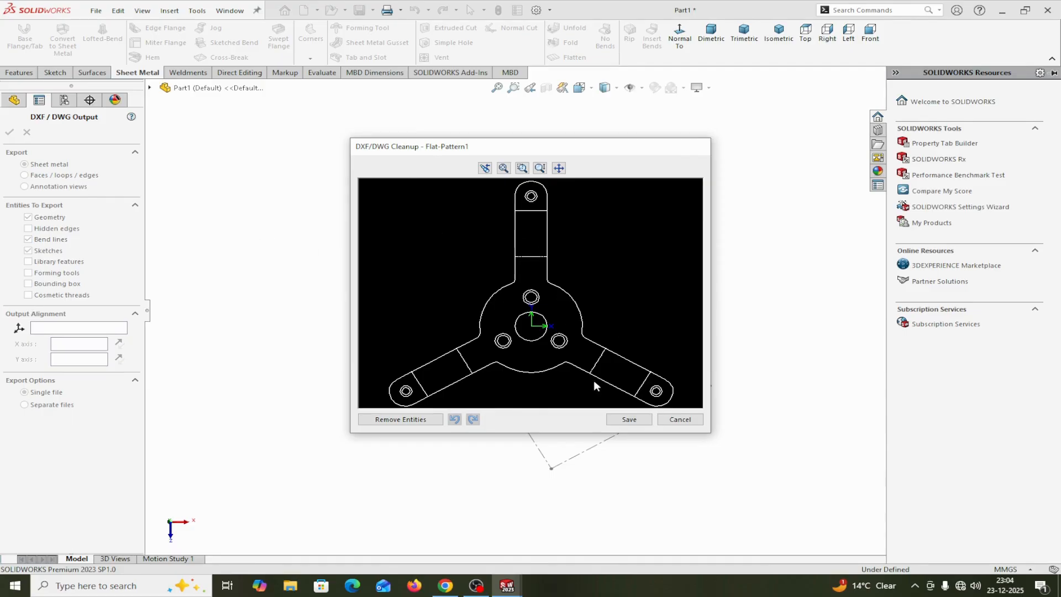
pyautogui.click(628, 419)
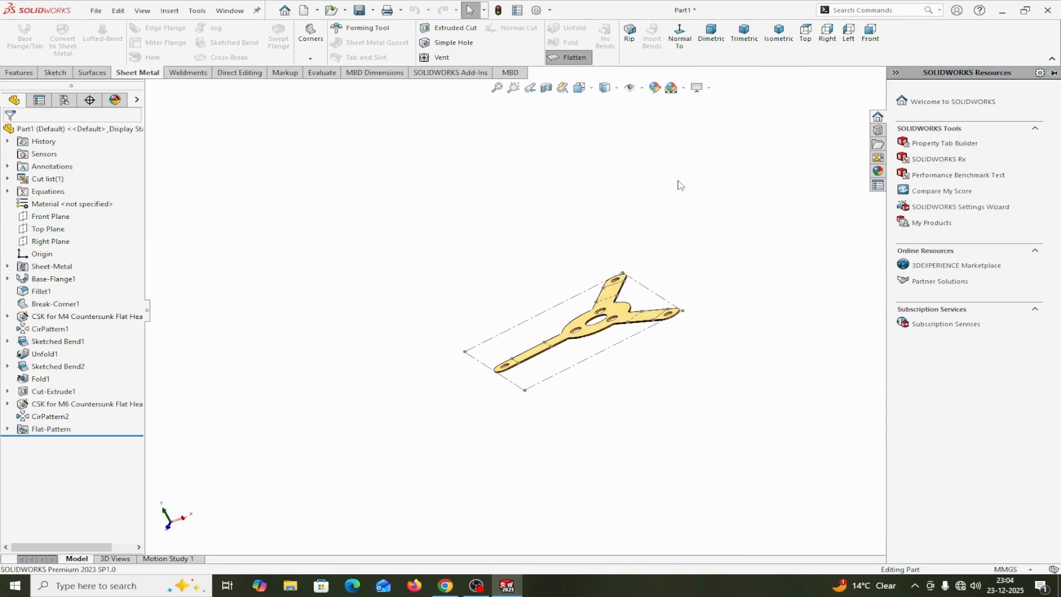
# Exit the flattened state and show the folded part in the dimetric view
pyautogui.click(583, 59)
pyautogui.click(585, 58)
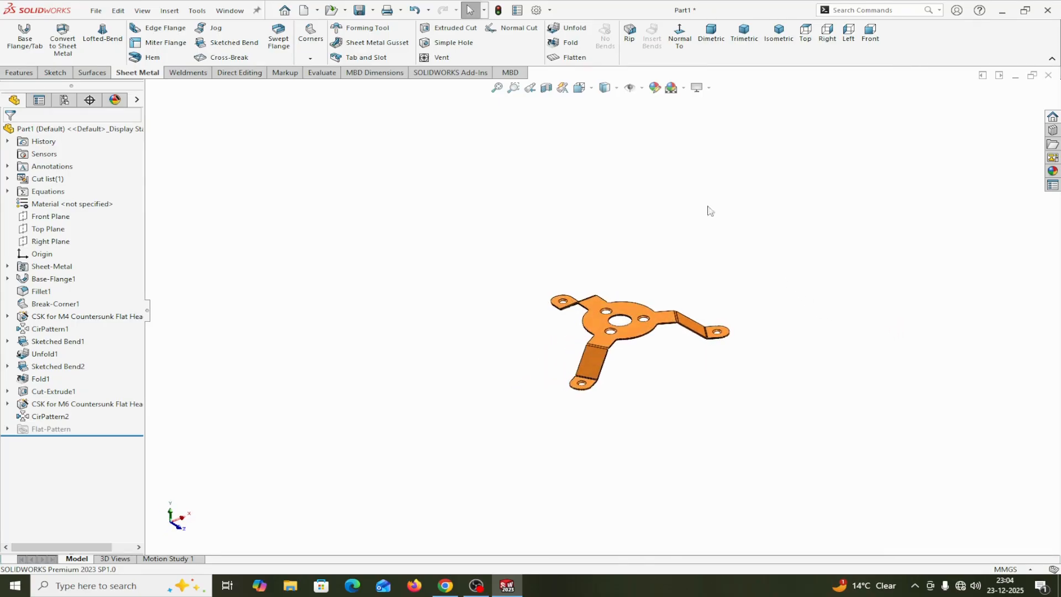
pyautogui.click(712, 32)
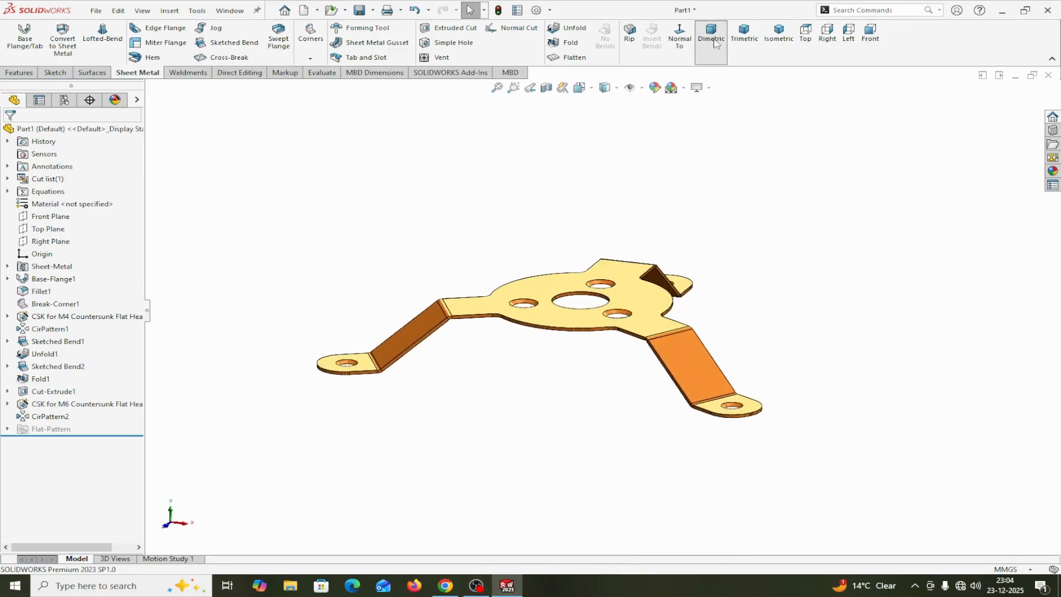